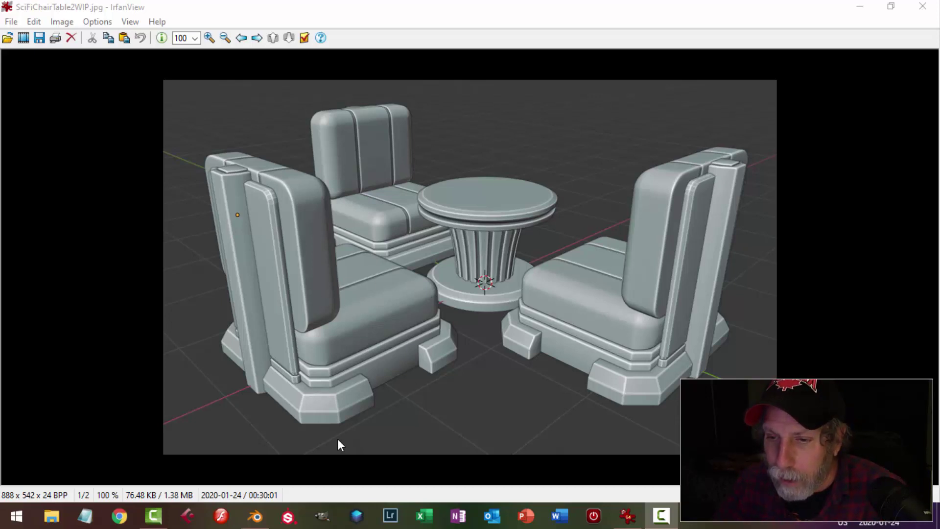
# - Switch to Blender and add a UV sphere with 20 segments and 10 rings at the world origin
pyautogui.click(260, 517)
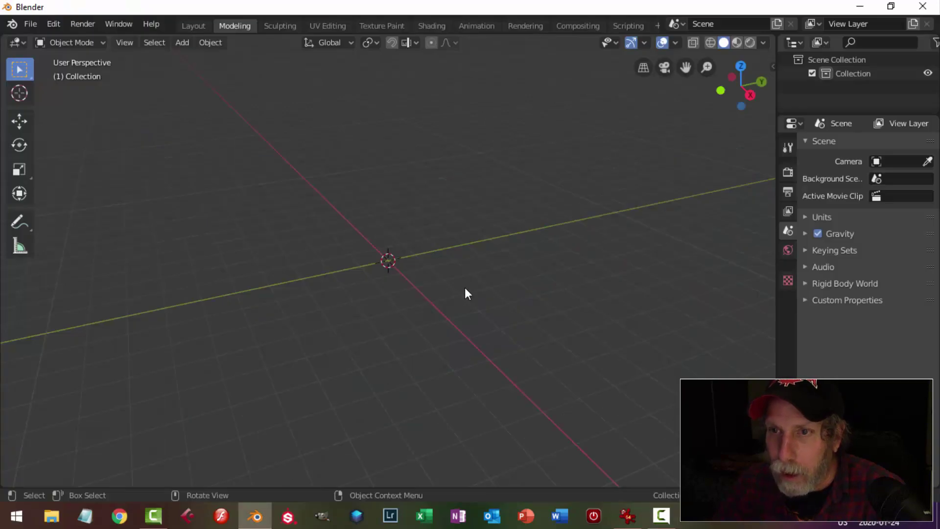
pyautogui.moveTo(466, 288); pyautogui.dragTo(454, 305, button='middle')
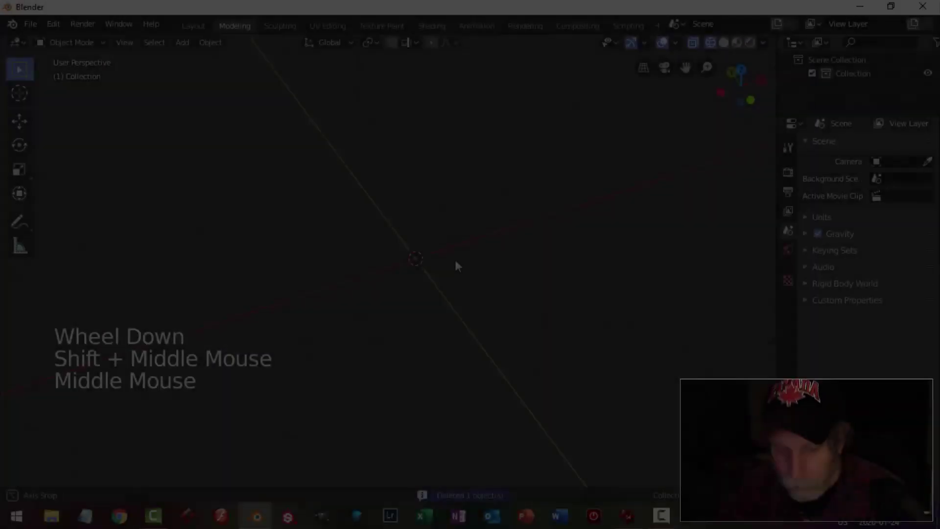
pyautogui.hotkey('shift', 'a')
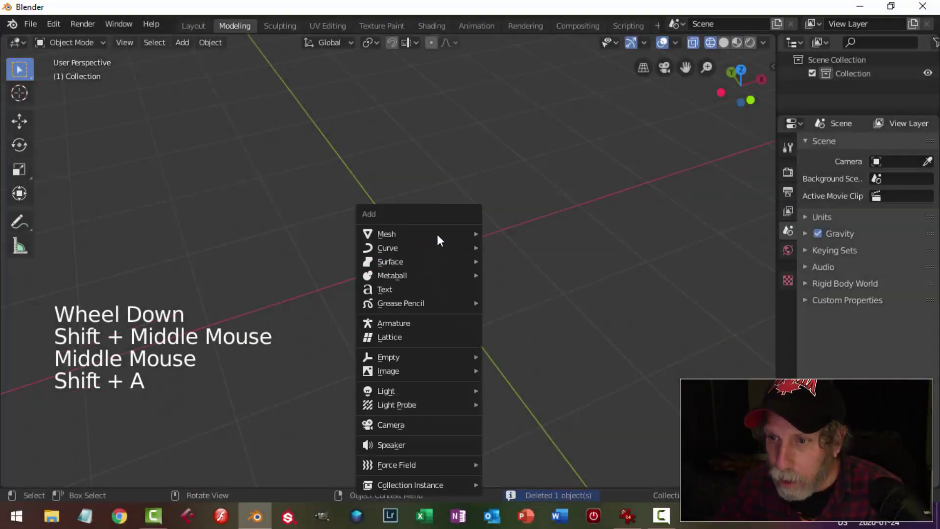
pyautogui.moveTo(437, 235)
pyautogui.click(520, 275)
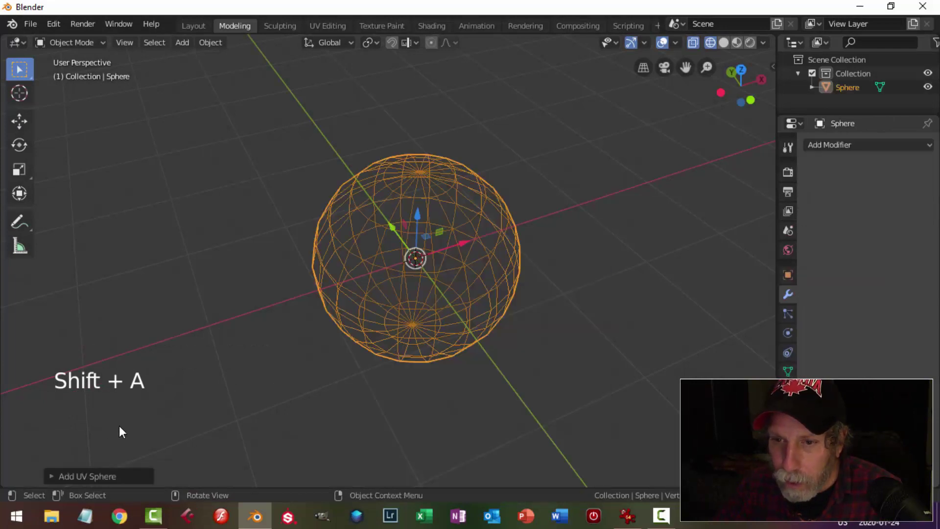
pyautogui.click(109, 475)
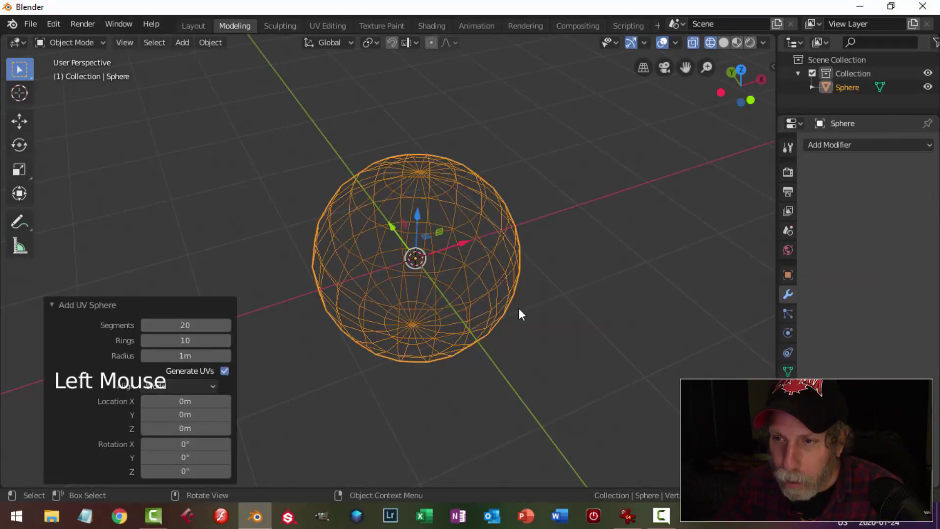
# - Delete all vertices in the sphere's lower half below the equator, leaving the dome
pyautogui.press('Tab')
pyautogui.moveTo(558, 279); pyautogui.dragTo(518, 244, button='middle')
pyautogui.press('KP_1')
pyautogui.scroll(-1, 527, 285)
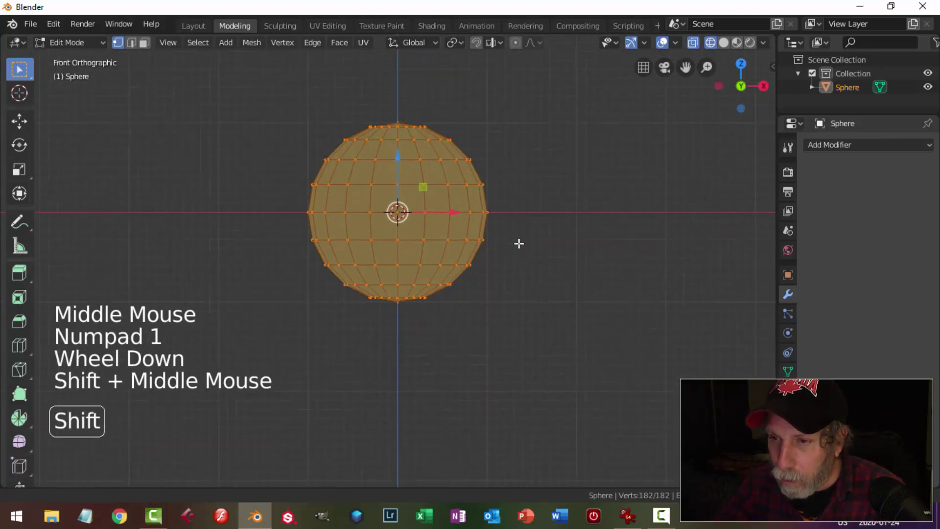
pyautogui.hotkey('alt', 'a')
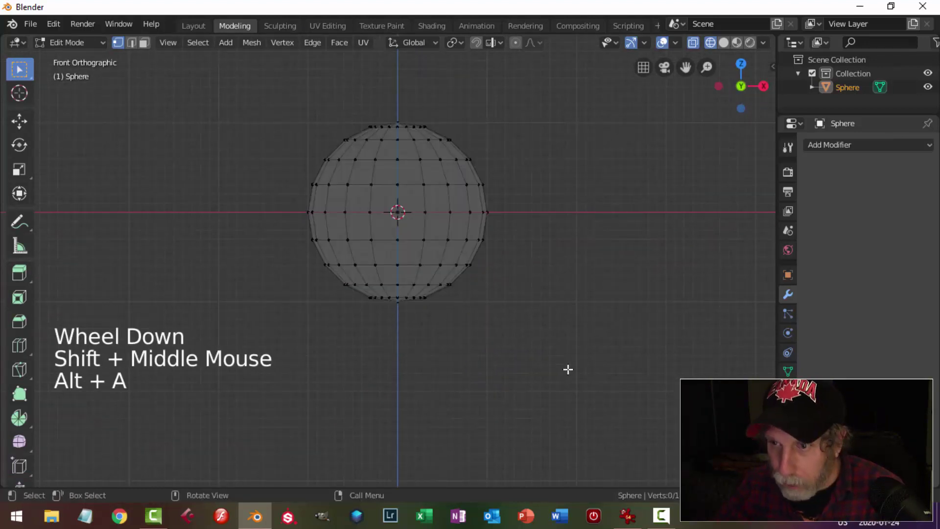
pyautogui.press('b')
pyautogui.moveTo(568, 369); pyautogui.dragTo(242, 224)
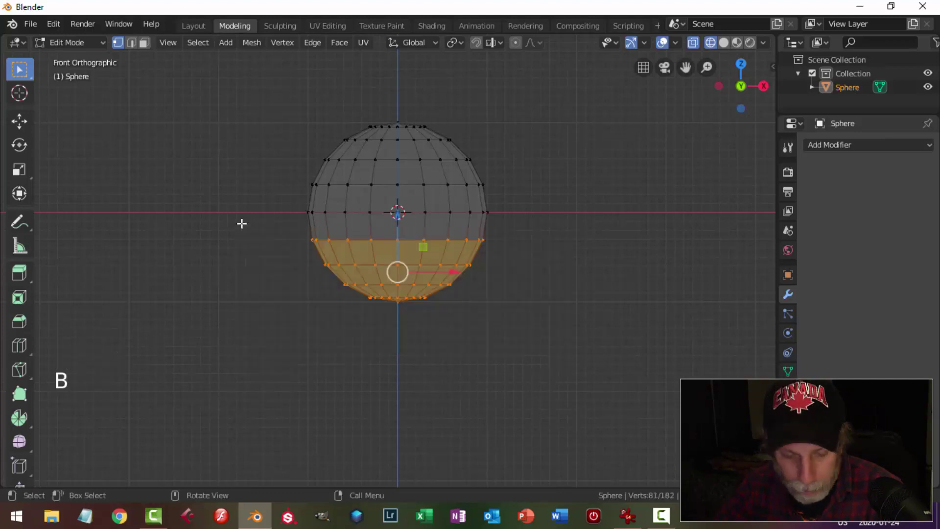
pyautogui.press('x')
pyautogui.click(243, 223)
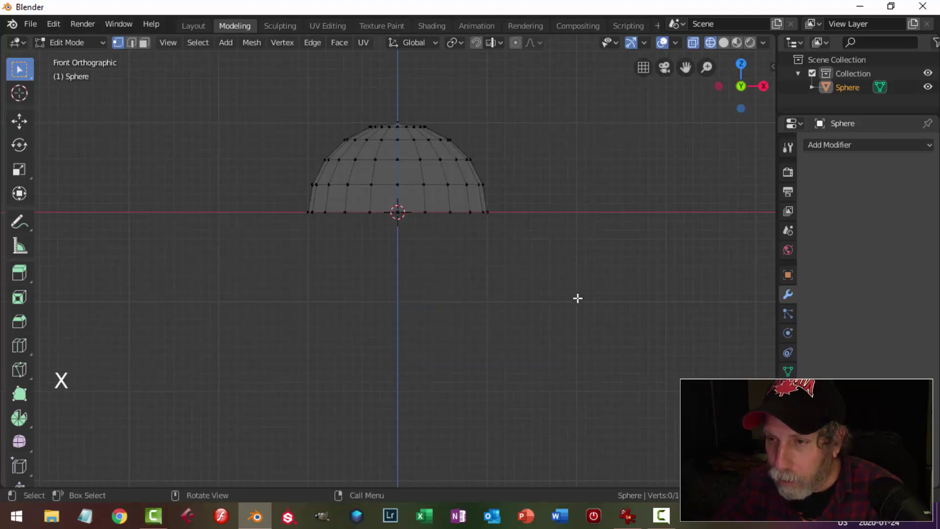
# - Delete the dome's vertices on the positive X side of the centre line
pyautogui.press('b')
pyautogui.moveTo(571, 301); pyautogui.dragTo(404, 95)
pyautogui.press('x')
pyautogui.click(403, 95)
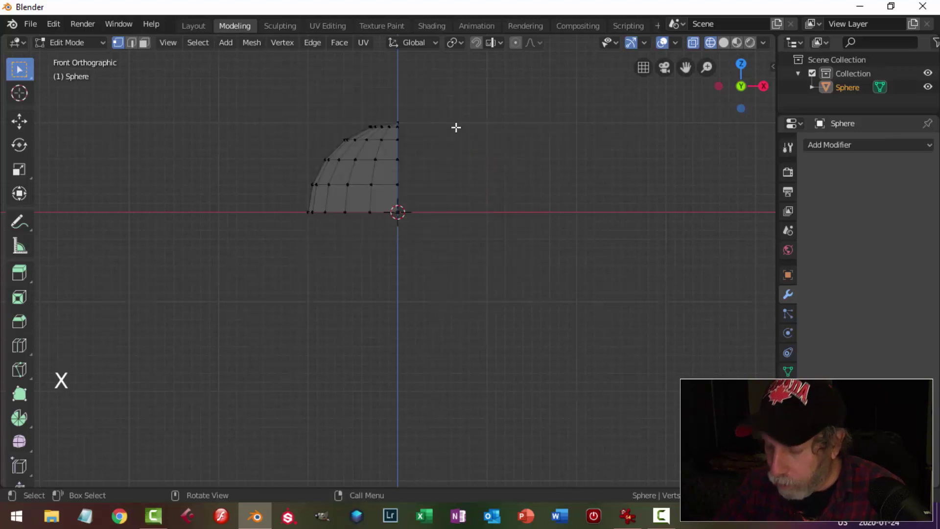
# - Delete the remaining vertices on the negative Y side so only one eighth of the sphere is left
pyautogui.press('KP_7')
pyautogui.scroll(2, 466, 364)
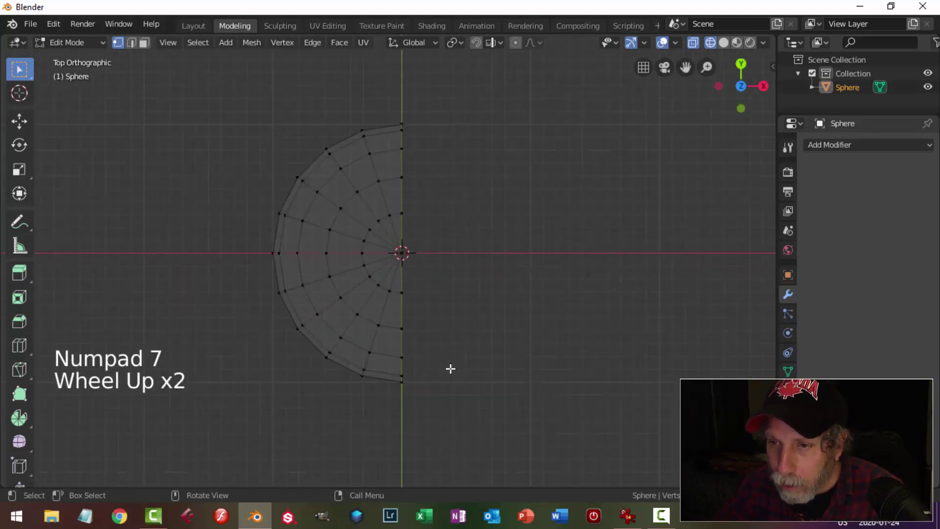
pyautogui.press('b')
pyautogui.moveTo(479, 409); pyautogui.dragTo(213, 258)
pyautogui.press('x')
pyautogui.click(304, 268)
# - Move the whole sphere corner about -0.57 m along X and about 0.55 m along Y from the origin
pyautogui.press('a')
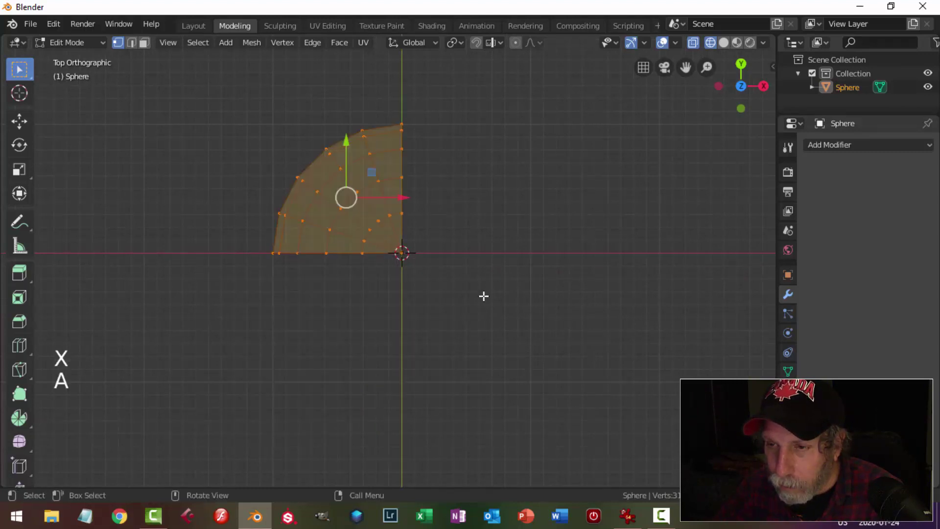
pyautogui.scroll(-2, 483, 296)
pyautogui.moveTo(418, 216); pyautogui.dragTo(365, 213)
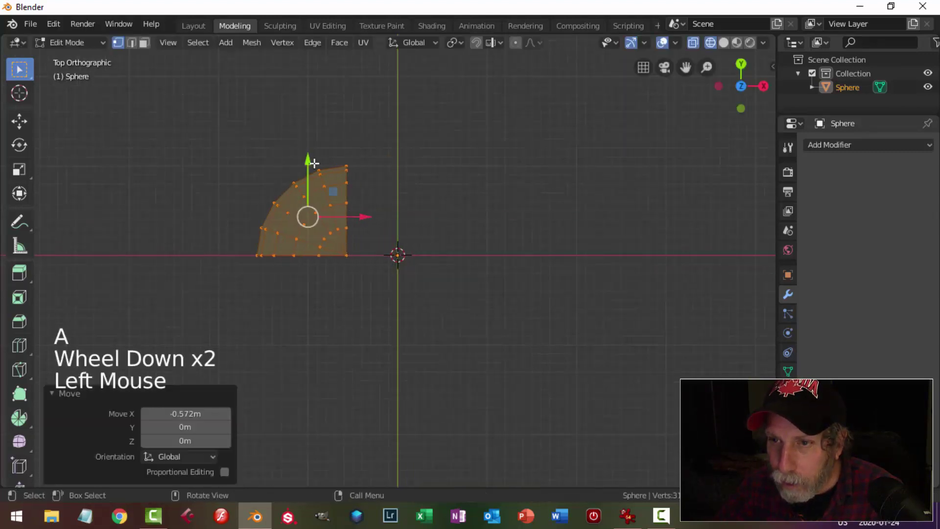
pyautogui.moveTo(314, 163); pyautogui.dragTo(311, 114)
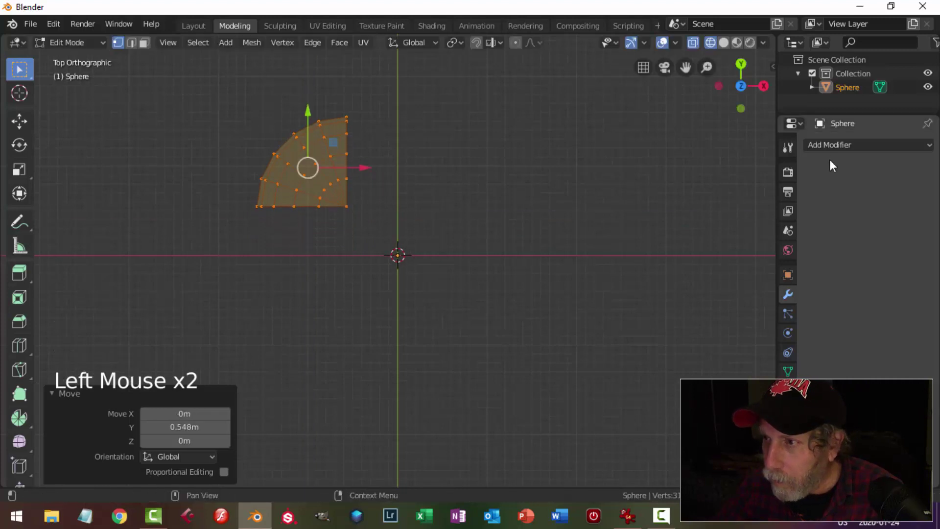
# - Add a Mirror modifier to the corner piece and mirror it across the X and Y axes
pyautogui.click(829, 143)
pyautogui.click(684, 280)
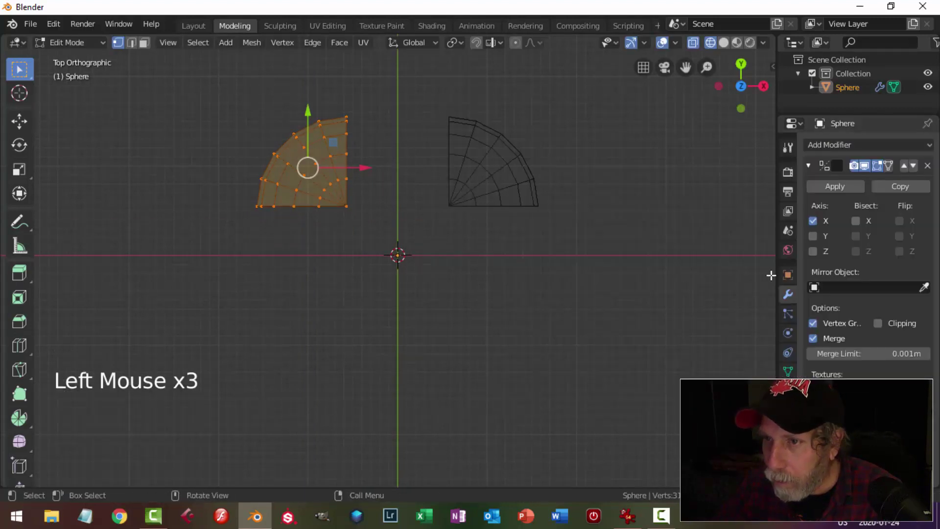
pyautogui.click(814, 236)
pyautogui.moveTo(367, 292); pyautogui.dragTo(379, 241, button='middle')
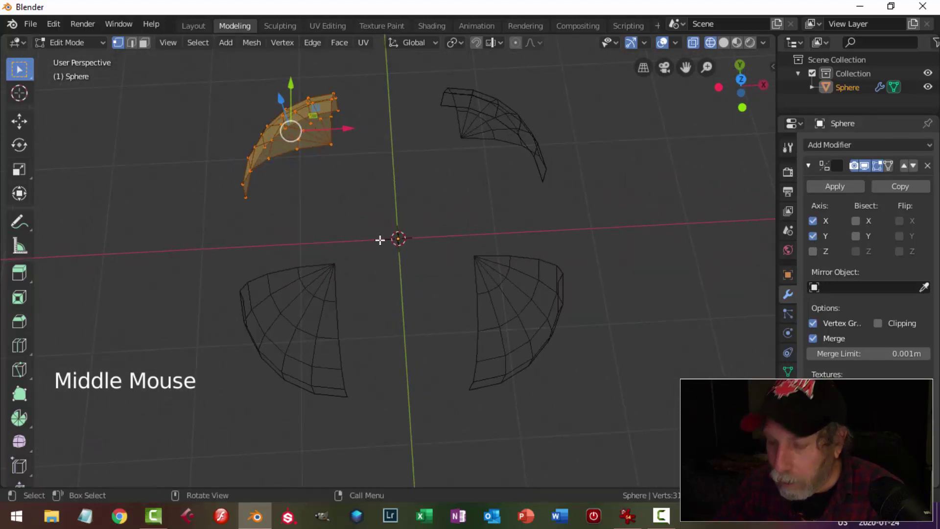
# - Extrude the corner's inner edge vertices along X to the mirror line, with Clipping enabled on the Mirror modifier
pyautogui.press('KP_7')
pyautogui.hotkey('alt', 'a')
pyautogui.press('b')
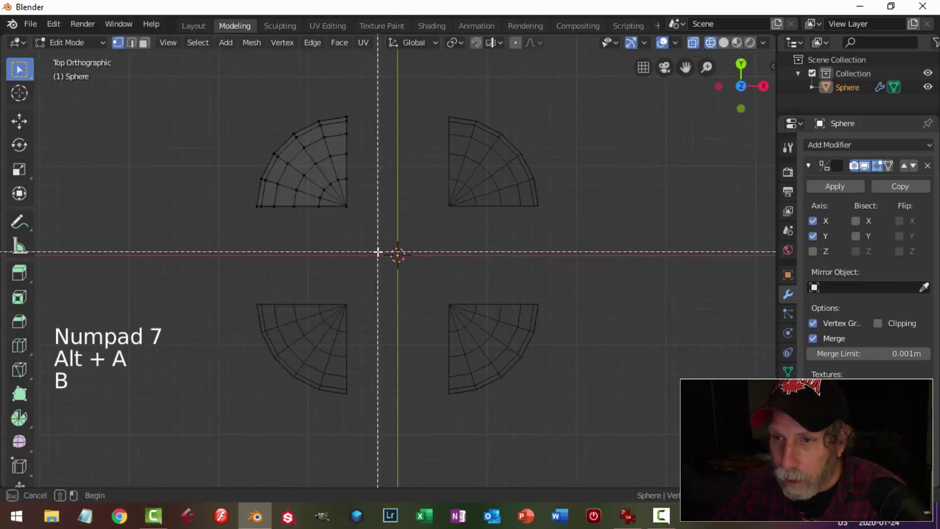
pyautogui.moveTo(378, 252); pyautogui.dragTo(355, 154)
pyautogui.moveTo(345, 97); pyautogui.dragTo(345, 98)
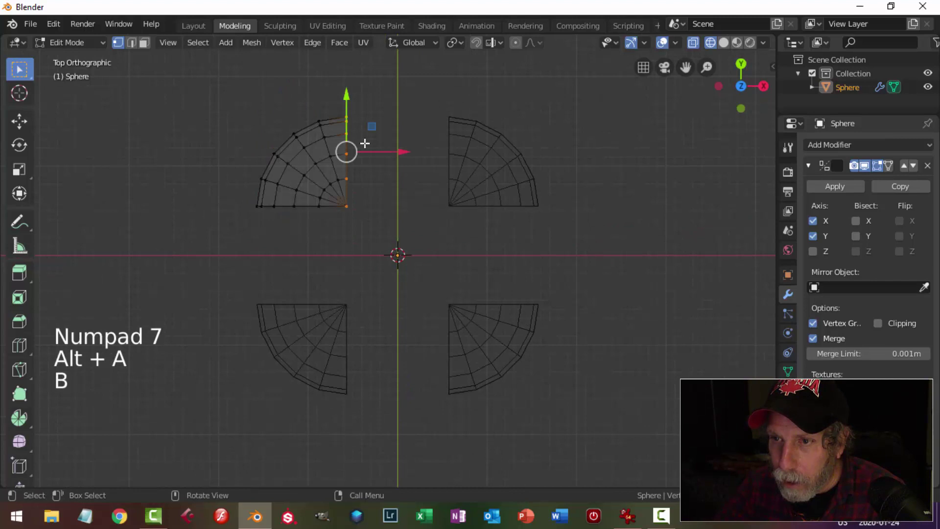
pyautogui.press('e')
pyautogui.click(397, 199)
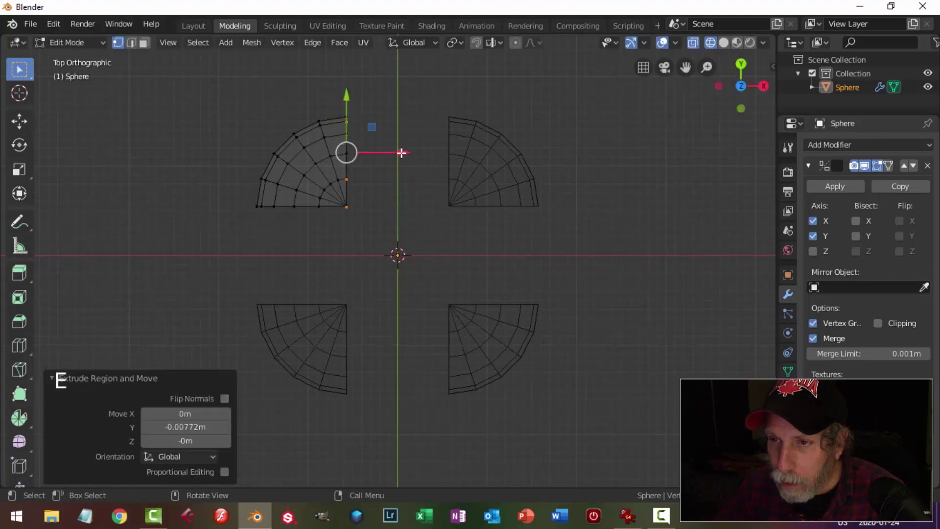
pyautogui.moveTo(401, 152); pyautogui.dragTo(489, 185)
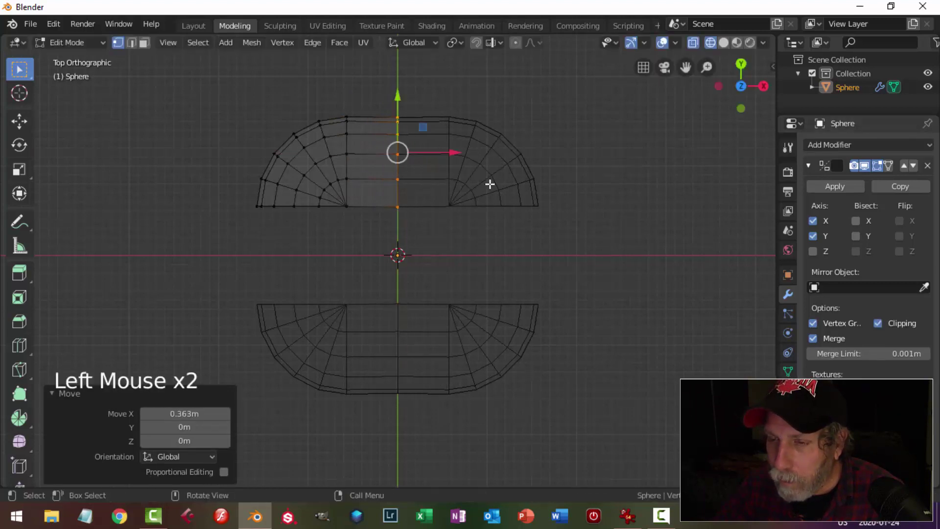
# - Extrude the edge vertices facing the X axis along Y to the mirror line, closing the gap between the halves
pyautogui.hotkey('alt', 'a')
pyautogui.moveTo(333, 234); pyautogui.dragTo(336, 235, button='middle')
pyautogui.scroll(2, 336, 235)
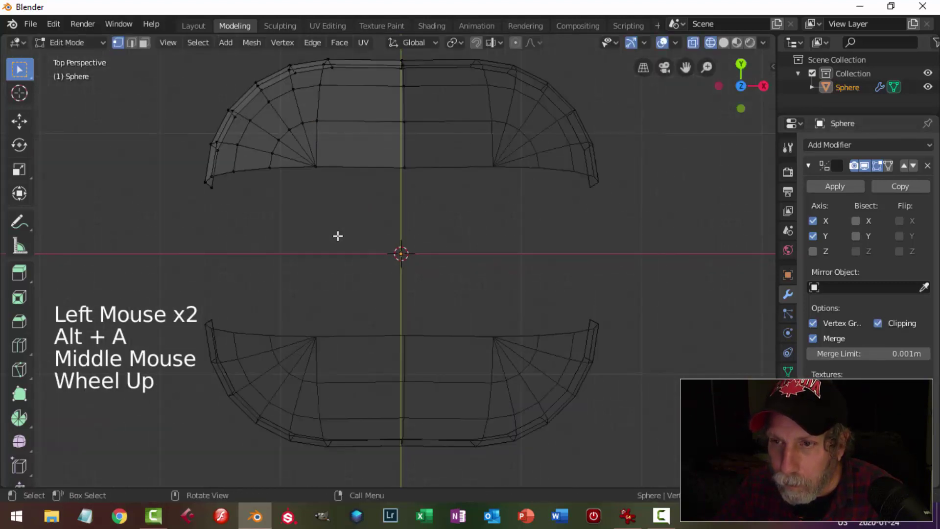
pyautogui.press('KP_7')
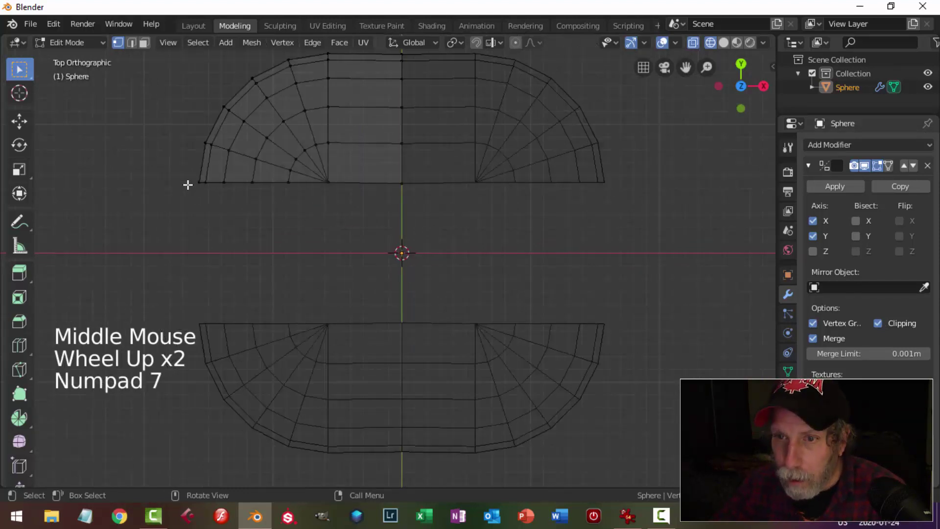
pyautogui.press('b')
pyautogui.moveTo(168, 170); pyautogui.dragTo(408, 220)
pyautogui.press('e')
pyautogui.moveTo(272, 143); pyautogui.dragTo(275, 213)
pyautogui.hotkey('alt', 'a')
pyautogui.moveTo(345, 238); pyautogui.dragTo(489, 182, button='middle')
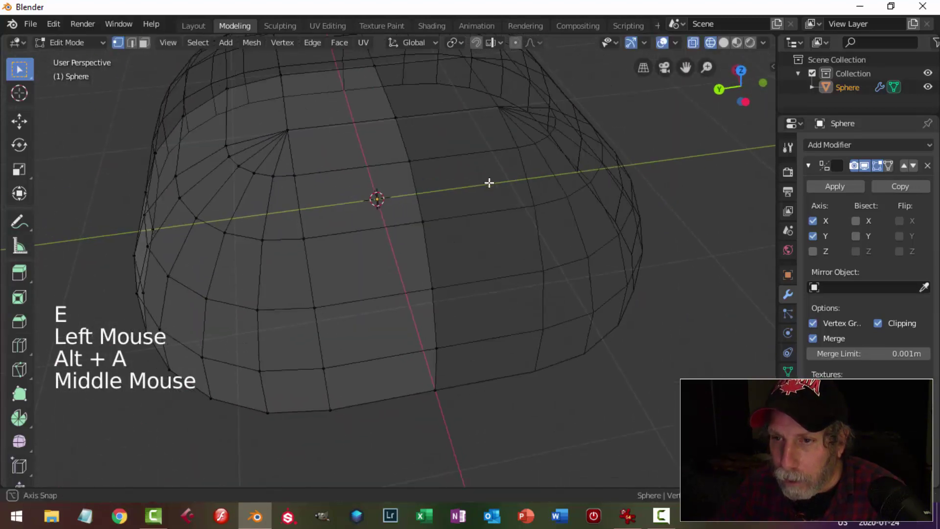
# - Flatten the whole mesh by scaling it to about 0.55 along Z
pyautogui.scroll(-3, 445, 256)
pyautogui.moveTo(445, 256); pyautogui.dragTo(527, 243, button='middle')
pyautogui.press('a')
pyautogui.press('s')
pyautogui.press('z')
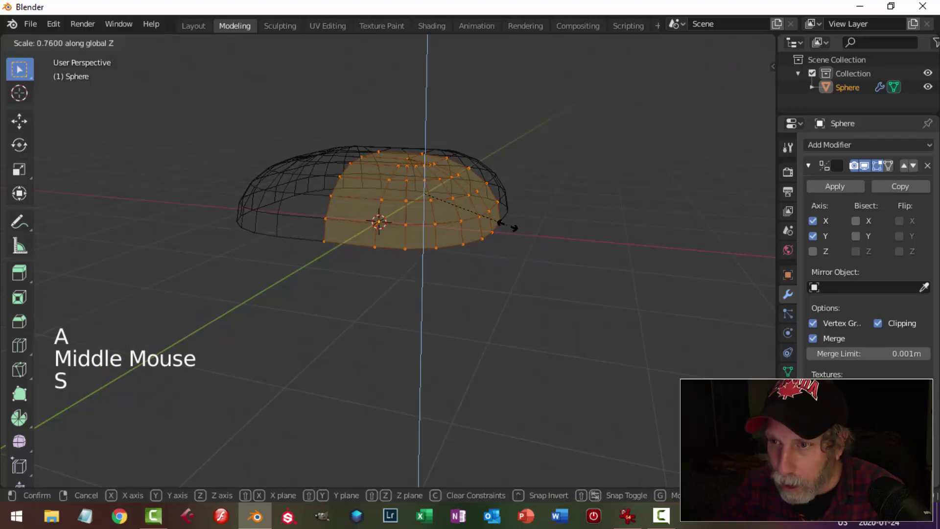
pyautogui.click(490, 200)
# - Scale the whole mesh to about 0.67 along Y and about 0.56 along X
pyautogui.moveTo(409, 248); pyautogui.dragTo(419, 245, button='middle')
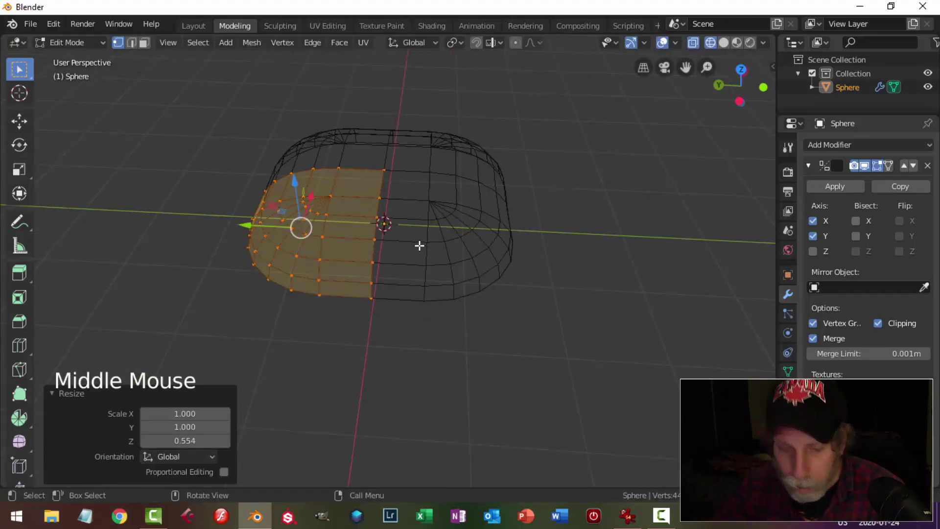
pyautogui.press('s')
pyautogui.press('y')
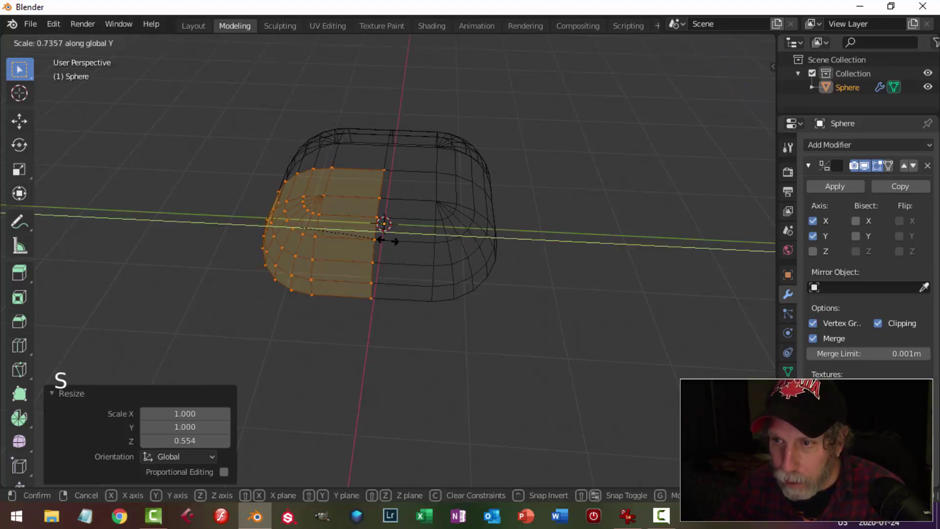
pyautogui.click(379, 240)
pyautogui.moveTo(504, 256); pyautogui.dragTo(504, 253, button='middle')
pyautogui.press('s')
pyautogui.press('x')
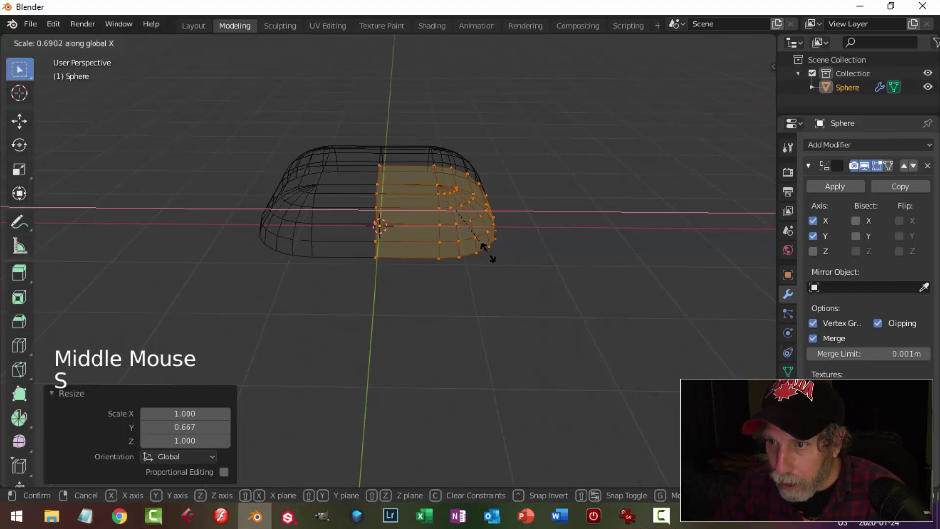
pyautogui.click(474, 250)
pyautogui.moveTo(474, 250); pyautogui.dragTo(455, 248, button='middle')
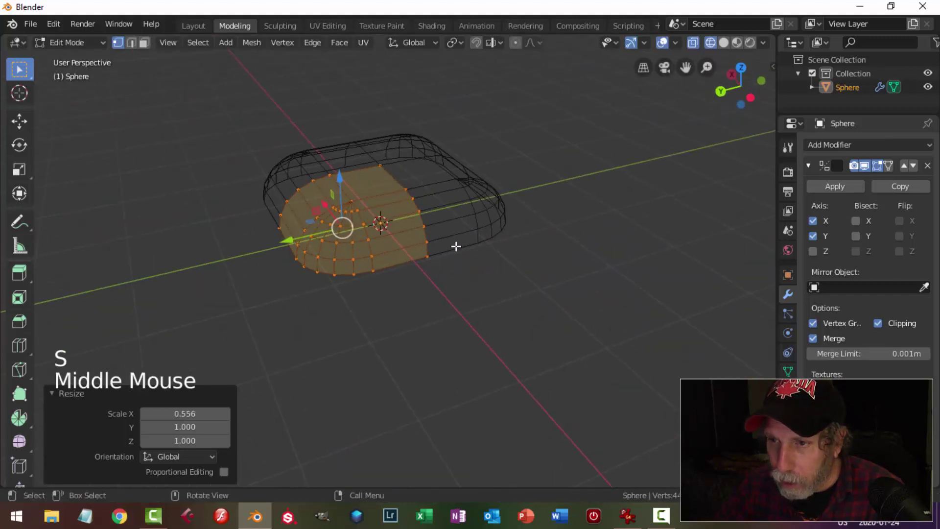
# - Display the cushion in solid shading and return to Object Mode
pyautogui.hotkey('alt', 'a')
pyautogui.press('z')
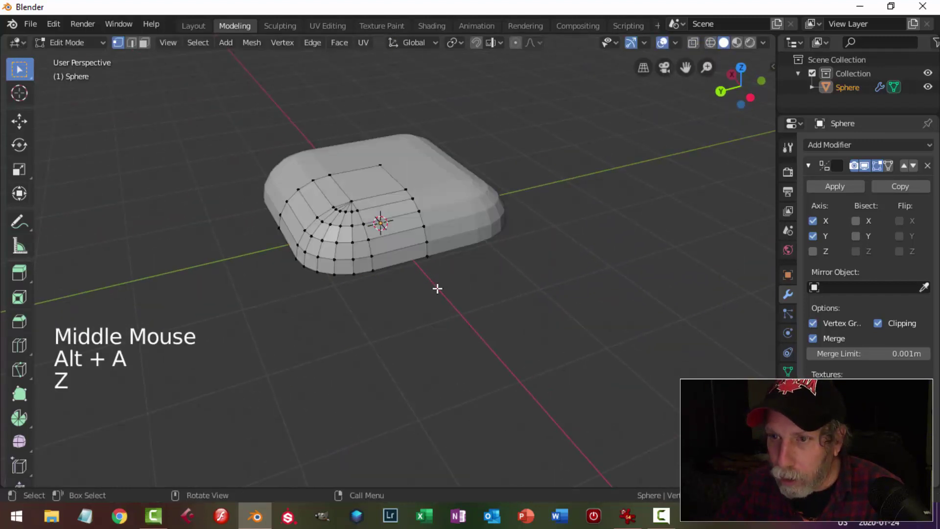
pyautogui.moveTo(437, 287)
pyautogui.mouseDown(button='middle')
pyautogui.moveTo(441, 336)
pyautogui.moveTo(604, 272)
pyautogui.moveTo(520, 315)
pyautogui.mouseUp(button='middle')
pyautogui.press('a')
pyautogui.moveTo(403, 292); pyautogui.dragTo(520, 277)
pyautogui.moveTo(521, 277); pyautogui.dragTo(414, 265, button='middle')
pyautogui.press('Tab')
# - Add a level 2 Subdivision Surface to the cushion and shade it smooth
pyautogui.moveTo(509, 267); pyautogui.dragTo(466, 238, button='middle')
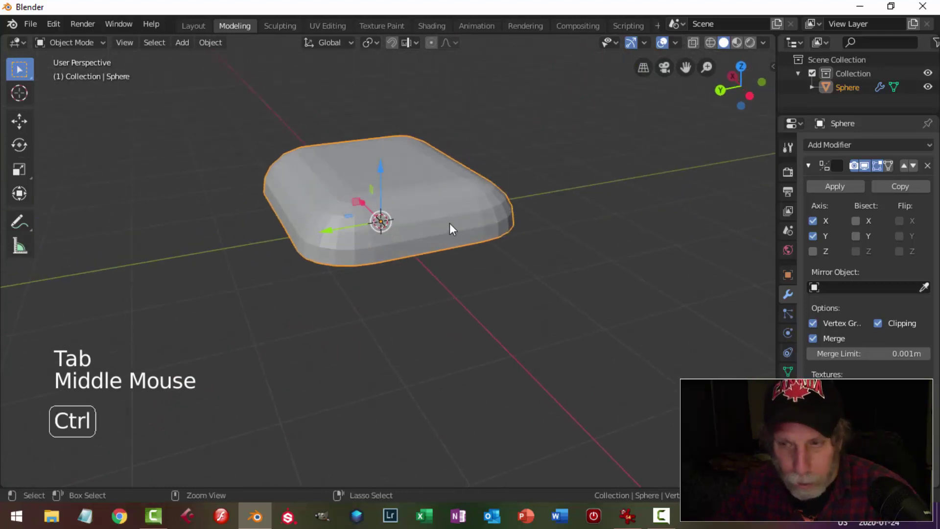
pyautogui.hotkey('ctrl', '2')
pyautogui.rightClick(420, 206)
pyautogui.click(424, 204)
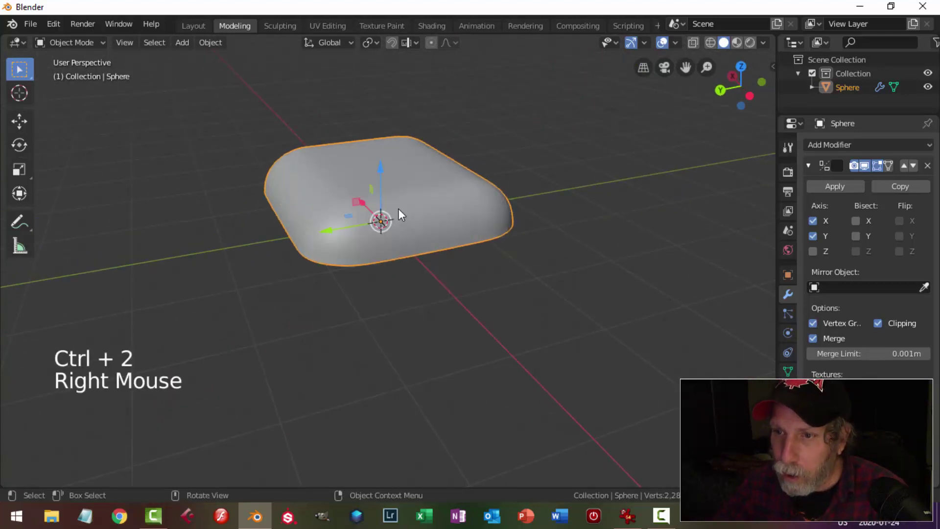
# - Scale the cushion's mesh in Edit Mode to about 0.42 along Y
pyautogui.moveTo(398, 209)
pyautogui.mouseDown(button='middle')
pyautogui.moveTo(492, 283)
pyautogui.moveTo(562, 213)
pyautogui.moveTo(616, 199)
pyautogui.moveTo(521, 255)
pyautogui.moveTo(472, 190)
pyautogui.moveTo(453, 182)
pyautogui.moveTo(411, 193)
pyautogui.moveTo(409, 218)
pyautogui.moveTo(384, 218)
pyautogui.moveTo(387, 211)
pyautogui.mouseUp(button='middle')
pyautogui.press('Tab')
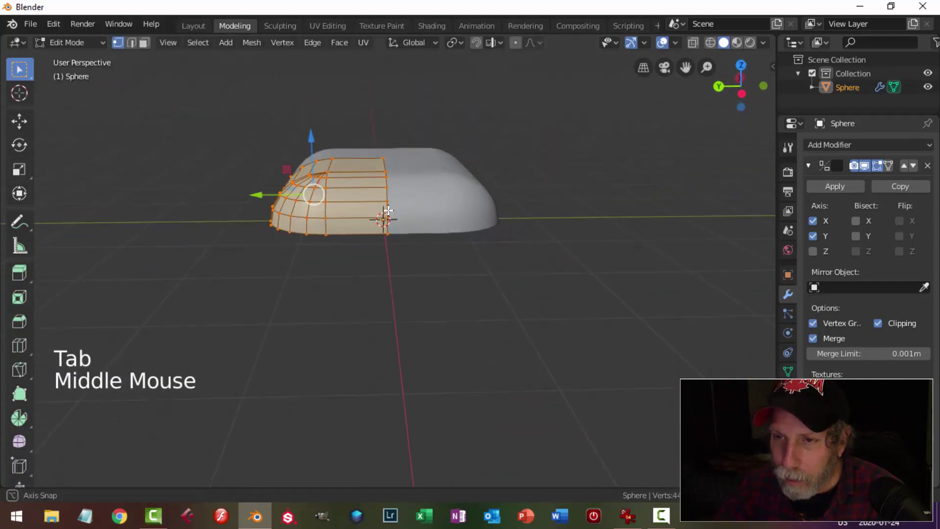
pyautogui.press('s')
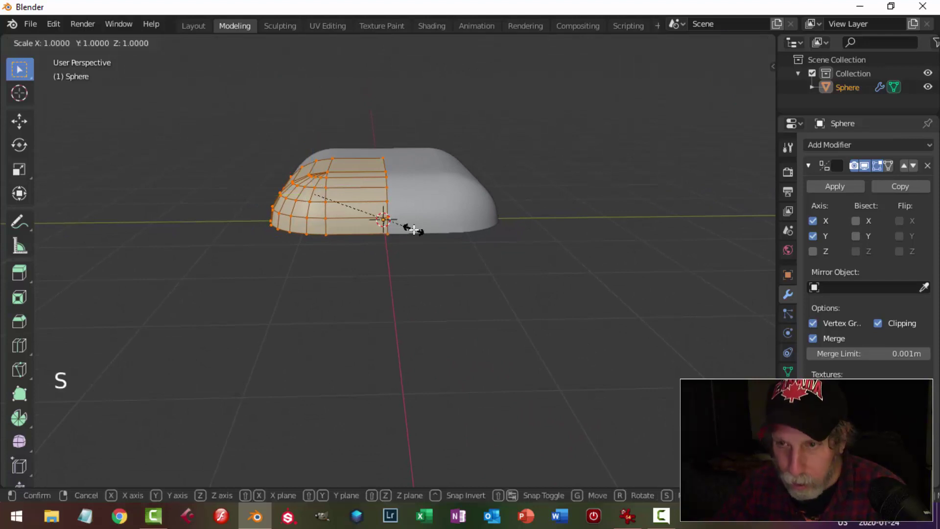
pyautogui.press('y')
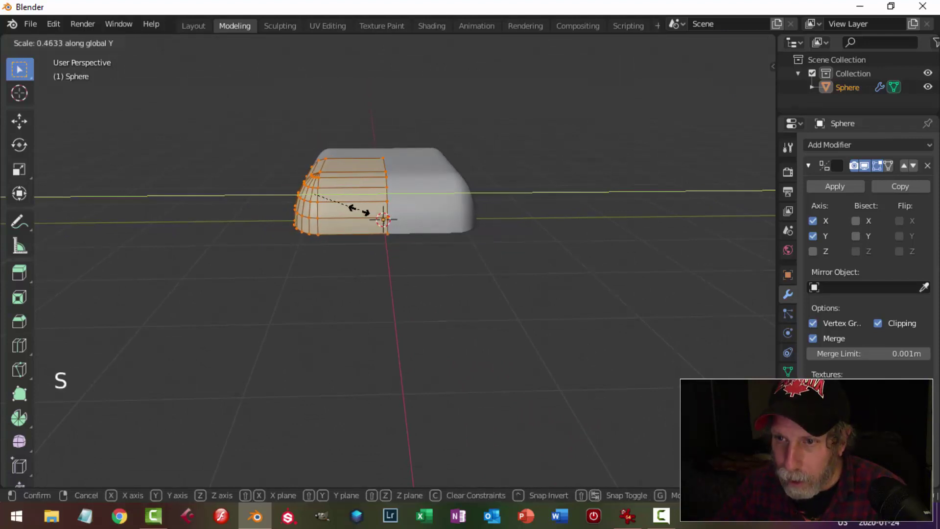
pyautogui.click(356, 210)
pyautogui.moveTo(356, 209); pyautogui.dragTo(375, 241, button='middle')
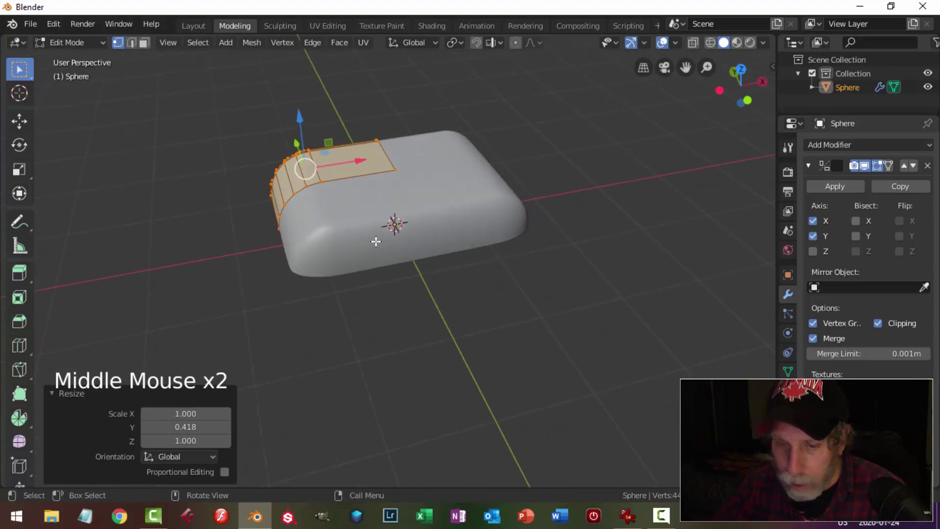
# - Scale the cushion's mesh to about 0.49 along X and return to Object Mode
pyautogui.press('s')
pyautogui.press('x')
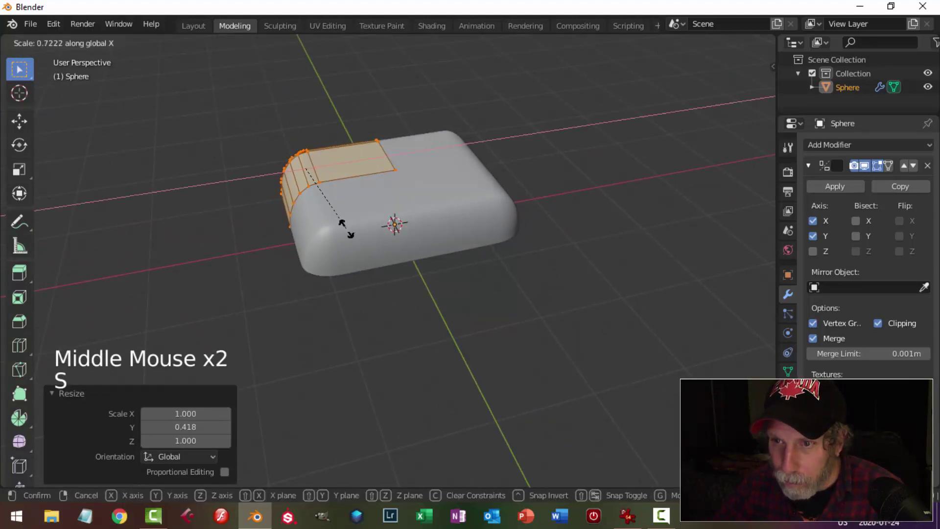
pyautogui.click(323, 215)
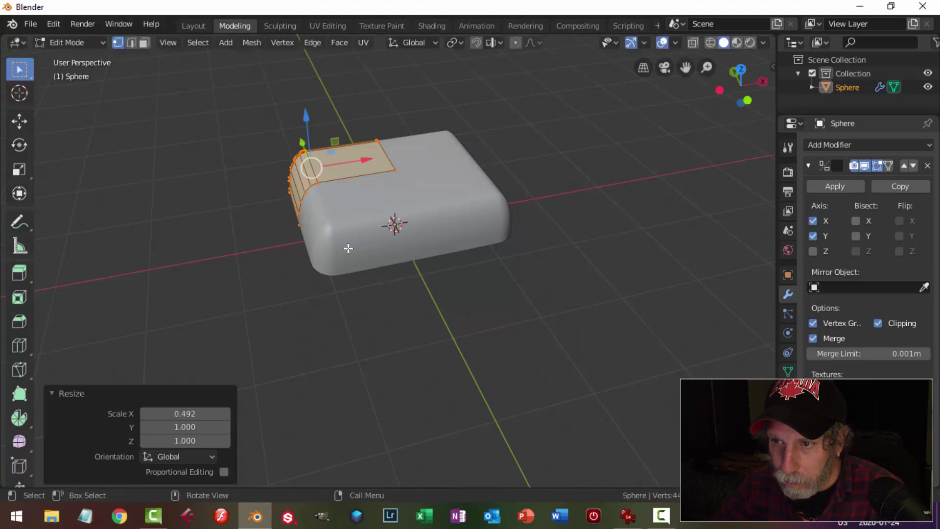
pyautogui.moveTo(348, 248); pyautogui.dragTo(534, 220, button='middle')
pyautogui.hotkey('alt', 'a')
pyautogui.press('Tab')
pyautogui.moveTo(445, 243); pyautogui.dragTo(417, 275, button='middle')
pyautogui.hotkey('alt', 'a')
pyautogui.scroll(2, 413, 309)
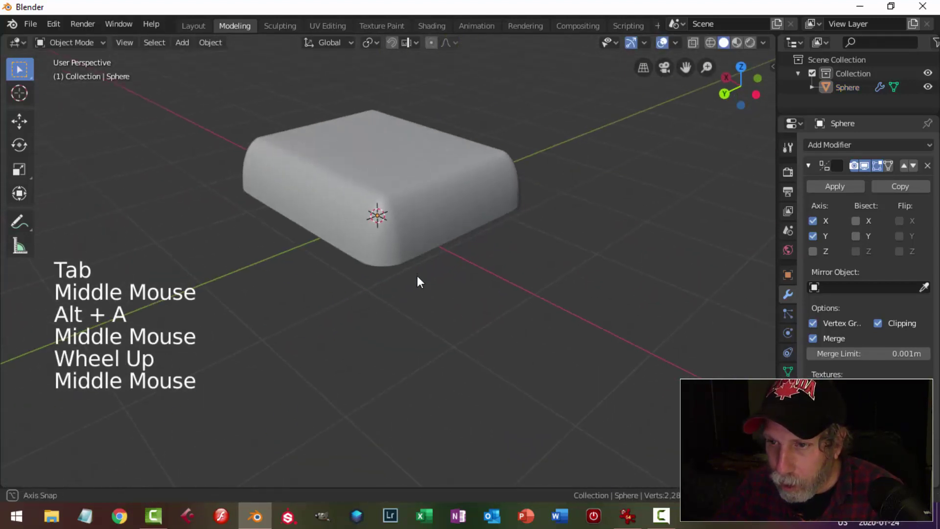
pyautogui.scroll(2, 414, 278)
pyautogui.scroll(-3, 462, 291)
# - Scale the cushion's whole mesh in Edit Mode to about 1.14 along Y
pyautogui.moveTo(465, 297); pyautogui.dragTo(486, 316, button='middle')
pyautogui.click(410, 217)
pyautogui.press('Tab')
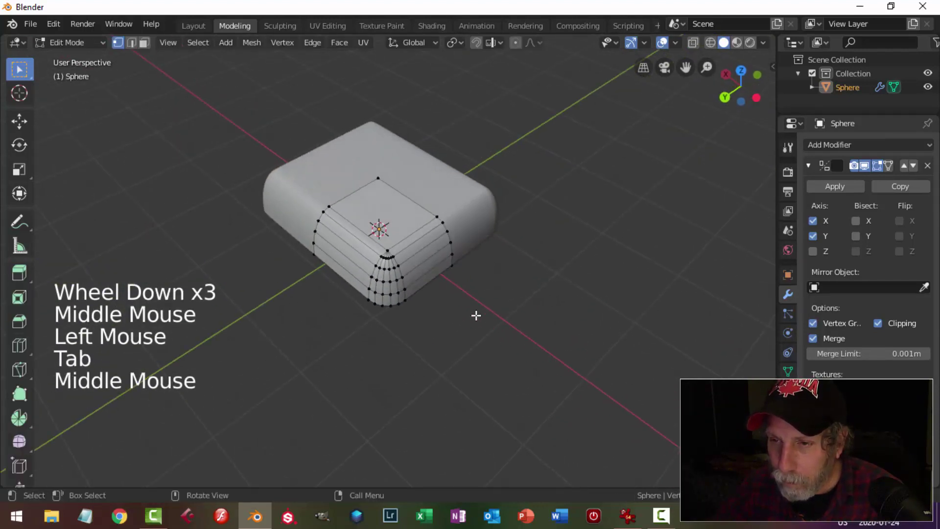
pyautogui.scroll(6, 474, 315)
pyautogui.scroll(-1, 474, 313)
pyautogui.scroll(-3, 474, 312)
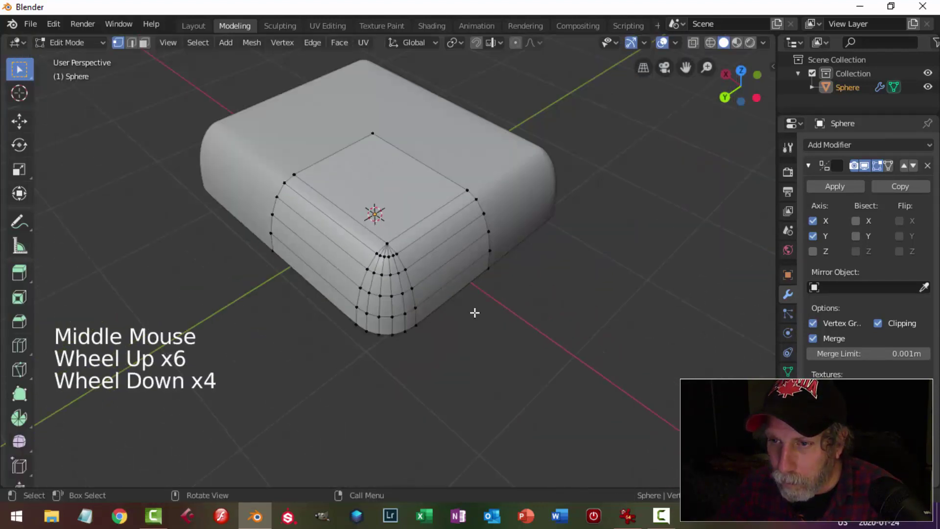
pyautogui.moveTo(474, 311); pyautogui.dragTo(425, 299, button='middle')
pyautogui.press('a')
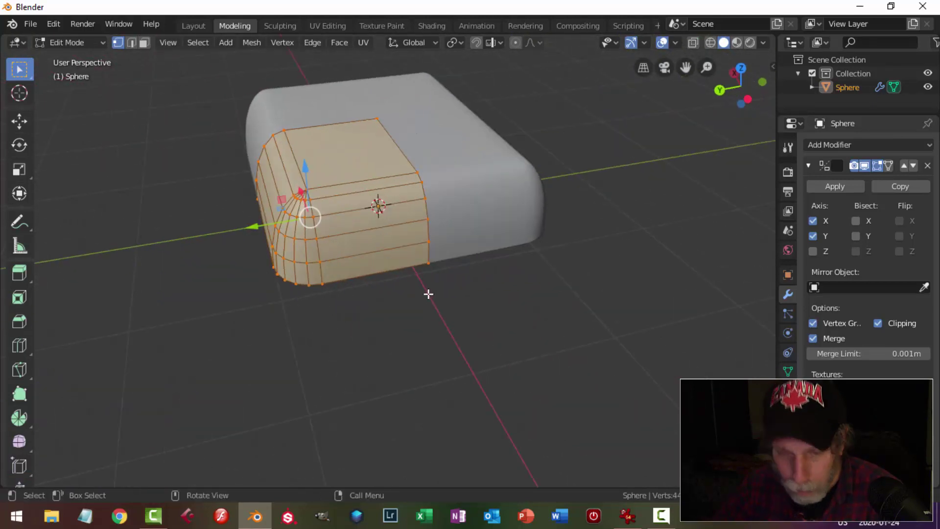
pyautogui.press('s')
pyautogui.press('y')
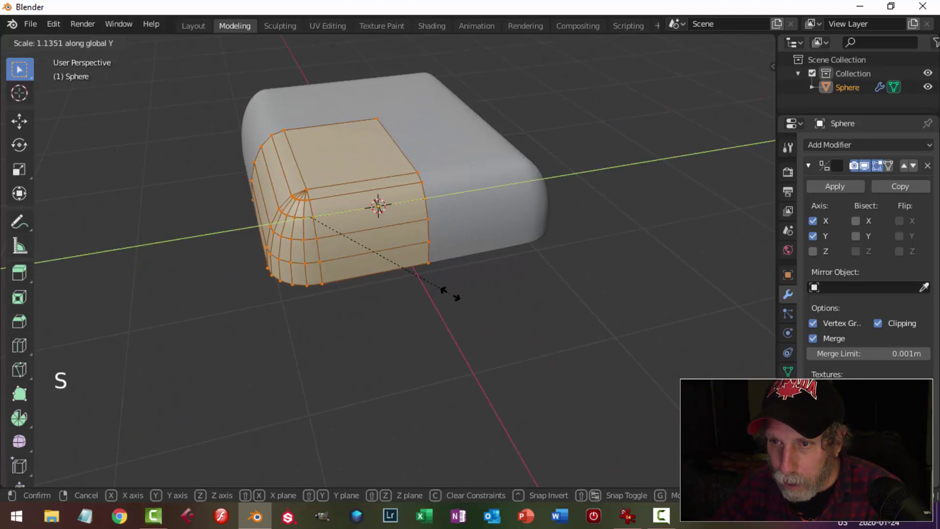
pyautogui.click(450, 290)
# - Extrude the cushion's open bottom edge loop slightly downward along Z and return to Object Mode
pyautogui.hotkey('alt', 'a')
pyautogui.moveTo(416, 310); pyautogui.dragTo(418, 285, button='middle')
pyautogui.keyDown('alt'); pyautogui.keyDown('shift'); pyautogui.click(386, 230); pyautogui.keyUp('shift'); pyautogui.keyUp('alt')
pyautogui.press('e')
pyautogui.click(461, 147)
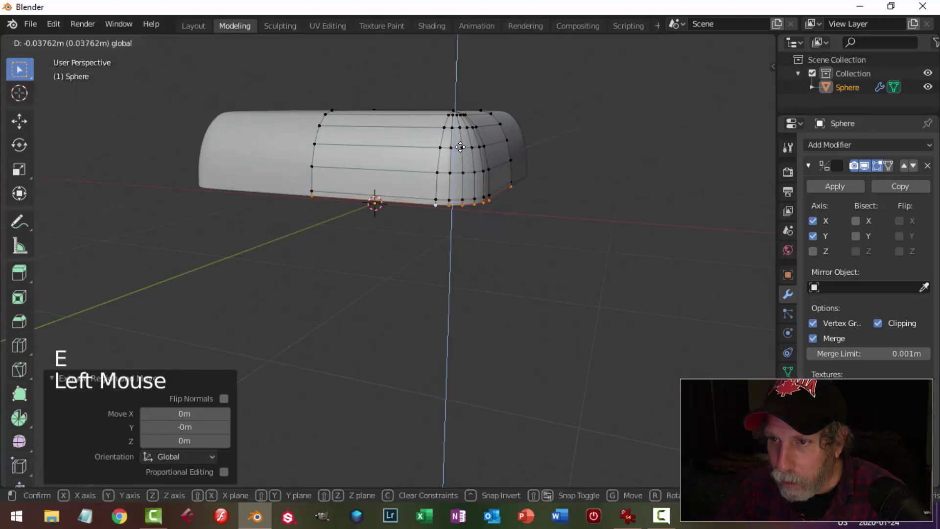
pyautogui.moveTo(582, 196); pyautogui.dragTo(590, 232, button='middle')
pyautogui.press('Tab')
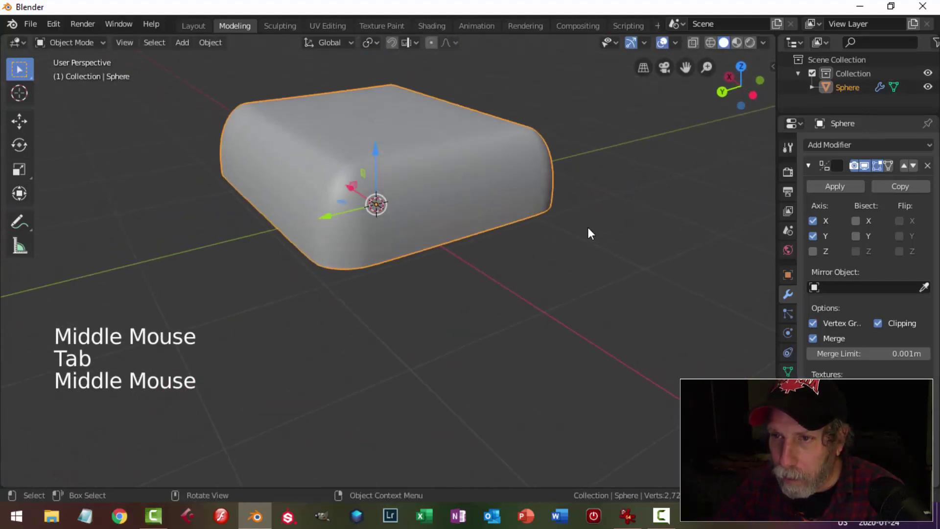
# - Apply the cushion's Mirror modifier so that both halves become real geometry
pyautogui.scroll(-2, 525, 247)
pyautogui.moveTo(524, 250); pyautogui.dragTo(630, 235, button='middle')
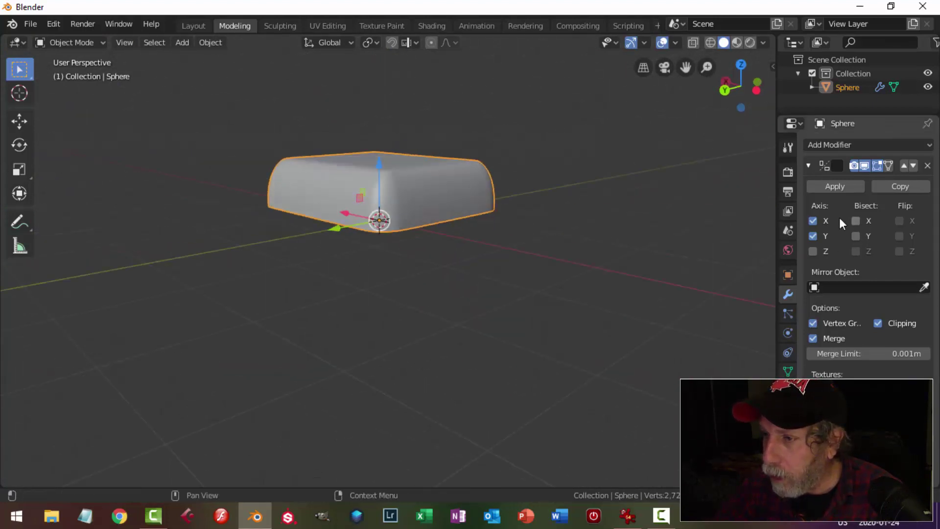
pyautogui.click(830, 185)
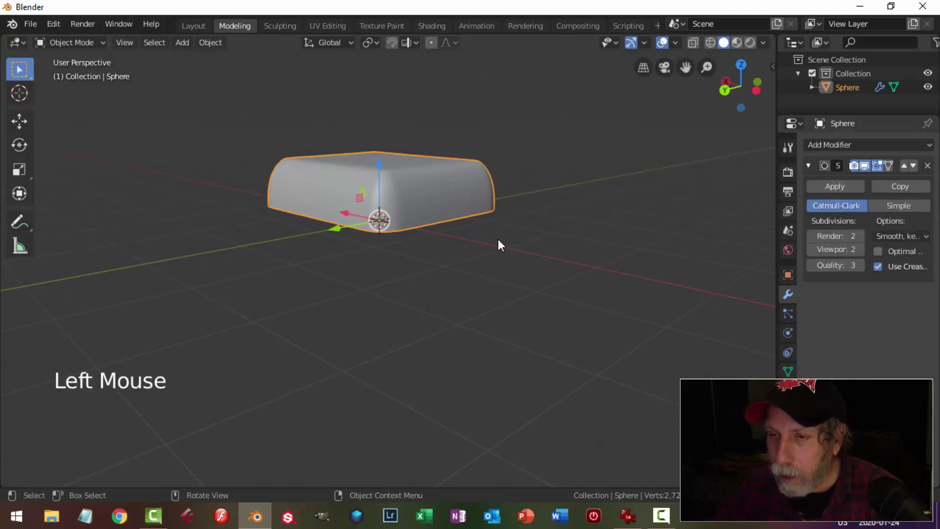
# - Merge all of the cushion's vertices by distance at 0.0001 m
pyautogui.press('Tab')
pyautogui.press('a')
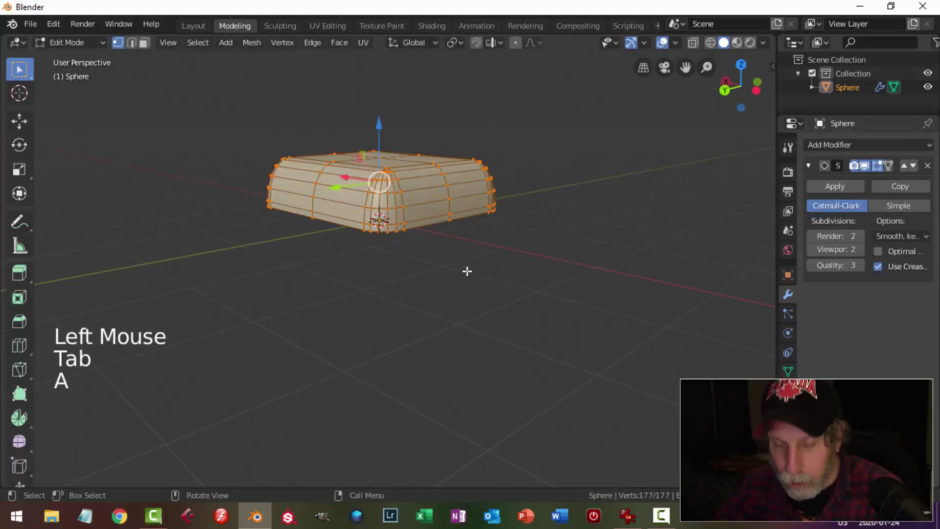
pyautogui.click(258, 44)
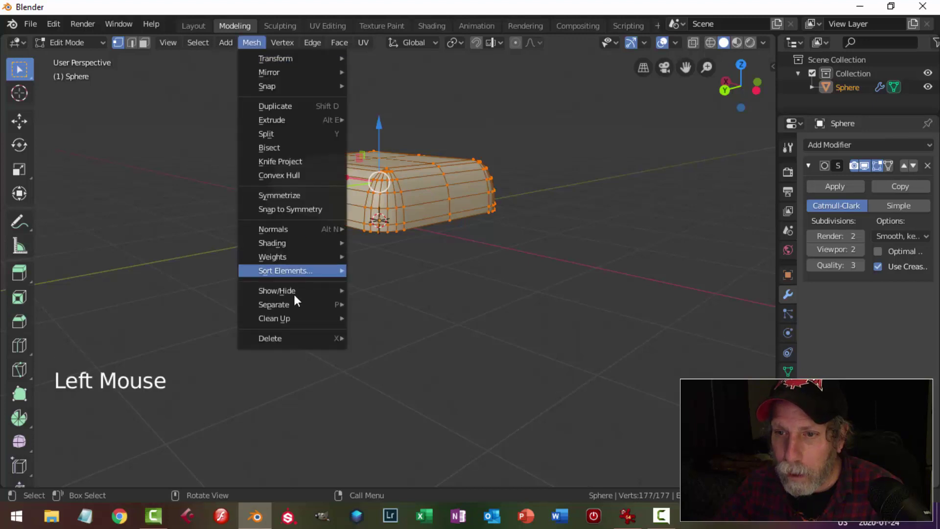
pyautogui.moveTo(295, 318)
pyautogui.click(392, 427)
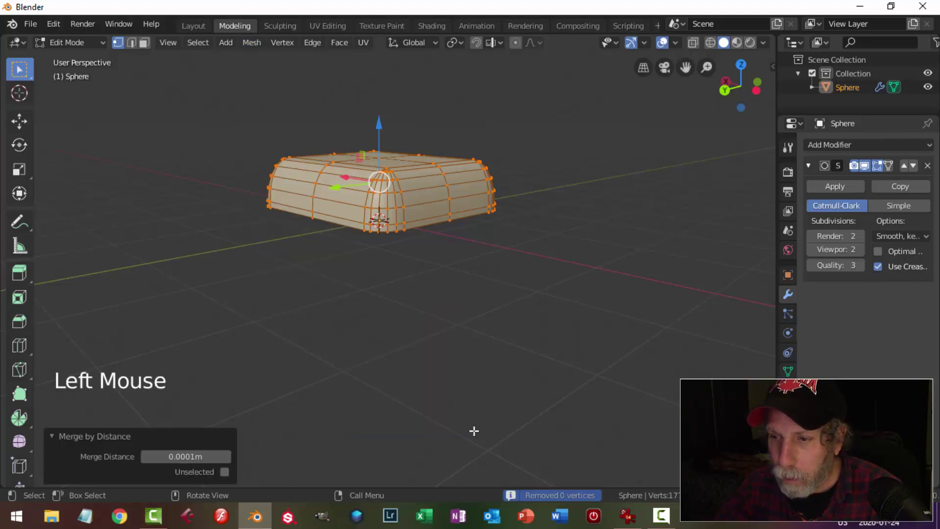
pyautogui.hotkey('alt', 'a')
# - Close the cushion's open underside with a Grid Fill of its boundary edge loop, using span 4 and offset 0
pyautogui.moveTo(456, 251); pyautogui.dragTo(462, 182, button='middle')
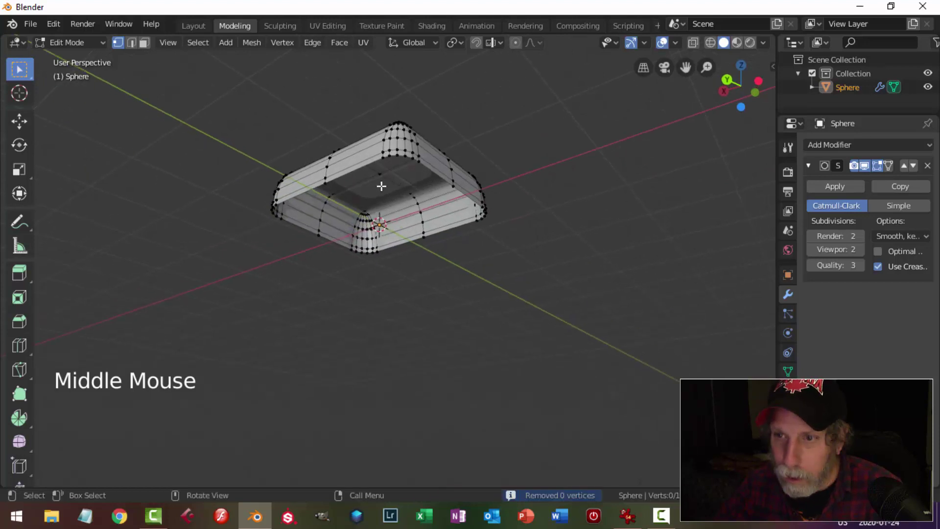
pyautogui.press('2')
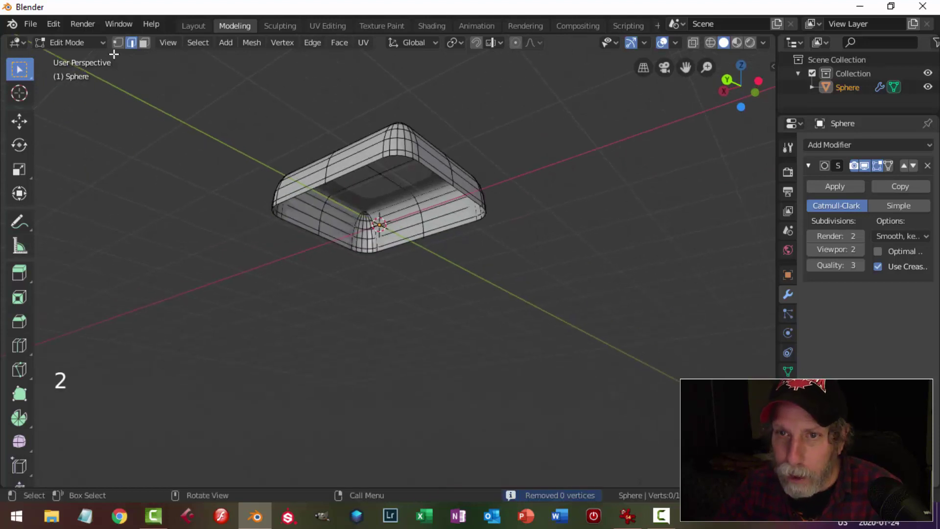
pyautogui.keyDown('alt'); pyautogui.keyDown('shift'); pyautogui.click(354, 173); pyautogui.keyUp('shift'); pyautogui.keyUp('alt')
pyautogui.moveTo(353, 173); pyautogui.dragTo(466, 148, button='middle')
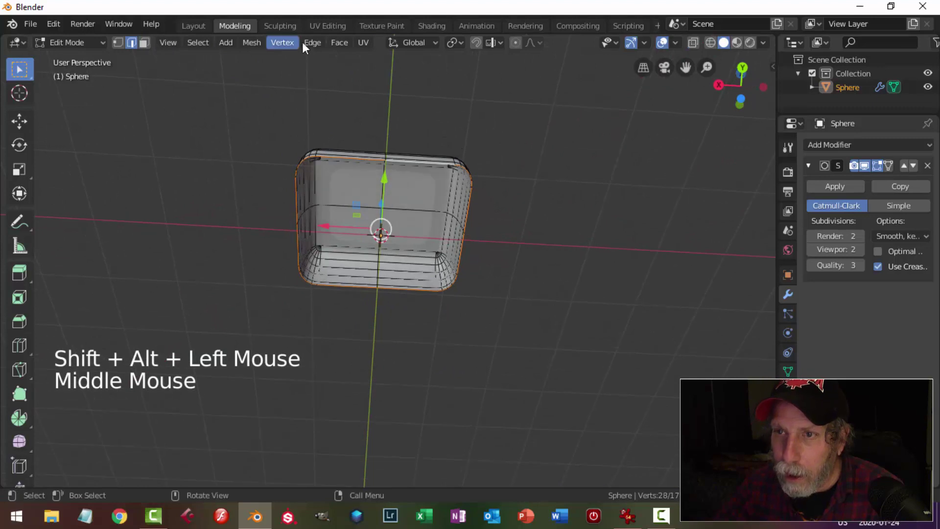
pyautogui.click(342, 44)
pyautogui.click(365, 210)
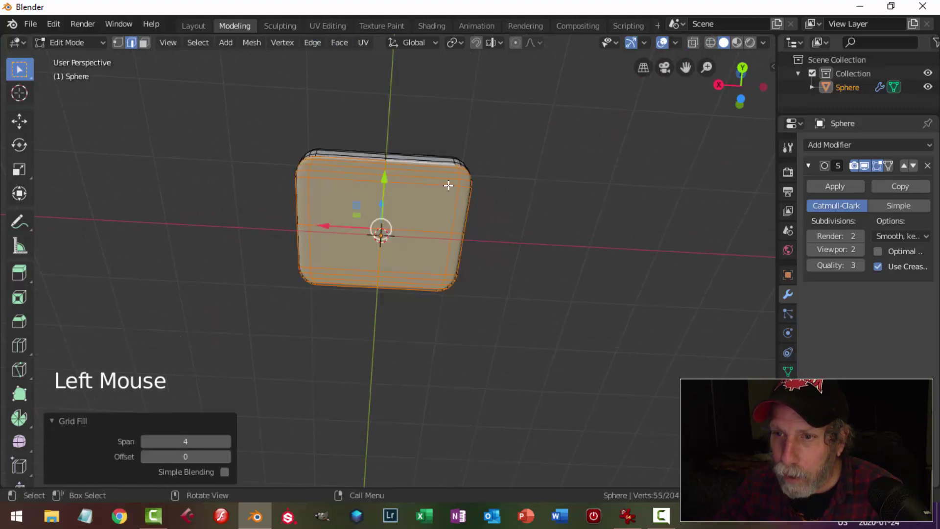
pyautogui.hotkey('alt', 'a')
# - Scale the whole closed cushion mesh to about 0.92 along Y
pyautogui.moveTo(440, 146); pyautogui.dragTo(369, 266, button='middle')
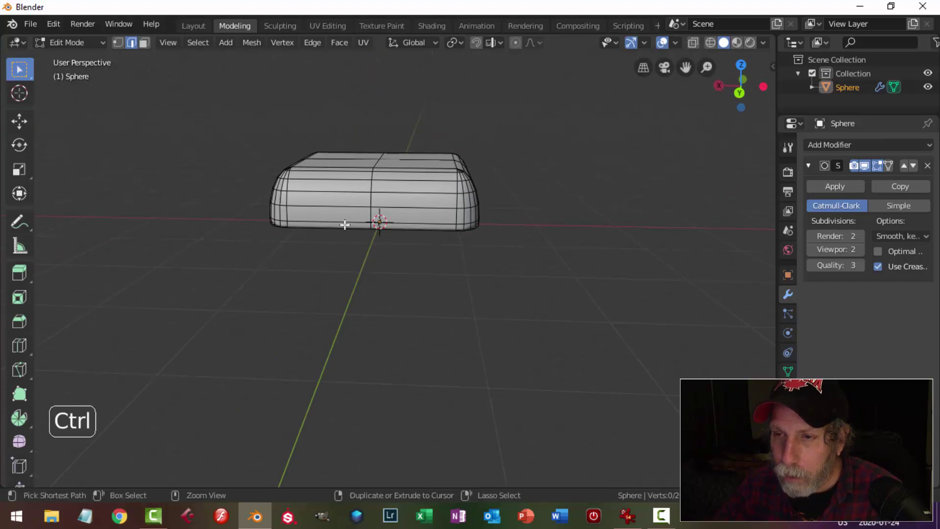
pyautogui.moveTo(344, 225); pyautogui.dragTo(451, 288, button='middle')
pyautogui.press('a')
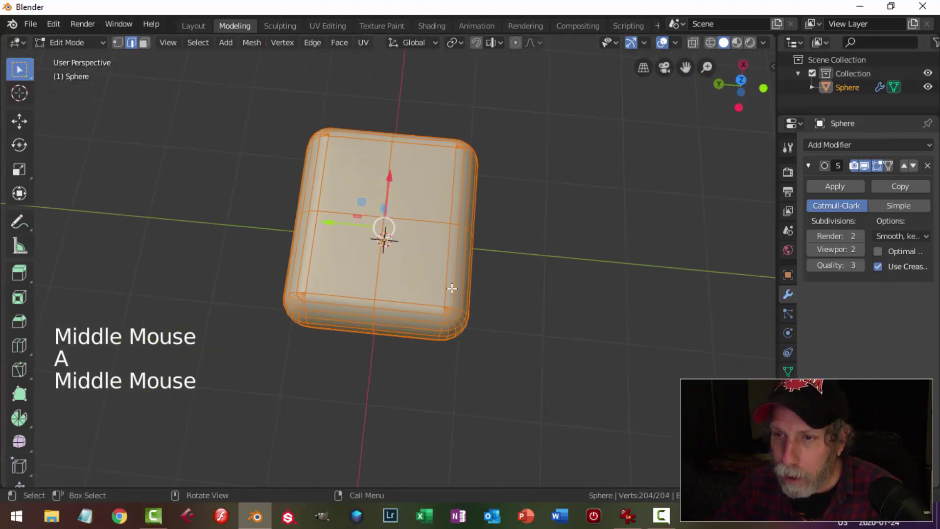
pyautogui.press('s')
pyautogui.press('y')
pyautogui.click(507, 281)
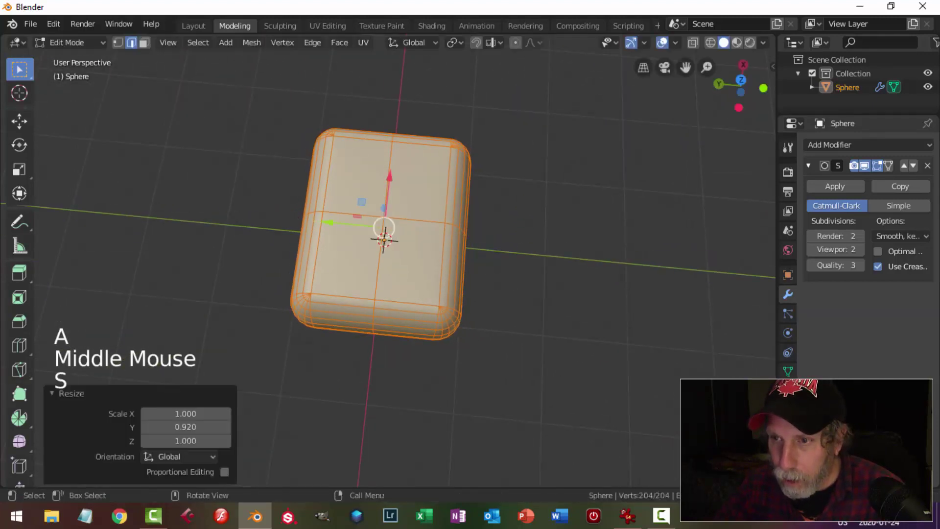
pyautogui.moveTo(408, 311); pyautogui.dragTo(436, 278, button='middle')
pyautogui.hotkey('alt', 'a')
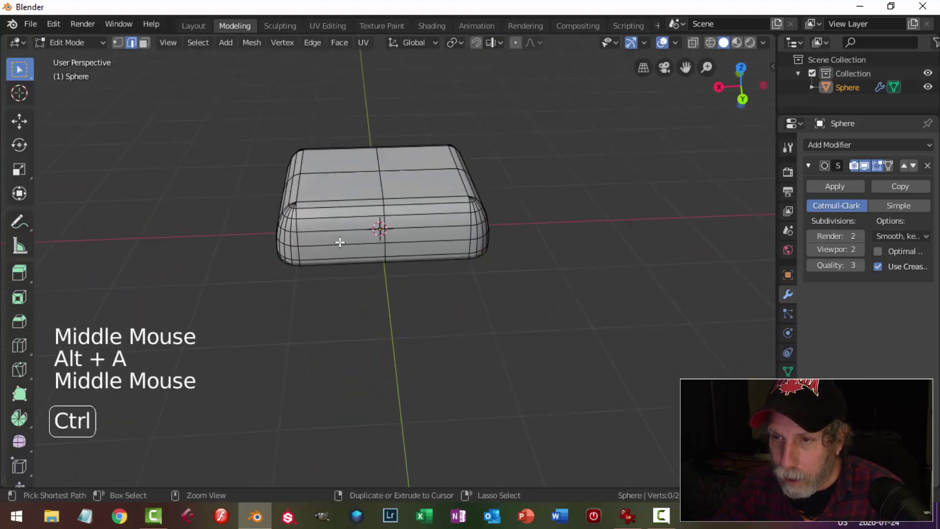
# - Add two centred loop cuts across the cushion, one on each side of its middle edge loop
pyautogui.hotkey('ctrl', 'r')
pyautogui.click(339, 242)
pyautogui.rightClick(339, 242)
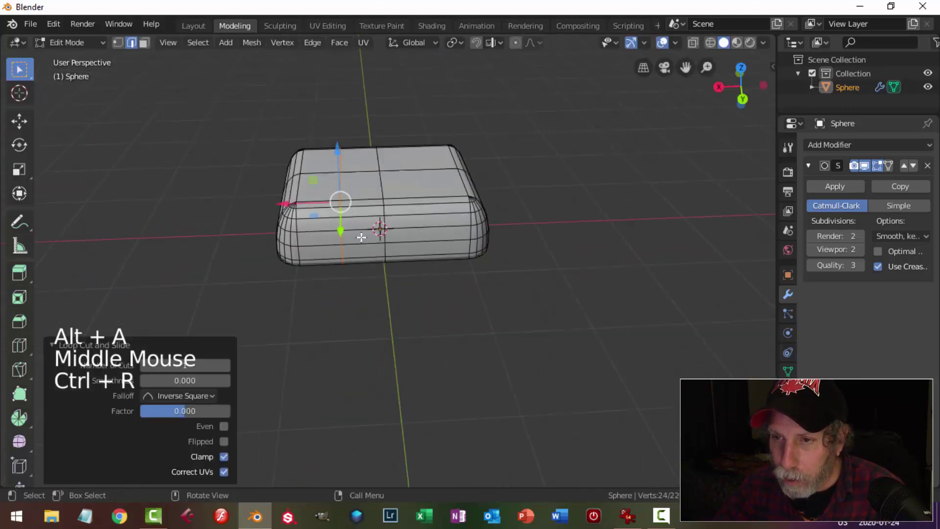
pyautogui.hotkey('ctrl', 'r')
pyautogui.click(420, 218)
pyautogui.rightClick(420, 218)
pyautogui.hotkey('alt', 'a')
pyautogui.moveTo(494, 257); pyautogui.dragTo(477, 251, button='middle')
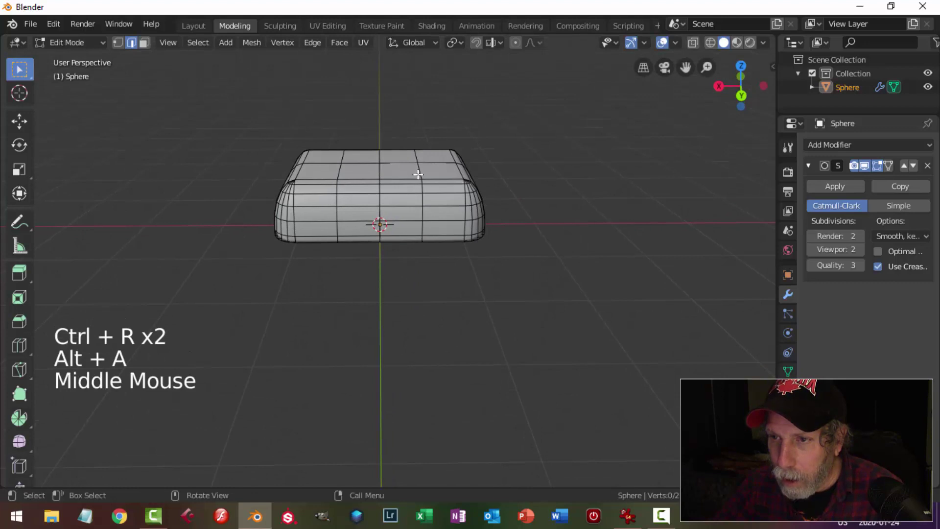
# - Straighten each of the two new edge loops by scaling it to 0 along X
pyautogui.keyDown('alt'); pyautogui.keyDown('shift'); pyautogui.click(418, 174); pyautogui.keyUp('shift'); pyautogui.keyUp('alt')
pyautogui.moveTo(506, 191); pyautogui.dragTo(490, 220, button='middle')
pyautogui.press('KP_7')
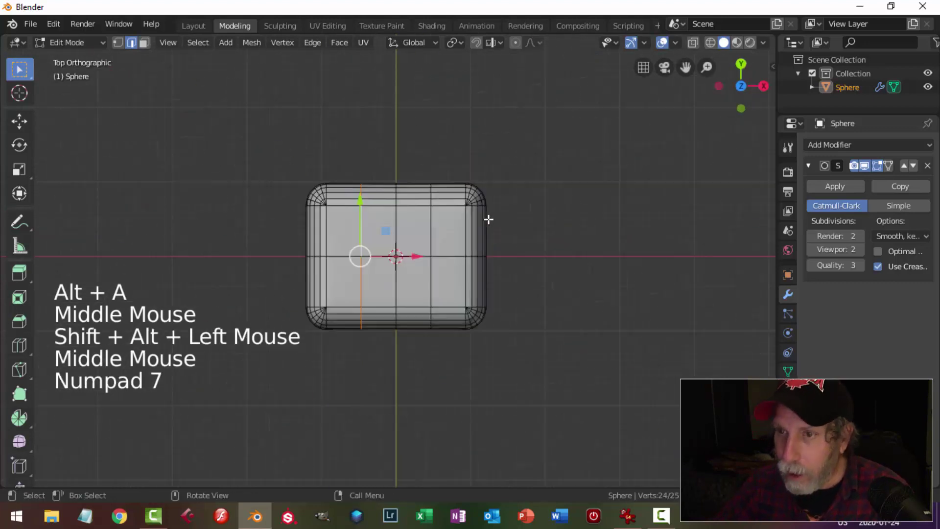
pyautogui.scroll(1, 409, 283)
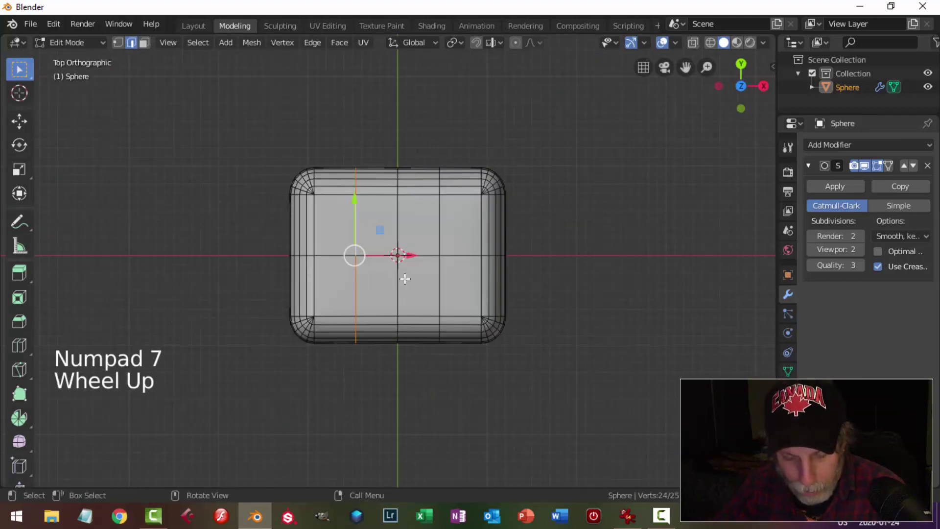
pyautogui.press('s')
pyautogui.press('Return')
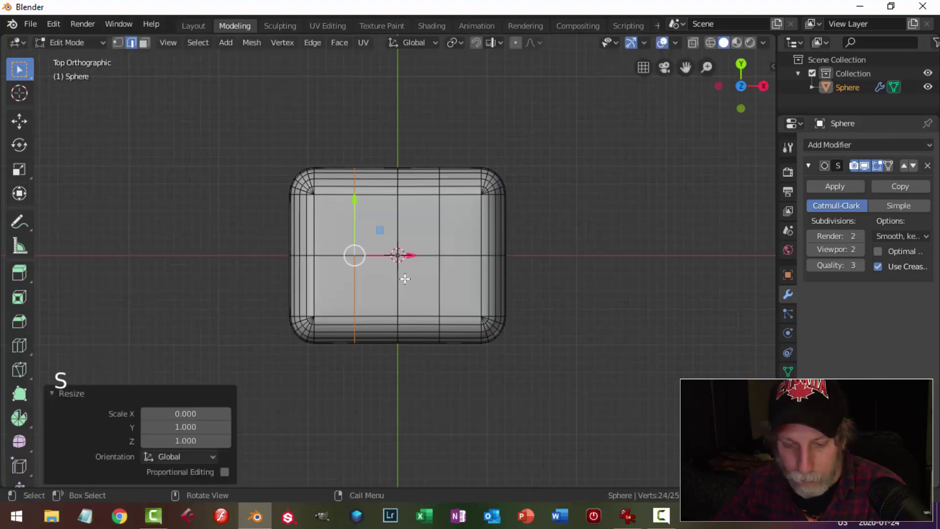
pyautogui.hotkey('alt', 'a')
pyautogui.keyDown('alt'); pyautogui.keyDown('shift'); pyautogui.click(441, 209); pyautogui.keyUp('shift'); pyautogui.keyUp('alt')
pyautogui.press('s')
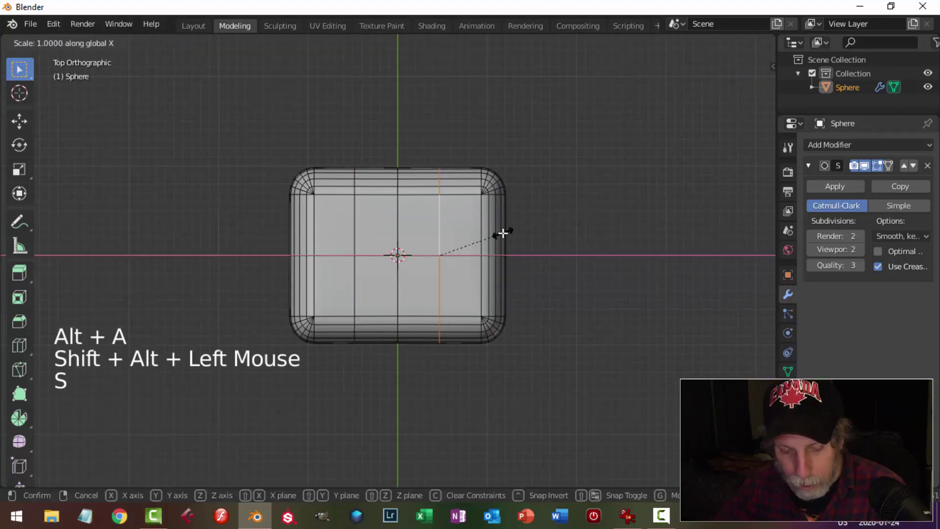
pyautogui.press('Return')
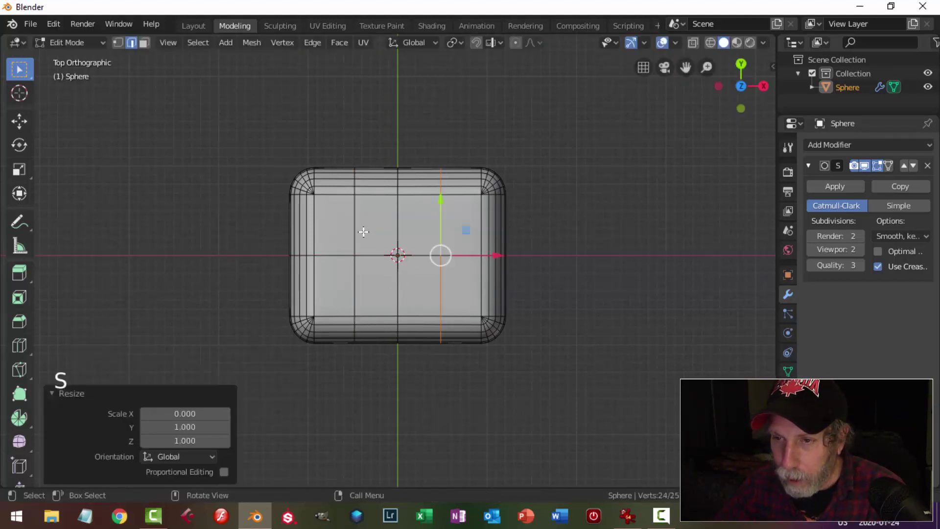
# - Bevel both straightened edge loops into narrow strips about 0.04 m wide with one segment
pyautogui.keyDown('alt'); pyautogui.keyDown('shift'); pyautogui.click(354, 221); pyautogui.keyUp('shift'); pyautogui.keyUp('alt')
pyautogui.moveTo(400, 321); pyautogui.dragTo(435, 288, button='middle')
pyautogui.scroll(1, 418, 235)
pyautogui.hotkey('ctrl', 'b')
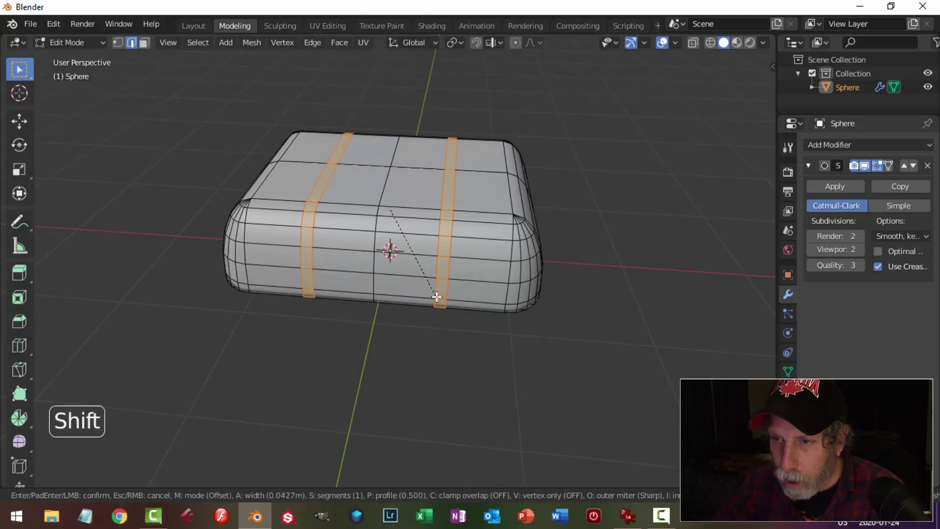
pyautogui.click(436, 296)
# - Extrude the two strips and shrink them inward by about 0.03 m to form grooves
pyautogui.press('e')
pyautogui.hotkey('alt', 's')
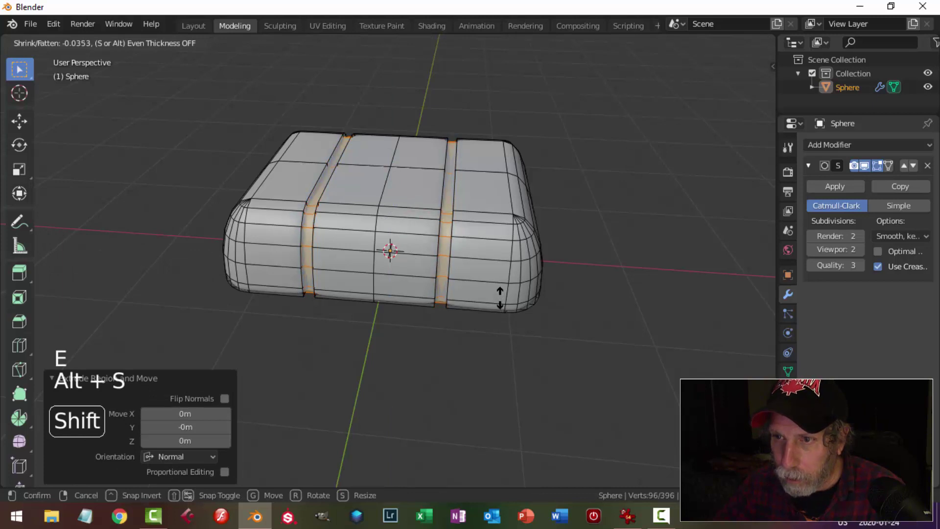
pyautogui.moveTo(393, 274)
pyautogui.mouseDown(button='middle')
pyautogui.moveTo(418, 227)
pyautogui.moveTo(438, 249)
pyautogui.moveTo(417, 274)
pyautogui.moveTo(442, 277)
pyautogui.moveTo(397, 264)
pyautogui.mouseUp(button='middle')
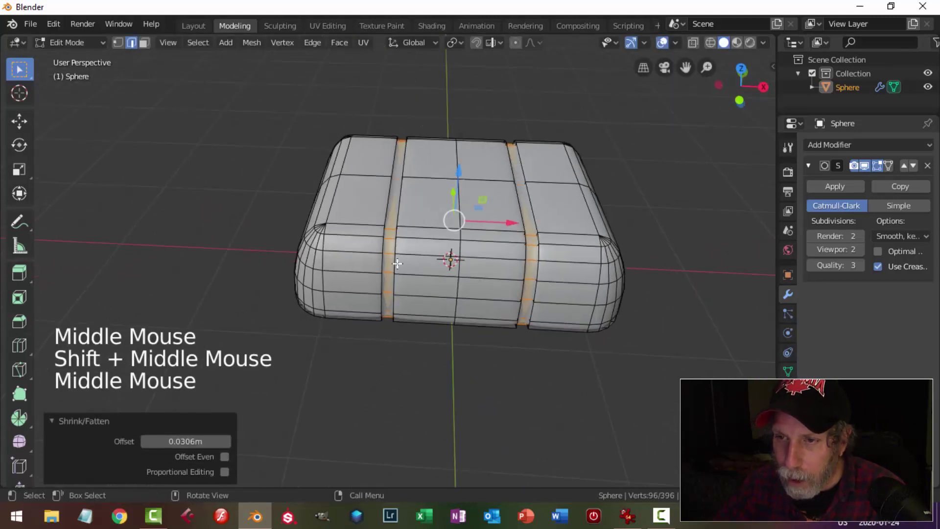
# - Add a supporting edge loop close to each side of the groove on the cushion's negative X side
pyautogui.hotkey('ctrl', 'r')
pyautogui.click(371, 244)
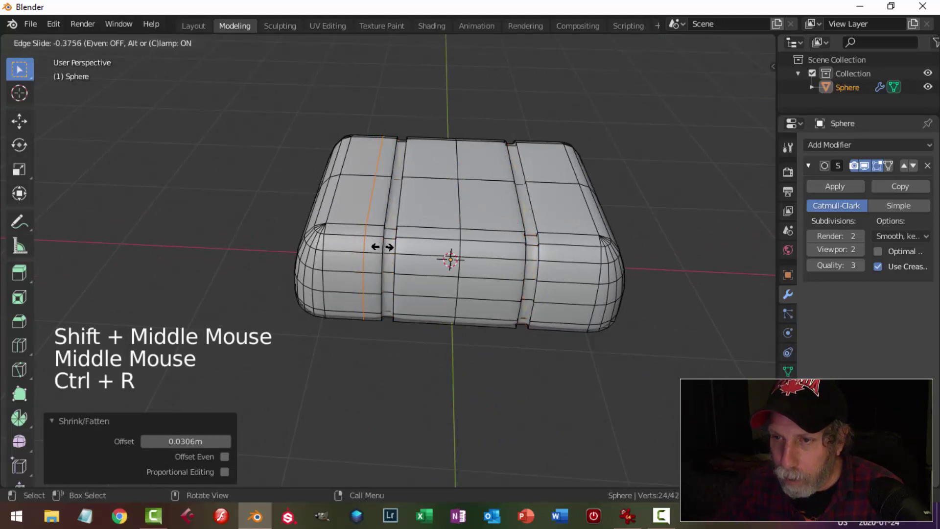
pyautogui.click(395, 251)
pyautogui.hotkey('ctrl', 'r')
pyautogui.click(403, 240)
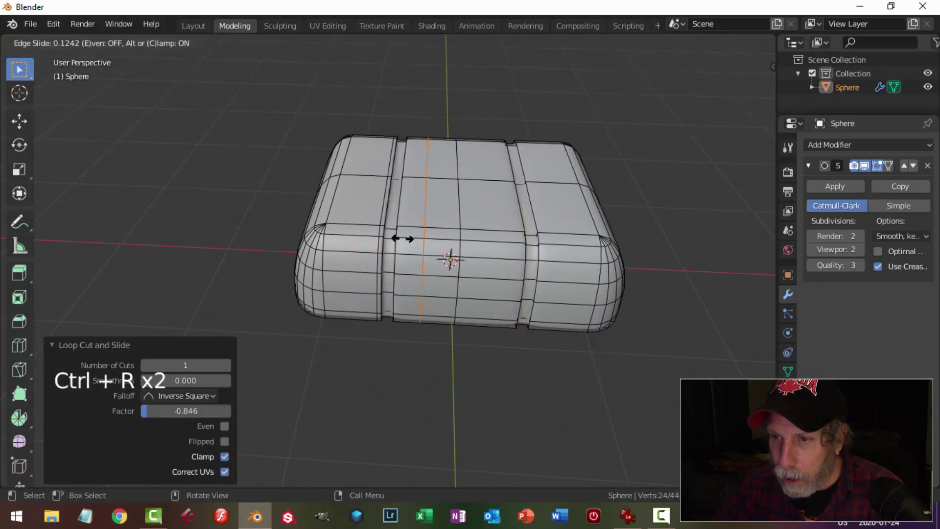
pyautogui.click(381, 242)
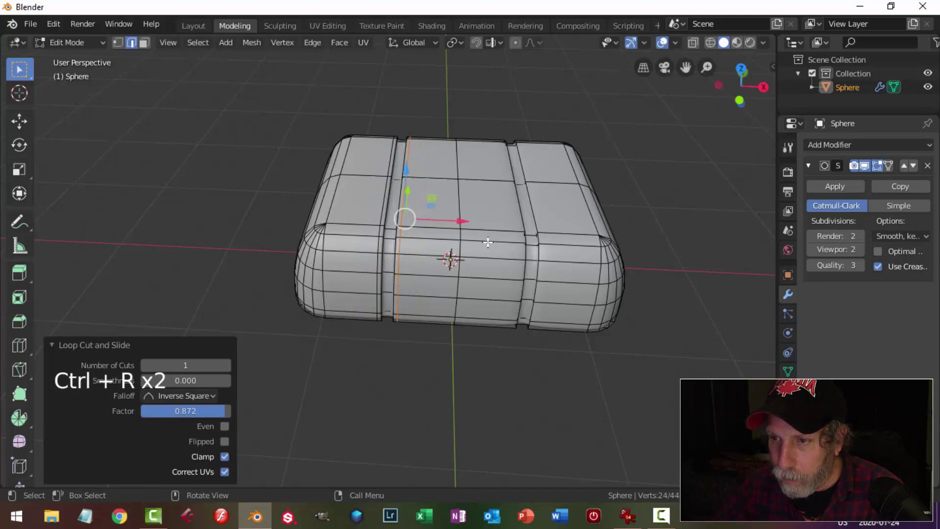
# - Add a supporting edge loop close to each side of the groove on the cushion's positive X side
pyautogui.hotkey('ctrl', 'r')
pyautogui.click(487, 243)
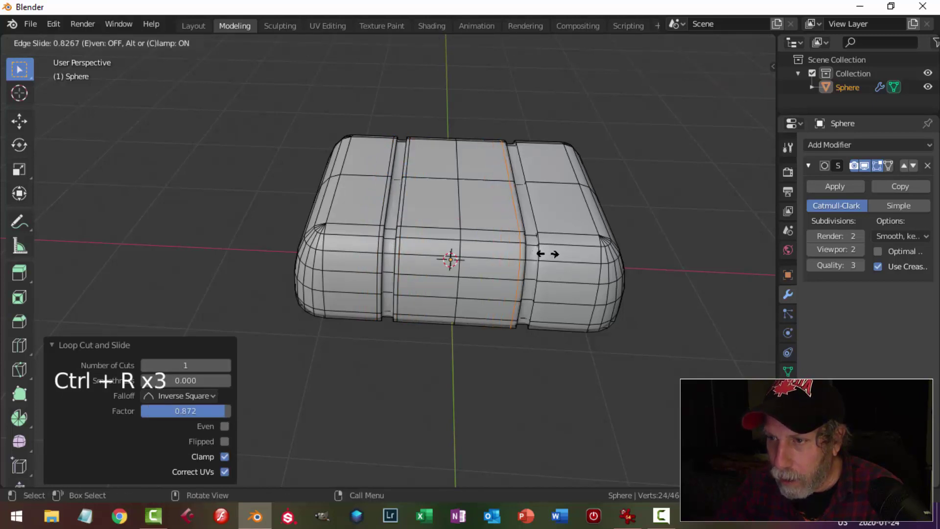
pyautogui.click(547, 253)
pyautogui.hotkey('ctrl', 'r')
pyautogui.click(550, 243)
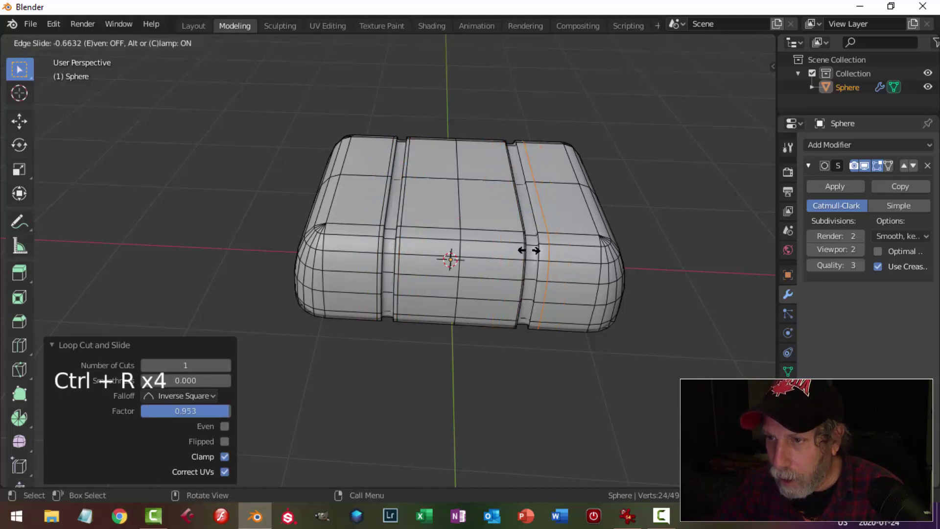
pyautogui.click(520, 251)
pyautogui.press('Tab')
pyautogui.moveTo(571, 271); pyautogui.dragTo(397, 163, button='middle')
pyautogui.hotkey('alt', 'a')
pyautogui.scroll(-2, 535, 271)
pyautogui.scroll(2, 543, 237)
# - Add a supporting edge loop around the cushion's sides close to its bottom edge to sharpen the underside
pyautogui.press('Tab')
pyautogui.hotkey('alt', 'a')
pyautogui.keyDown('alt'); pyautogui.keyDown('shift'); pyautogui.click(399, 123); pyautogui.keyUp('shift'); pyautogui.keyUp('alt')
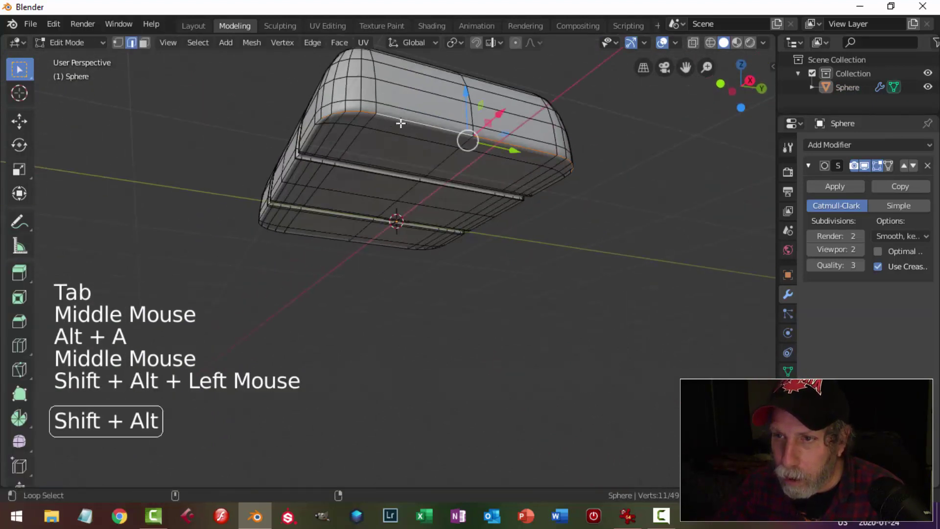
pyautogui.hotkey('alt', 'a')
pyautogui.moveTo(389, 118); pyautogui.dragTo(390, 132, button='middle')
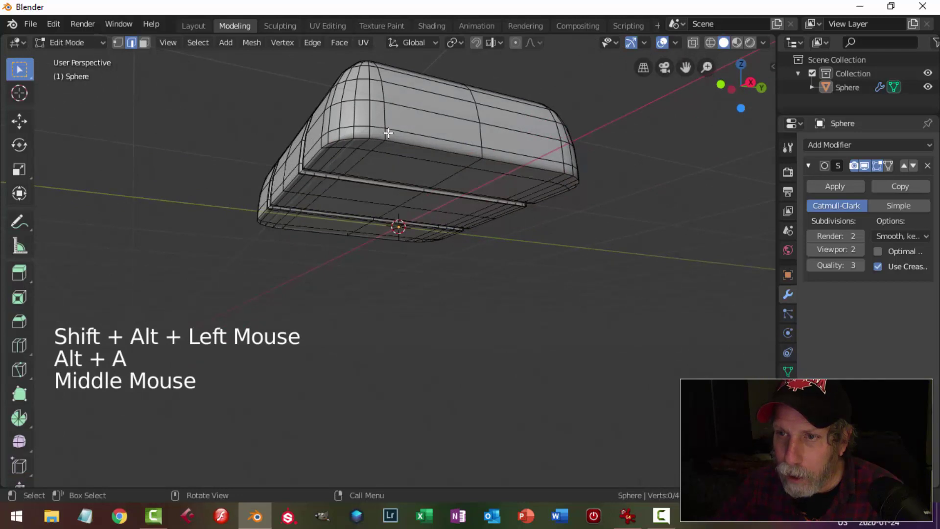
pyautogui.hotkey('ctrl', 'r')
pyautogui.click(386, 131)
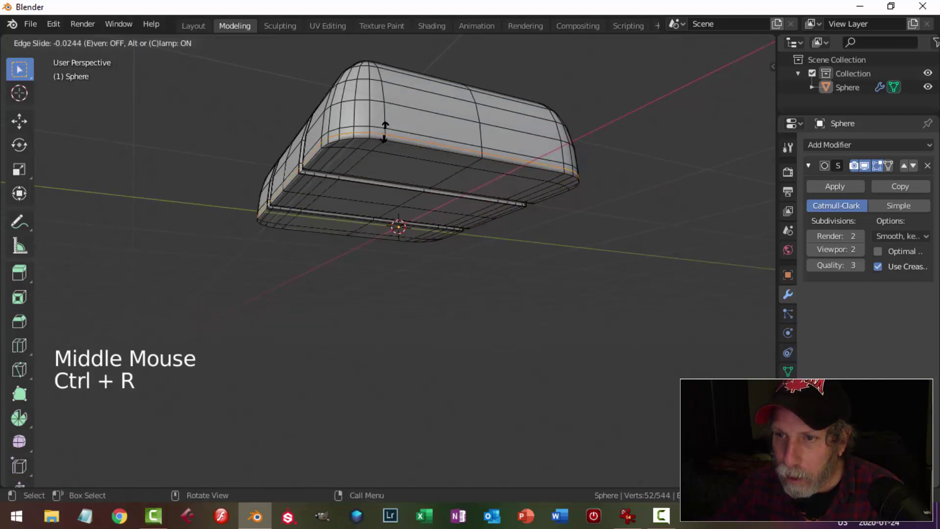
pyautogui.click(381, 133)
pyautogui.press('Tab')
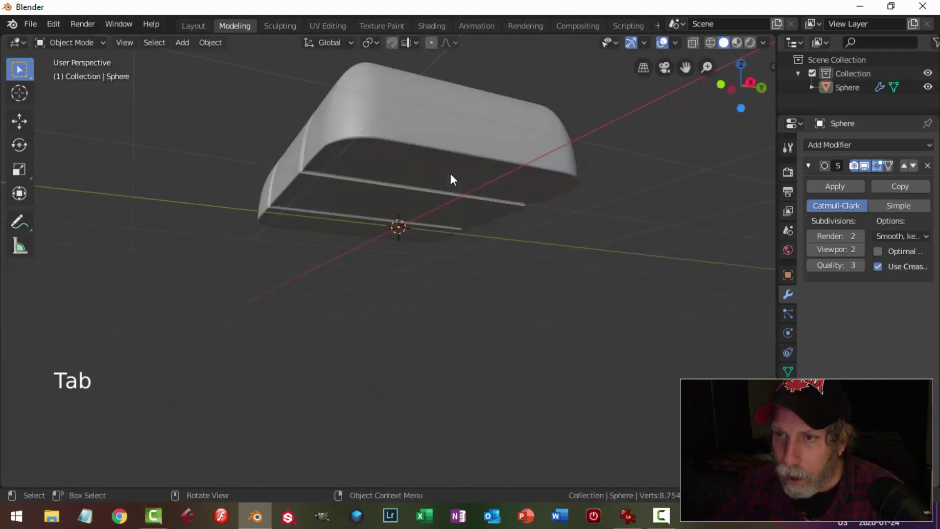
pyautogui.moveTo(451, 173); pyautogui.dragTo(649, 216, button='middle')
# - Set the render engine to Cycles and the render device to GPU Compute
pyautogui.click(788, 172)
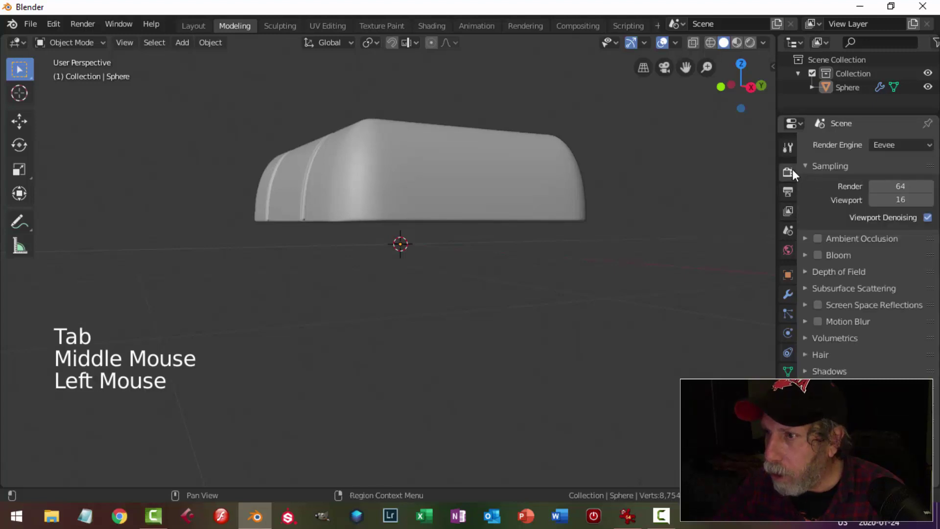
pyautogui.click(902, 146)
pyautogui.click(885, 188)
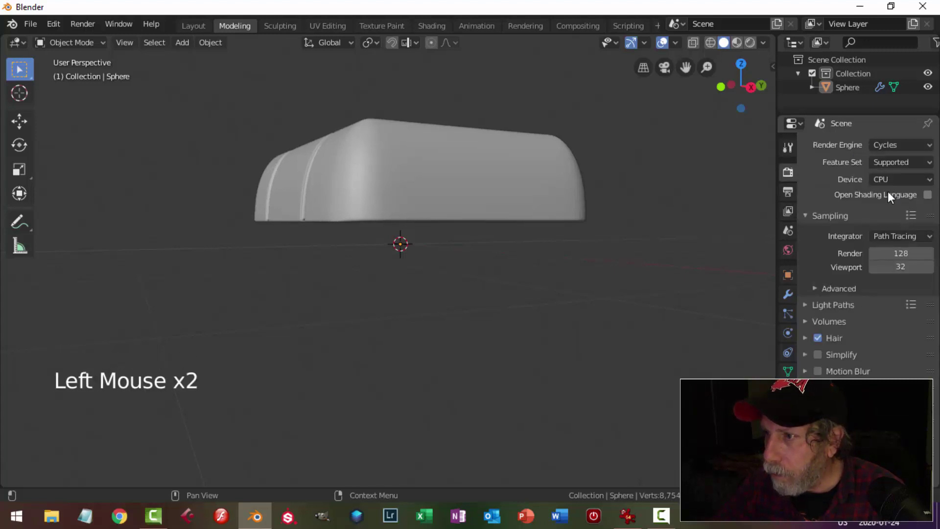
pyautogui.click(896, 177)
pyautogui.click(884, 207)
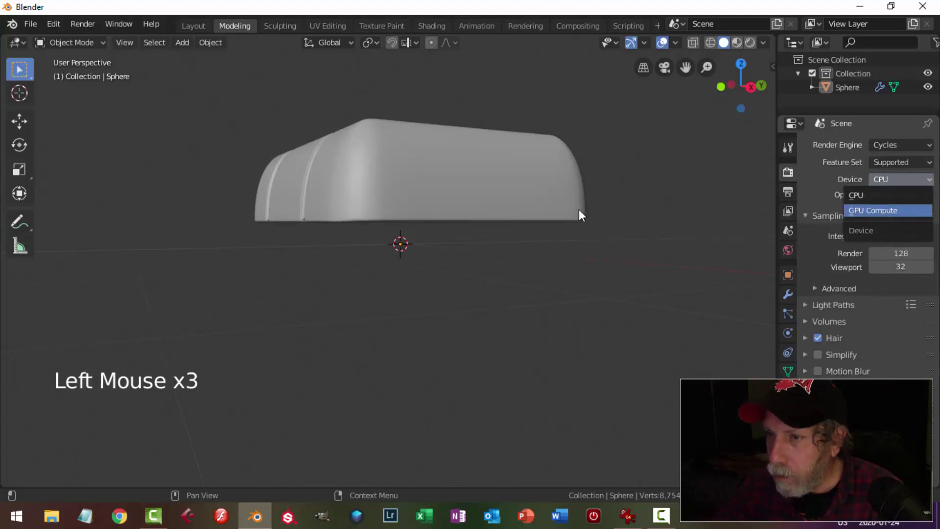
# - Duplicate the cushion and move the copy about 0.88 m up along Z
pyautogui.hotkey('alt', 'a')
pyautogui.moveTo(485, 179); pyautogui.dragTo(468, 215, button='middle')
pyautogui.scroll(-2, 539, 223)
pyautogui.click(489, 223)
pyautogui.press('KP_7')
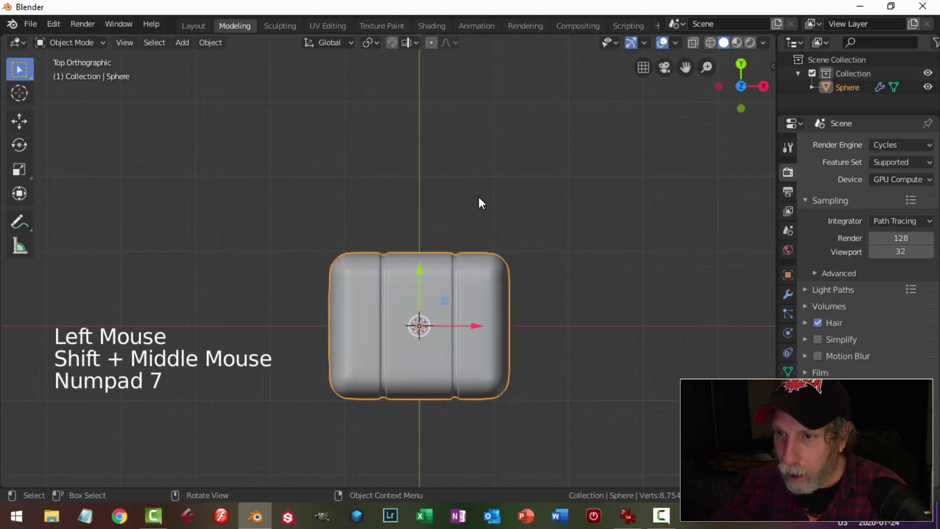
pyautogui.moveTo(581, 357); pyautogui.dragTo(479, 268, button='middle')
pyautogui.hotkey('shift', 'd')
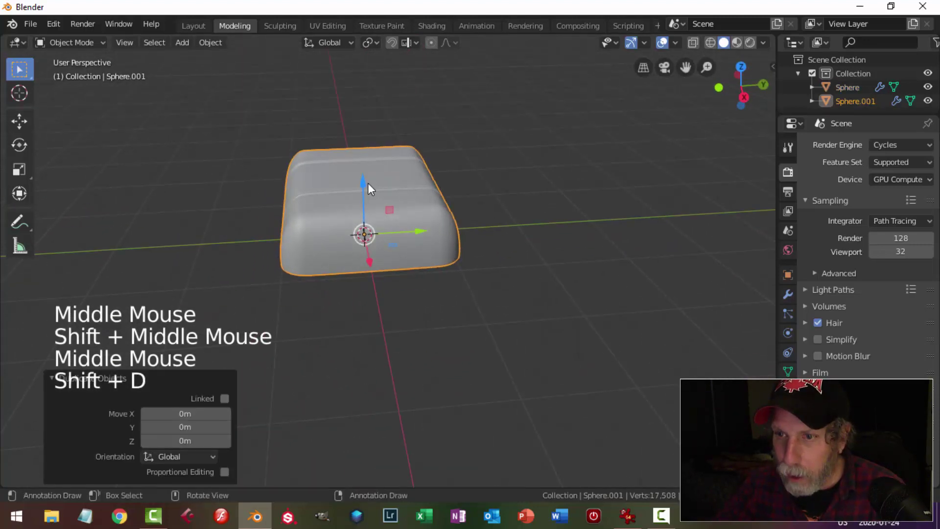
pyautogui.moveTo(367, 183); pyautogui.dragTo(377, 112)
pyautogui.keyDown('shift'); pyautogui.moveTo(435, 184); pyautogui.dragTo(451, 219, button='middle'); pyautogui.keyUp('shift')
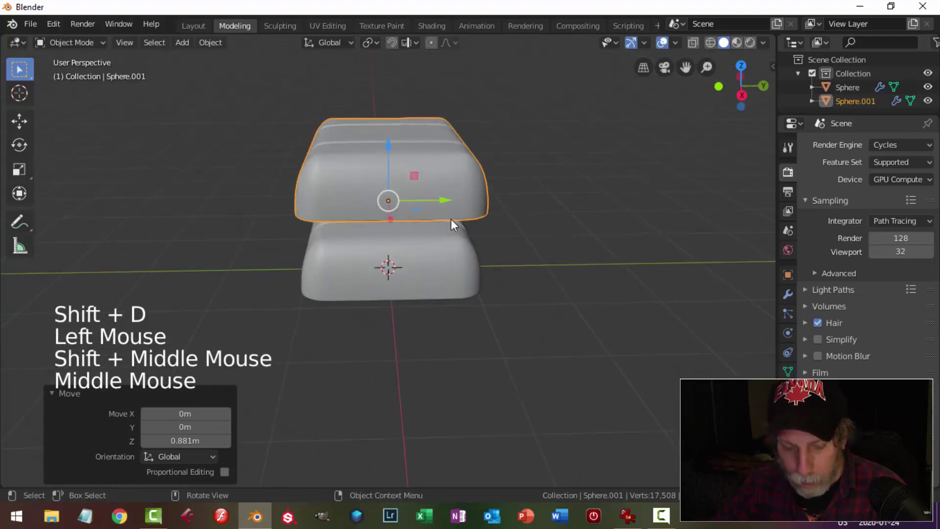
# - Rotate the duplicate cushion 90° about X, then move it about 0.66 m along Z and 1.04 m along Y as a backrest
pyautogui.write('rx90')
pyautogui.press('Return')
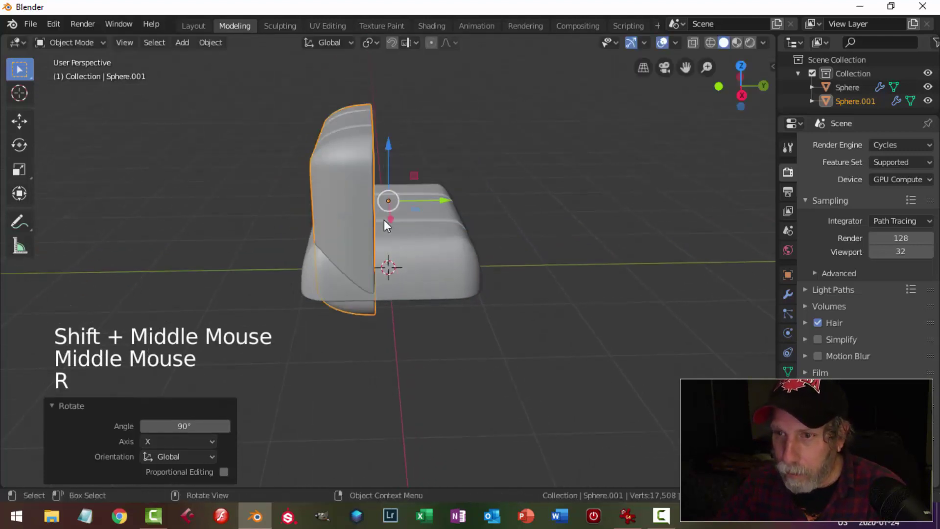
pyautogui.moveTo(386, 145); pyautogui.dragTo(392, 93)
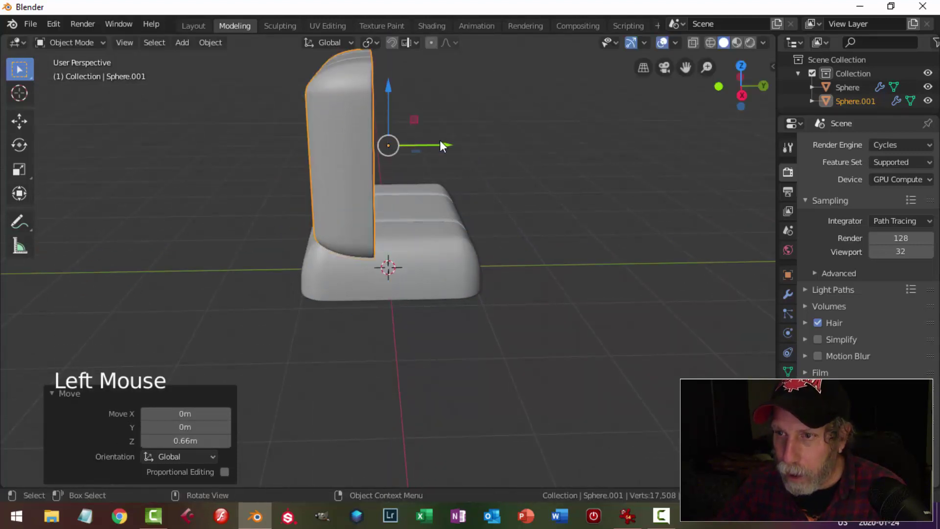
pyautogui.moveTo(440, 141); pyautogui.dragTo(527, 144)
pyautogui.moveTo(528, 146); pyautogui.dragTo(599, 224, button='middle')
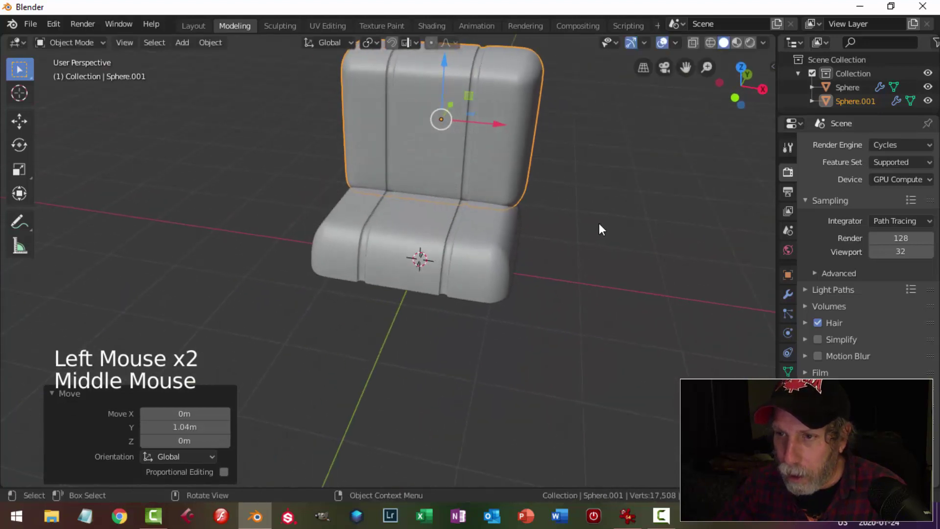
# - Scale the backrest cushion down slightly so it is smaller than the seat cushion
pyautogui.press('s')
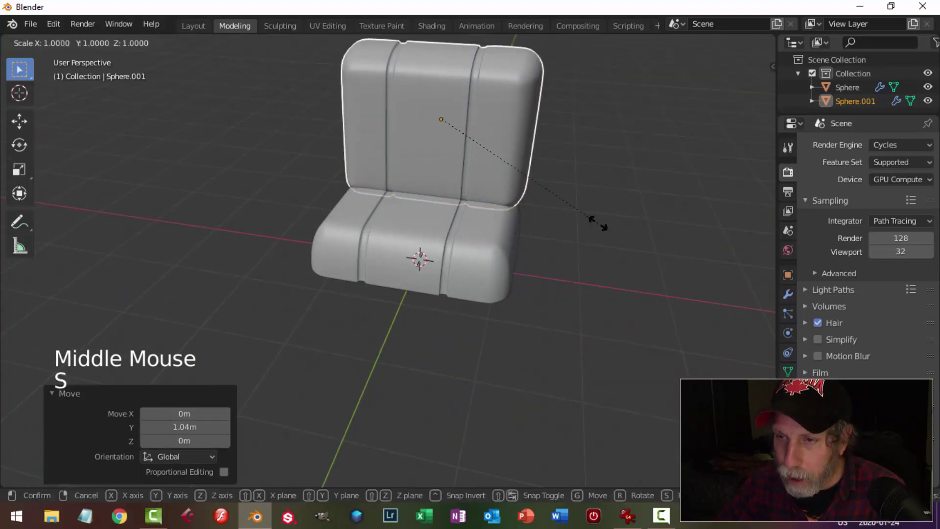
pyautogui.click(577, 216)
pyautogui.moveTo(576, 215); pyautogui.dragTo(478, 218, button='middle')
pyautogui.hotkey('alt', 'a')
pyautogui.moveTo(518, 254); pyautogui.dragTo(501, 225, button='middle')
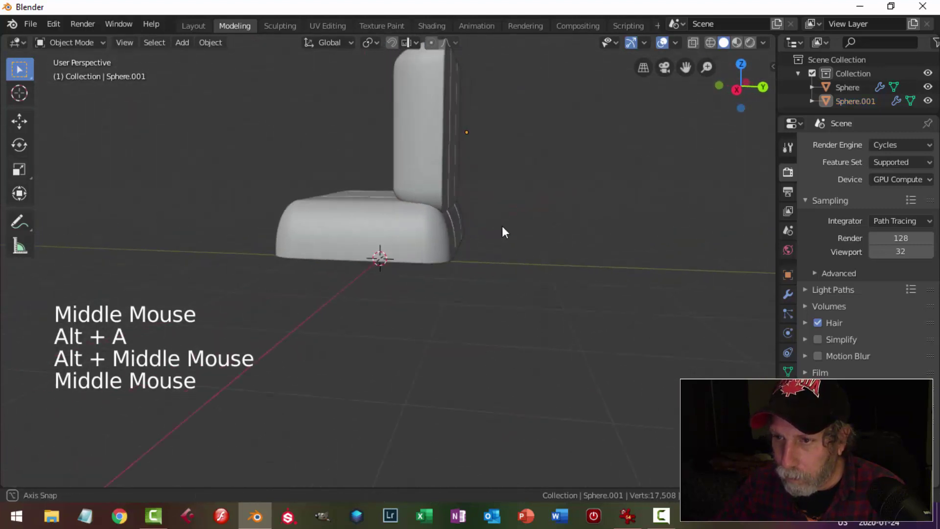
# - Raise the backrest cushion slightly along Z so it rests on the seat's rear edge
pyautogui.click(429, 171)
pyautogui.scroll(-1, 468, 123)
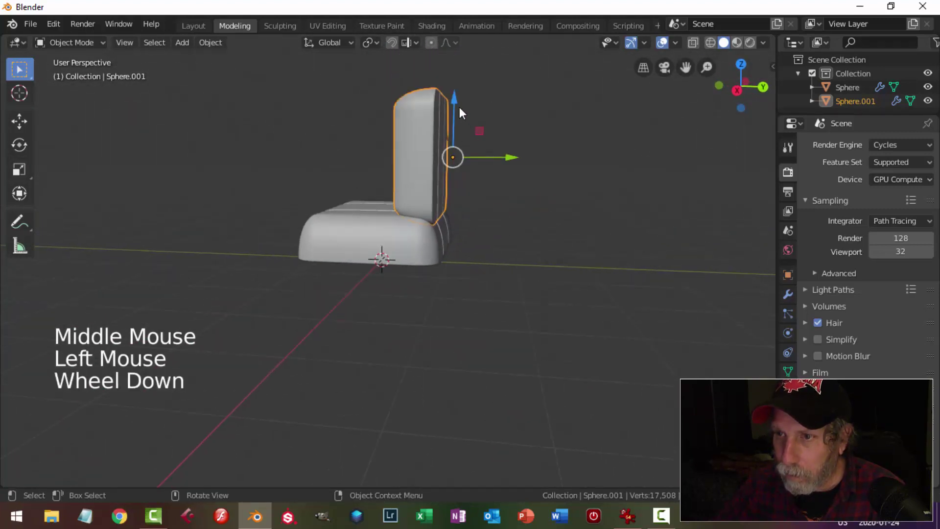
pyautogui.moveTo(454, 103); pyautogui.dragTo(456, 97)
pyautogui.hotkey('alt', 'a')
pyautogui.moveTo(432, 201); pyautogui.dragTo(563, 257, button='middle')
pyautogui.scroll(2, 574, 245)
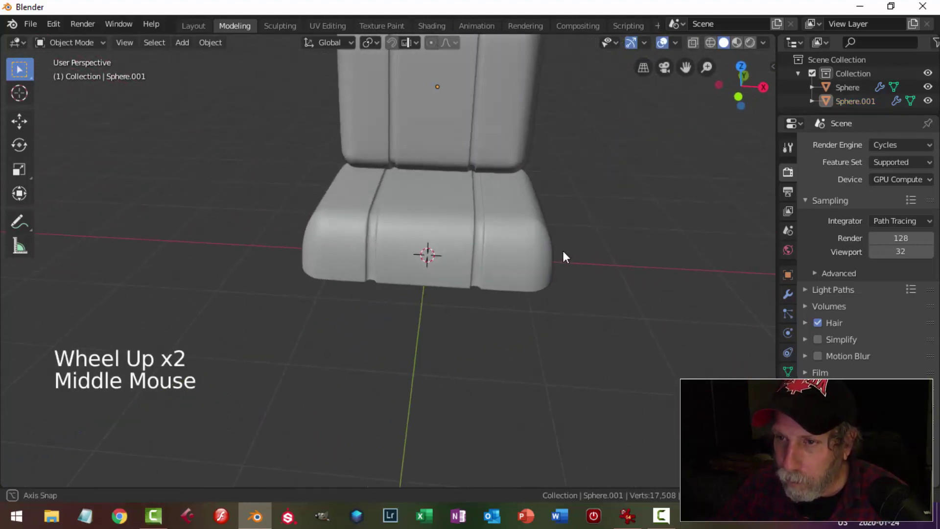
pyautogui.scroll(-2, 481, 177)
pyautogui.moveTo(481, 177); pyautogui.dragTo(562, 201, button='middle')
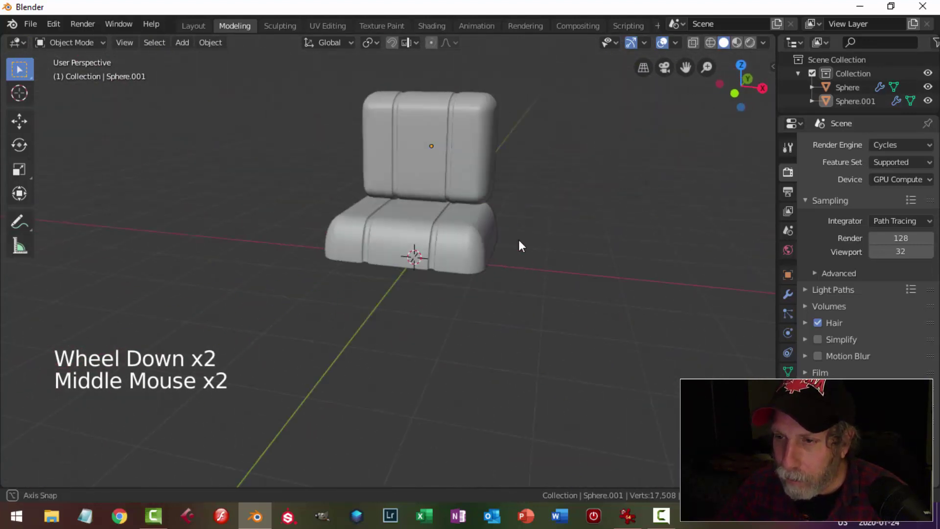
pyautogui.moveTo(519, 239); pyautogui.dragTo(500, 249, button='middle')
pyautogui.moveTo(369, 256); pyautogui.dragTo(408, 267, button='middle')
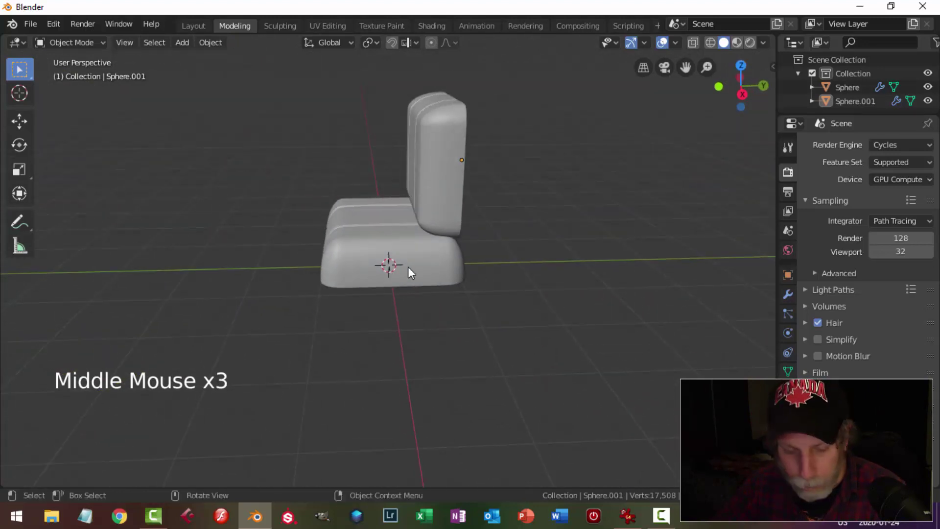
# - Add a 2 m plane at the world origin beneath the seat cushion
pyautogui.hotkey('shift', 'a')
pyautogui.moveTo(391, 234)
pyautogui.click(477, 234)
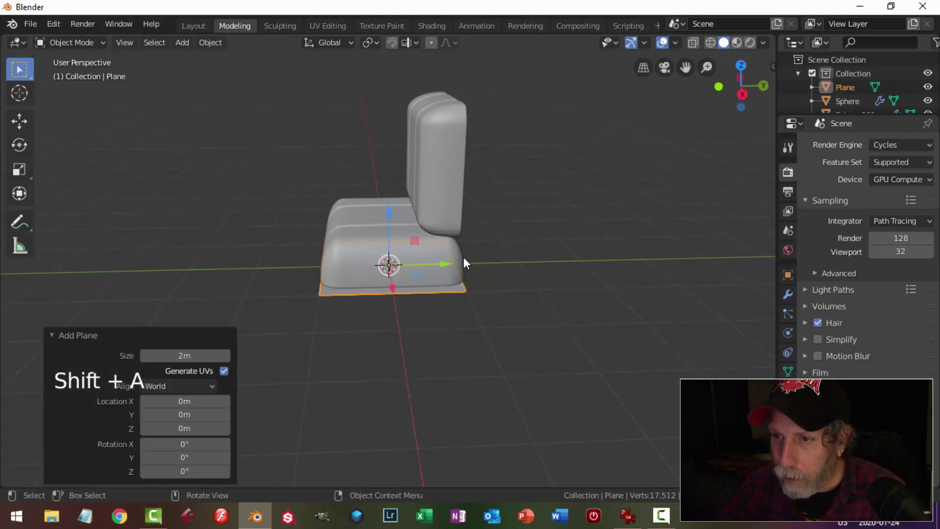
pyautogui.moveTo(463, 256); pyautogui.dragTo(576, 255, button='middle')
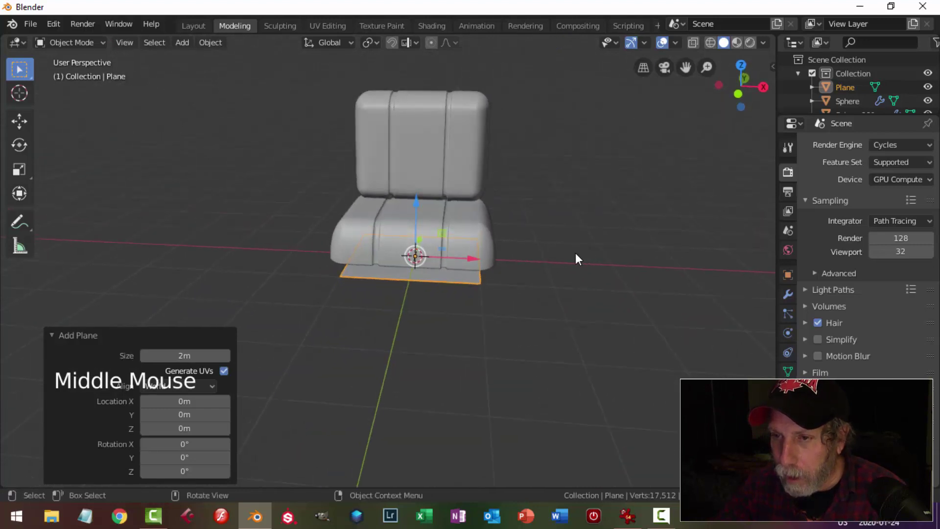
# - Scale the plane's mesh by about 1.23 along X to match the seat cushion's width
pyautogui.press('Tab')
pyautogui.press('KP_7')
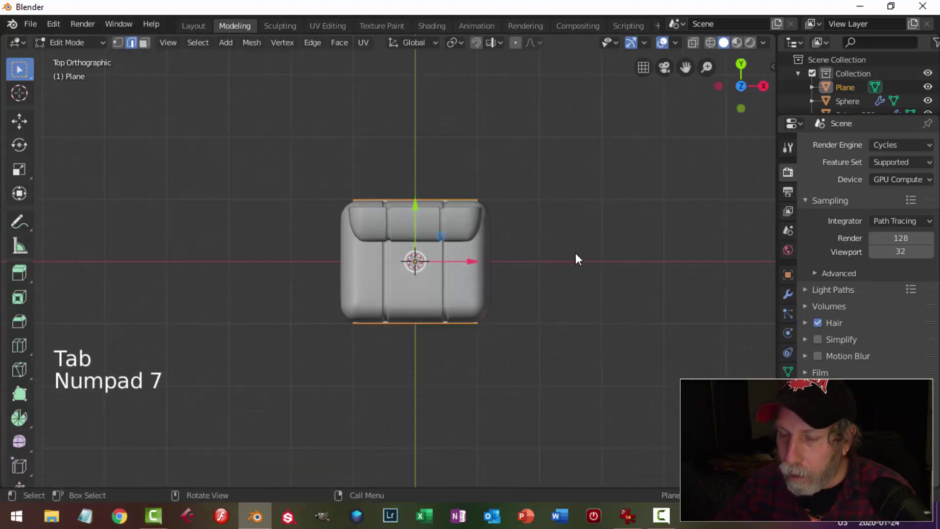
pyautogui.scroll(1, 530, 263)
pyautogui.press('s')
pyautogui.press('x')
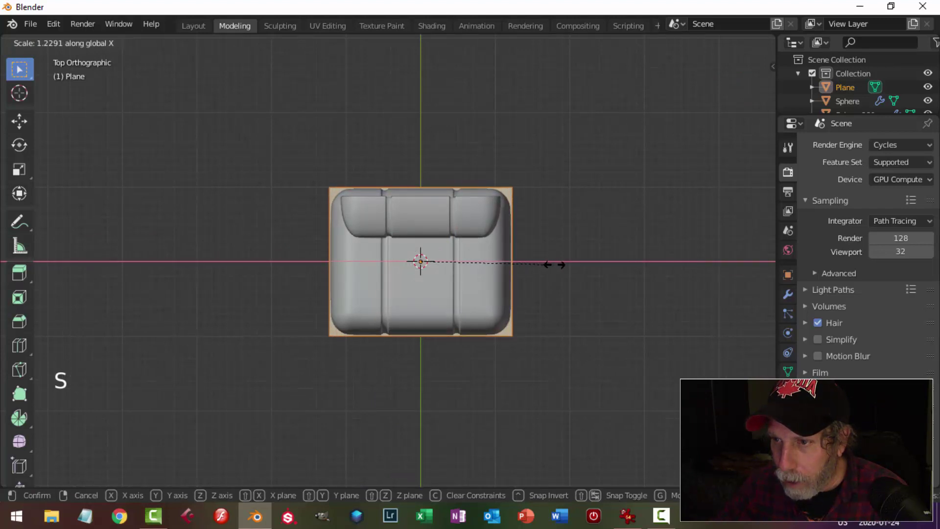
pyautogui.click(554, 264)
pyautogui.moveTo(590, 274); pyautogui.dragTo(535, 174, button='middle')
pyautogui.hotkey('alt', 'a')
pyautogui.moveTo(558, 298); pyautogui.dragTo(558, 265, button='middle')
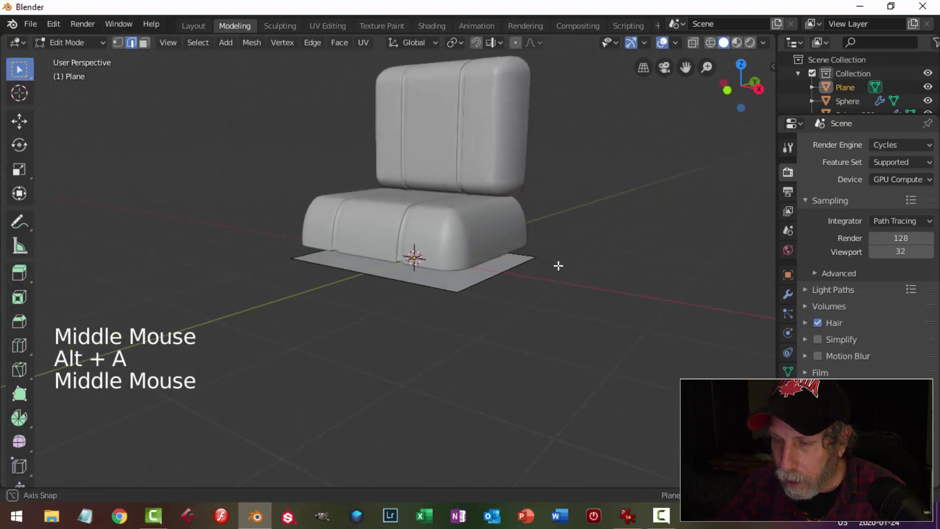
# - Extrude the whole plane upward about 0.13 m to form a base slab under the seat
pyautogui.scroll(2, 568, 266)
pyautogui.scroll(-1, 568, 265)
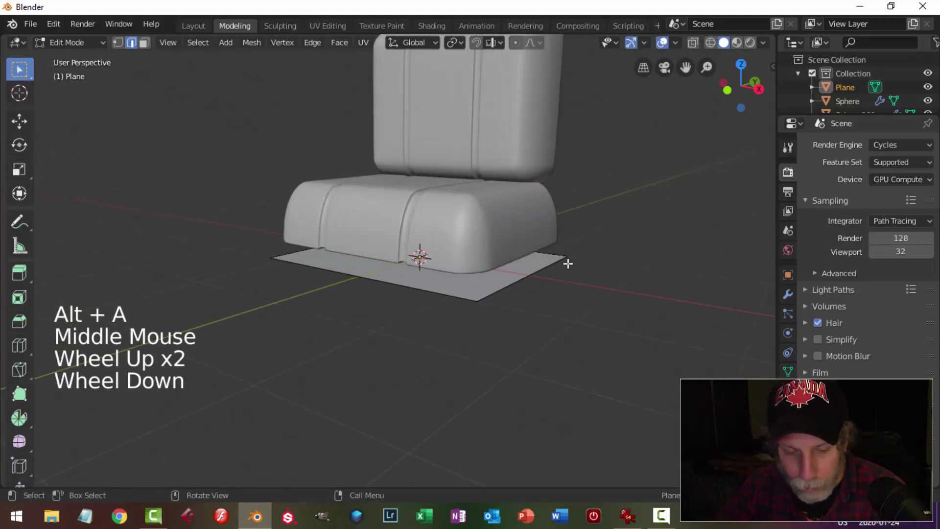
pyautogui.press('a')
pyautogui.moveTo(532, 317); pyautogui.dragTo(545, 302, button='middle')
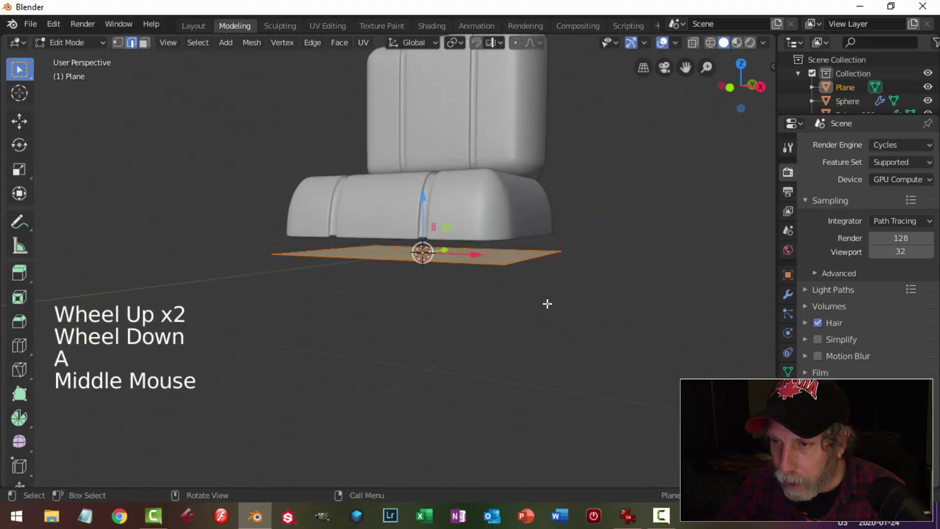
pyautogui.press('e')
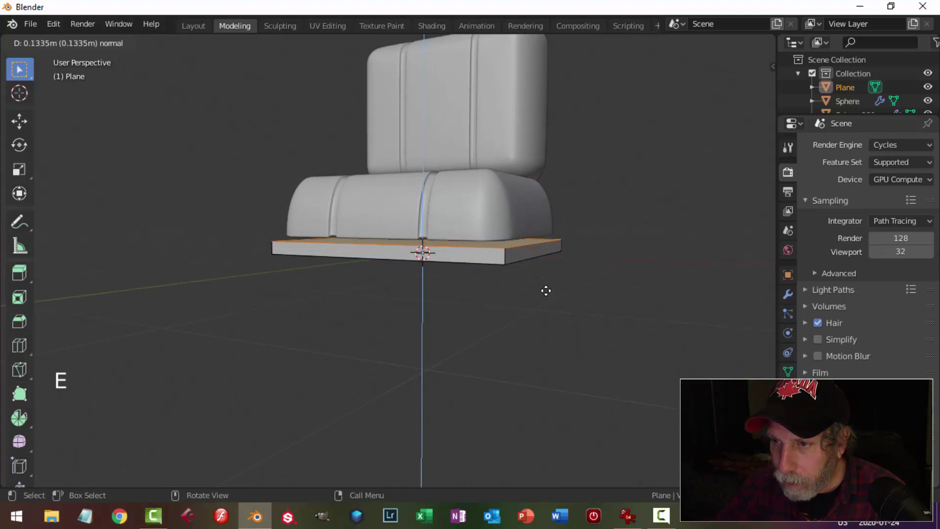
pyautogui.click(545, 288)
pyautogui.hotkey('alt', 'a')
pyautogui.moveTo(552, 286); pyautogui.dragTo(530, 302, button='middle')
# - Bevel the slab's four vertical corner edges about 0.2 m wide with one segment
pyautogui.press('2')
pyautogui.click(462, 288)
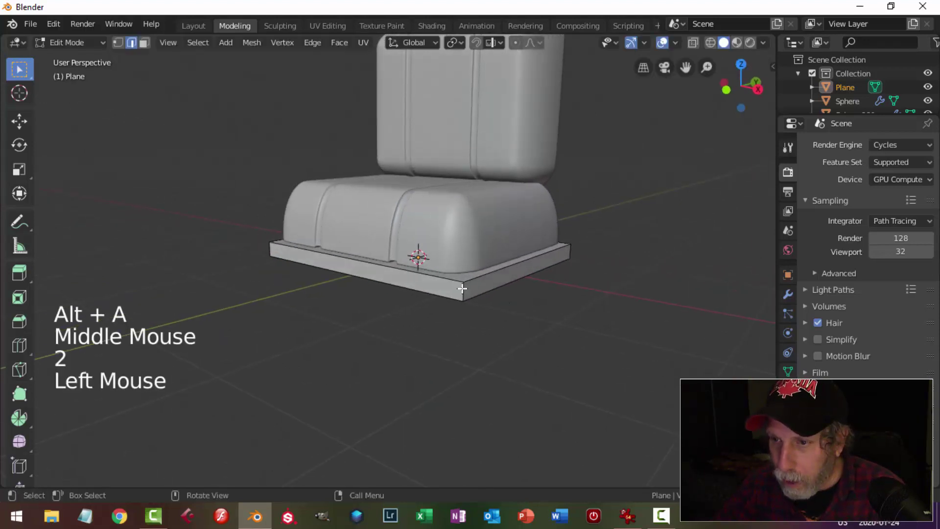
pyautogui.keyDown('shift'); pyautogui.click(572, 253); pyautogui.keyUp('shift')
pyautogui.moveTo(572, 252); pyautogui.dragTo(449, 298, button='middle')
pyautogui.keyDown('shift'); pyautogui.click(442, 257); pyautogui.keyUp('shift')
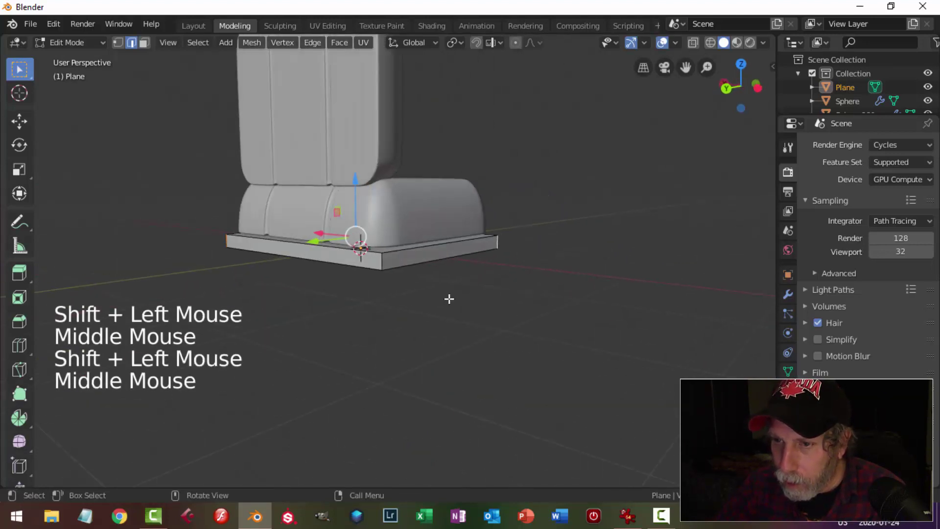
pyautogui.keyDown('shift'); pyautogui.click(386, 263); pyautogui.keyUp('shift')
pyautogui.moveTo(553, 298); pyautogui.dragTo(547, 310, button='middle')
pyautogui.hotkey('ctrl', 'b')
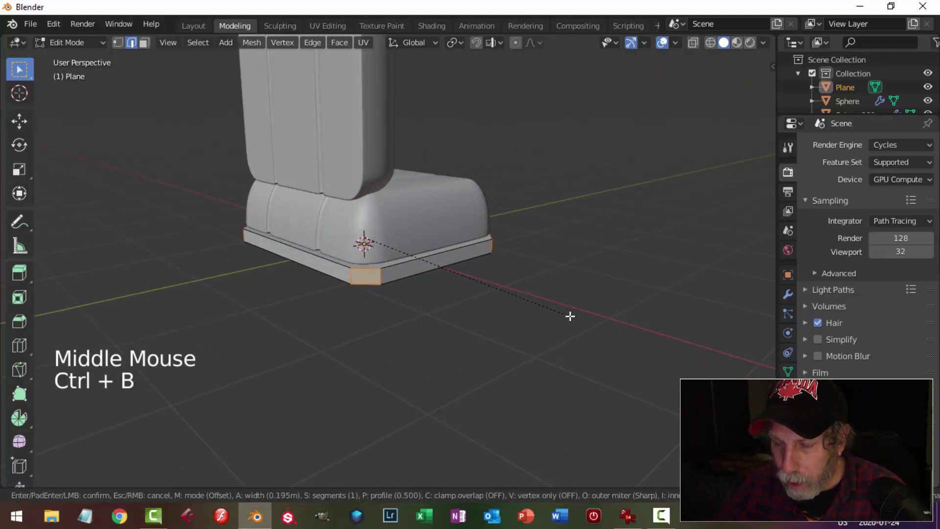
pyautogui.click(571, 316)
pyautogui.hotkey('alt', 'a')
pyautogui.moveTo(546, 289); pyautogui.dragTo(436, 315, button='middle')
pyautogui.press('Tab')
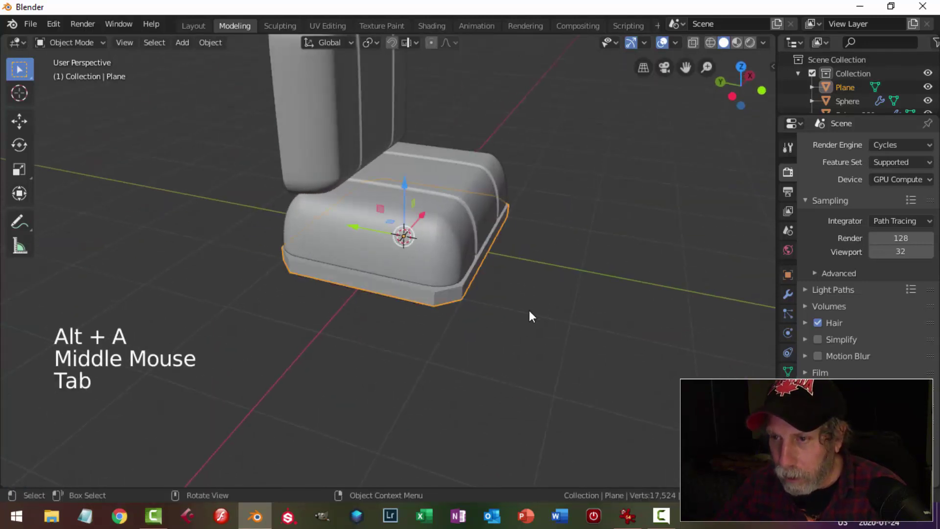
# - Add a Bevel modifier to the base slab with 2 segments and a width of 0.01 m
pyautogui.moveTo(531, 316); pyautogui.dragTo(445, 307, button='middle')
pyautogui.hotkey('alt', 'a')
pyautogui.click(445, 306)
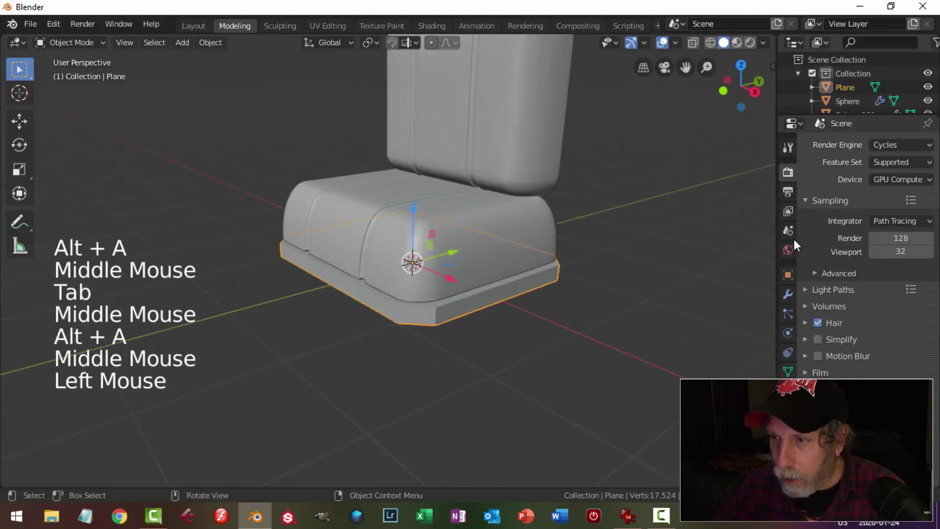
pyautogui.click(788, 294)
pyautogui.click(845, 145)
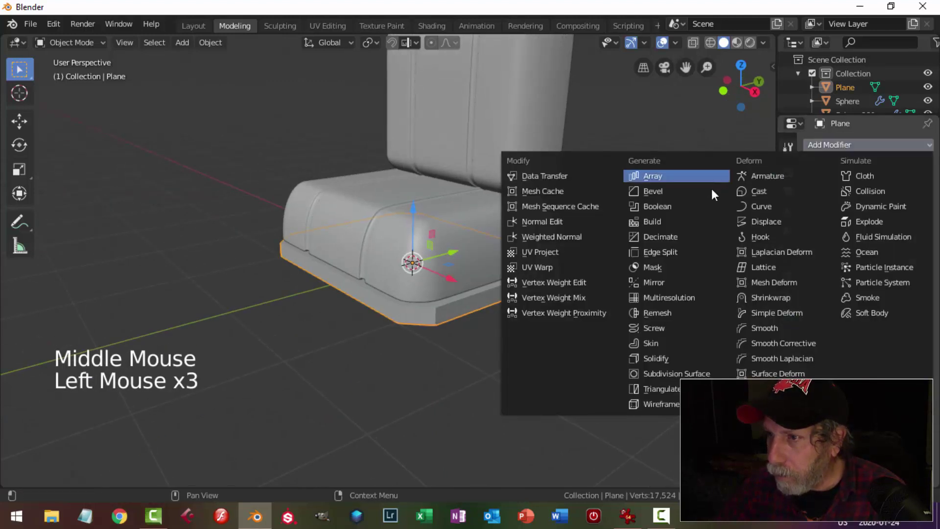
pyautogui.click(677, 196)
pyautogui.scroll(1, 563, 296)
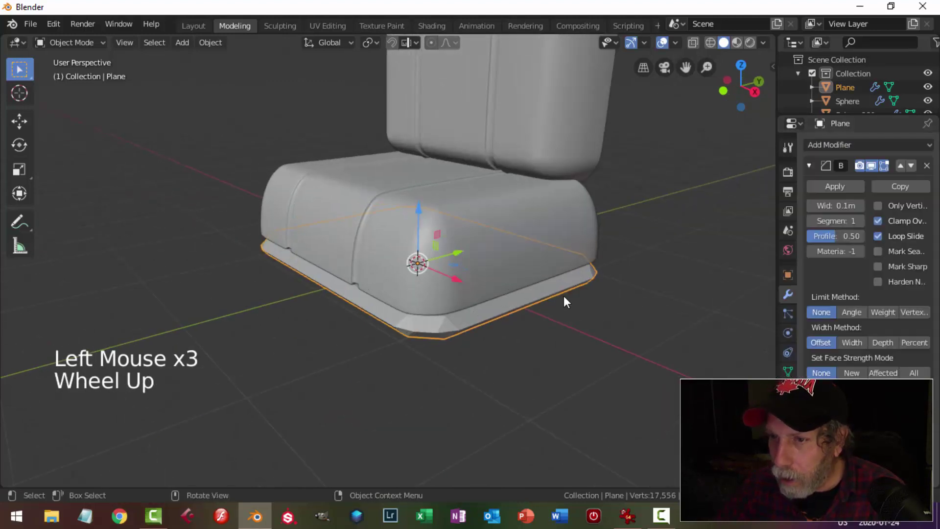
pyautogui.click(860, 221)
pyautogui.click(842, 206)
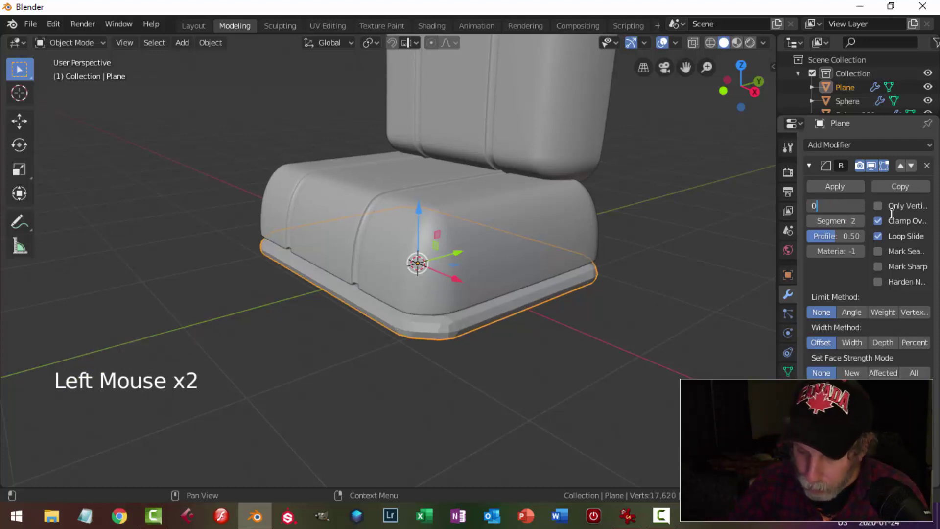
pyautogui.press('Return')
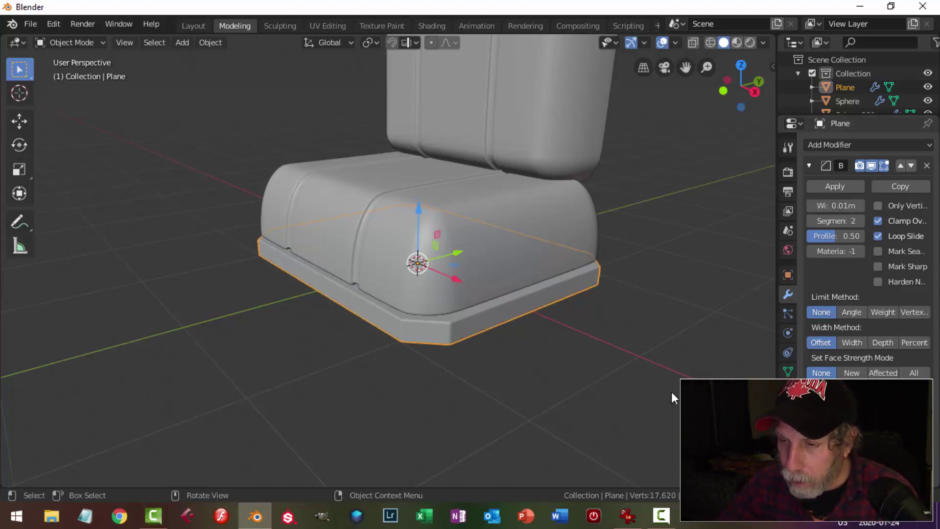
# - Raise the base slab about 0.06 m along Z toward the seat cushion
pyautogui.hotkey('alt', 'a')
pyautogui.scroll(-1, 568, 304)
pyautogui.moveTo(568, 305); pyautogui.dragTo(551, 292, button='middle')
pyautogui.click(474, 274)
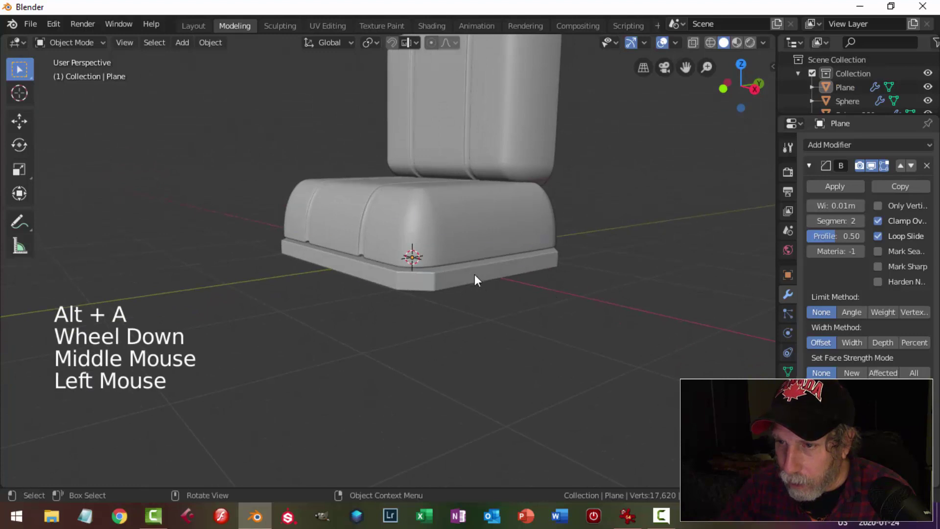
pyautogui.moveTo(412, 216); pyautogui.dragTo(410, 201)
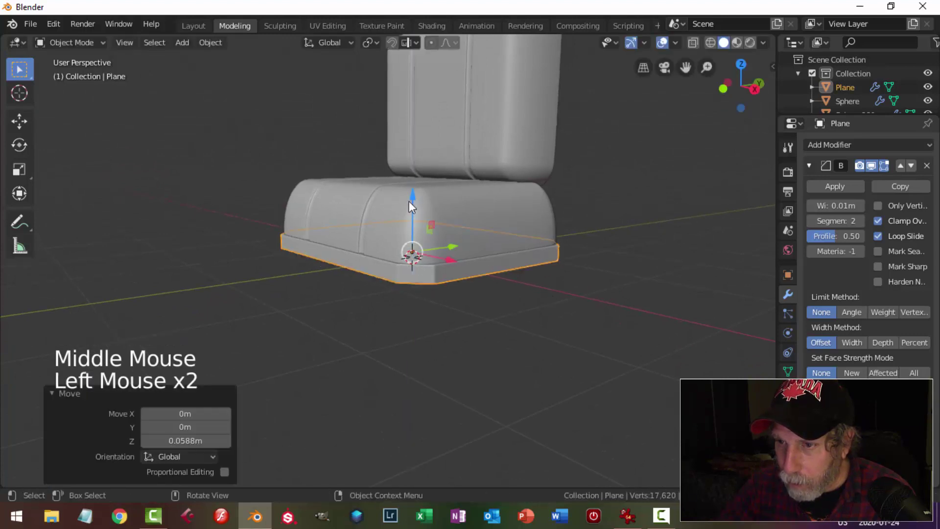
pyautogui.hotkey('alt', 'a')
# - Scale the base slab's whole mesh by about 1.01 in X and Y, keeping its height
pyautogui.moveTo(409, 201); pyautogui.dragTo(477, 311, button='middle')
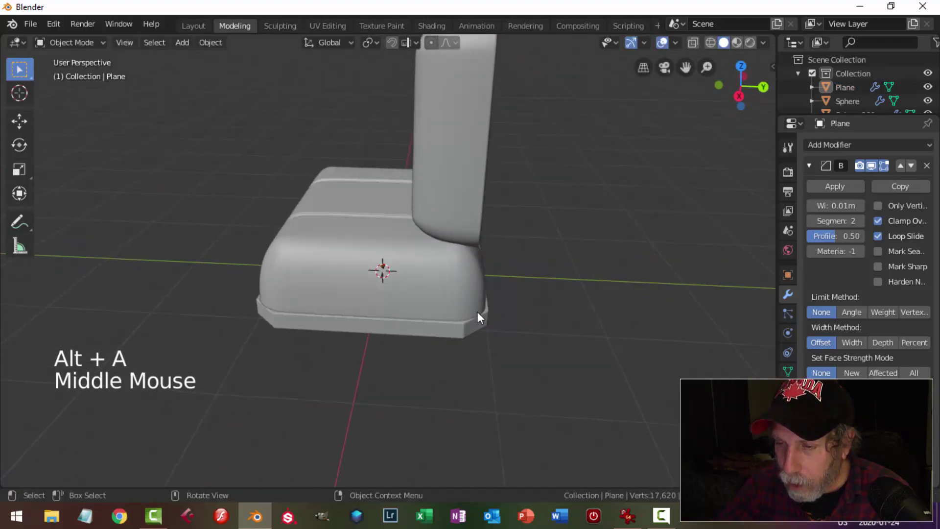
pyautogui.click(461, 327)
pyautogui.press('Tab')
pyautogui.press('a')
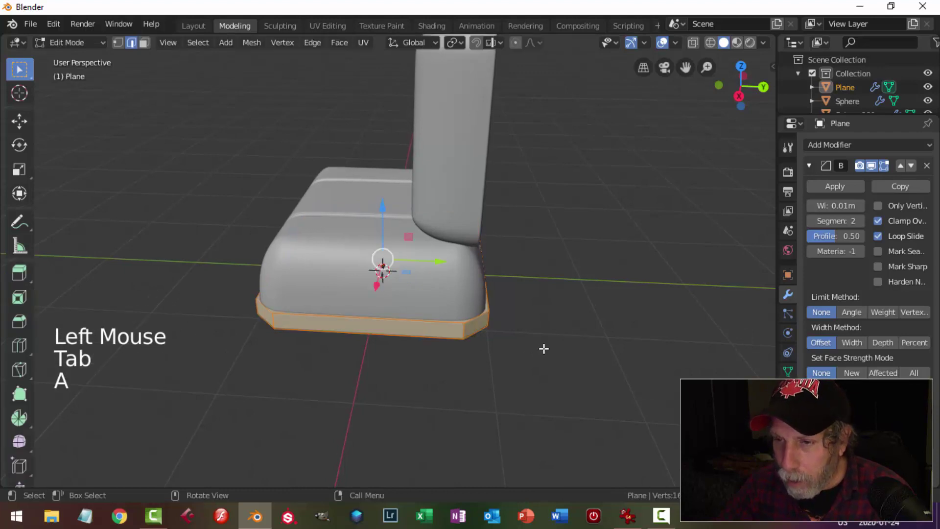
pyautogui.press('s')
pyautogui.hotkey('shift', 'z')
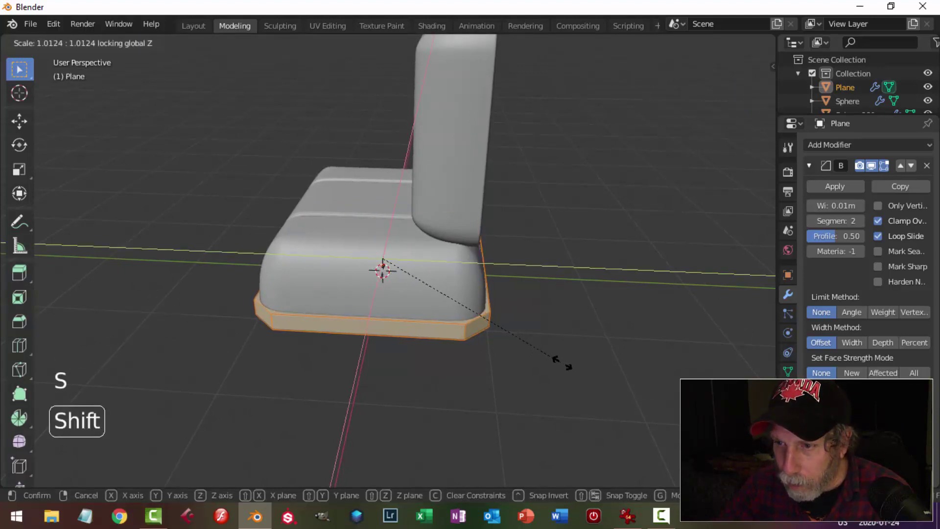
pyautogui.click(562, 362)
pyautogui.hotkey('alt', 'a')
pyautogui.moveTo(480, 327); pyautogui.dragTo(526, 394, button='middle')
pyautogui.press('Tab')
pyautogui.hotkey('alt', 'a')
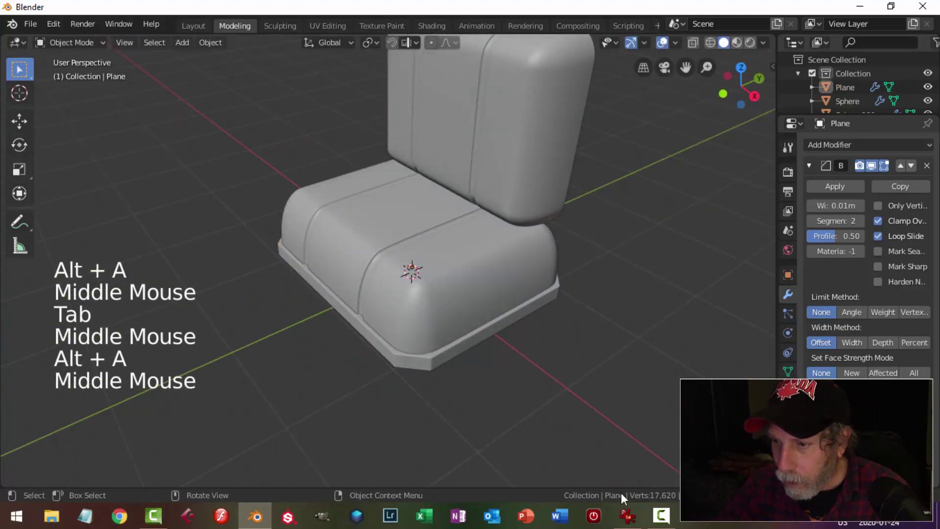
# - Check the chair reference image in IrfanView, return to Blender, and duplicate the base slab directly below the original
pyautogui.click(627, 516)
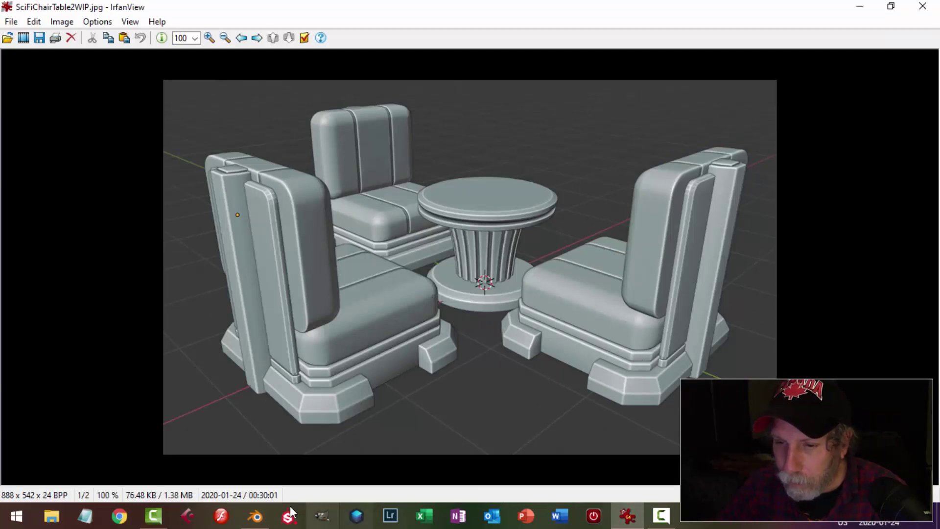
pyautogui.click(274, 499)
pyautogui.click(414, 368)
pyautogui.moveTo(414, 368); pyautogui.dragTo(470, 341, button='middle')
pyautogui.hotkey('shift', 'd')
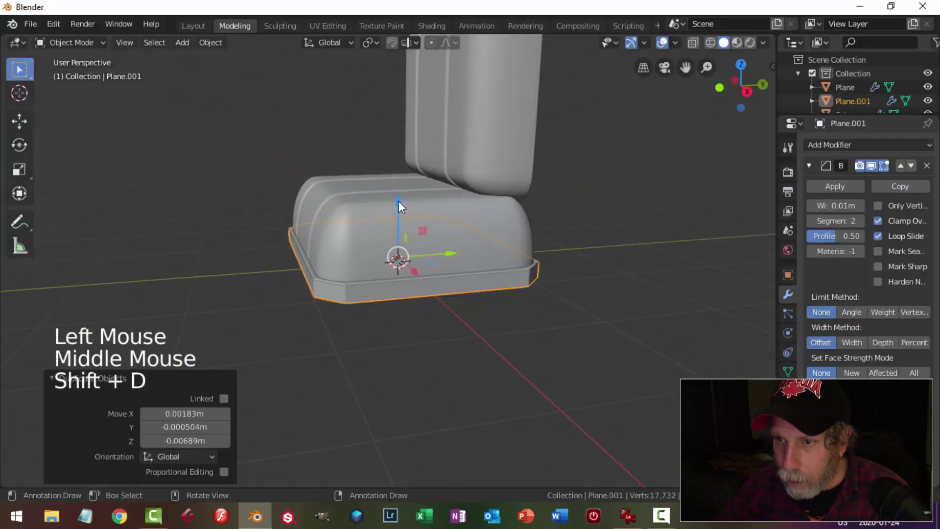
pyautogui.click(403, 238)
# - Scale the lower slab's mesh by about 2.35 along Z and nudge it slightly upward beneath the upper slab
pyautogui.press('Tab')
pyautogui.press('a')
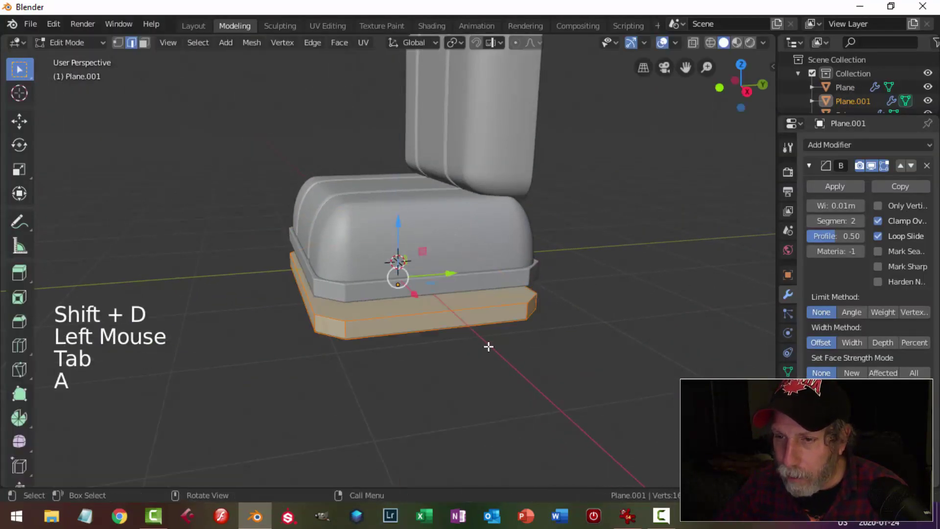
pyautogui.moveTo(489, 346); pyautogui.dragTo(476, 331, button='middle')
pyautogui.press('s')
pyautogui.press('z')
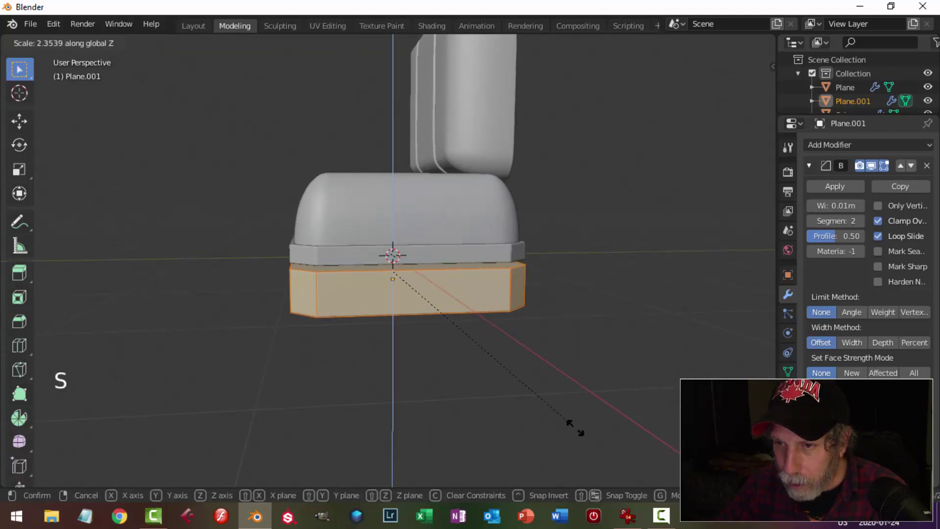
pyautogui.click(575, 427)
pyautogui.moveTo(394, 224); pyautogui.dragTo(393, 223)
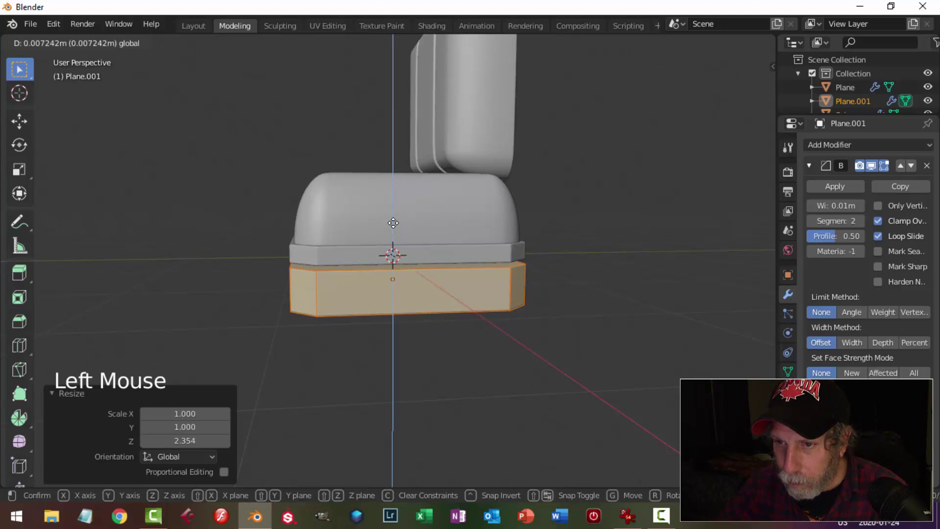
pyautogui.press('Tab')
pyautogui.moveTo(629, 294); pyautogui.dragTo(576, 289, button='middle')
pyautogui.hotkey('alt', 'a')
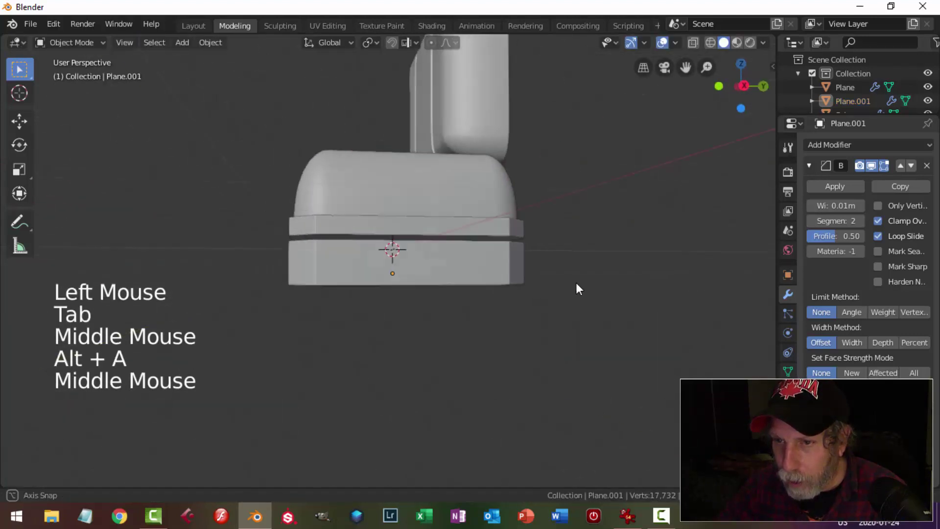
# - Hide the thick lower slab to expose the underside of the upper slab
pyautogui.scroll(2, 424, 318)
pyautogui.moveTo(441, 317); pyautogui.dragTo(613, 311, button='middle')
pyautogui.moveTo(447, 297); pyautogui.dragTo(509, 307, button='middle')
pyautogui.click(452, 283)
pyautogui.moveTo(450, 276); pyautogui.dragTo(470, 245, button='middle')
pyautogui.press('h')
# - Inset the upper slab's bottom face by about 0.14 m
pyautogui.click(480, 232)
pyautogui.press('Tab')
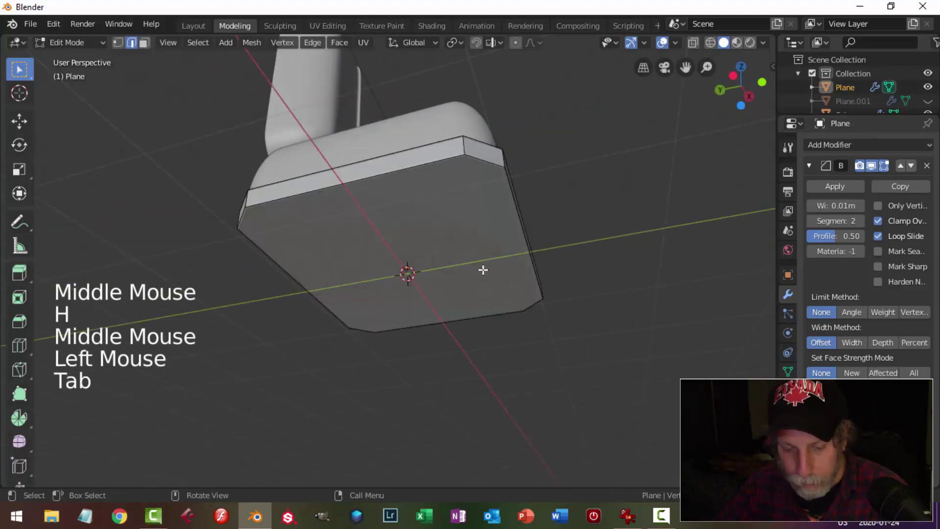
pyautogui.press('3')
pyautogui.click(519, 249)
pyautogui.moveTo(583, 242)
pyautogui.mouseDown(button='middle')
pyautogui.moveTo(545, 259)
pyautogui.moveTo(575, 243)
pyautogui.mouseUp(button='middle')
pyautogui.press('i')
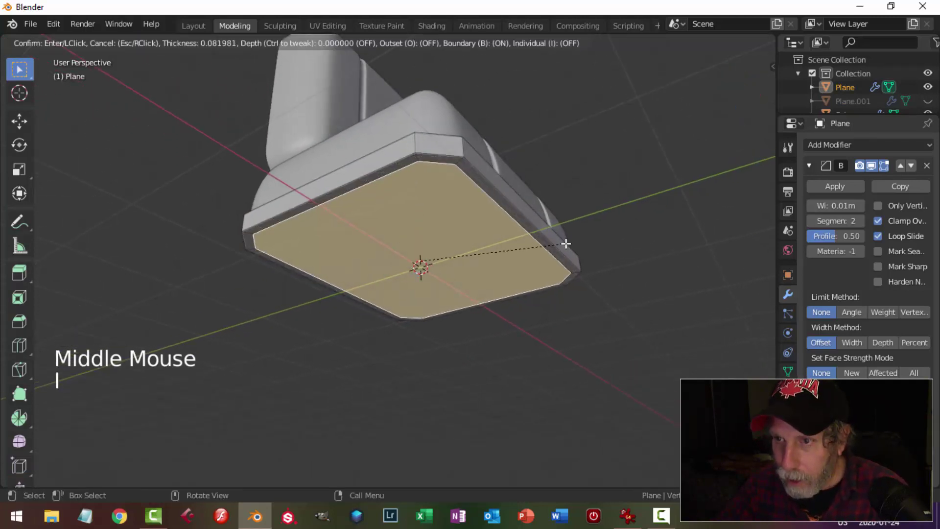
pyautogui.click(559, 243)
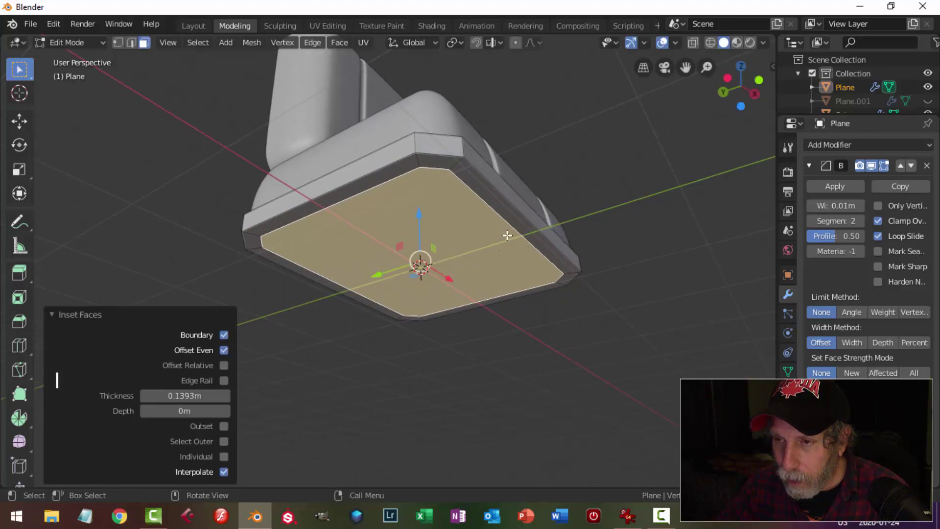
# - Extrude the inset bottom face down about 0.07 m and delete the extruded face to leave the underside open
pyautogui.moveTo(508, 235); pyautogui.dragTo(493, 259, button='middle')
pyautogui.press('e')
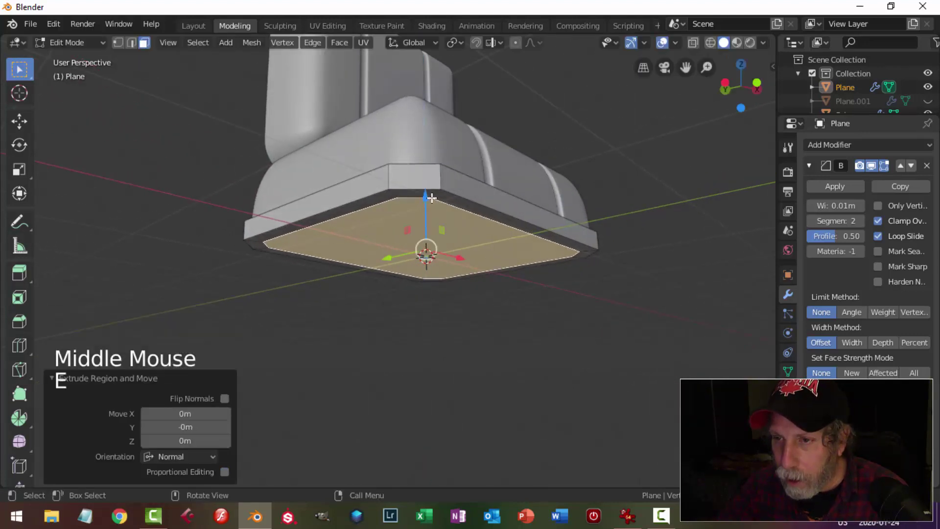
pyautogui.moveTo(426, 252); pyautogui.dragTo(431, 206)
pyautogui.click(433, 204)
pyautogui.press('x')
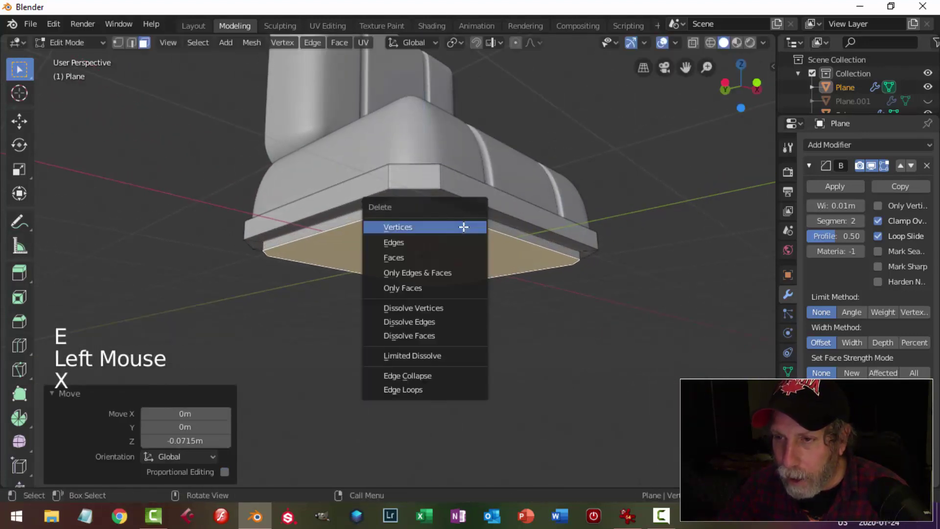
pyautogui.click(441, 255)
pyautogui.press('Tab')
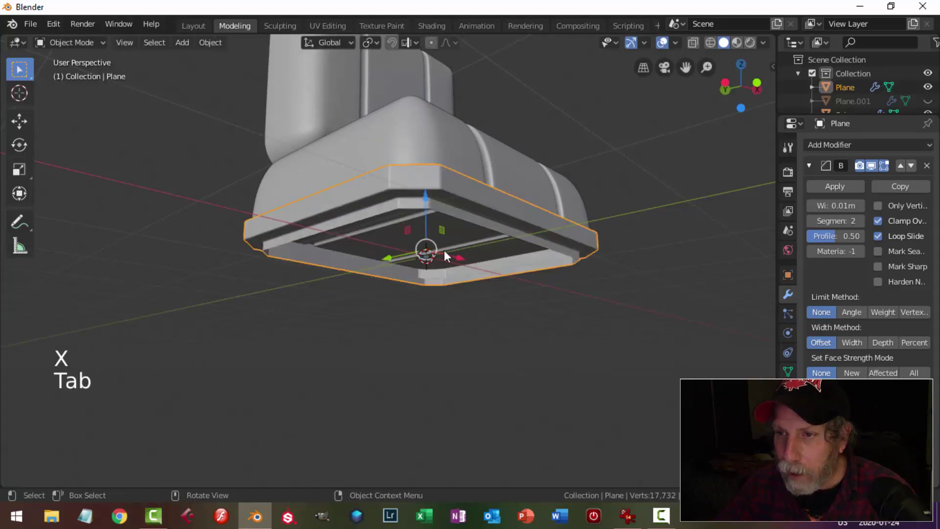
# - Unhide the lower slab and inspect the recessed gap between the two slabs
pyautogui.moveTo(444, 251); pyautogui.dragTo(412, 267, button='middle')
pyautogui.hotkey('alt', 'h')
pyautogui.hotkey('alt', 'a')
pyautogui.scroll(-1, 440, 281)
pyautogui.moveTo(478, 298); pyautogui.dragTo(300, 276, button='middle')
pyautogui.scroll(-1, 272, 267)
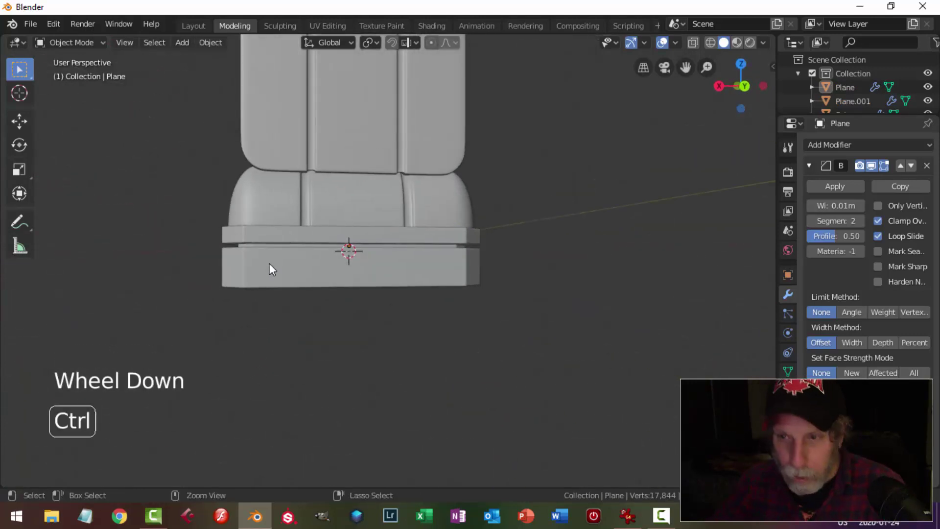
# - Save the scene as SciFiChairvideo.blend in the SCIFI CHAIR folder
pyautogui.hotkey('ctrl', 's')
pyautogui.click(248, 108)
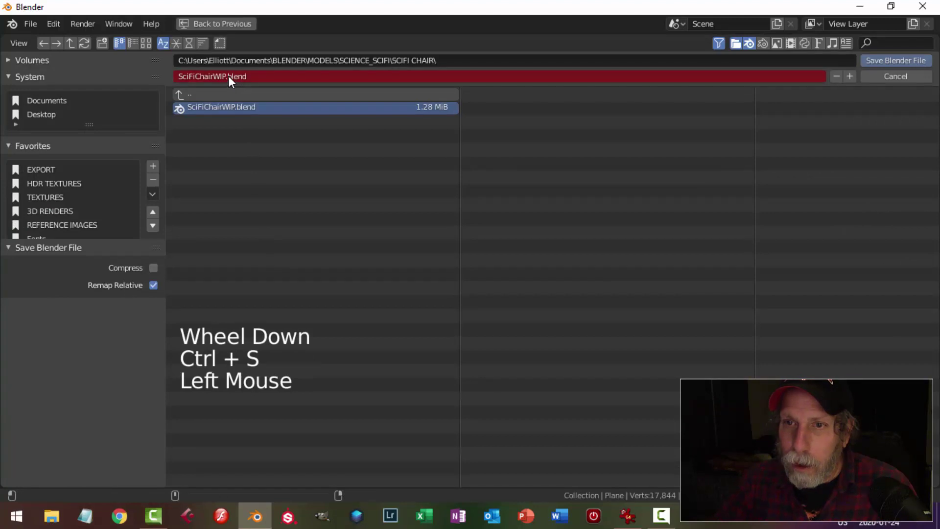
pyautogui.click(224, 76)
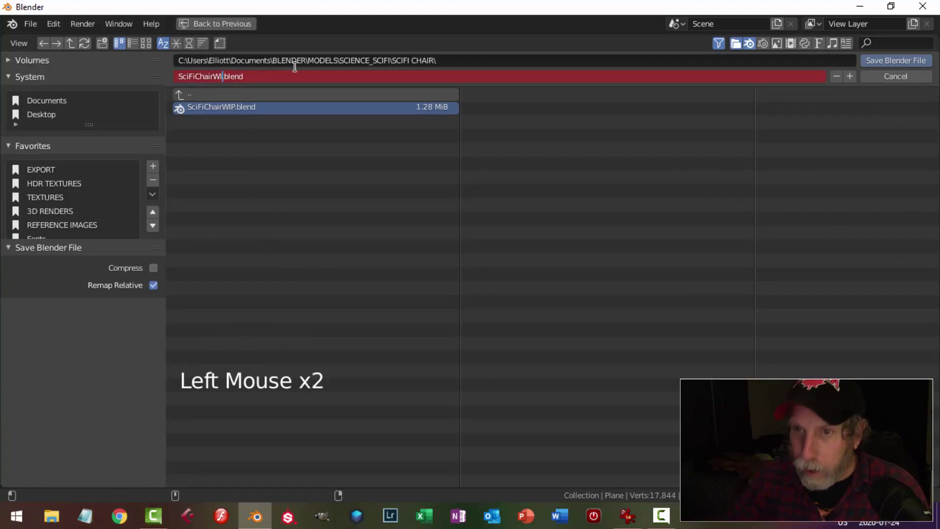
pyautogui.press('BackSpace')
pyautogui.press('BackSpace')
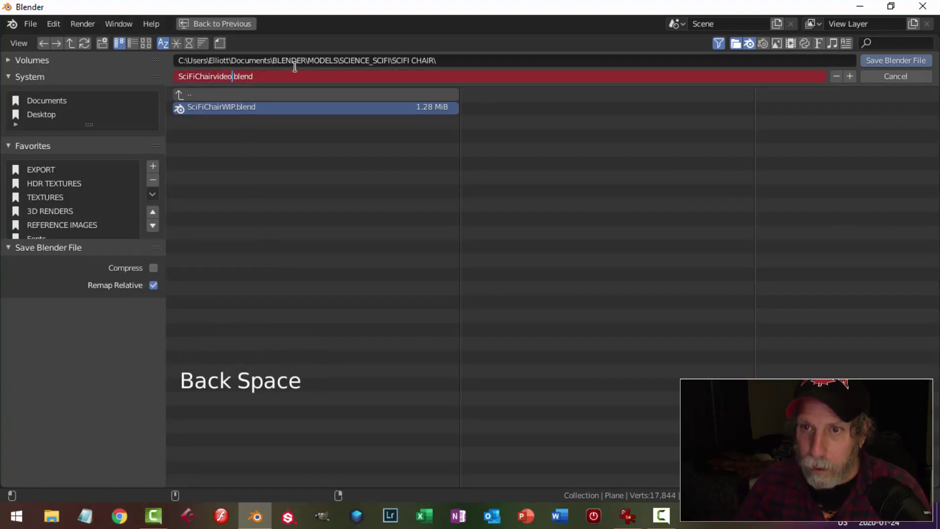
pyautogui.write('video')
pyautogui.press('Return')
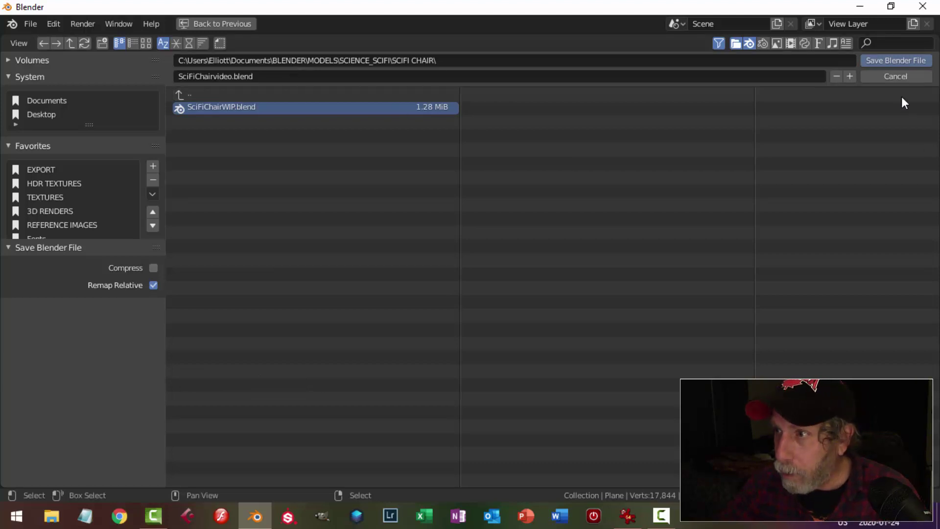
pyautogui.click(892, 61)
# - Duplicate the lower slab's back face, two rear corner faces and both side faces, and move the copy down about 0.48 m
pyautogui.moveTo(519, 191); pyautogui.dragTo(462, 250, button='middle')
pyautogui.scroll(-2, 454, 243)
pyautogui.moveTo(463, 250); pyautogui.dragTo(488, 248, button='middle')
pyautogui.click(488, 248)
pyautogui.moveTo(586, 266); pyautogui.dragTo(626, 310, button='middle')
pyautogui.moveTo(631, 297); pyautogui.dragTo(334, 297, button='middle')
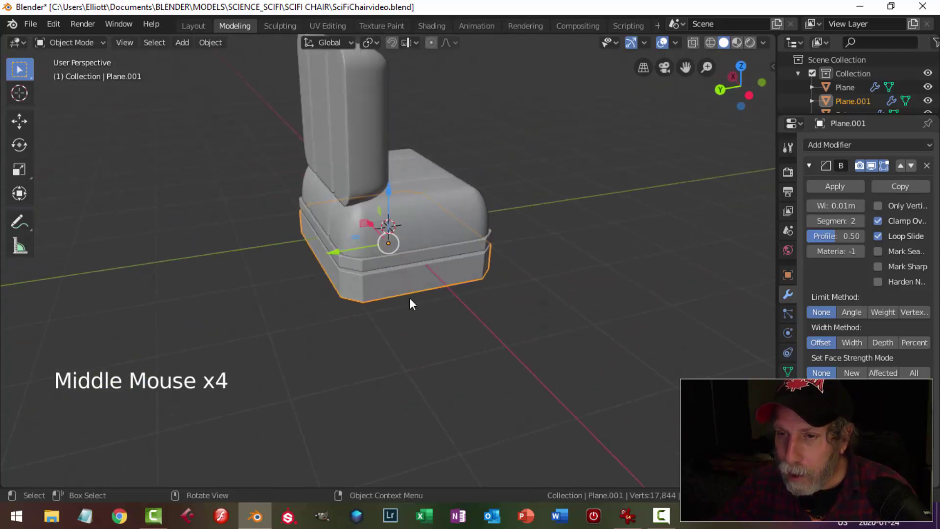
pyautogui.press('Tab')
pyautogui.moveTo(410, 298); pyautogui.dragTo(398, 310, button='middle')
pyautogui.press('3')
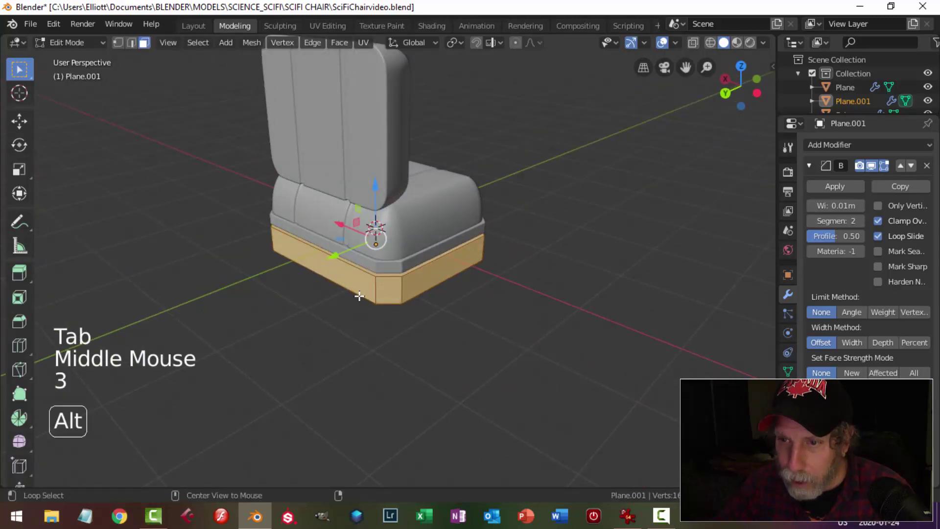
pyautogui.hotkey('alt', 'a')
pyautogui.click(347, 281)
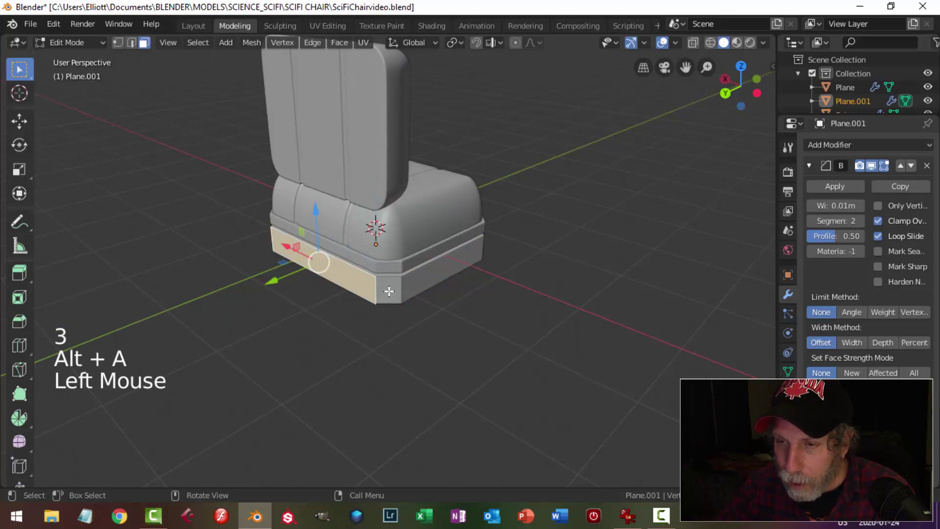
pyautogui.keyDown('shift'); pyautogui.click(413, 277); pyautogui.keyUp('shift')
pyautogui.keyDown('shift'); pyautogui.click(441, 274); pyautogui.keyUp('shift')
pyautogui.moveTo(365, 336); pyautogui.dragTo(612, 329, button='middle')
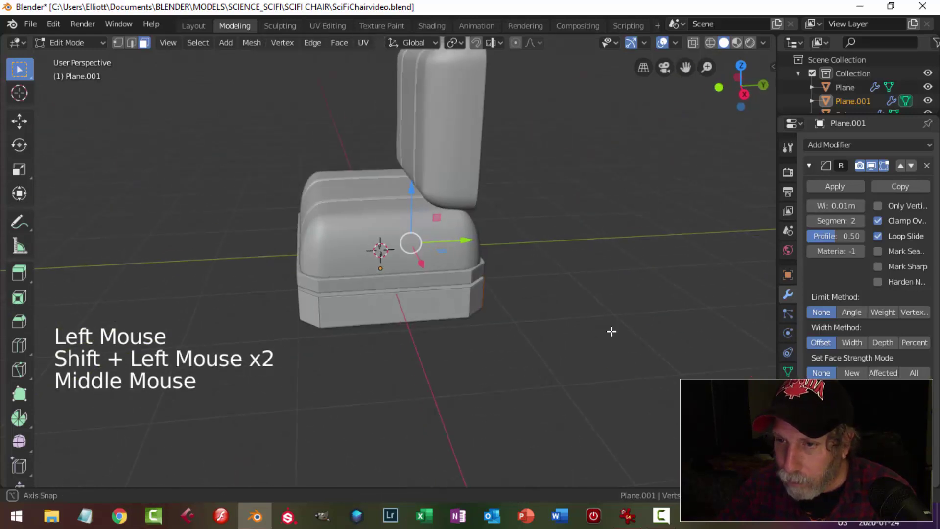
pyautogui.keyDown('shift'); pyautogui.click(477, 300); pyautogui.keyUp('shift')
pyautogui.keyDown('shift'); pyautogui.click(412, 309); pyautogui.keyUp('shift')
pyautogui.moveTo(411, 309); pyautogui.dragTo(421, 325, button='middle')
pyautogui.moveTo(421, 325); pyautogui.dragTo(427, 319, button='middle')
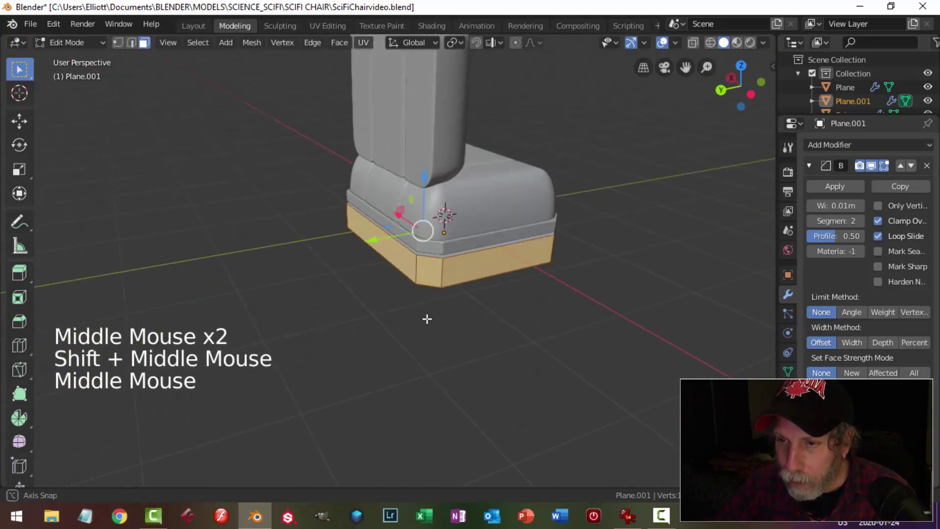
pyautogui.hotkey('shift', 'd')
pyautogui.click(429, 201)
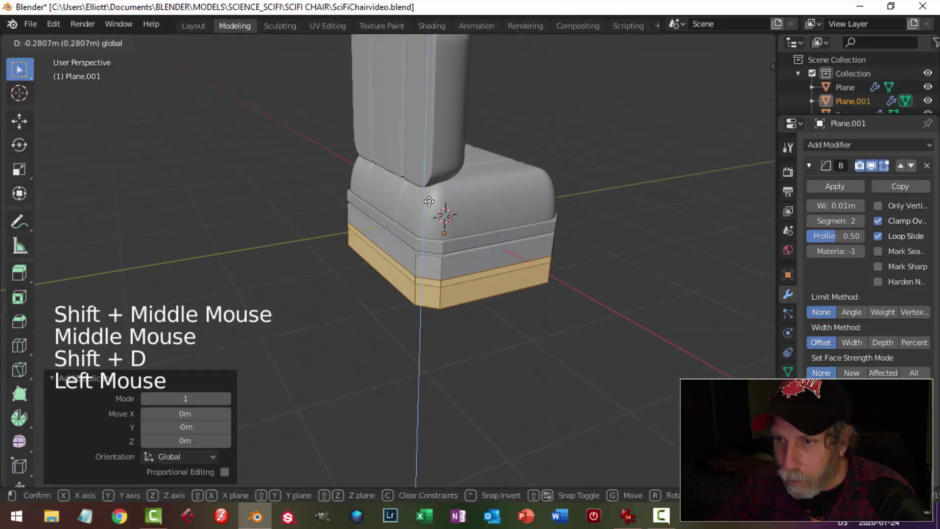
# - Separate the duplicated strip of faces into its own object and set its origin to its geometry
pyautogui.press('p')
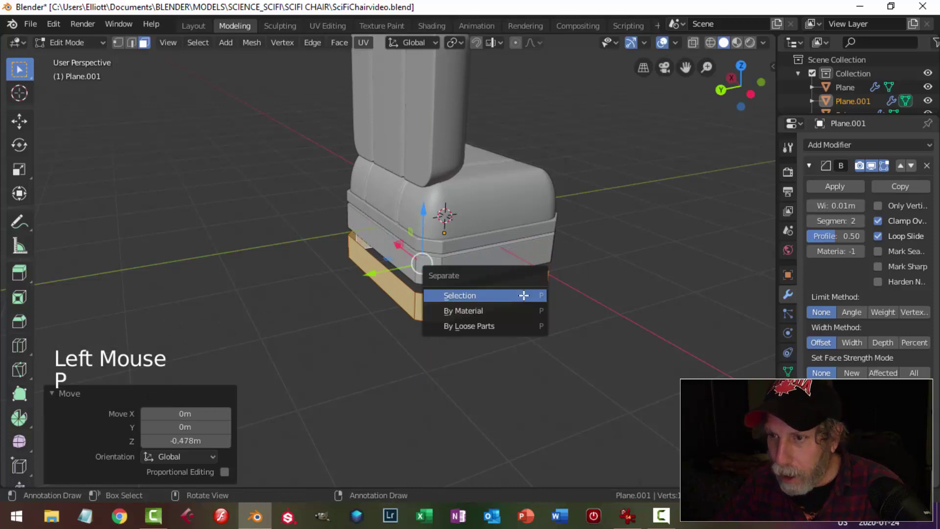
pyautogui.click(524, 294)
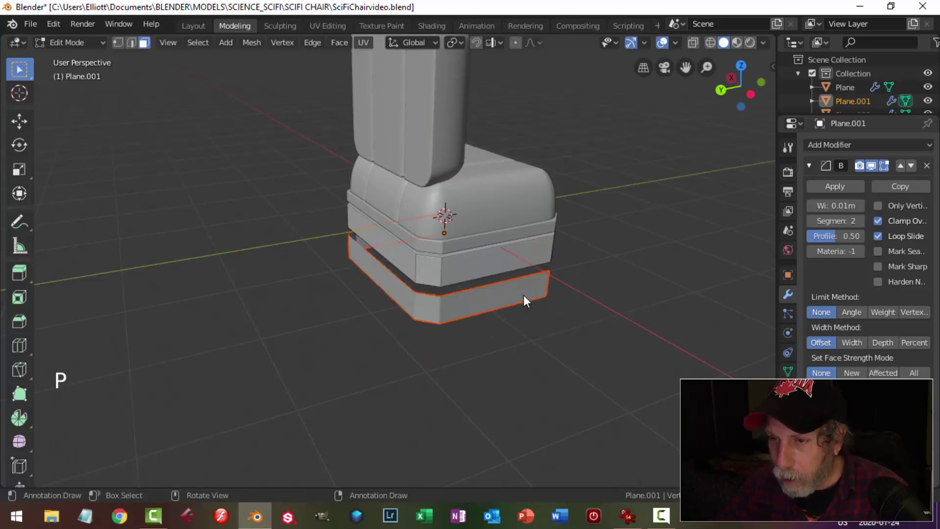
pyautogui.press('Tab')
pyautogui.click(479, 304)
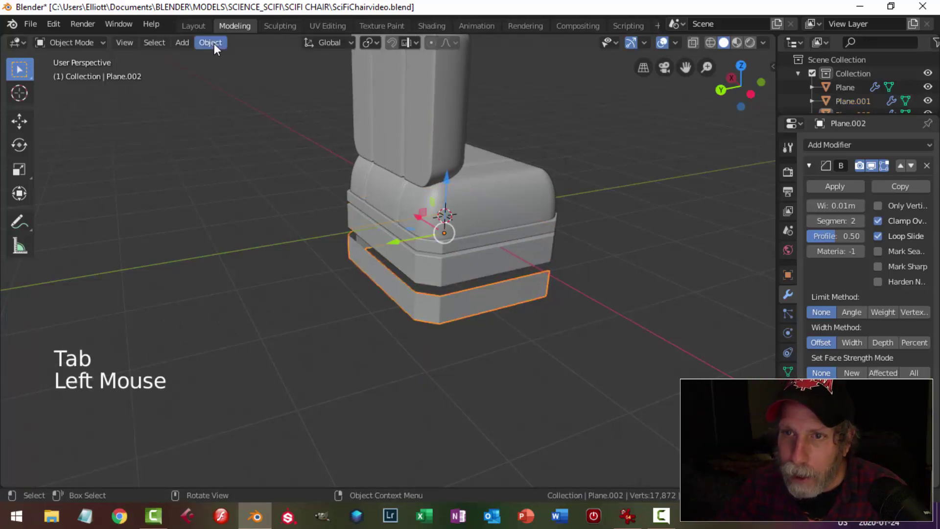
pyautogui.click(213, 43)
pyautogui.moveTo(229, 69)
pyautogui.click(372, 85)
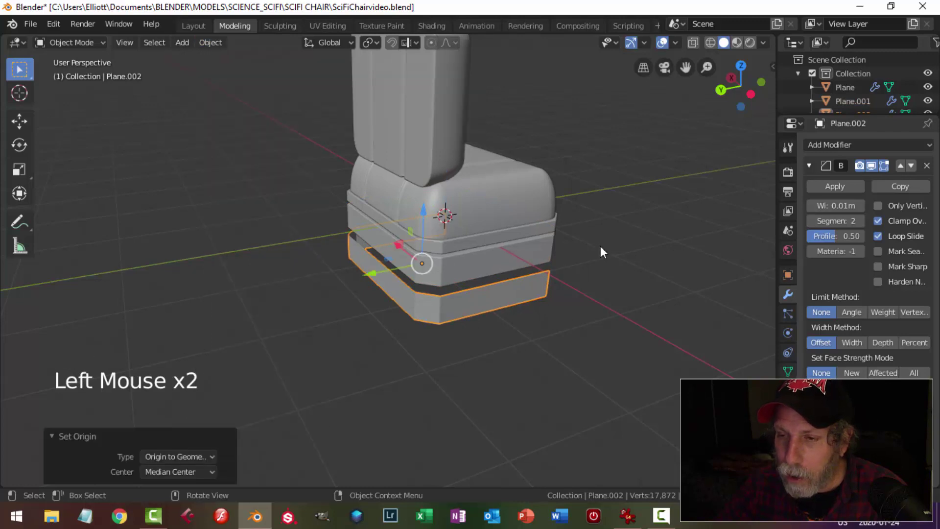
# - Shift the separated strip slightly along the vertical axis beneath the lower slab
pyautogui.moveTo(601, 252); pyautogui.dragTo(550, 242, button='middle')
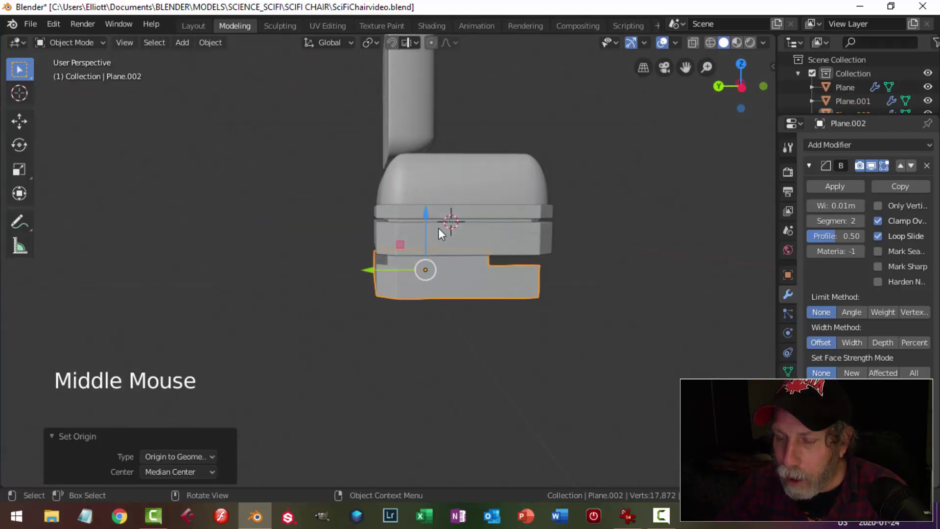
pyautogui.moveTo(438, 227); pyautogui.dragTo(422, 233, button='middle')
pyautogui.moveTo(423, 234)
pyautogui.mouseDown()
pyautogui.moveTo(427, 194)
pyautogui.moveTo(426, 245)
pyautogui.mouseUp()
pyautogui.moveTo(499, 257); pyautogui.dragTo(524, 270, button='middle')
# - Extrude all faces of the strip and fatten them outward by about 0.16 m
pyautogui.press('Tab')
pyautogui.press('a')
pyautogui.press('e')
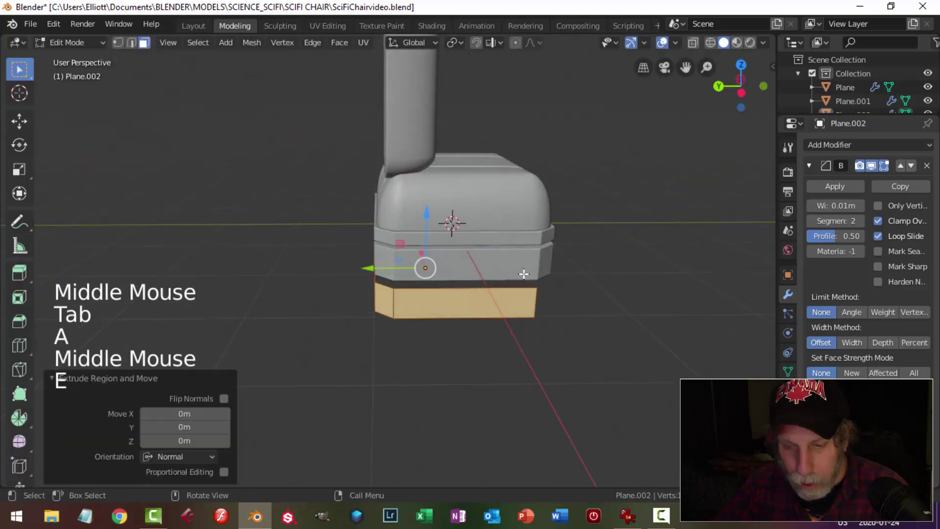
pyautogui.hotkey('alt', 's')
pyautogui.press('shift')
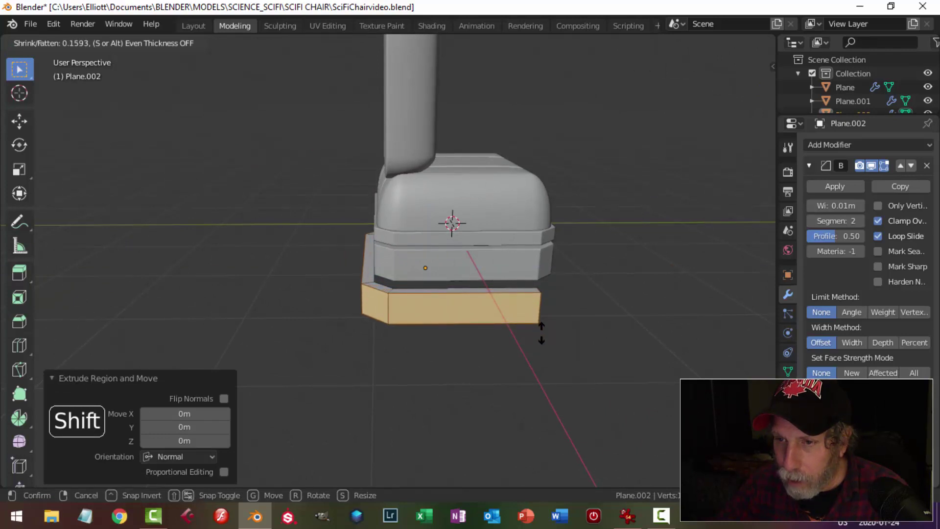
pyautogui.click(542, 336)
pyautogui.moveTo(542, 336); pyautogui.dragTo(489, 274, button='middle')
pyautogui.hotkey('alt', 'a')
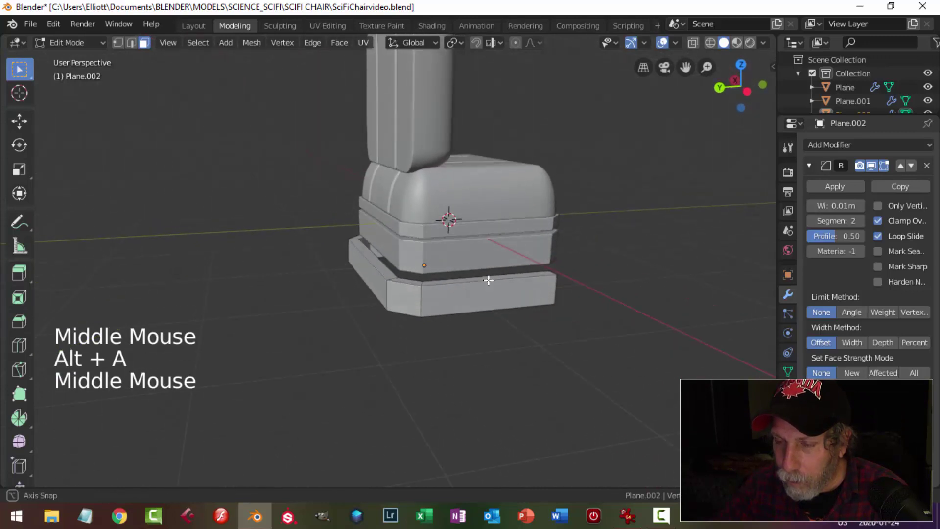
# - Add one centred horizontal loop cut around the strip's outer faces
pyautogui.hotkey('ctrl', 'r')
pyautogui.click(426, 301)
pyautogui.click(427, 301)
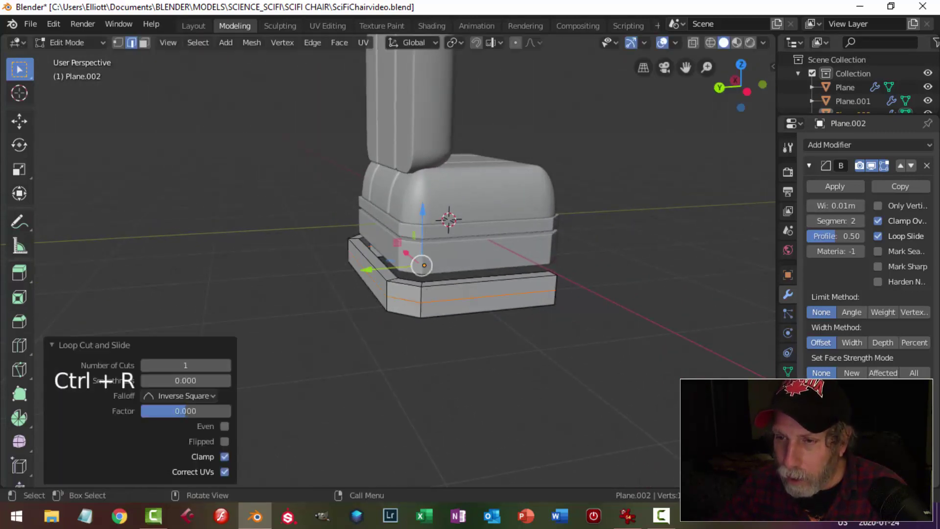
pyautogui.hotkey('alt', 'a')
# - Select the lower row of outer faces around the back, corners and sides of the trim and fatten them outward into a slope
pyautogui.moveTo(489, 317); pyautogui.dragTo(484, 299, button='middle')
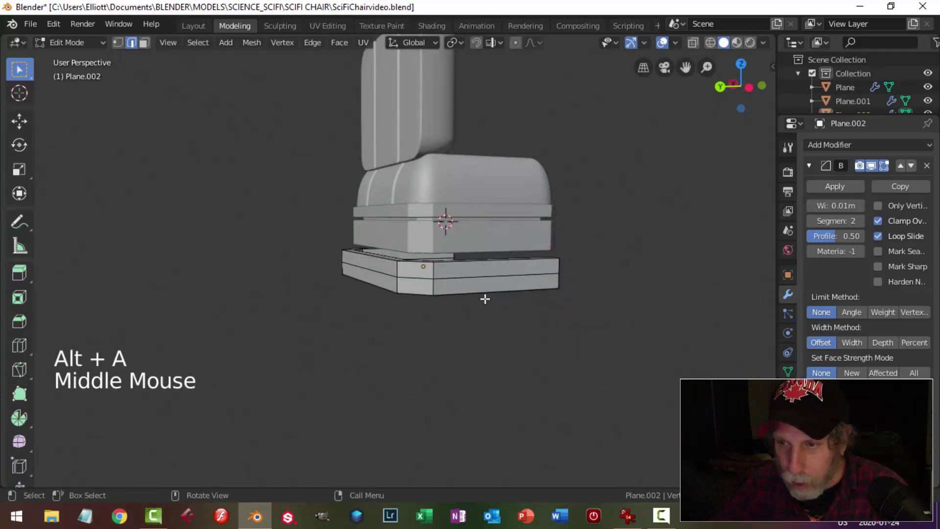
pyautogui.press('3')
pyautogui.click(452, 286)
pyautogui.keyDown('shift'); pyautogui.click(415, 285); pyautogui.keyUp('shift')
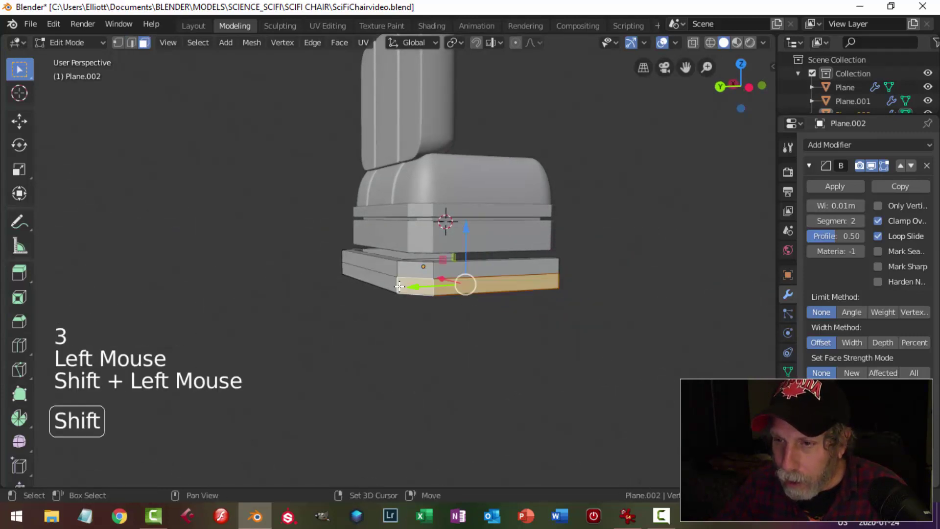
pyautogui.keyDown('shift'); pyautogui.click(371, 281); pyautogui.keyUp('shift')
pyautogui.moveTo(372, 281); pyautogui.dragTo(517, 338, button='middle')
pyautogui.keyDown('shift'); pyautogui.click(331, 308); pyautogui.keyUp('shift')
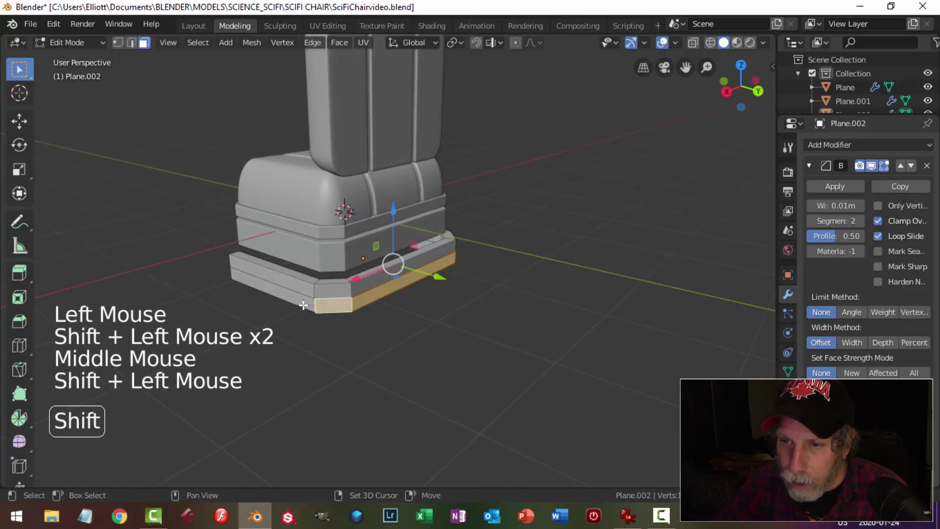
pyautogui.keyDown('shift'); pyautogui.click(283, 295); pyautogui.keyUp('shift')
pyautogui.moveTo(419, 300); pyautogui.dragTo(452, 319, button='middle')
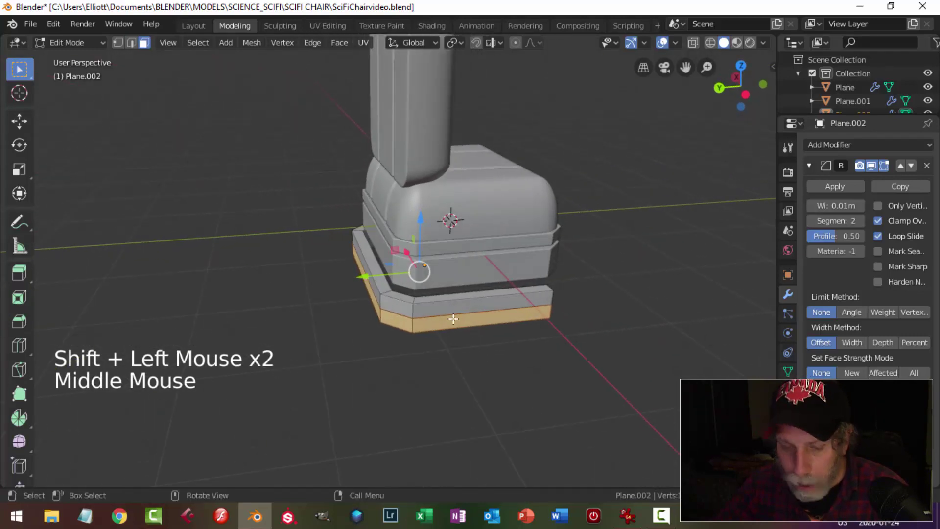
pyautogui.hotkey('alt', 'e')
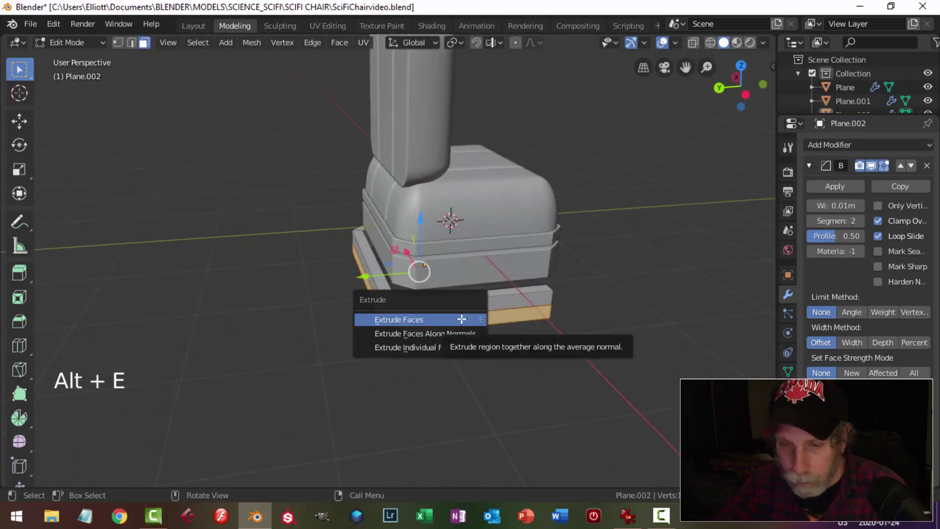
pyautogui.press('Escape')
pyautogui.hotkey('alt', 's')
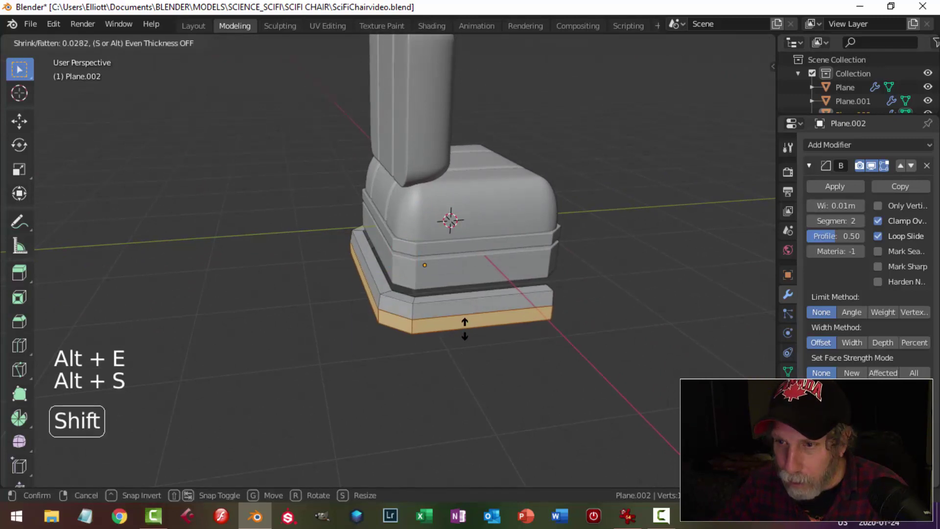
pyautogui.click(480, 363)
pyautogui.moveTo(481, 362); pyautogui.dragTo(523, 318, button='middle')
pyautogui.scroll(2, 640, 398)
pyautogui.hotkey('alt', 'a')
# - Raise the whole trim vertically so it wraps around the lower slab
pyautogui.press('Tab')
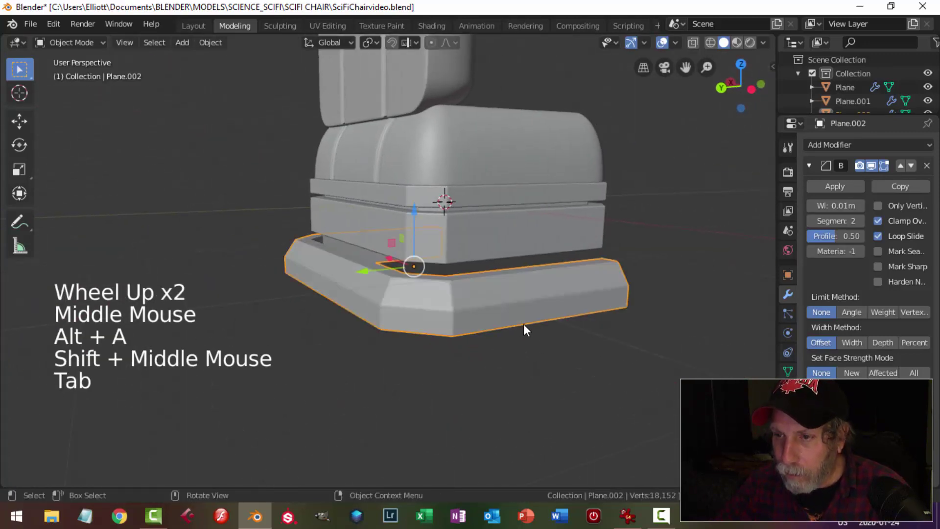
pyautogui.moveTo(410, 217); pyautogui.dragTo(543, 221)
pyautogui.hotkey('alt', 'a')
pyautogui.scroll(-1, 569, 260)
pyautogui.moveTo(568, 260); pyautogui.dragTo(506, 321, button='middle')
# - Select the end faces of both trim arms and move them toward the chair's back to shorten the arms
pyautogui.click(504, 336)
pyautogui.press('Tab')
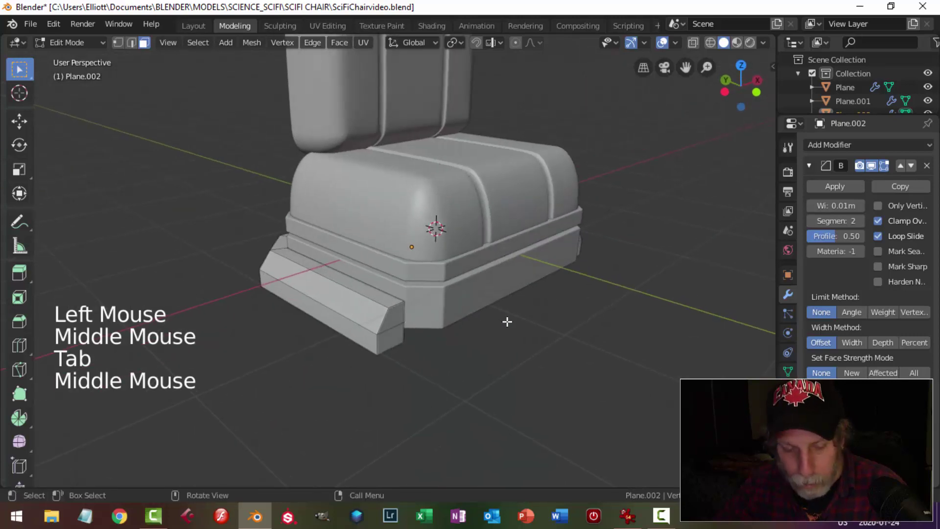
pyautogui.press('3')
pyautogui.click(398, 325)
pyautogui.keyDown('shift'); pyautogui.click(394, 316); pyautogui.keyUp('shift')
pyautogui.moveTo(395, 316); pyautogui.dragTo(514, 273, button='middle')
pyautogui.keyDown('shift'); pyautogui.click(464, 321); pyautogui.keyUp('shift')
pyautogui.keyDown('shift'); pyautogui.click(457, 334); pyautogui.keyUp('shift')
pyautogui.moveTo(489, 243); pyautogui.dragTo(390, 251)
pyautogui.hotkey('alt', 'a')
pyautogui.press('Tab')
pyautogui.hotkey('alt', 'a')
# - Shorten both trim arms further by moving their end faces about 0.33 m along Y toward the back
pyautogui.moveTo(510, 328); pyautogui.dragTo(342, 295, button='middle')
pyautogui.click(456, 306)
pyautogui.press('Tab')
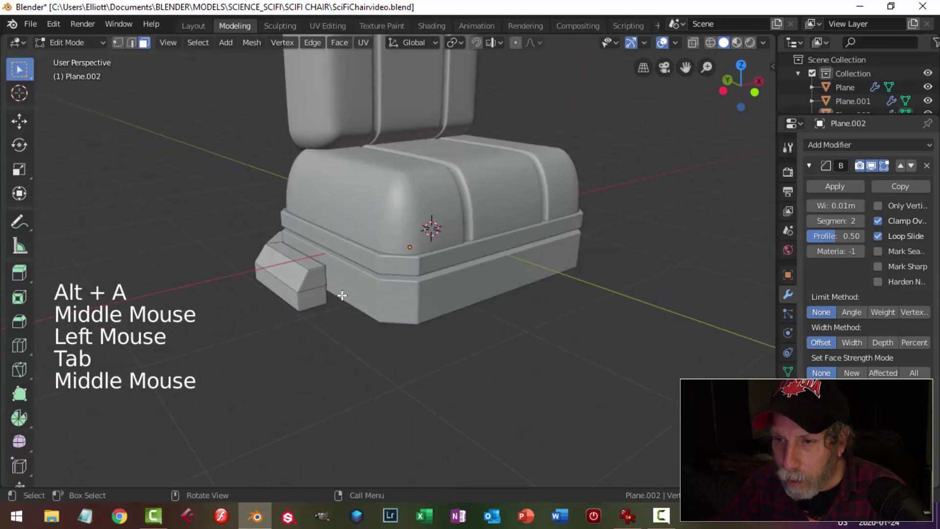
pyautogui.click(317, 276)
pyautogui.keyDown('shift'); pyautogui.click(318, 289); pyautogui.keyUp('shift')
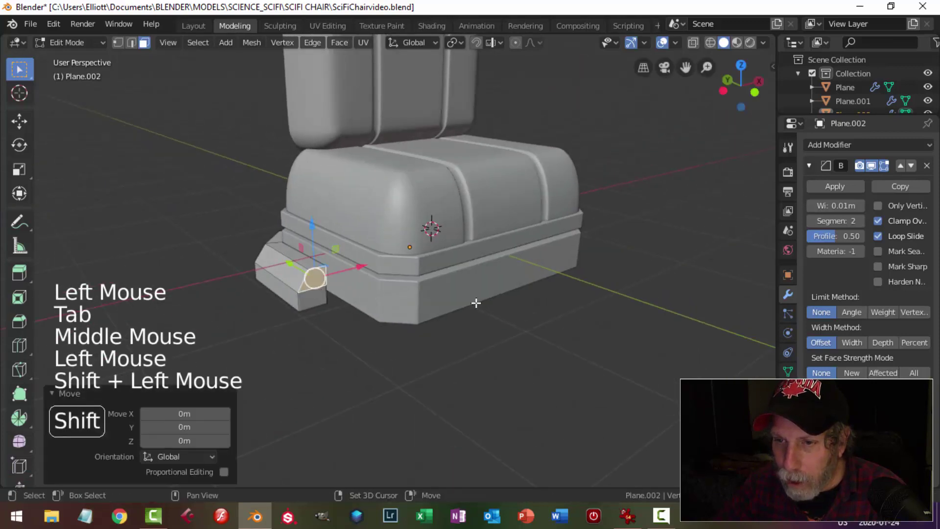
pyautogui.keyDown('shift'); pyautogui.click(326, 303); pyautogui.keyUp('shift')
pyautogui.moveTo(320, 300); pyautogui.dragTo(366, 303, button='middle')
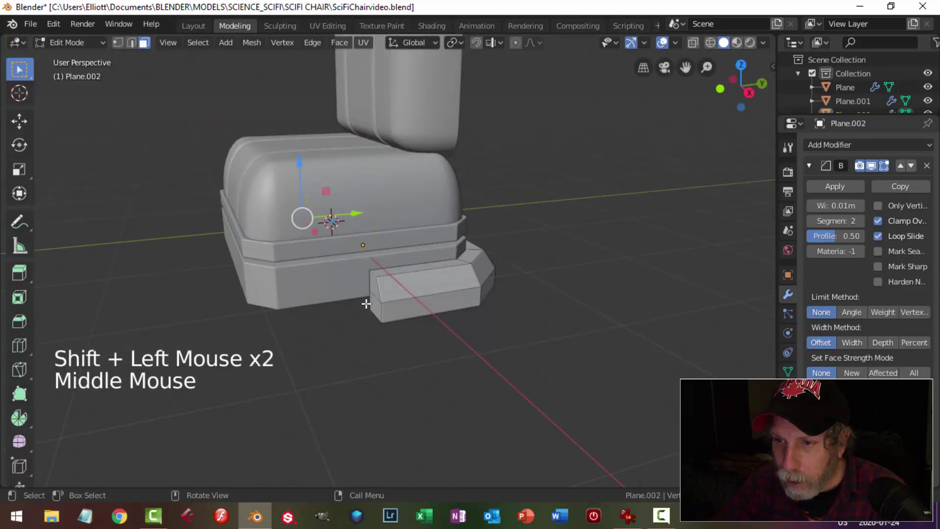
pyautogui.keyDown('shift'); pyautogui.click(373, 287); pyautogui.keyUp('shift')
pyautogui.keyDown('shift'); pyautogui.click(374, 289); pyautogui.keyUp('shift')
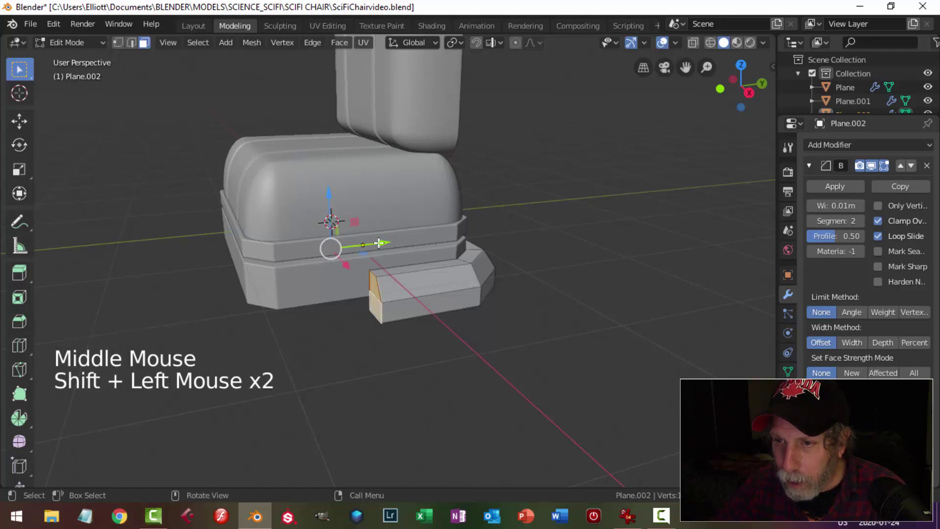
pyautogui.moveTo(382, 244); pyautogui.dragTo(410, 243)
# - Check the reference image SciFiChairTable2WIP.jpg in IrfanView, return to Blender and nudge the trim's end faces slightly farther back
pyautogui.click(627, 516)
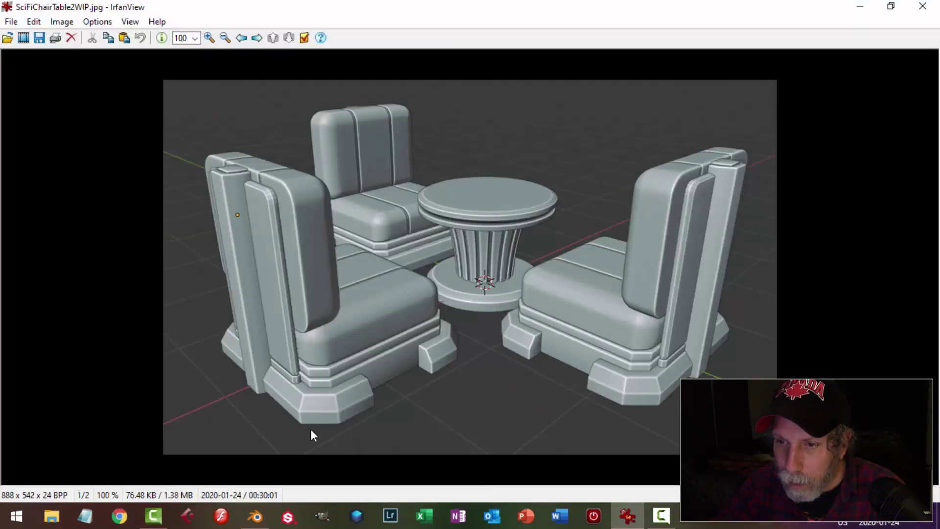
pyautogui.click(261, 519)
pyautogui.moveTo(455, 319); pyautogui.dragTo(411, 307, button='middle')
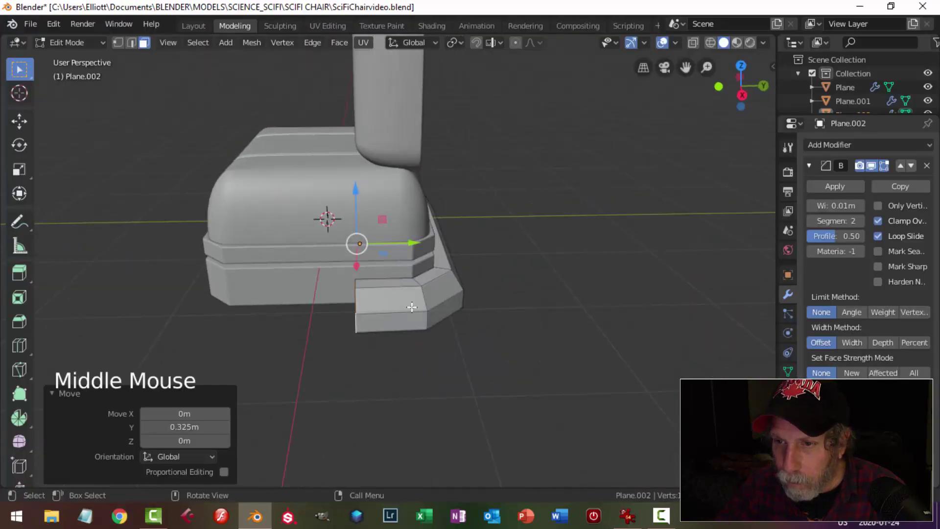
pyautogui.click(408, 249)
pyautogui.hotkey('alt', 'a')
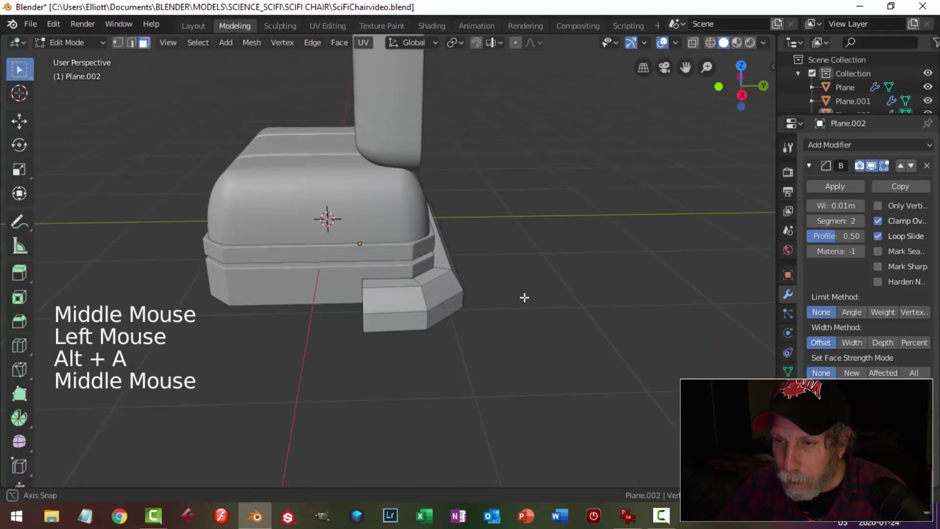
pyautogui.press('Tab')
pyautogui.moveTo(525, 296); pyautogui.dragTo(331, 314, button='middle')
pyautogui.hotkey('alt', 'a')
# - Open the trim in Edit Mode at its rear corner and clear the face selection
pyautogui.scroll(2, 439, 325)
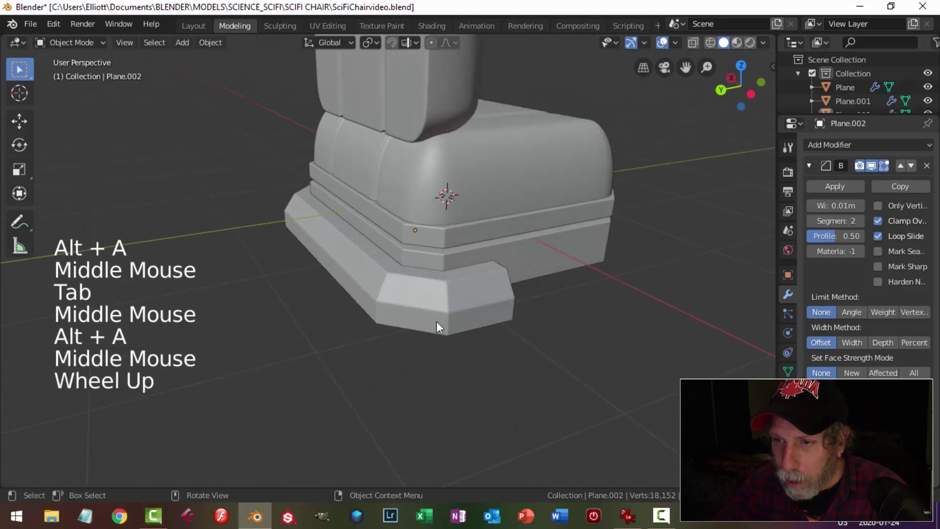
pyautogui.keyDown('shift'); pyautogui.moveTo(439, 325); pyautogui.dragTo(417, 311, button='middle'); pyautogui.keyUp('shift')
pyautogui.click(419, 311)
pyautogui.press('Tab')
pyautogui.moveTo(453, 343); pyautogui.dragTo(449, 357, button='middle')
pyautogui.scroll(2, 443, 348)
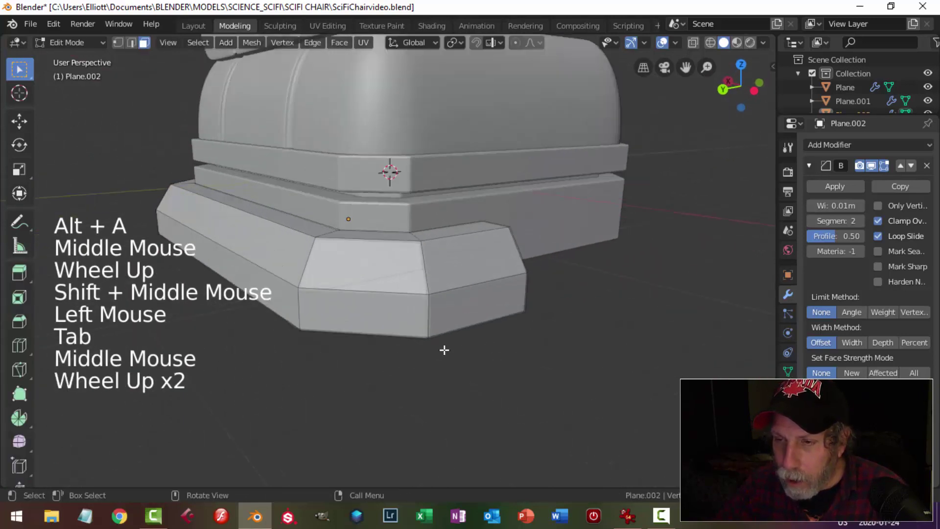
pyautogui.keyDown('alt'); pyautogui.keyDown('shift'); pyautogui.click(418, 311); pyautogui.keyUp('shift'); pyautogui.keyUp('alt')
pyautogui.hotkey('alt', 'a')
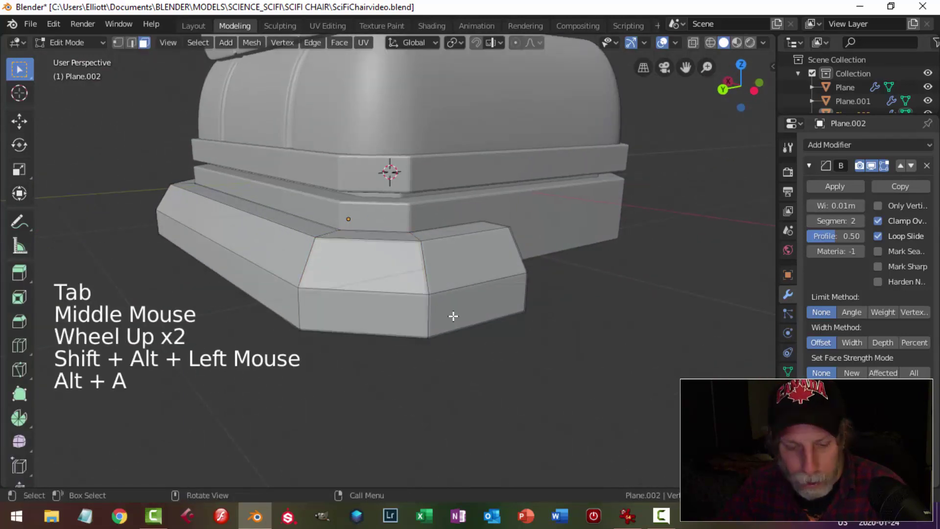
# - Try creasing the edge loop between the trim's sloped and vertical outer faces, and undo the crease
pyautogui.press('2')
pyautogui.keyDown('alt'); pyautogui.keyDown('shift'); pyautogui.click(441, 305); pyautogui.keyUp('shift'); pyautogui.keyUp('alt')
pyautogui.scroll(-2, 506, 362)
pyautogui.moveTo(505, 363); pyautogui.dragTo(486, 364, button='middle')
pyautogui.hotkey('shift', 'e')
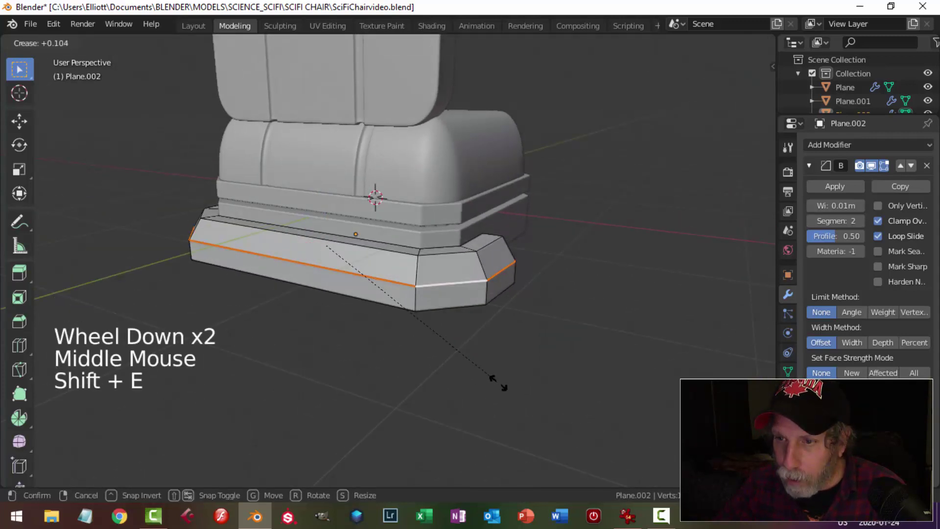
pyautogui.click(562, 426)
pyautogui.press('Tab')
pyautogui.moveTo(502, 365)
pyautogui.mouseDown(button='middle')
pyautogui.moveTo(444, 371)
pyautogui.moveTo(465, 348)
pyautogui.moveTo(494, 351)
pyautogui.mouseUp(button='middle')
pyautogui.hotkey('ctrl', 'z')
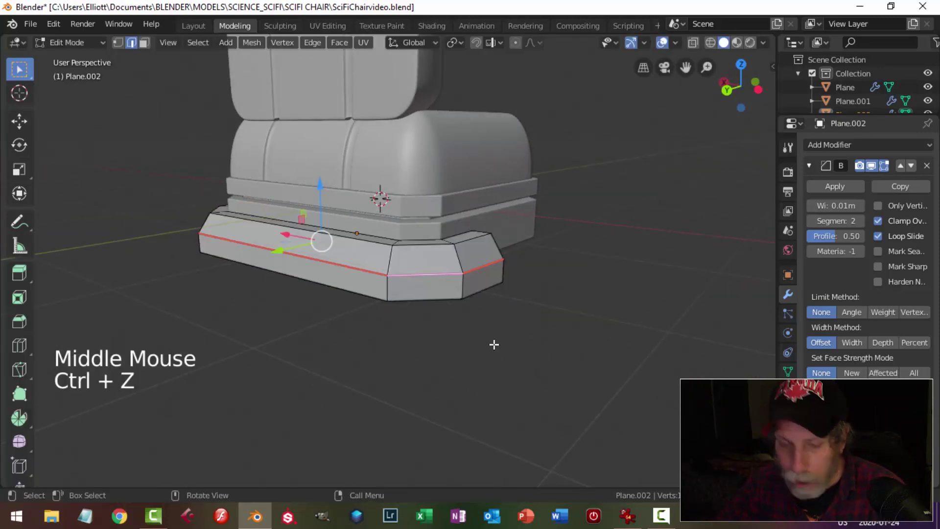
pyautogui.hotkey('ctrl', 'z')
# - Add supporting loop cuts around the trim just below and just above the outer ridge, with the lower cut at factor -0.646
pyautogui.hotkey('ctrl', 'r')
pyautogui.click(390, 291)
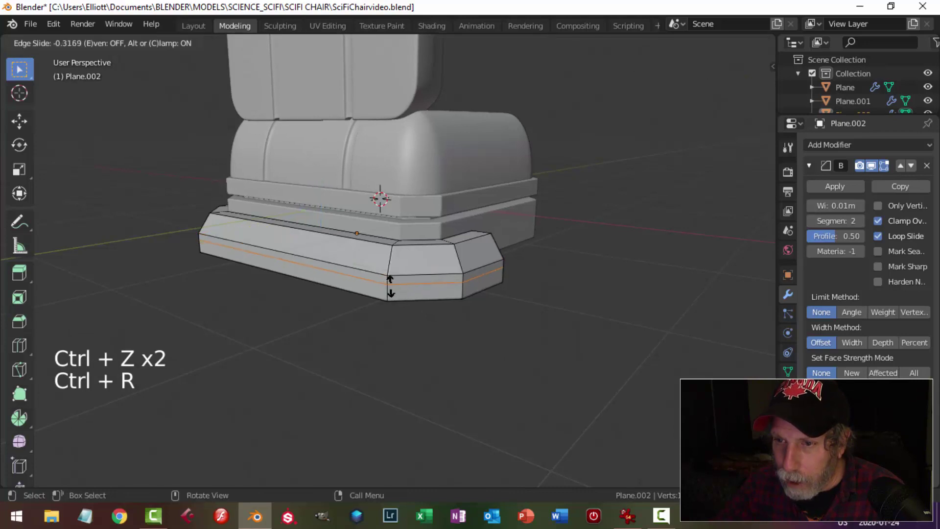
pyautogui.click(390, 283)
pyautogui.hotkey('ctrl', 'r')
pyautogui.click(387, 269)
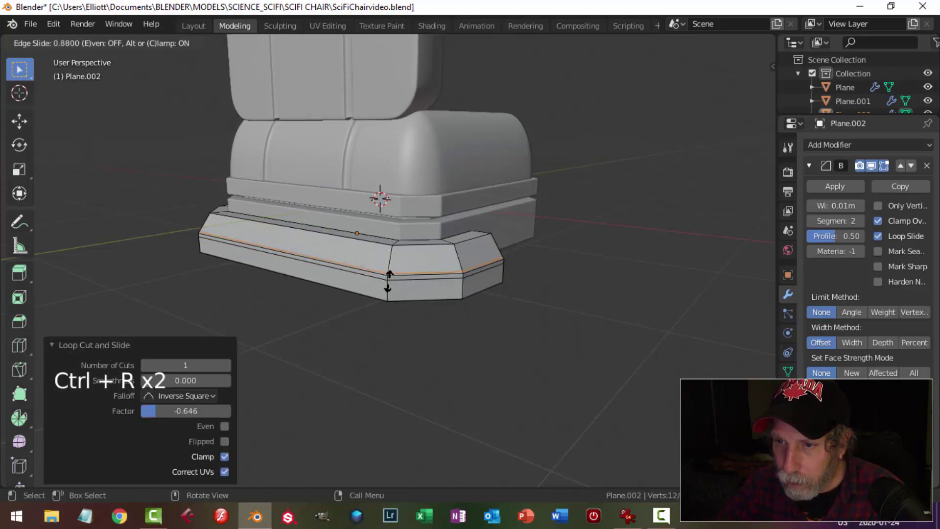
pyautogui.click(390, 279)
pyautogui.press('Tab')
pyautogui.moveTo(512, 319); pyautogui.dragTo(441, 319, button='middle')
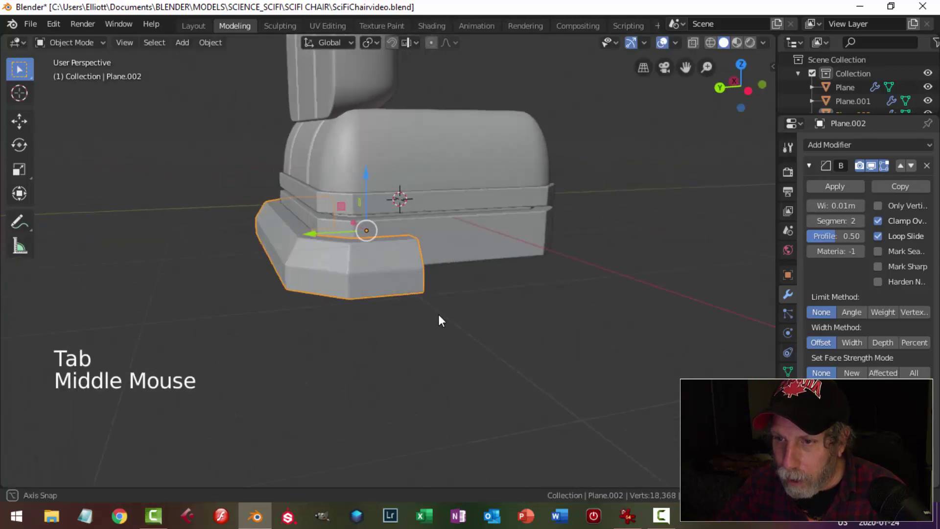
pyautogui.hotkey('alt', 'a')
# - Add another loop cut around the trim's sloped faces close to their upper edge
pyautogui.moveTo(321, 318); pyautogui.dragTo(458, 338, button='middle')
pyautogui.scroll(2, 421, 343)
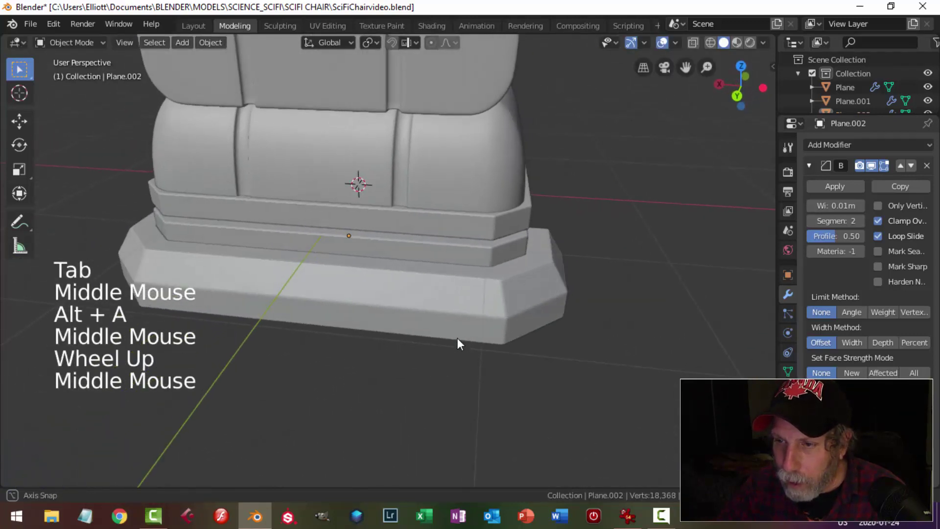
pyautogui.click(493, 305)
pyautogui.press('Tab')
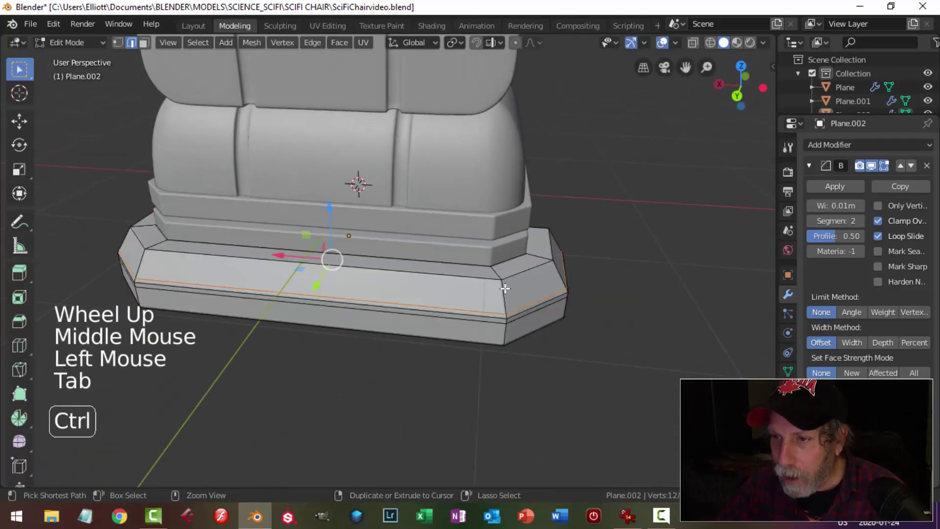
pyautogui.hotkey('ctrl', 'r')
pyautogui.click(505, 278)
pyautogui.click(505, 277)
pyautogui.press('Tab')
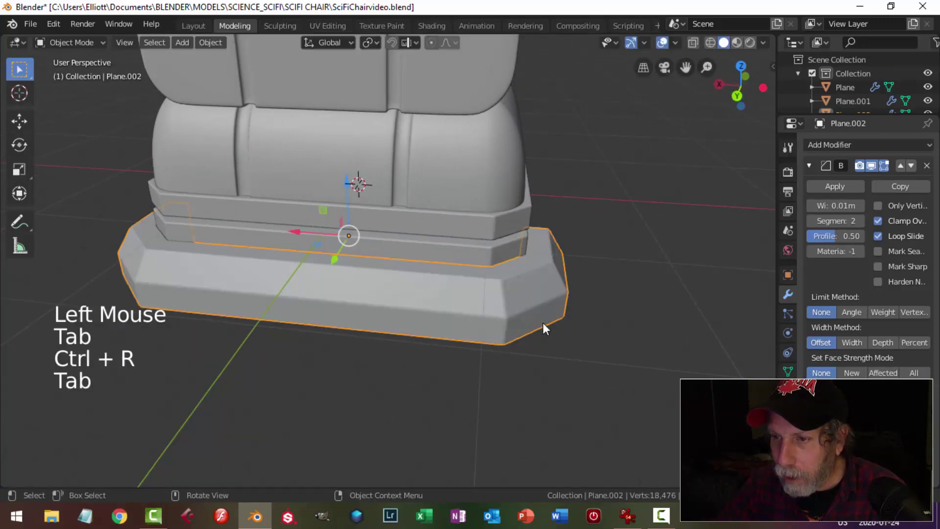
# - Set the origin of the wraparound rear foot to the 3D cursor
pyautogui.moveTo(541, 330); pyautogui.dragTo(320, 370, button='middle')
pyautogui.hotkey('alt', 'a')
pyautogui.scroll(-2, 500, 325)
pyautogui.click(313, 338)
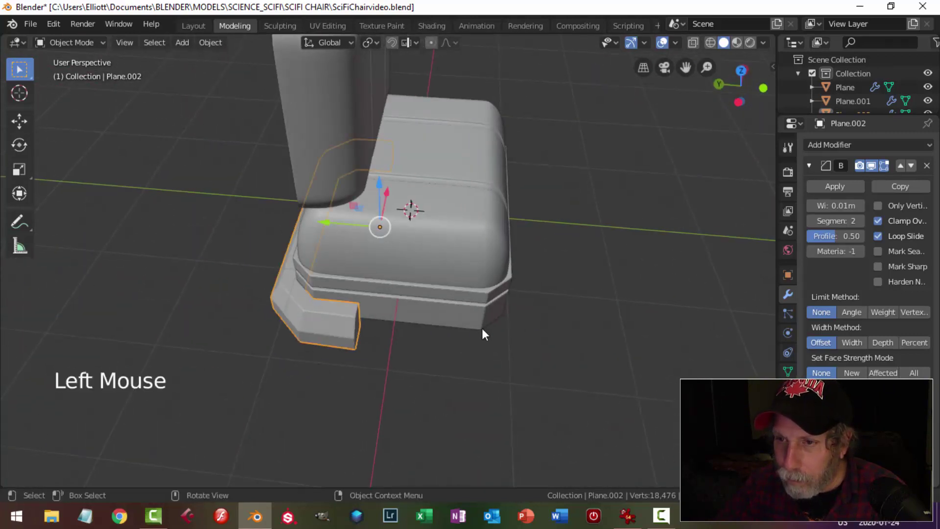
pyautogui.click(218, 45)
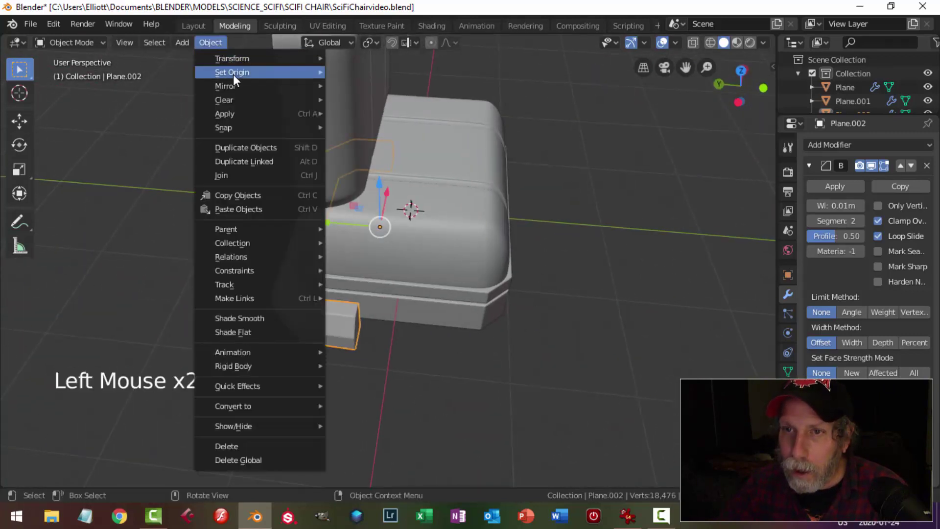
pyautogui.moveTo(233, 74)
pyautogui.click(366, 99)
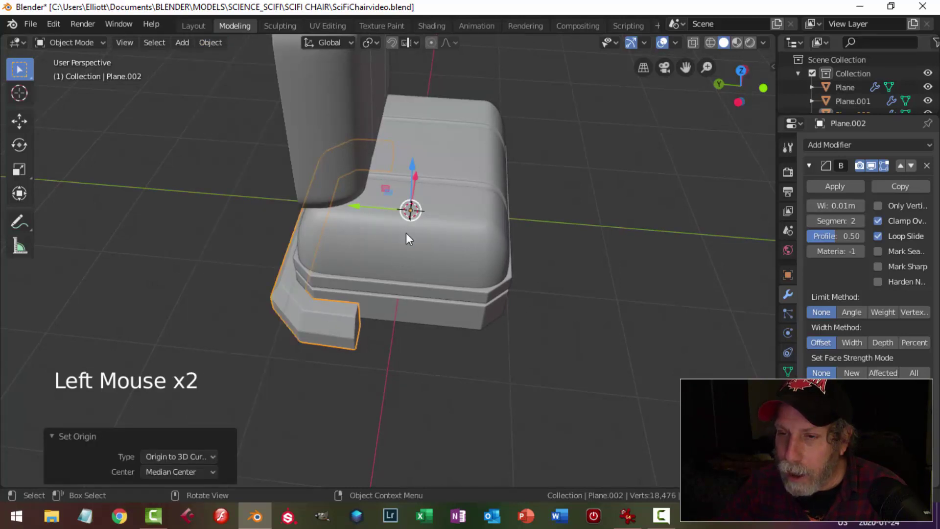
# - Add a Mirror modifier to the foot below its Bevel and mirror it across the Y axis only
pyautogui.click(810, 166)
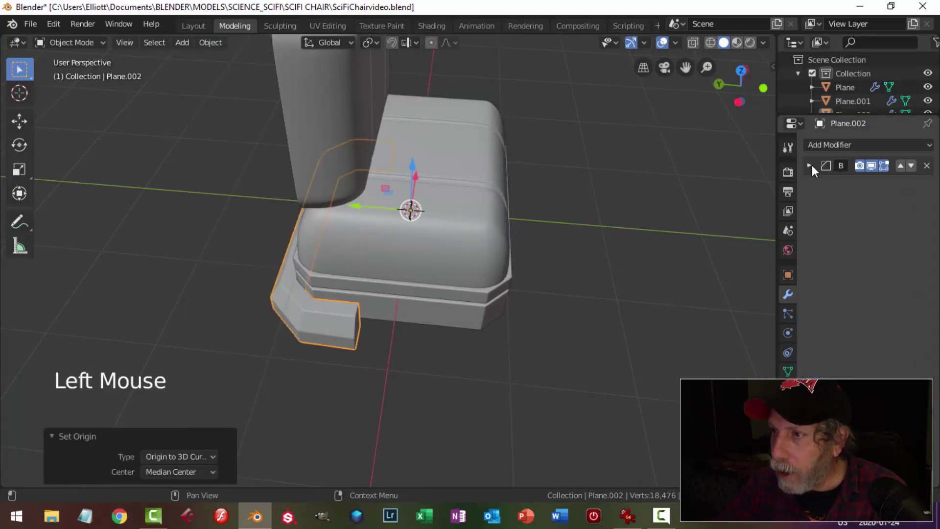
pyautogui.click(811, 147)
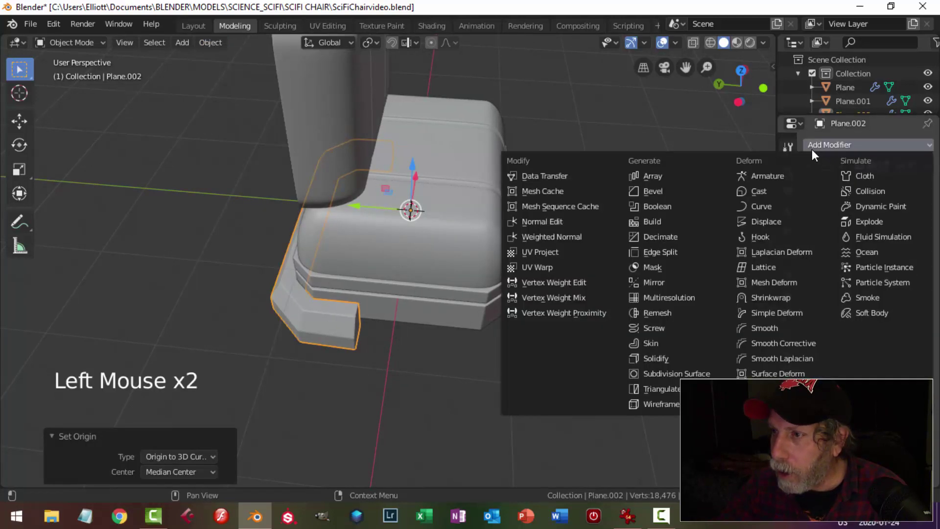
pyautogui.click(668, 279)
pyautogui.click(813, 260)
pyautogui.click(813, 245)
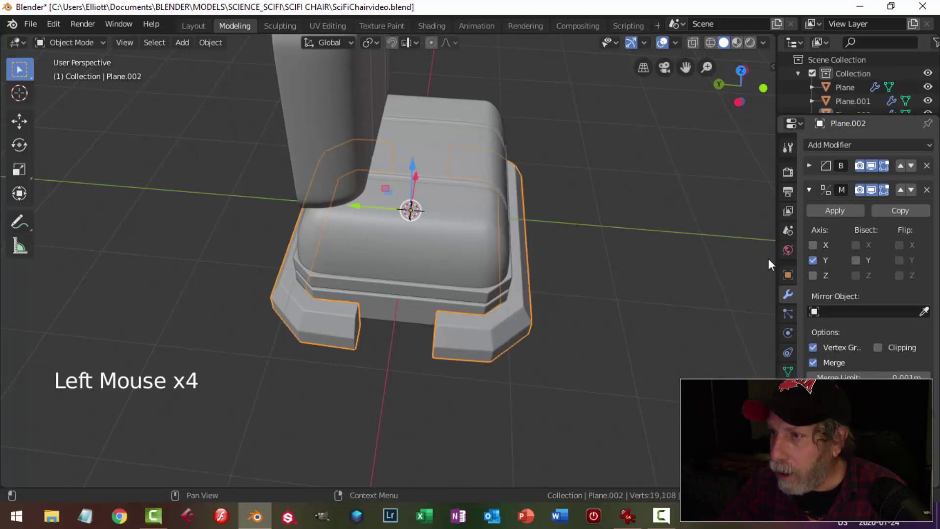
# - Examine the mirrored feet around the chair and compare them with the chair and table reference image in IrfanView
pyautogui.moveTo(768, 258); pyautogui.dragTo(547, 287, button='middle')
pyautogui.hotkey('alt', 'a')
pyautogui.moveTo(627, 303); pyautogui.dragTo(630, 257, button='middle')
pyautogui.scroll(-1, 445, 300)
pyautogui.moveTo(445, 300); pyautogui.dragTo(600, 366, button='middle')
pyautogui.scroll(-3, 441, 281)
pyautogui.scroll(2, 553, 324)
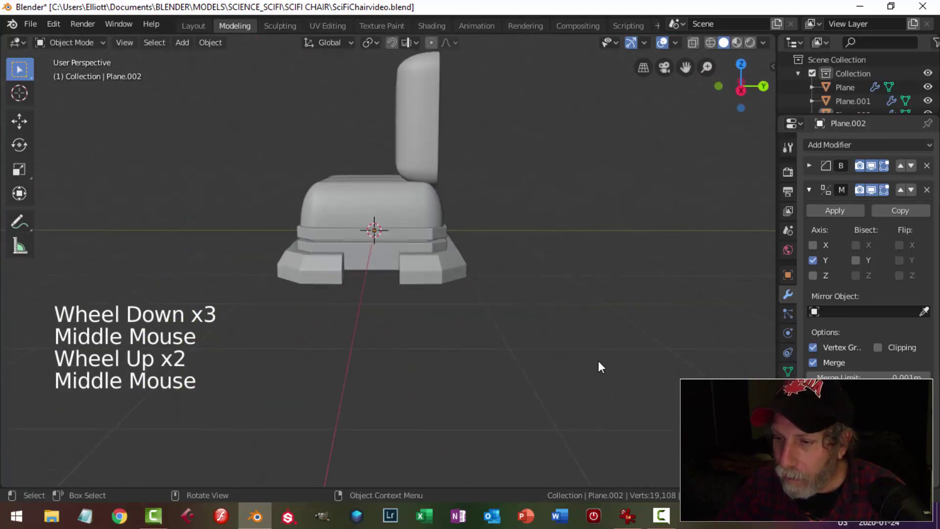
pyautogui.click(625, 517)
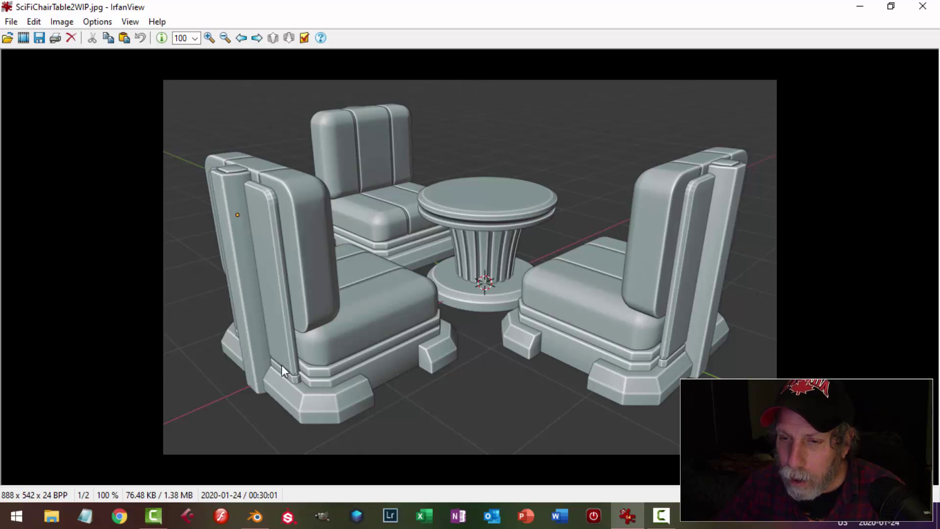
pyautogui.click(627, 515)
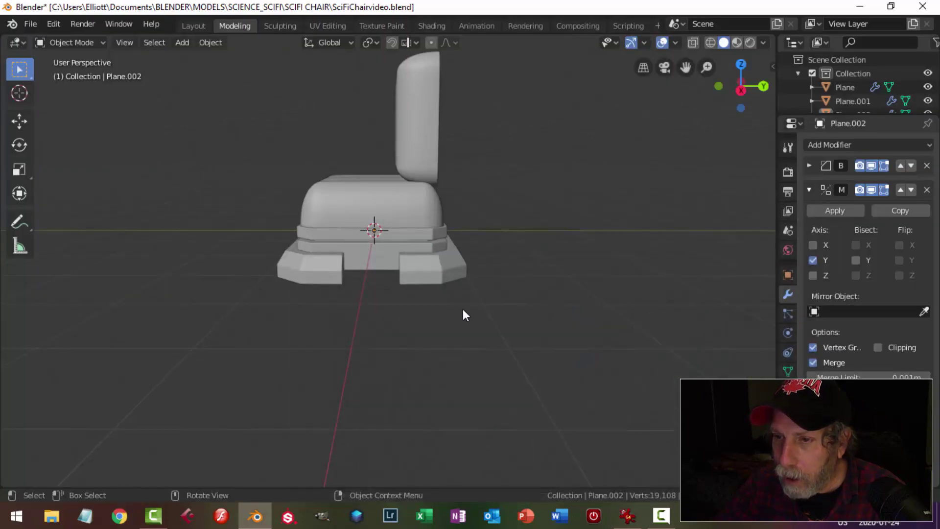
# - Delete the unneeded object, add a 2 m plane, and move it about 2.27 m along Y behind the chair
pyautogui.press('x')
pyautogui.click(505, 246)
pyautogui.hotkey('shift', 'a')
pyautogui.moveTo(477, 235)
pyautogui.click(562, 233)
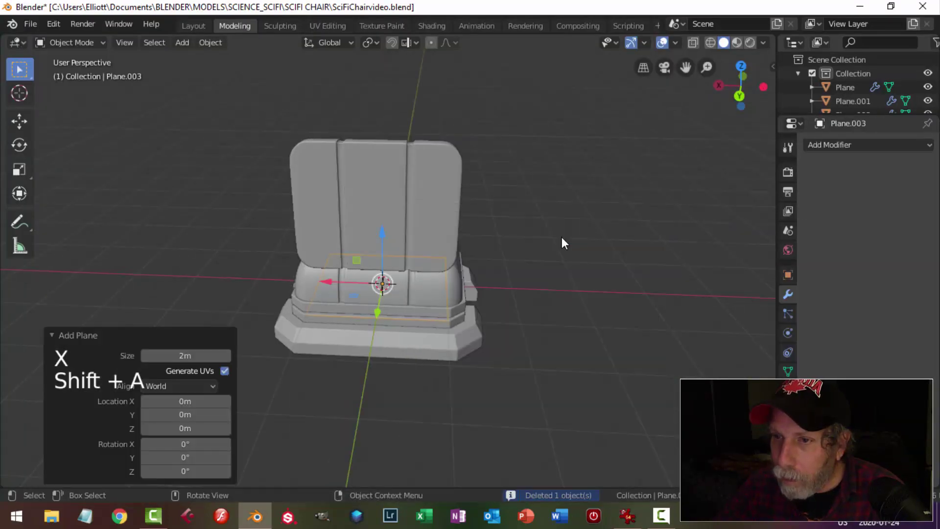
pyautogui.moveTo(562, 240); pyautogui.dragTo(453, 252, button='middle')
pyautogui.moveTo(401, 302); pyautogui.dragTo(241, 301)
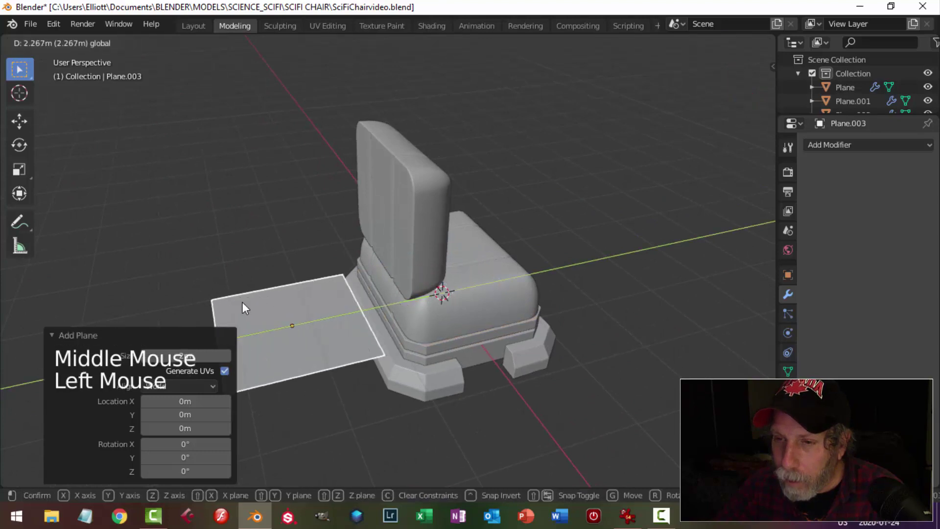
pyautogui.keyDown('shift'); pyautogui.moveTo(242, 302); pyautogui.dragTo(427, 272, button='middle'); pyautogui.keyUp('shift')
# - In Edit Mode, rotate the plane 90° about X, bring it close behind the chair, and raise it 0.838 m
pyautogui.press('Tab')
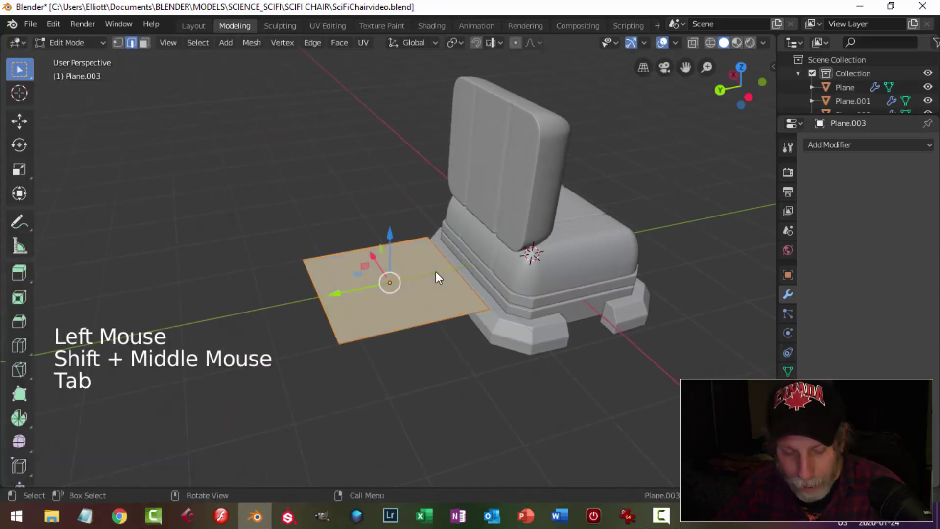
pyautogui.write('rx90')
pyautogui.press('Return')
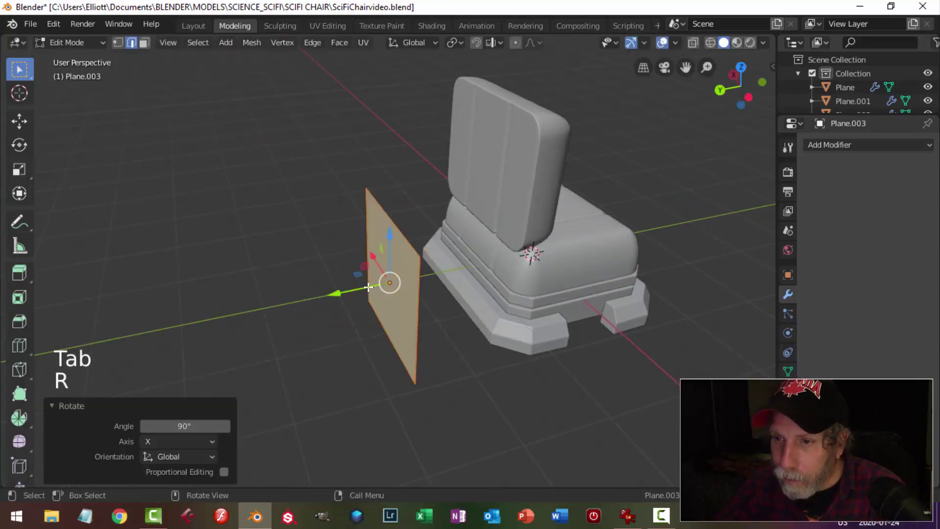
pyautogui.moveTo(368, 286); pyautogui.dragTo(444, 280)
pyautogui.scroll(2, 500, 309)
pyautogui.moveTo(505, 220); pyautogui.dragTo(527, 155)
pyautogui.moveTo(526, 156); pyautogui.dragTo(628, 245, button='middle')
# - Narrow the upright plane along X so that it sits within the width of the back cushion
pyautogui.press('s')
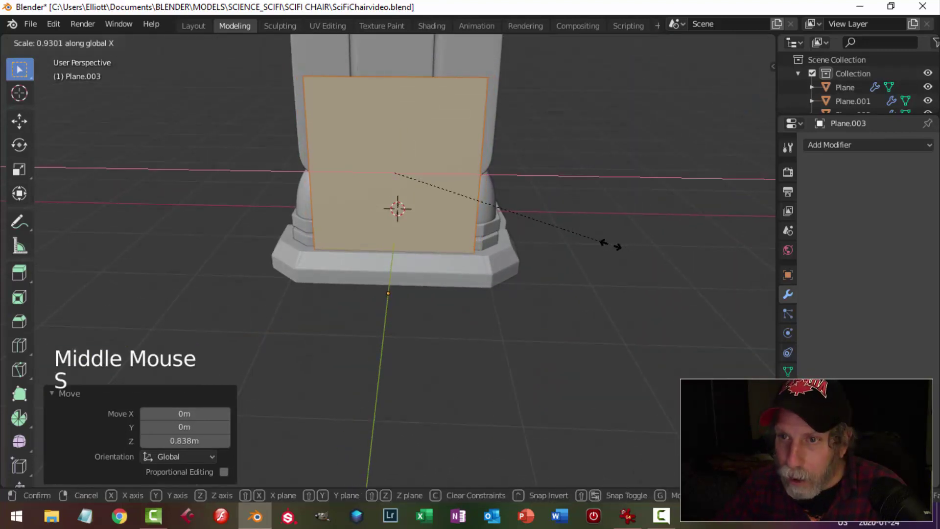
pyautogui.click(597, 243)
pyautogui.hotkey('alt', 'a')
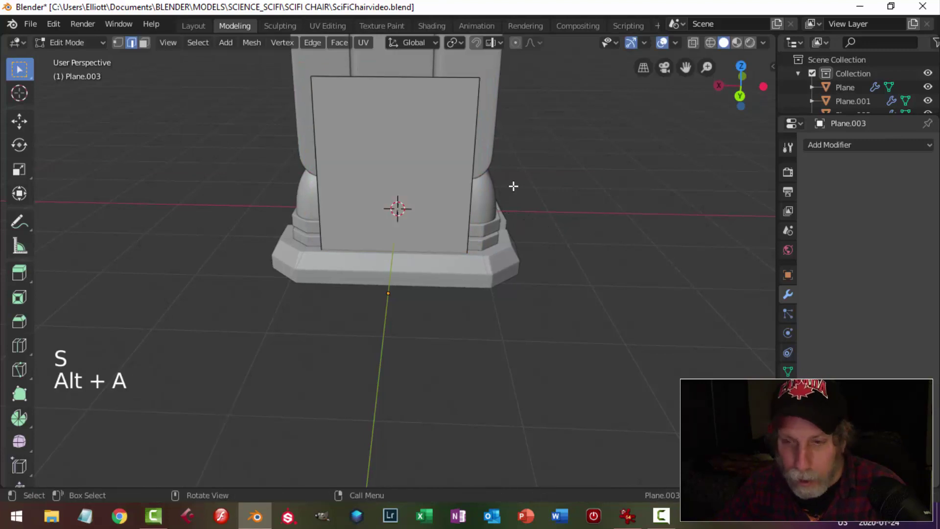
# - Raise the plane's top edge to just below the top of the back cushion, using the back view
pyautogui.press('2')
pyautogui.click(426, 77)
pyautogui.press('ctrl+KP_1')
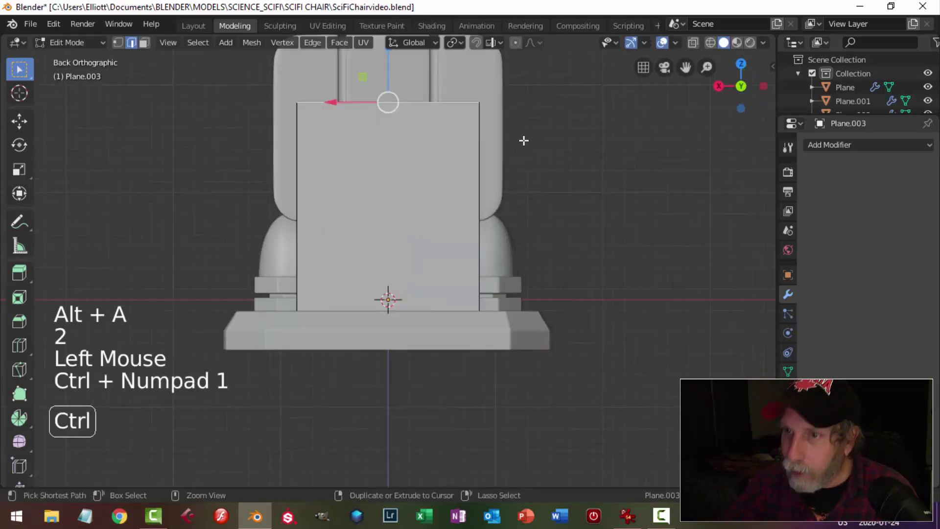
pyautogui.scroll(-3, 505, 159)
pyautogui.keyDown('shift'); pyautogui.moveTo(505, 159); pyautogui.dragTo(507, 269, button='middle'); pyautogui.keyUp('shift')
pyautogui.scroll(3, 502, 267)
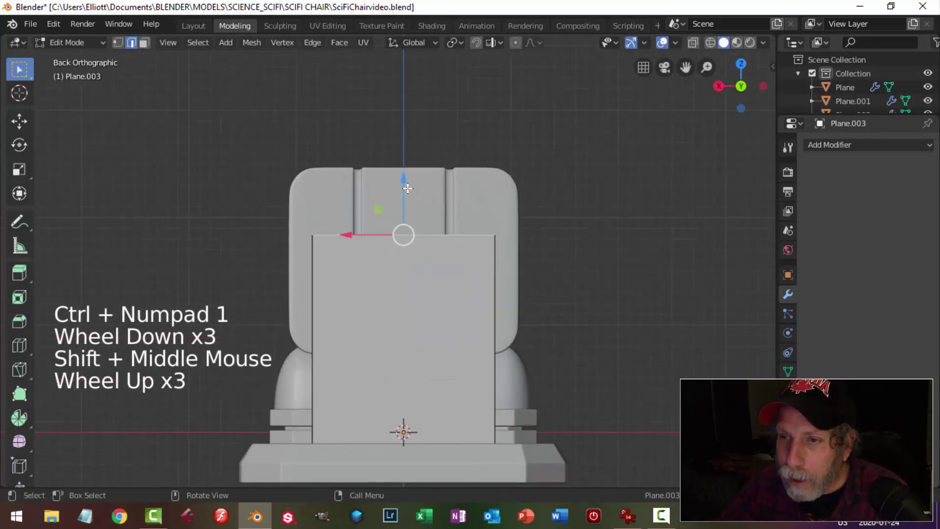
pyautogui.moveTo(408, 188); pyautogui.dragTo(408, 120)
pyautogui.hotkey('alt', 'a')
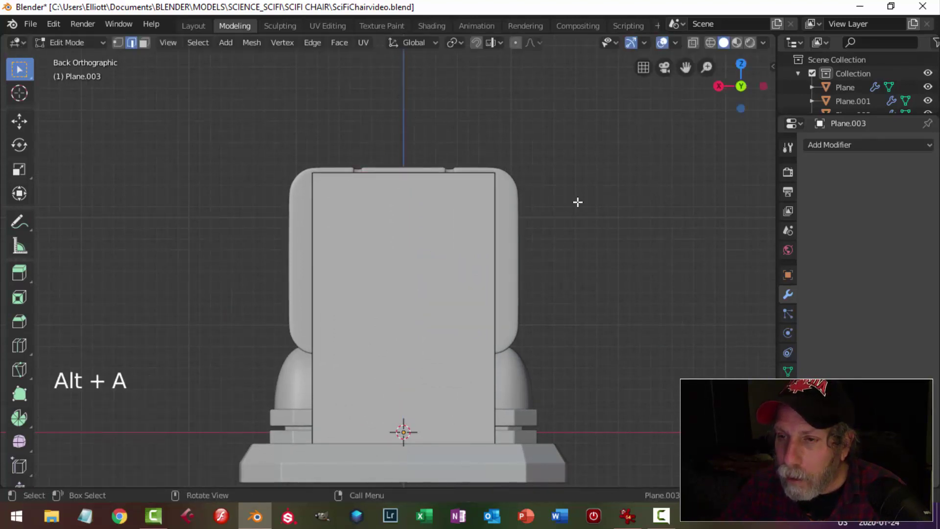
# - Round the plane's two top corners with a vertex bevel of about 0.075 m and 4 segments
pyautogui.moveTo(577, 201); pyautogui.dragTo(558, 225, button='middle')
pyautogui.press('1')
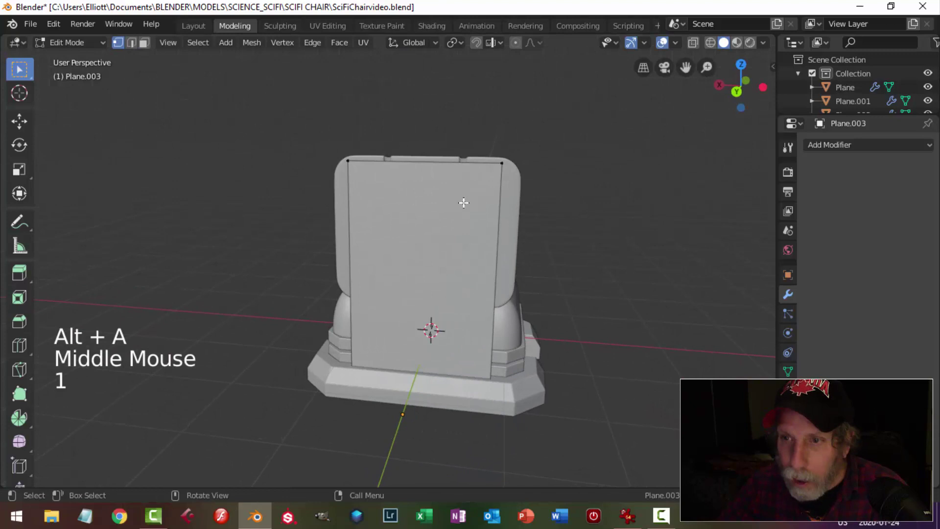
pyautogui.click(348, 162)
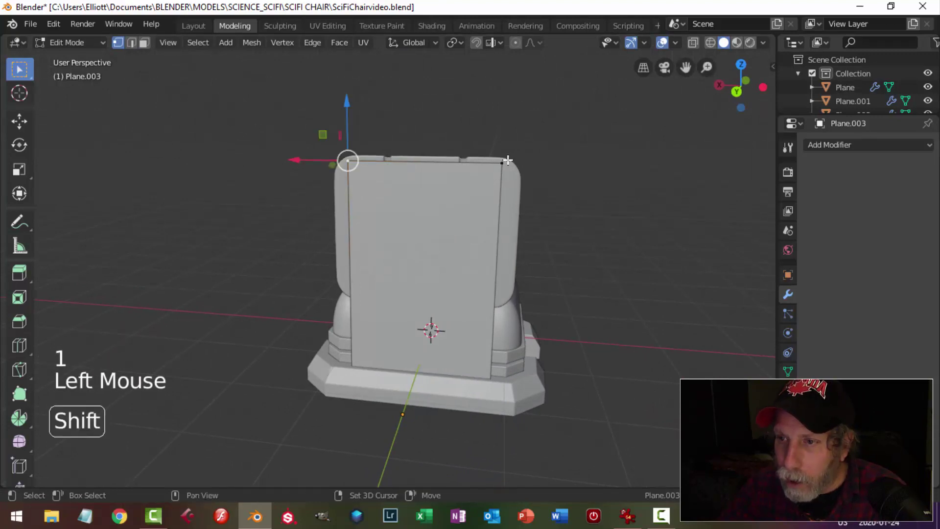
pyautogui.keyDown('shift'); pyautogui.click(507, 160); pyautogui.keyUp('shift')
pyautogui.keyDown('shift'); pyautogui.click(496, 164); pyautogui.keyUp('shift')
pyautogui.moveTo(497, 163); pyautogui.dragTo(537, 249, button='middle')
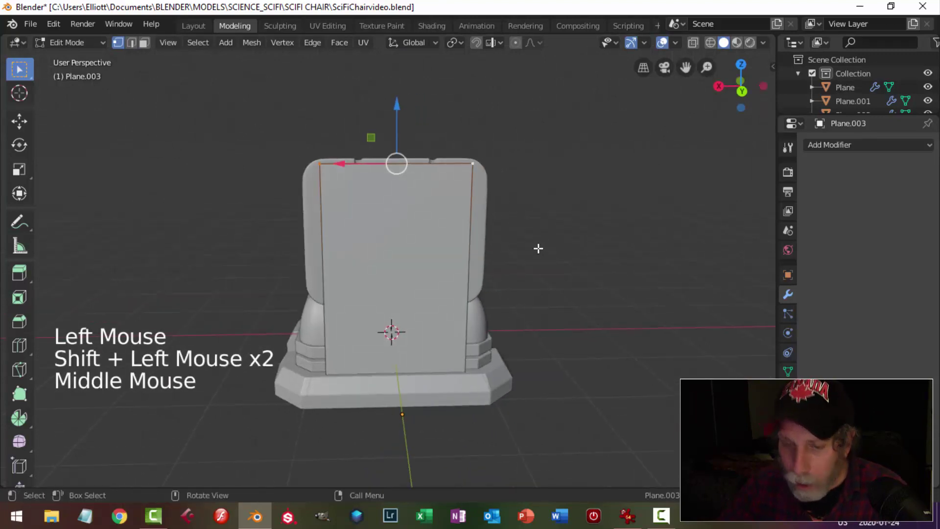
pyautogui.hotkey('shift', 'ctrl', 'b')
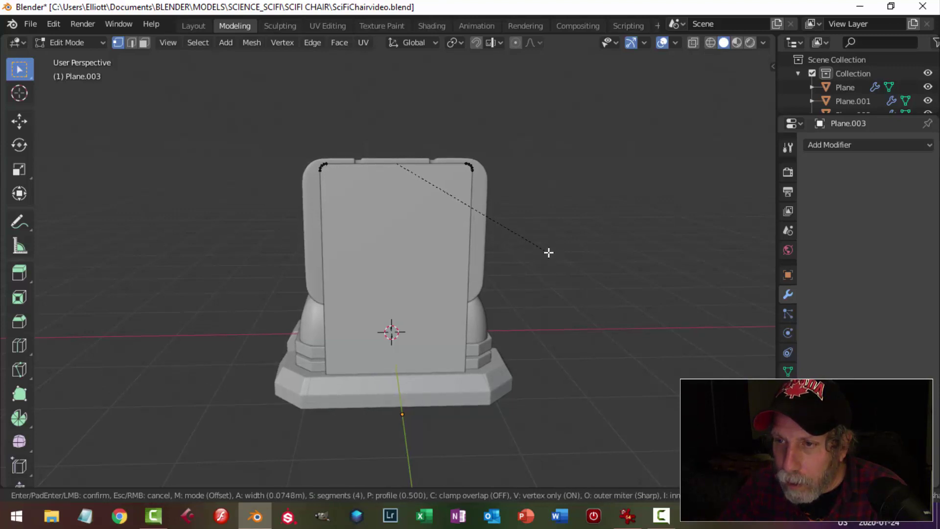
pyautogui.click(550, 255)
pyautogui.hotkey('alt', 'a')
pyautogui.scroll(3, 485, 244)
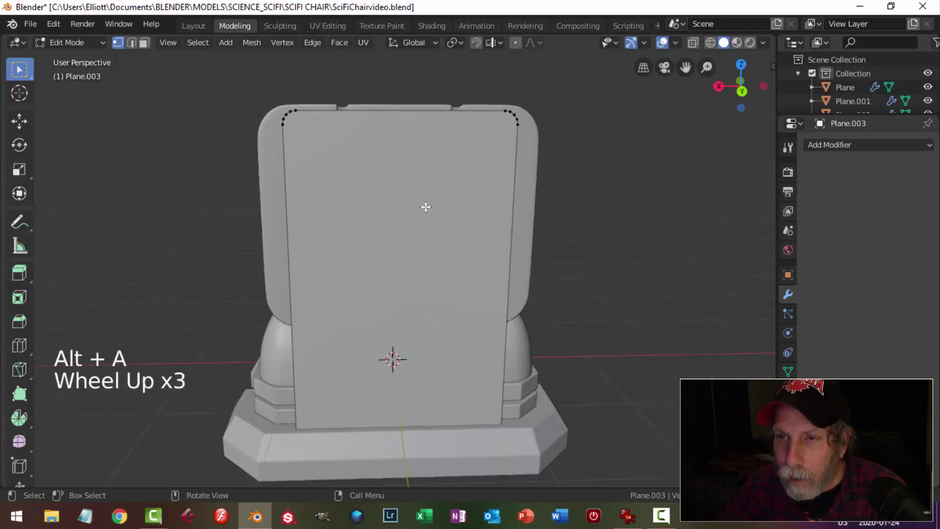
pyautogui.keyDown('shift'); pyautogui.moveTo(425, 206); pyautogui.dragTo(519, 249, button='middle'); pyautogui.keyUp('shift')
pyautogui.scroll(-2, 430, 240)
pyautogui.scroll(-1, 479, 279)
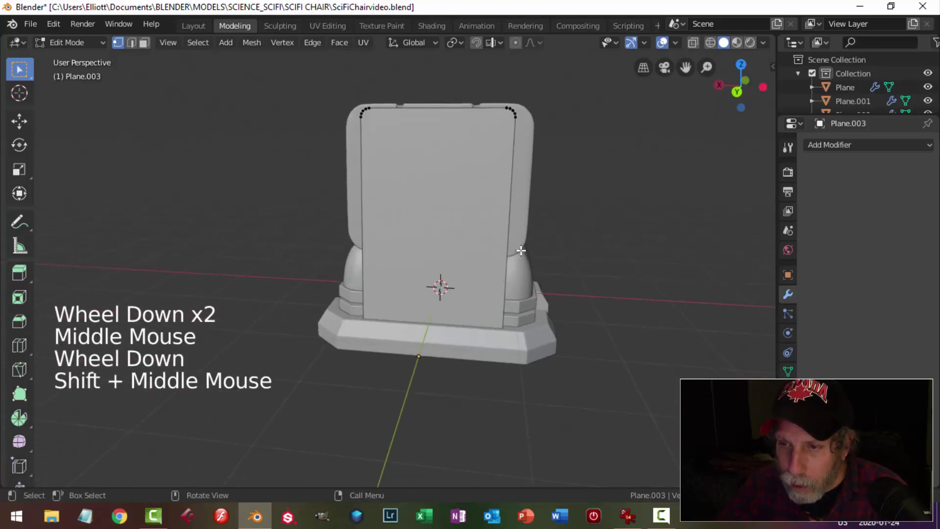
# - Hide all other objects and delete the plane's two bottom vertices
pyautogui.press('Tab')
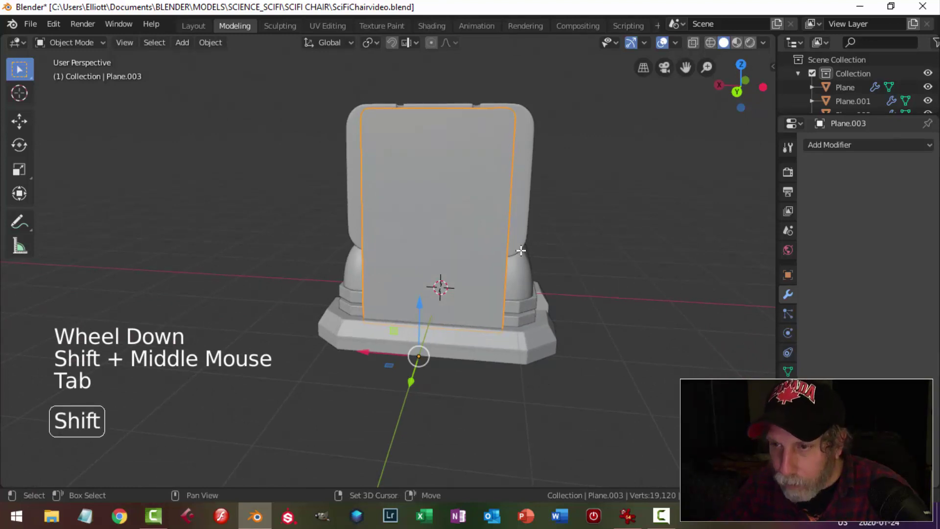
pyautogui.hotkey('shift', 'h')
pyautogui.press('Tab')
pyautogui.click(361, 319)
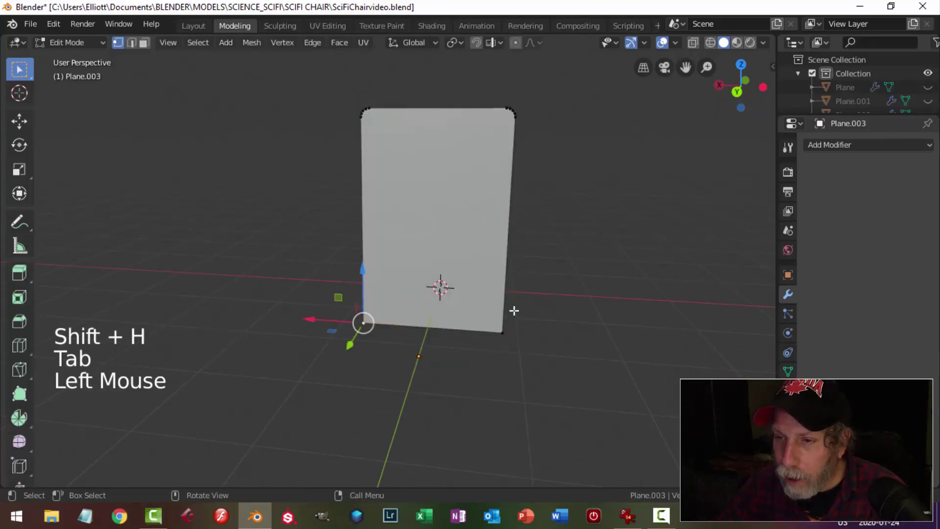
pyautogui.keyDown('shift'); pyautogui.click(509, 332); pyautogui.keyUp('shift')
pyautogui.moveTo(531, 350); pyautogui.dragTo(501, 315, button='middle')
pyautogui.hotkey('alt', 'a')
pyautogui.click(367, 308)
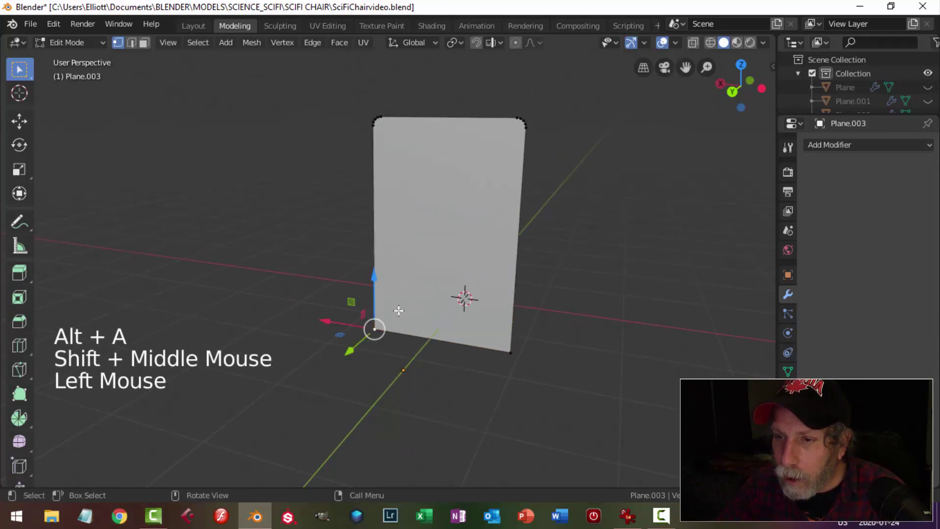
pyautogui.keyDown('shift'); pyautogui.click(512, 351); pyautogui.keyUp('shift')
pyautogui.press('x')
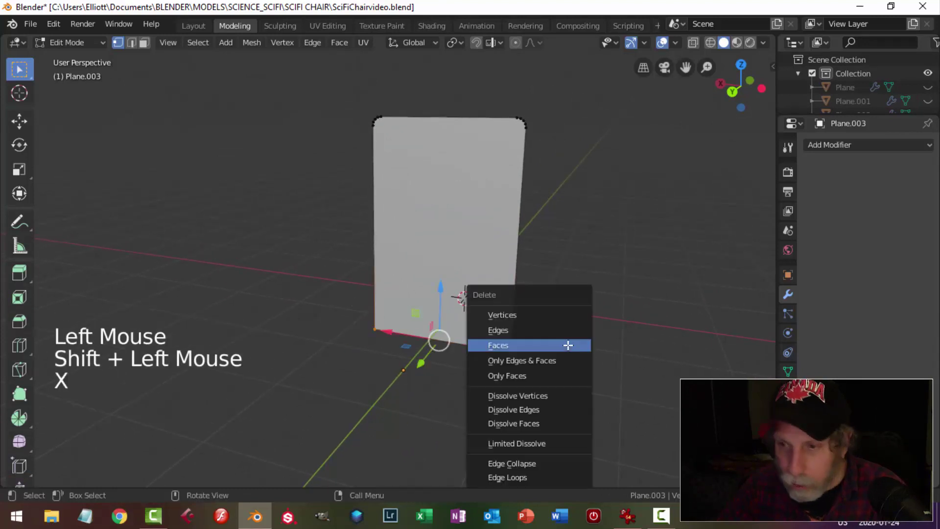
pyautogui.click(513, 313)
# - Extrude the remaining top outline 1.9 m downward and flatten the new lower edge along Z
pyautogui.press('a')
pyautogui.moveTo(424, 263); pyautogui.dragTo(468, 270, button='middle')
pyautogui.press('ctrl+KP_1')
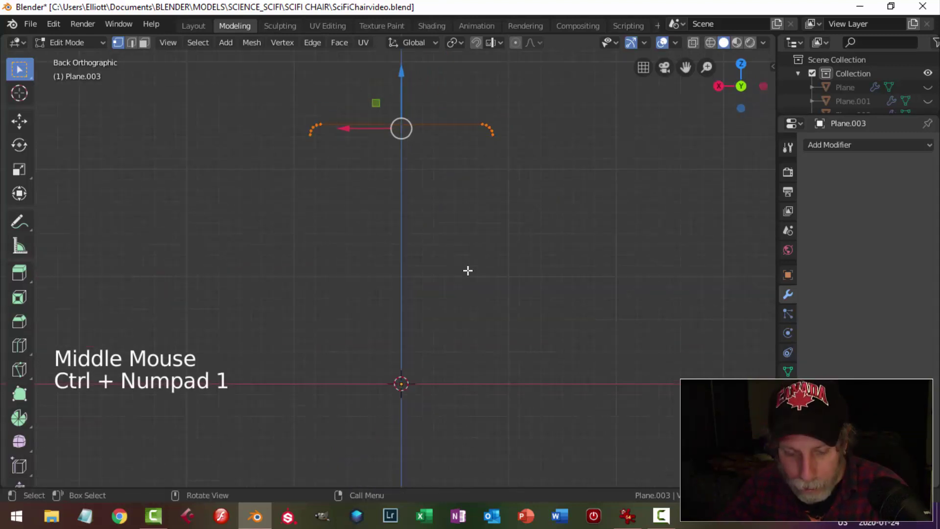
pyautogui.press('e')
pyautogui.moveTo(402, 76); pyautogui.dragTo(415, 279)
pyautogui.press('s')
pyautogui.press('z')
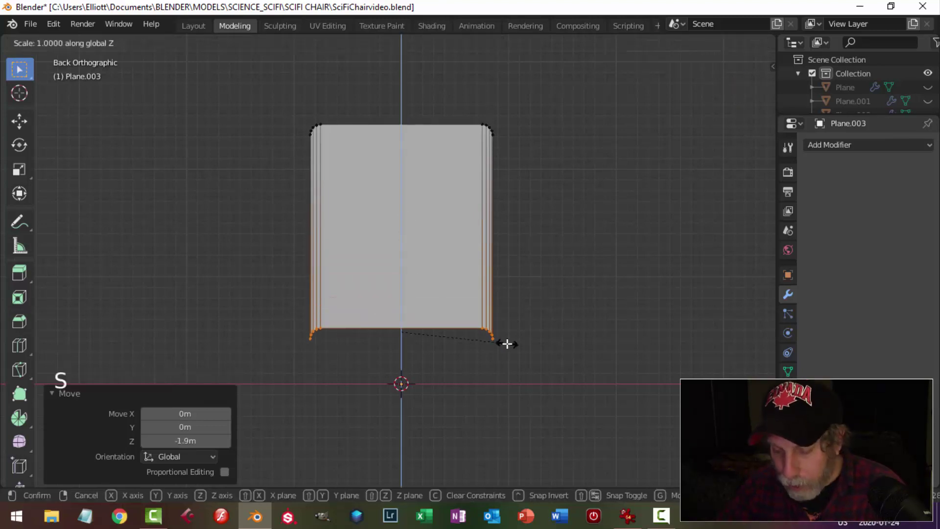
pyautogui.press('Return')
pyautogui.hotkey('alt', 'a')
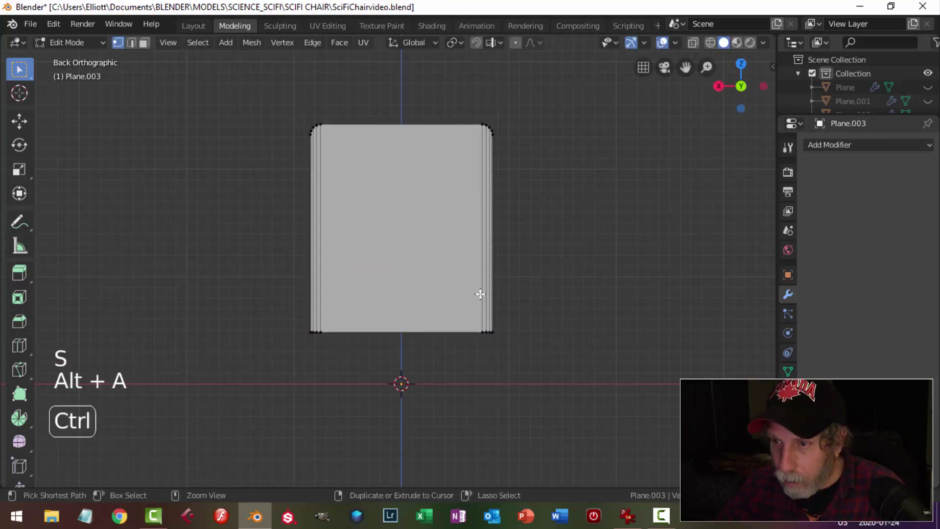
# - Unhide the rest of the chair and reopen the back panel in Edit Mode from the back view
pyautogui.hotkey('ctrl', 'r')
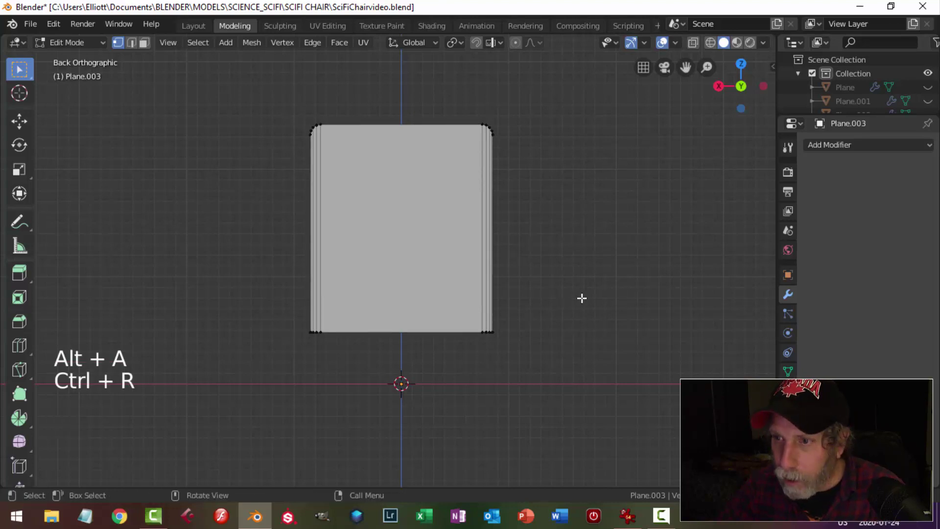
pyautogui.moveTo(581, 295); pyautogui.dragTo(489, 314, button='middle')
pyautogui.press('Tab')
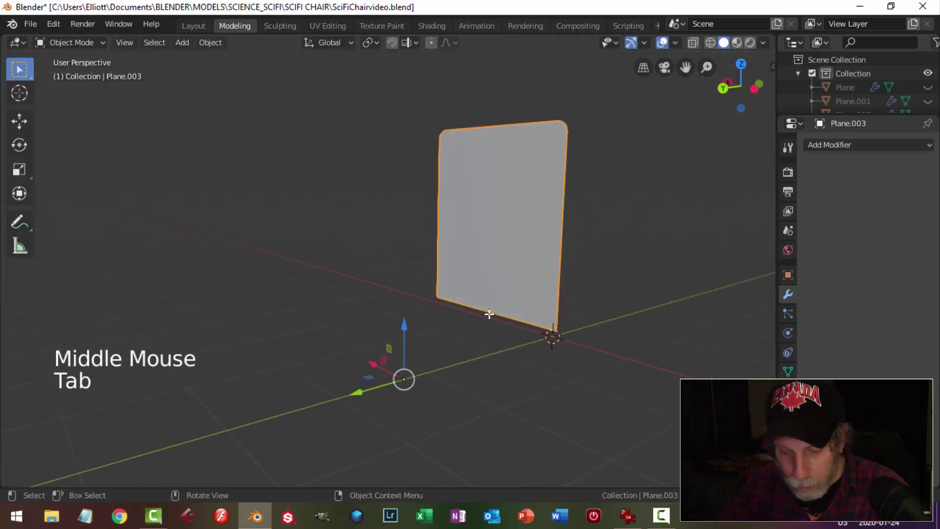
pyautogui.hotkey('alt', 'h')
pyautogui.hotkey('alt', 'a')
pyautogui.click(509, 299)
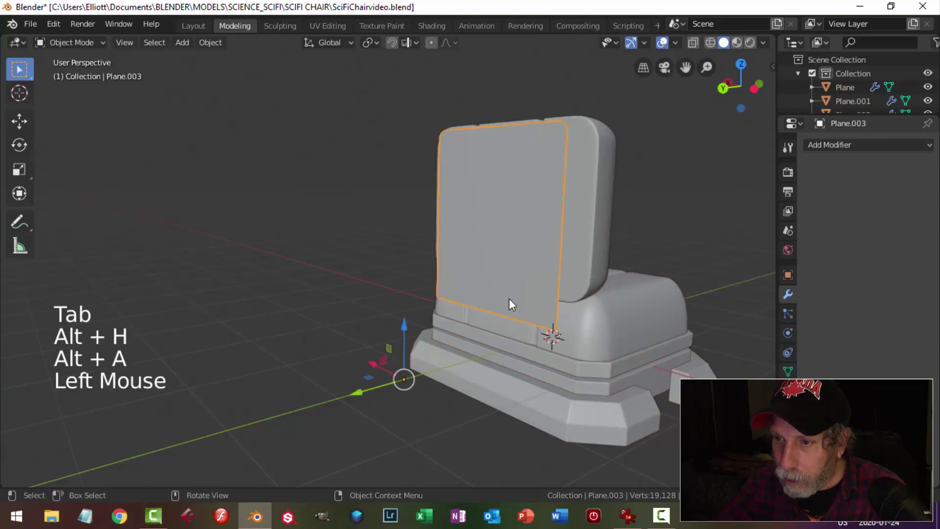
pyautogui.press('Tab')
pyautogui.moveTo(509, 298); pyautogui.dragTo(581, 308, button='middle')
pyautogui.press('ctrl+KP_1')
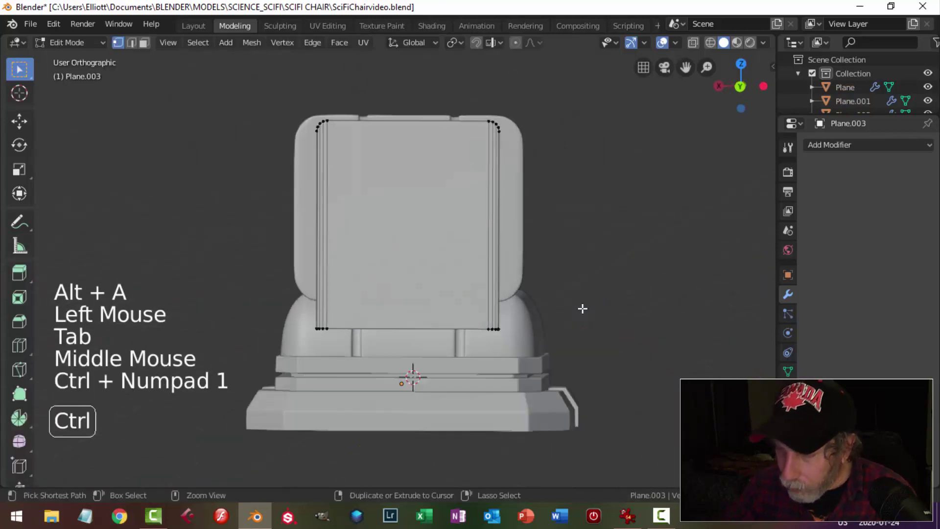
# - Move the bottom vertices of the back panel about 0.53 m down along Z toward the chair base
pyautogui.press('z')
pyautogui.click(504, 311)
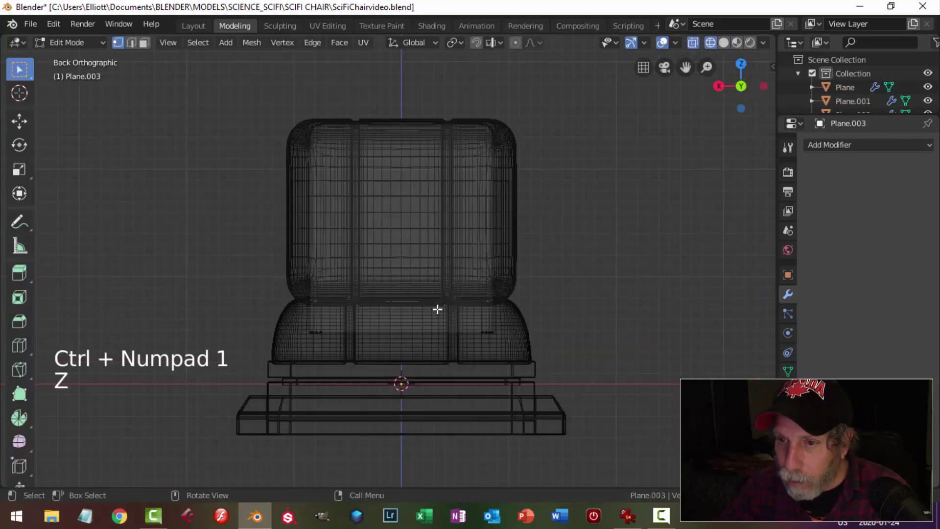
pyautogui.press('b')
pyautogui.moveTo(277, 310); pyautogui.dragTo(524, 372)
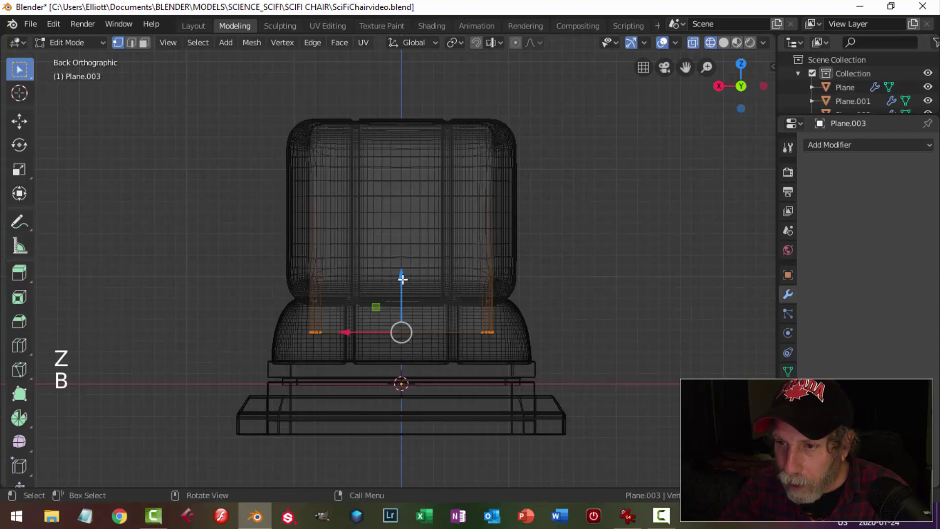
pyautogui.moveTo(402, 279); pyautogui.dragTo(402, 336)
pyautogui.moveTo(560, 332); pyautogui.dragTo(430, 347, button='middle')
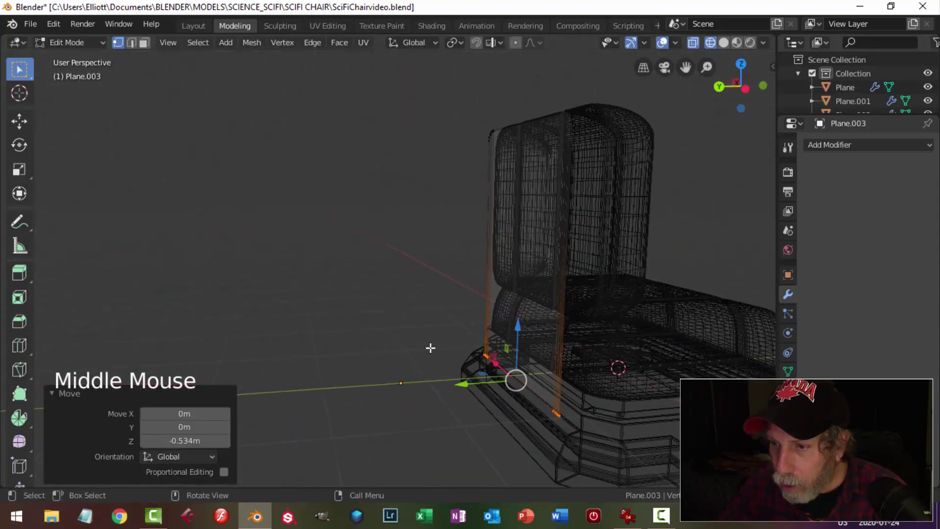
pyautogui.keyDown('shift'); pyautogui.moveTo(518, 350); pyautogui.dragTo(464, 308, button='middle'); pyautogui.keyUp('shift')
# - Lower the panel's bottom edge slightly further to meet the rear foot, with solid shading on, and deselect everything
pyautogui.press('z')
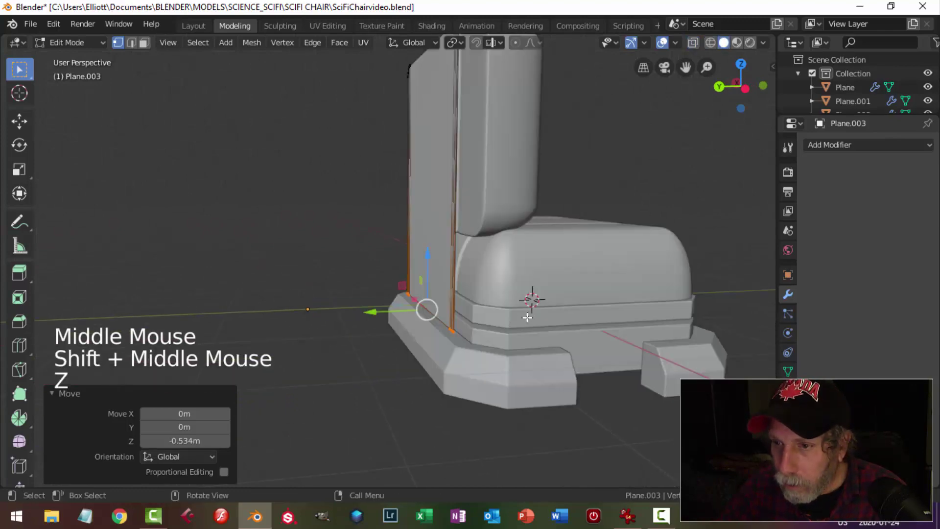
pyautogui.scroll(2, 489, 318)
pyautogui.moveTo(446, 277); pyautogui.dragTo(447, 293)
pyautogui.hotkey('alt', 'a')
pyautogui.moveTo(539, 301); pyautogui.dragTo(463, 321, button='middle')
pyautogui.moveTo(543, 318); pyautogui.dragTo(554, 318, button='middle')
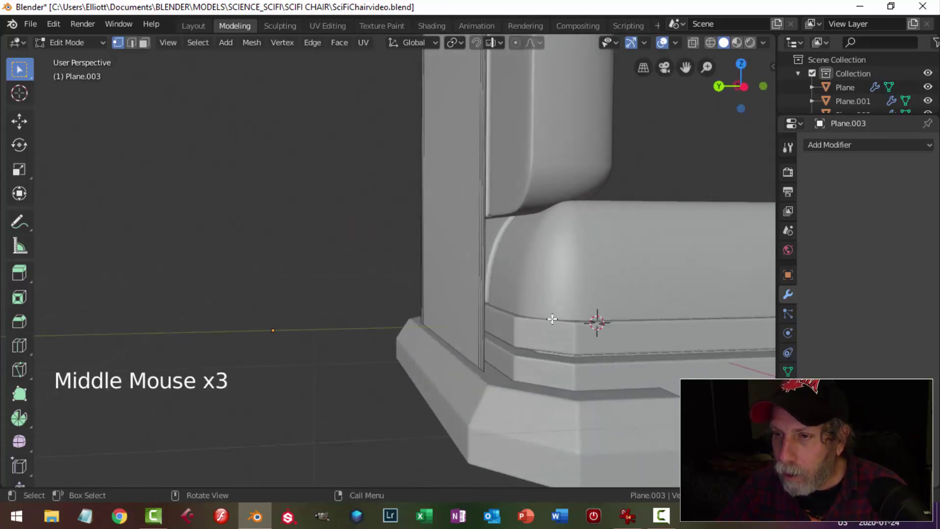
# - Select all of the back panel's geometry and compare it with the chair and table reference image in IrfanView before returning to Blender
pyautogui.press('Tab')
pyautogui.scroll(-2, 541, 316)
pyautogui.hotkey('alt', 'a')
pyautogui.moveTo(523, 275); pyautogui.dragTo(485, 319, button='middle')
pyautogui.press('Tab')
pyautogui.press('a')
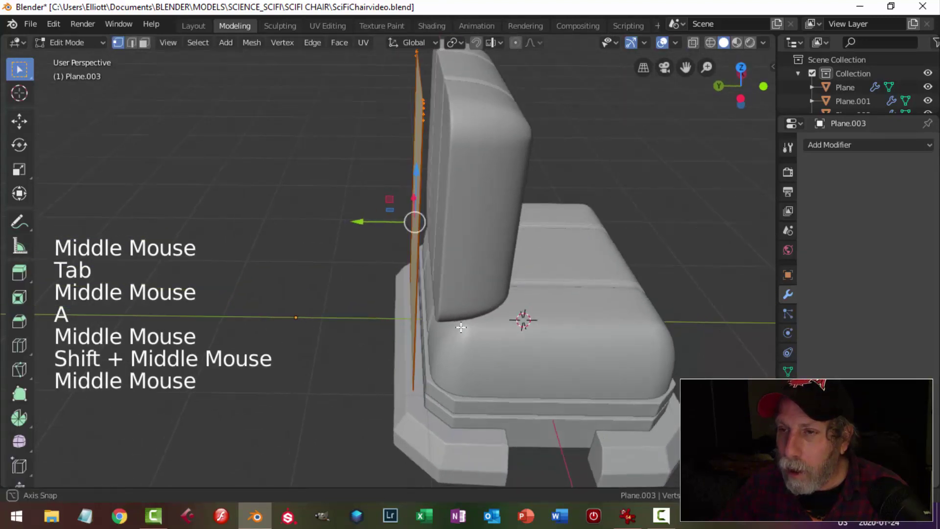
pyautogui.click(627, 516)
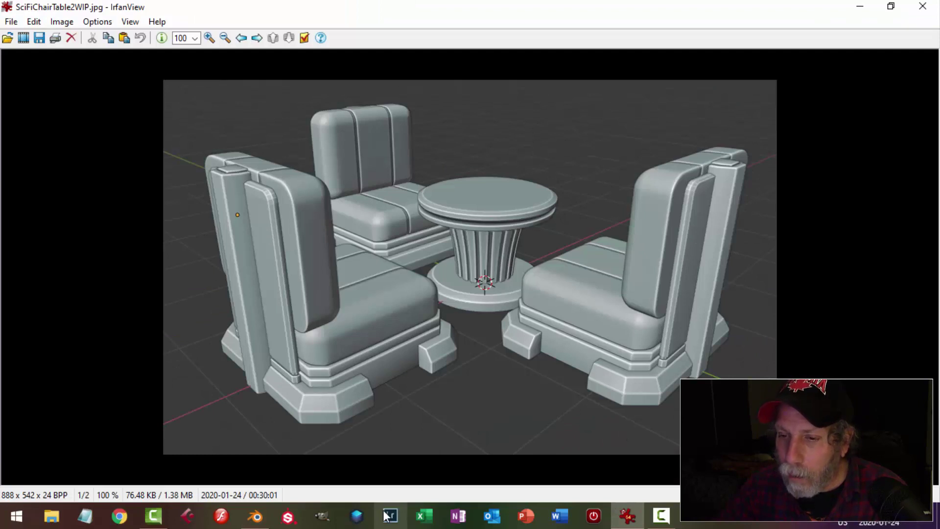
pyautogui.click(255, 515)
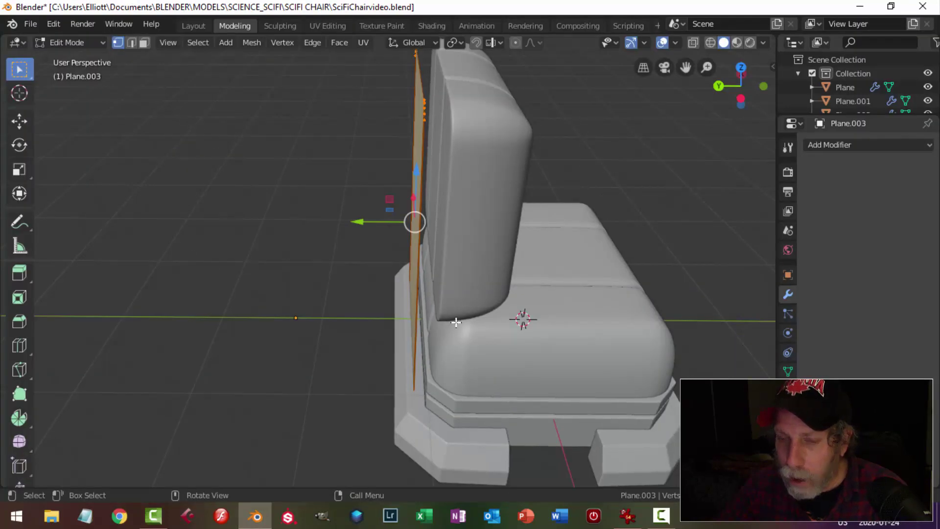
# - Extrude the back panel, move the new face about 0.055 m toward the cushion along Y and scale it to about 1.033
pyautogui.press('e')
pyautogui.rightClick(449, 308)
pyautogui.moveTo(367, 223); pyautogui.dragTo(372, 222)
pyautogui.press('s')
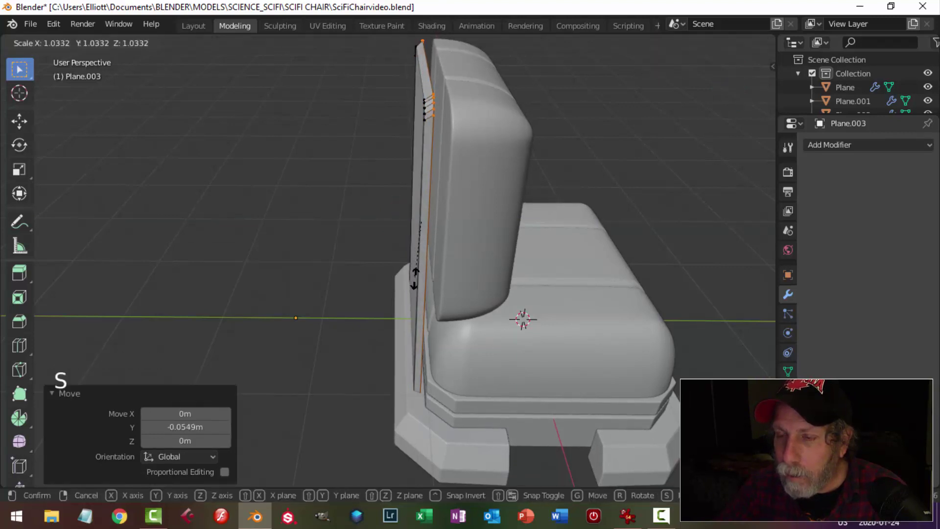
pyautogui.click(414, 279)
pyautogui.moveTo(478, 295)
pyautogui.mouseDown(button='middle')
pyautogui.moveTo(477, 306)
pyautogui.moveTo(469, 296)
pyautogui.mouseUp(button='middle')
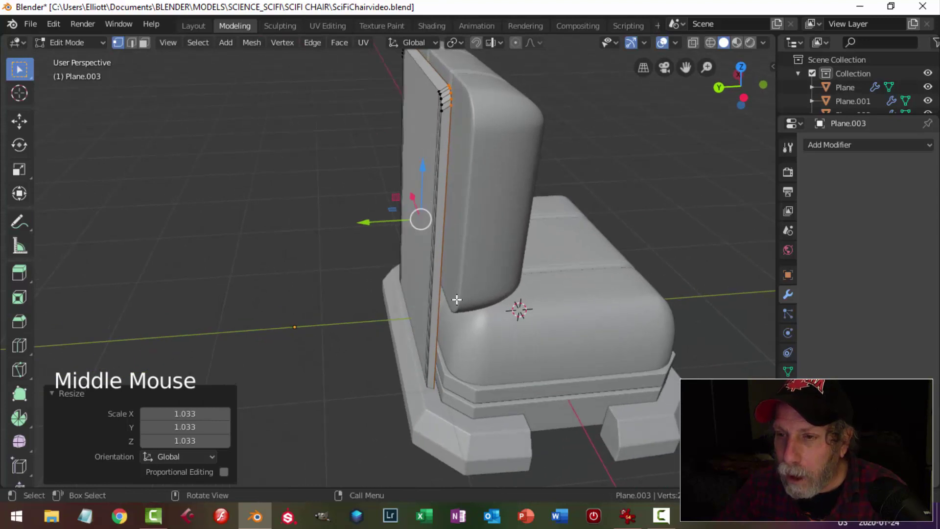
# - Extrude the panel's enlarged outline once more toward the cushion along Y and return to Object Mode
pyautogui.press('e')
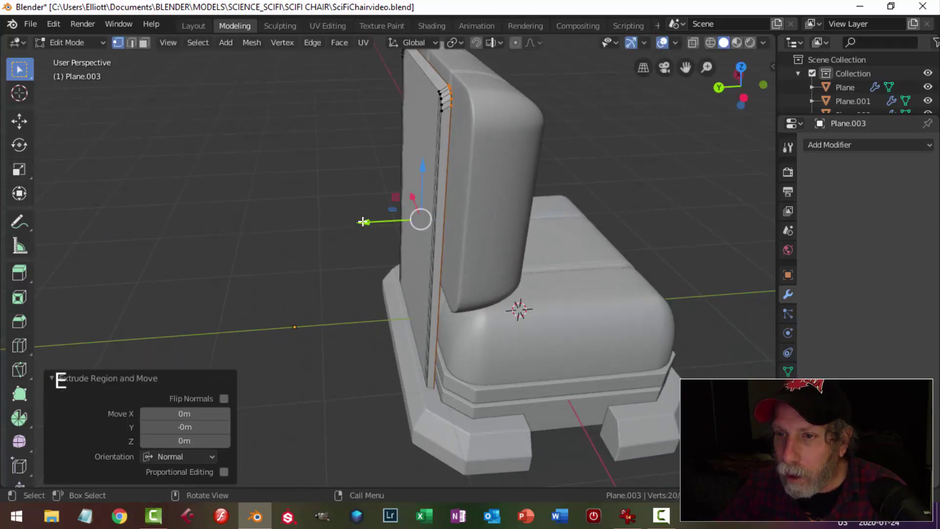
pyautogui.moveTo(363, 222); pyautogui.dragTo(377, 220)
pyautogui.hotkey('alt', 'a')
pyautogui.press('Tab')
pyautogui.hotkey('alt', 'a')
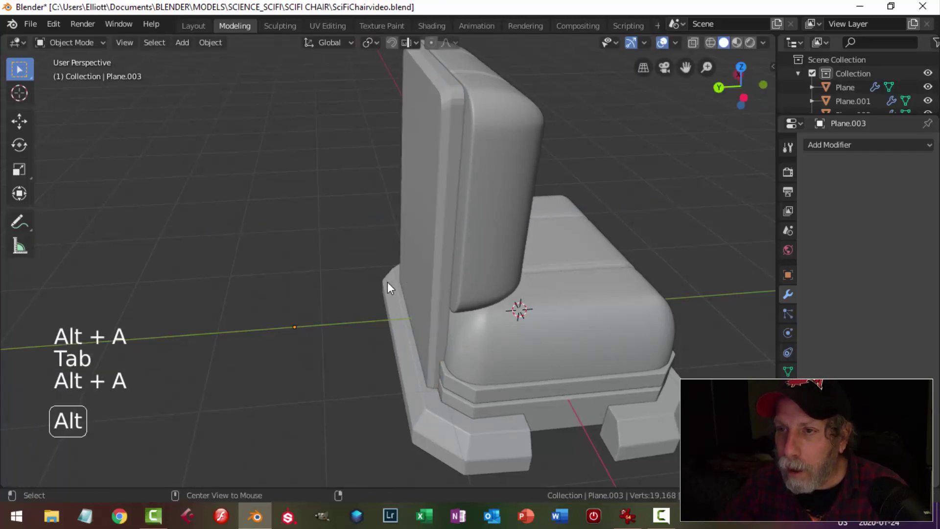
# - Narrow the whole back panel to 0.955 along X from the back view
pyautogui.moveTo(387, 281); pyautogui.dragTo(521, 265, button='middle')
pyautogui.scroll(-3, 464, 282)
pyautogui.moveTo(464, 282); pyautogui.dragTo(415, 246, button='middle')
pyautogui.click(448, 229)
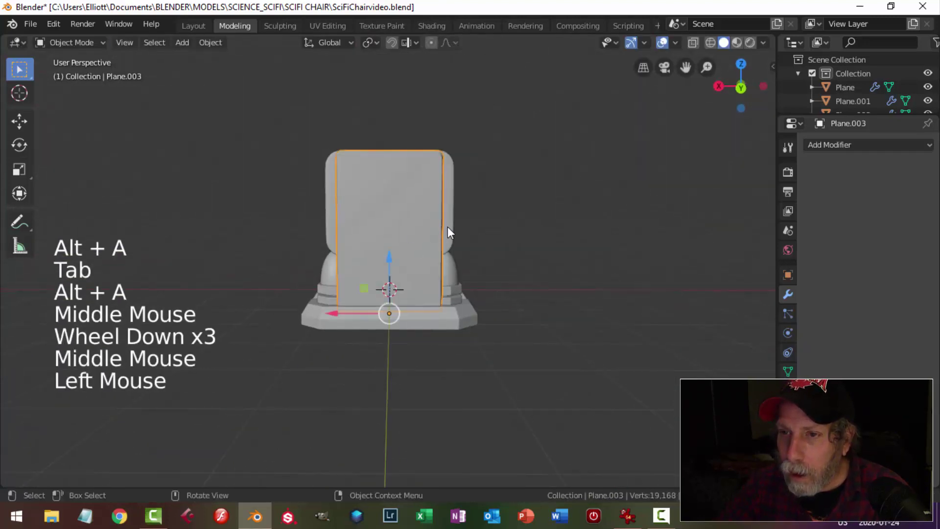
pyautogui.press('KP_1')
pyautogui.press('ctrl+KP_1')
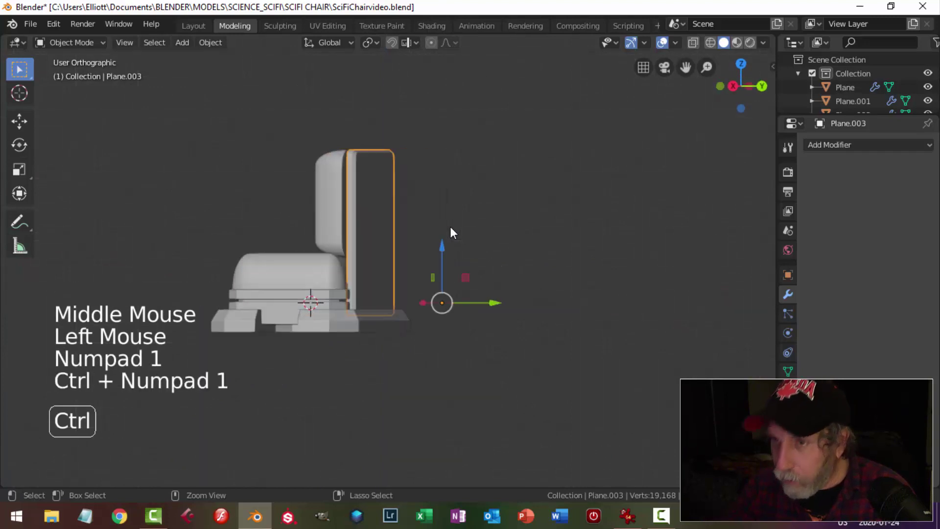
pyautogui.scroll(1, 450, 228)
pyautogui.scroll(2, 450, 226)
pyautogui.keyDown('shift'); pyautogui.moveTo(451, 226); pyautogui.dragTo(433, 342, button='middle'); pyautogui.keyUp('shift')
pyautogui.press('Tab')
pyautogui.press('a')
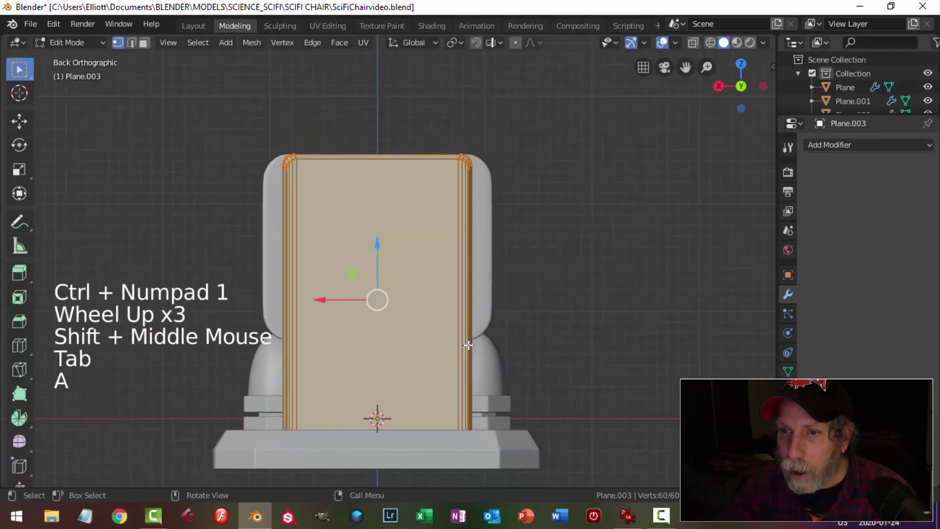
pyautogui.press('s')
pyautogui.press('x')
pyautogui.click(502, 347)
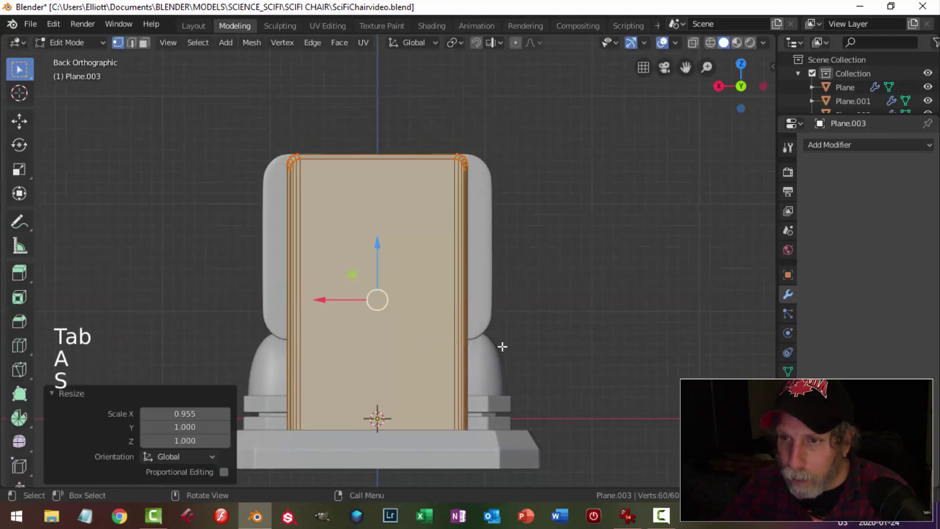
# - Shorten the back panel to about 0.986 along Z and leave Edit Mode
pyautogui.press('s')
pyautogui.press('z')
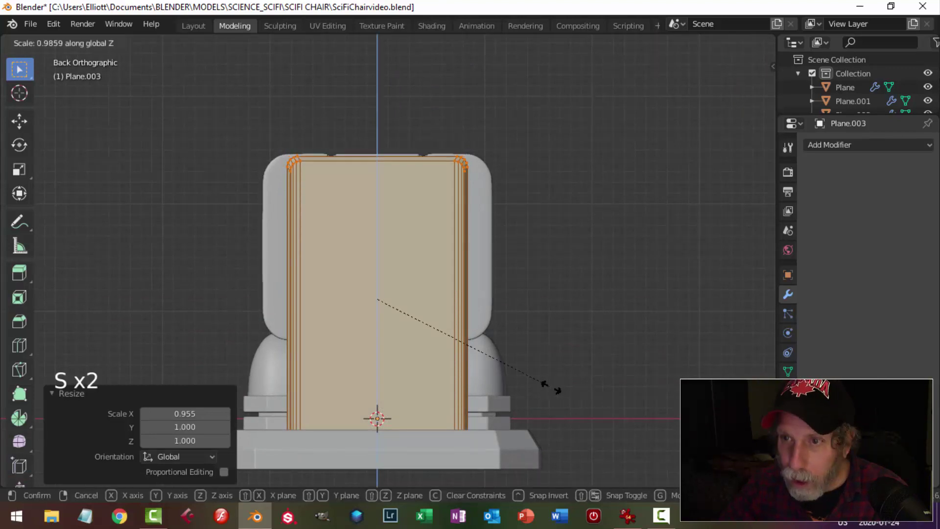
pyautogui.click(551, 380)
pyautogui.hotkey('alt', 'a')
pyautogui.moveTo(552, 381); pyautogui.dragTo(479, 340, button='middle')
pyautogui.press('Tab')
pyautogui.hotkey('alt', 'a')
# - Thin the back panel to about 0.78 along Y and shift it slightly closer to the backrest cushion
pyautogui.click(445, 275)
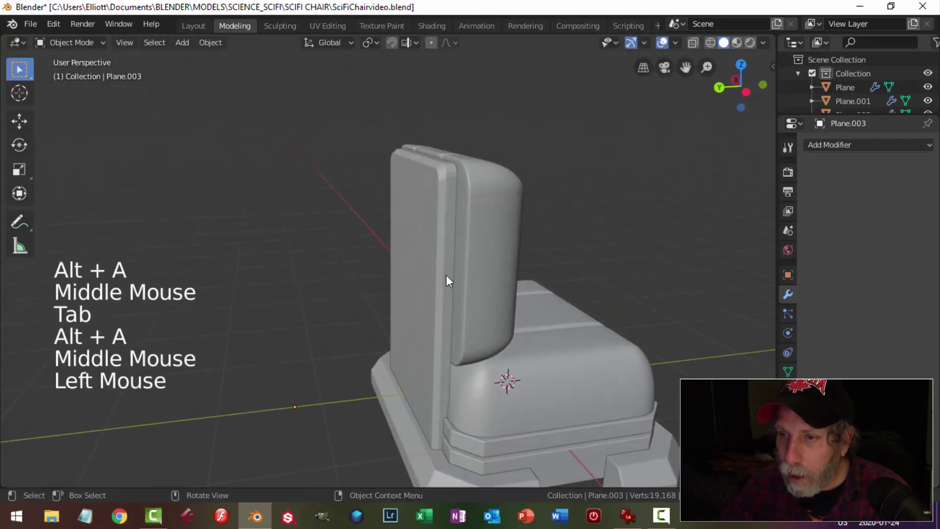
pyautogui.moveTo(446, 275); pyautogui.dragTo(475, 319, button='middle')
pyautogui.press('Tab')
pyautogui.press('a')
pyautogui.scroll(3, 466, 317)
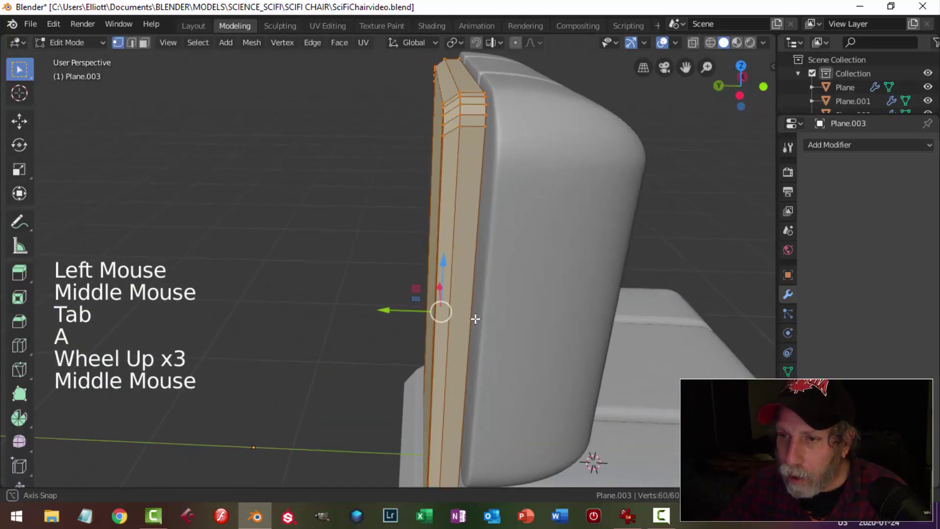
pyautogui.press('s')
pyautogui.press('y')
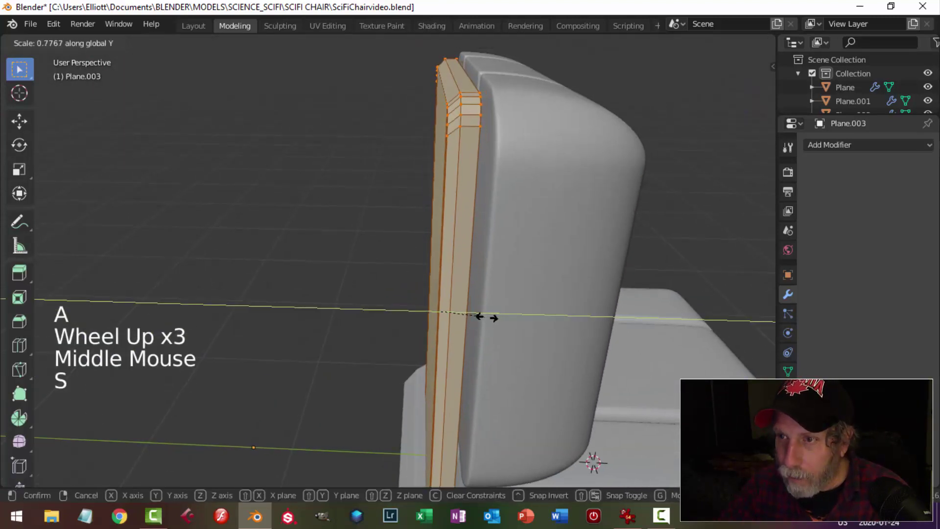
pyautogui.click(482, 315)
pyautogui.moveTo(384, 310); pyautogui.dragTo(392, 311)
pyautogui.hotkey('alt', 'a')
# - Add a horizontal loop cut around the back panel and slide it down near the base with a factor of about -0.83
pyautogui.scroll(-2, 424, 347)
pyautogui.keyDown('shift'); pyautogui.moveTo(424, 347); pyautogui.dragTo(521, 350, button='middle'); pyautogui.keyUp('shift')
pyautogui.press('Tab')
pyautogui.scroll(1, 548, 348)
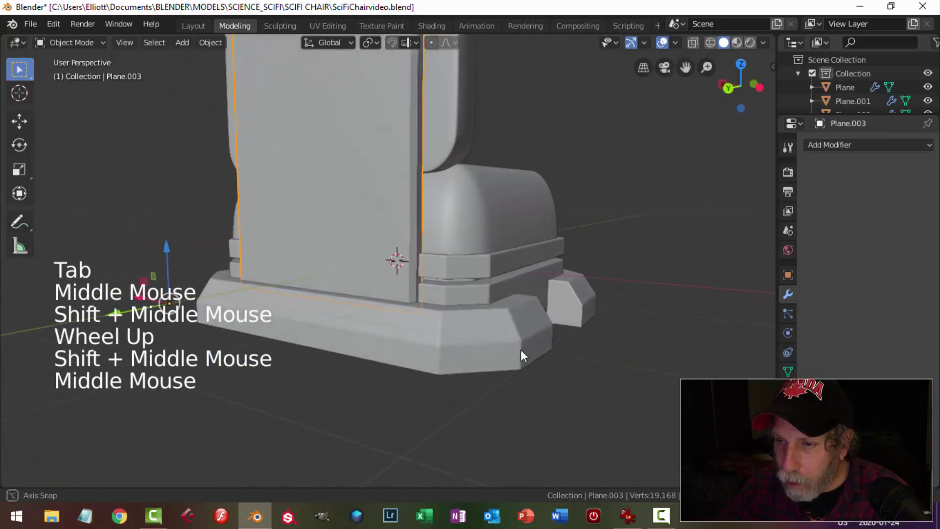
pyautogui.press('Tab')
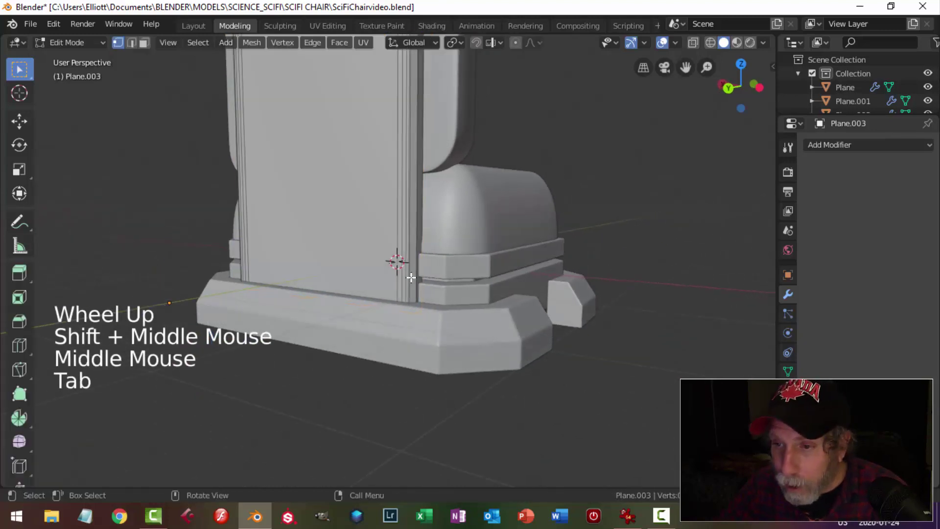
pyautogui.hotkey('ctrl', 'r')
pyautogui.click(411, 272)
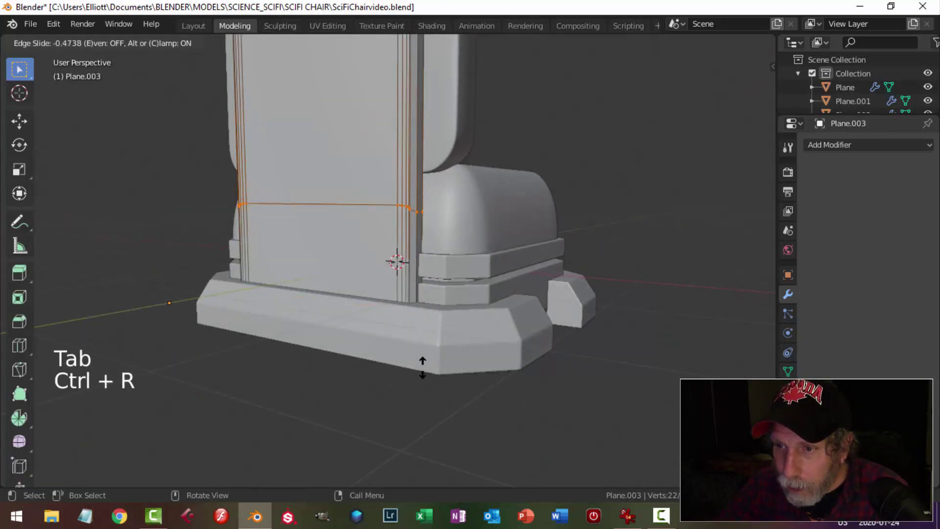
pyautogui.click(419, 438)
# - Flatten the new loop to zero along Z and lower it about 0.014 m to line up with the base's groove
pyautogui.moveTo(438, 336)
pyautogui.mouseDown(button='middle')
pyautogui.moveTo(463, 336)
pyautogui.moveTo(447, 333)
pyautogui.mouseUp(button='middle')
pyautogui.press('s')
pyautogui.press('z')
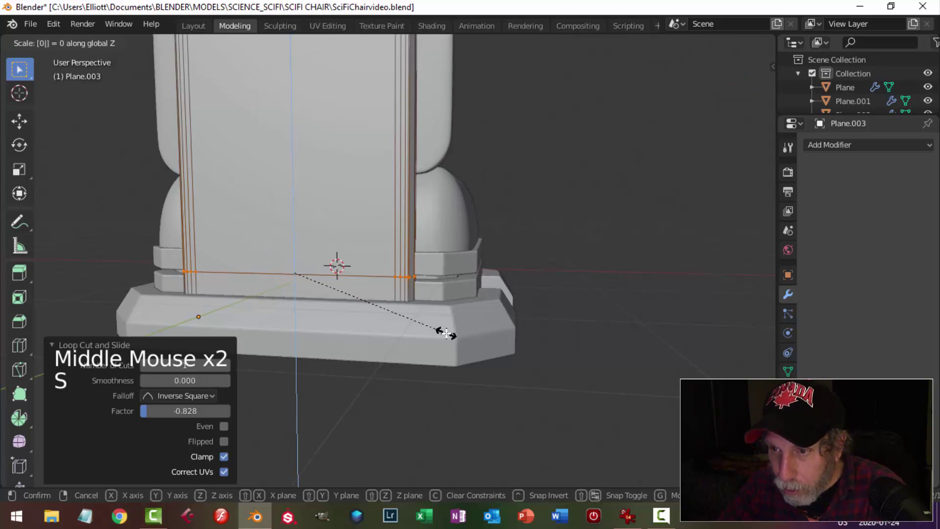
pyautogui.press('Return')
pyautogui.scroll(2, 318, 257)
pyautogui.moveTo(318, 257); pyautogui.dragTo(318, 256, button='middle')
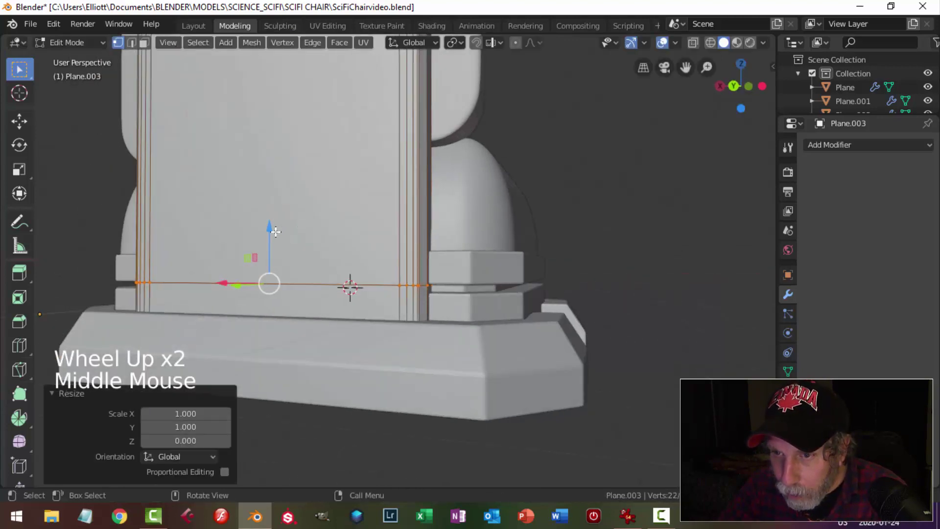
pyautogui.moveTo(276, 232); pyautogui.dragTo(273, 231)
pyautogui.scroll(2, 273, 231)
pyautogui.keyDown('shift'); pyautogui.moveTo(478, 328); pyautogui.dragTo(480, 300, button='middle'); pyautogui.keyUp('shift')
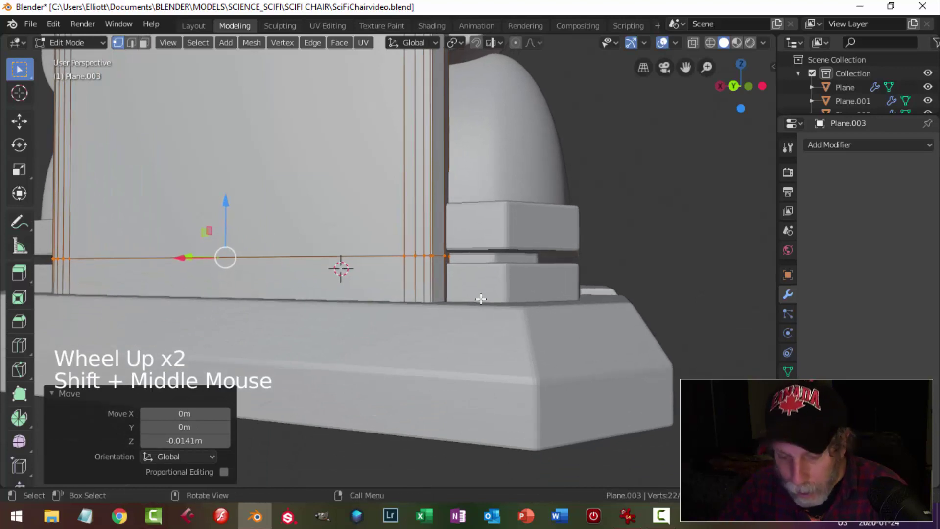
# - Bevel the loop into a narrow band with a width of about 0.018 m and 1 segment
pyautogui.hotkey('ctrl', 'b')
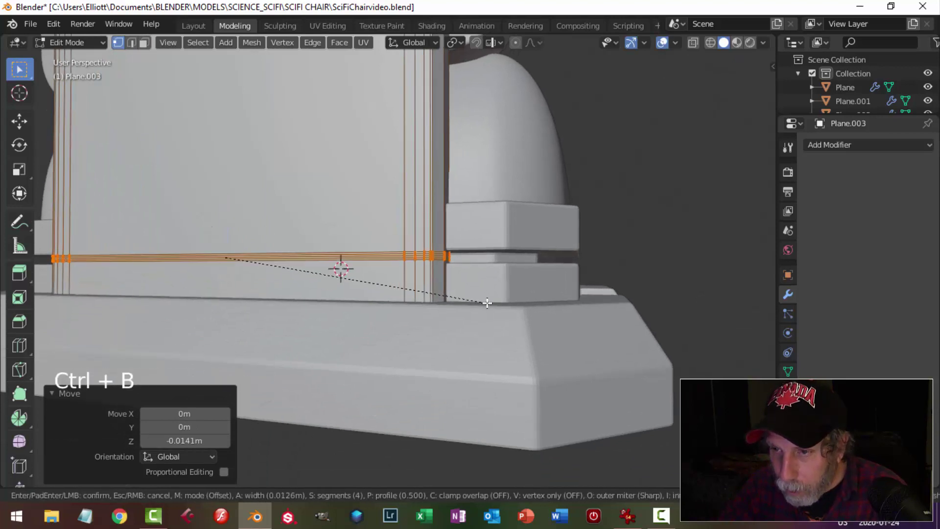
pyautogui.scroll(-3, 489, 304)
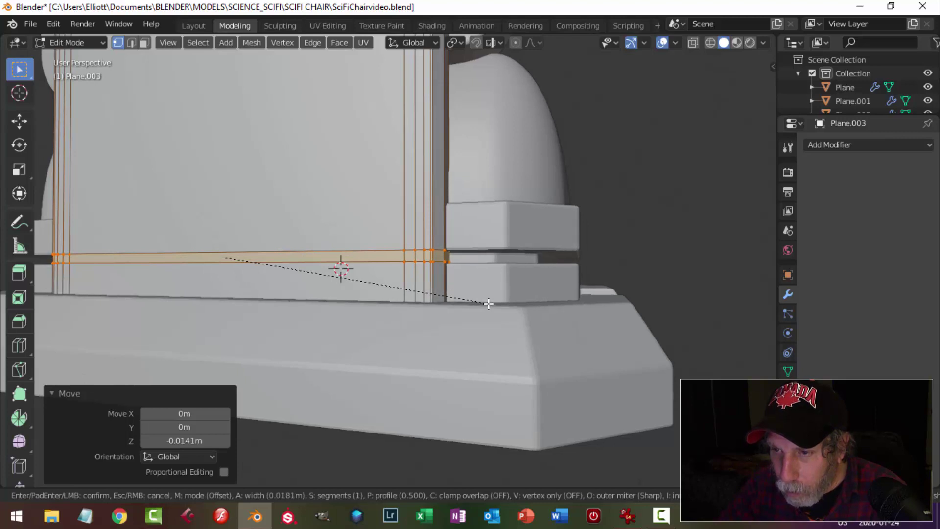
pyautogui.click(488, 304)
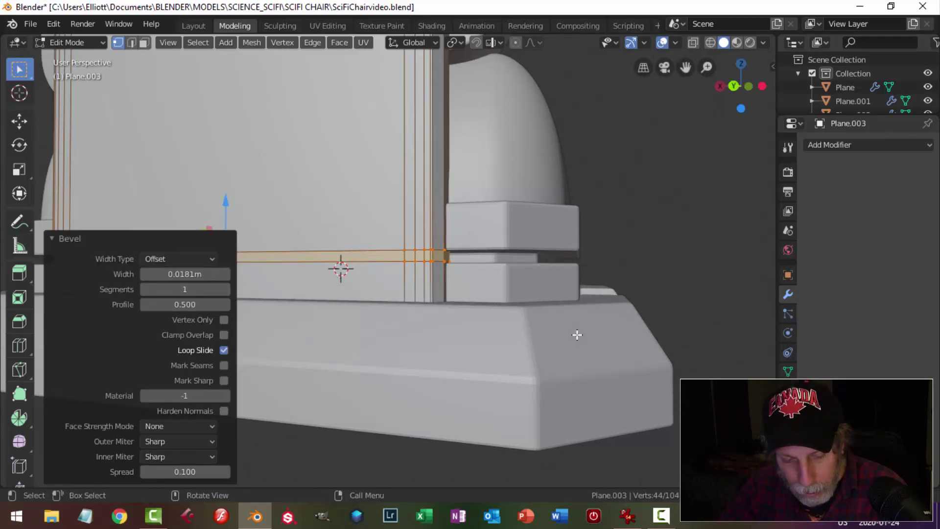
# - Extrude the band and offset it with Shrink/Fatten by about -0.024, then return to Object Mode
pyautogui.press('e')
pyautogui.hotkey('alt', 's')
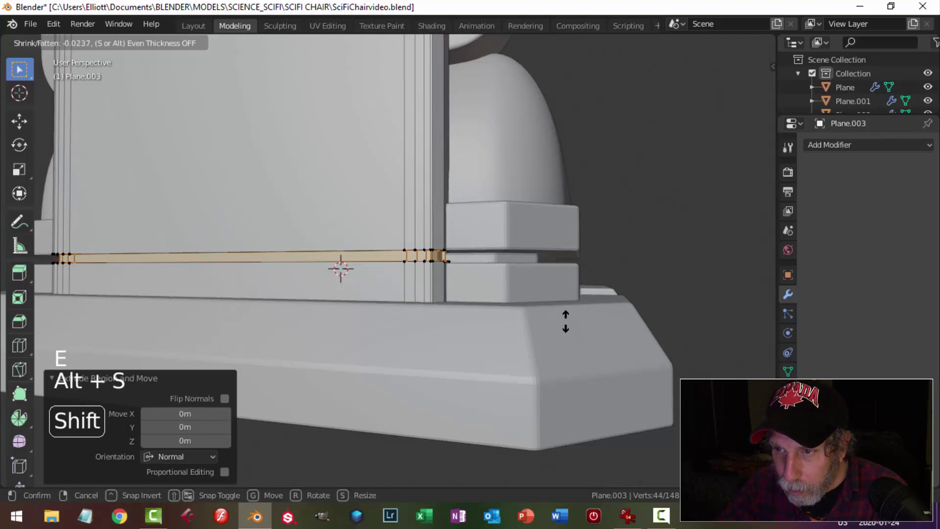
pyautogui.click(565, 322)
pyautogui.press('Tab')
pyautogui.moveTo(451, 315); pyautogui.dragTo(510, 331, button='middle')
pyautogui.hotkey('alt', 'a')
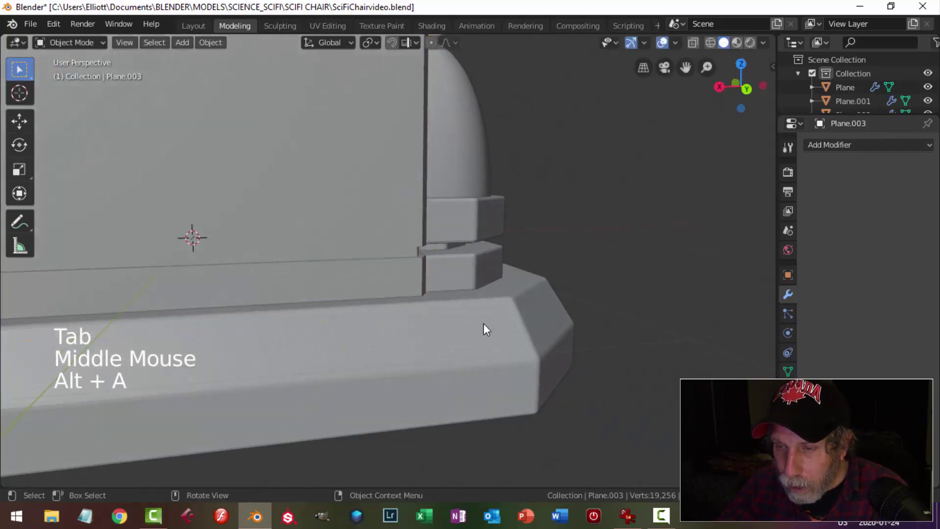
pyautogui.scroll(-3, 483, 323)
pyautogui.moveTo(461, 316); pyautogui.dragTo(396, 240, button='middle')
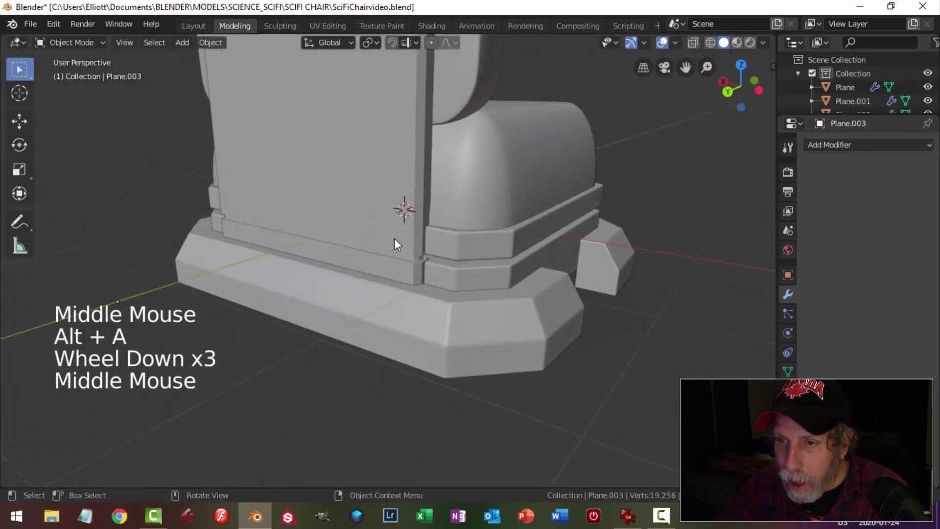
# - Link the modifiers of the grooved chair base to the back panel
pyautogui.click(394, 237)
pyautogui.scroll(-2, 394, 308)
pyautogui.keyDown('shift'); pyautogui.moveTo(395, 309); pyautogui.dragTo(726, 342, button='middle'); pyautogui.keyUp('shift')
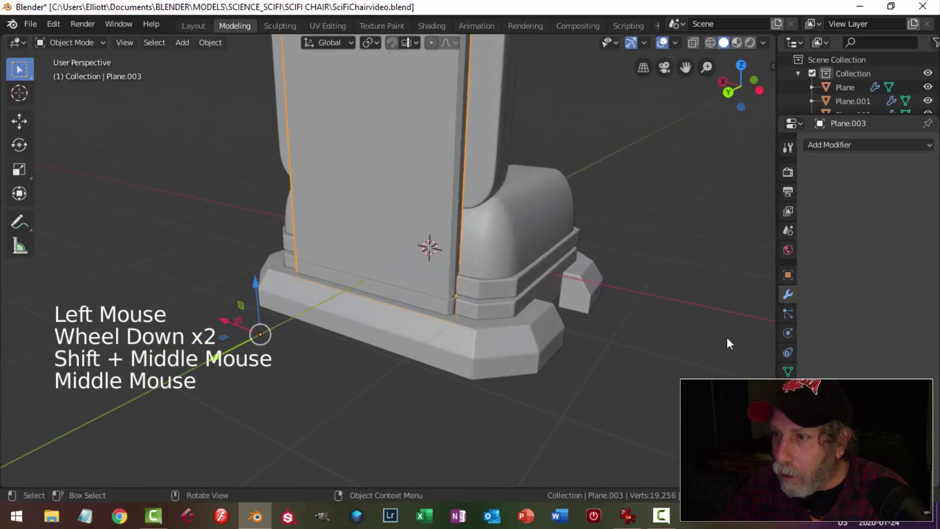
pyautogui.keyDown('shift'); pyautogui.click(498, 289); pyautogui.keyUp('shift')
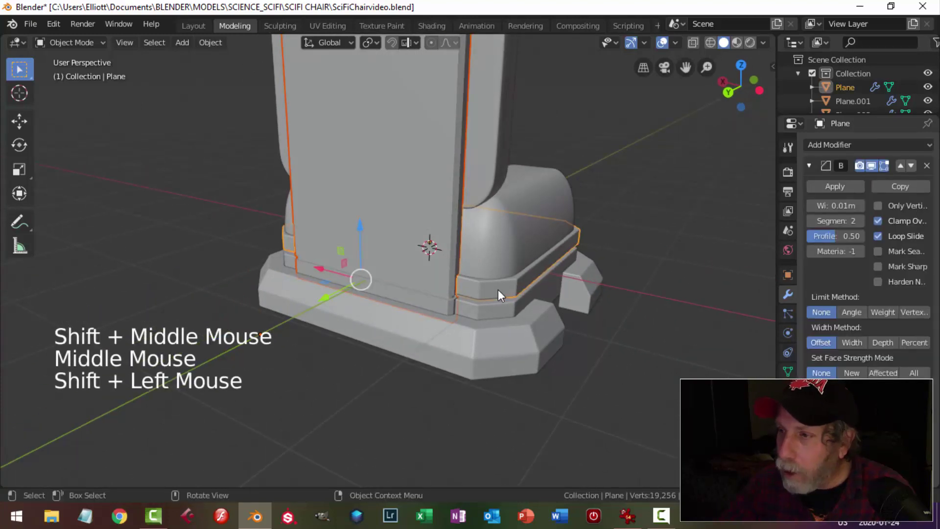
pyautogui.hotkey('ctrl', 'l')
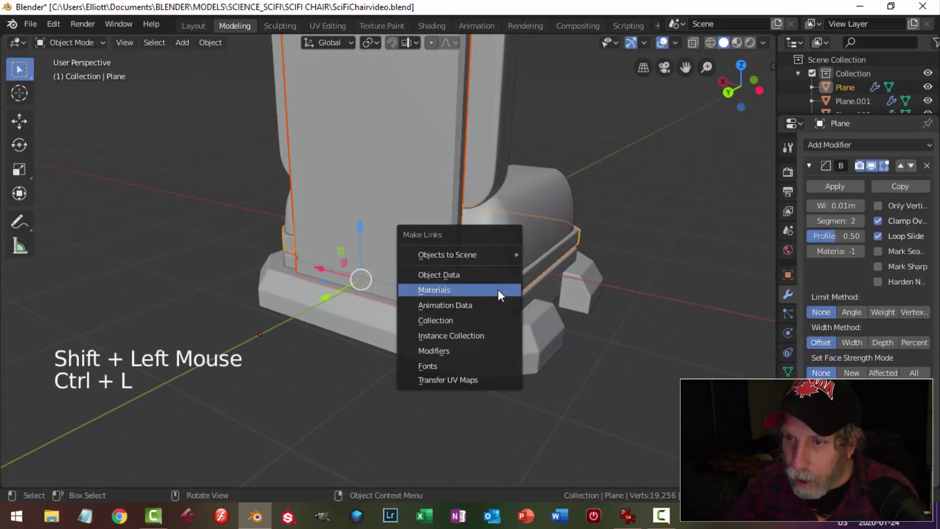
pyautogui.click(468, 351)
pyautogui.hotkey('alt', 'a')
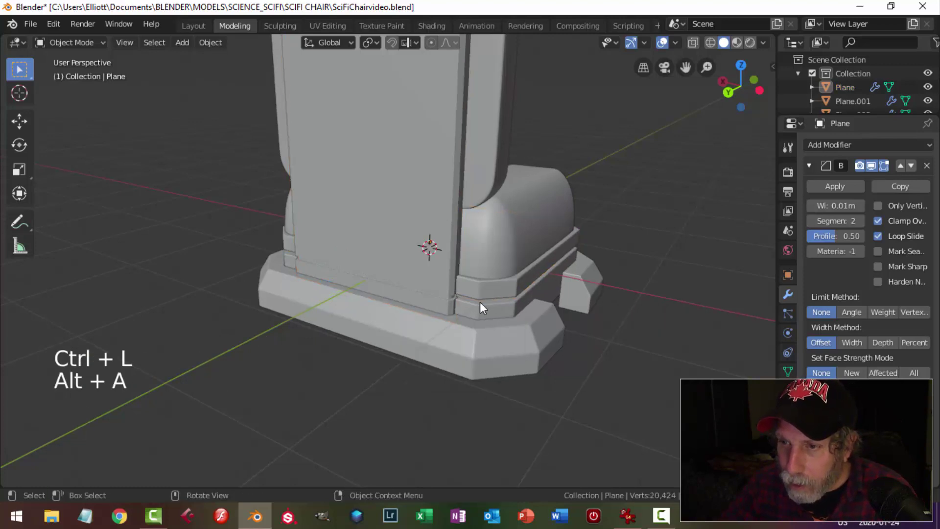
# - Try the Angle limit method on the back panel's Bevel modifier and set it back to None
pyautogui.moveTo(480, 309); pyautogui.dragTo(495, 279, button='middle')
pyautogui.scroll(2, 462, 265)
pyautogui.click(462, 266)
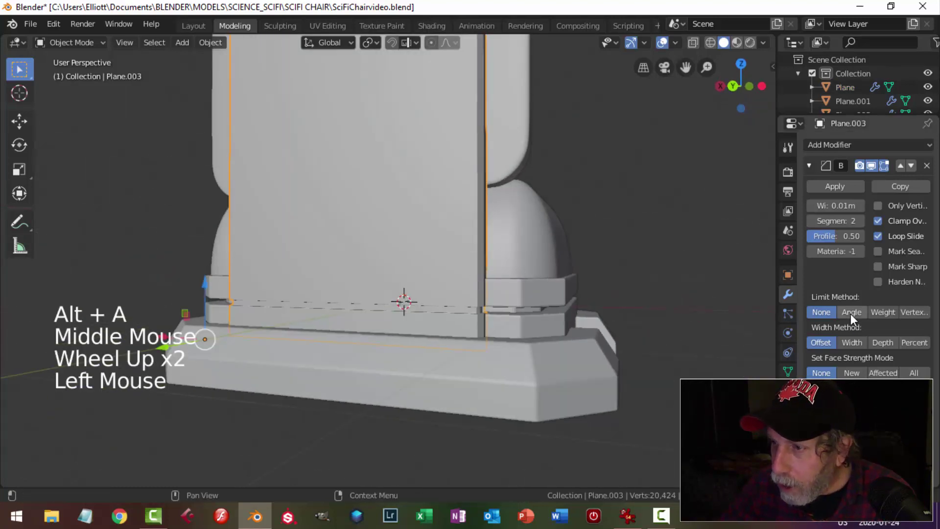
pyautogui.click(850, 313)
pyautogui.click(829, 312)
pyautogui.hotkey('alt', 'a')
pyautogui.scroll(-2, 436, 194)
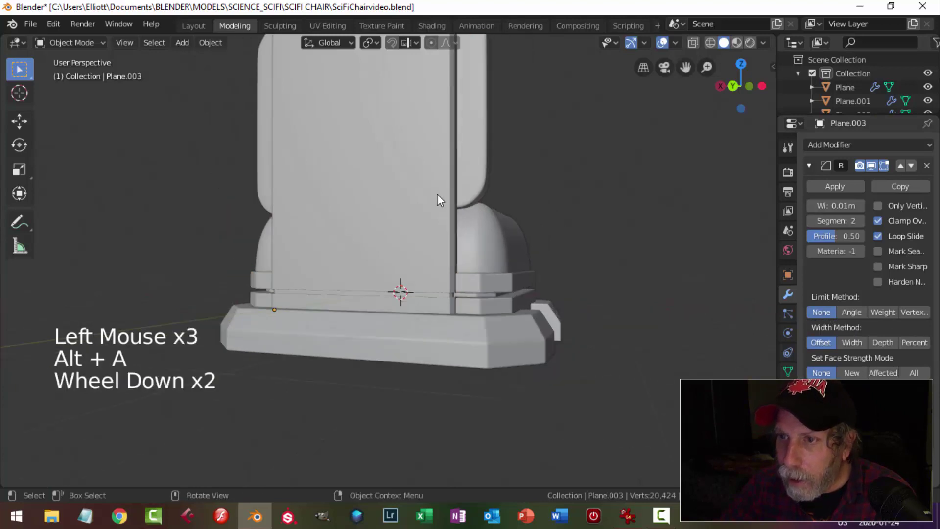
# - Open the chair's rear back panel for mesh editing with nothing selected, close to the groove near its base
pyautogui.keyDown('shift'); pyautogui.moveTo(437, 194); pyautogui.dragTo(499, 318, button='middle'); pyautogui.keyUp('shift')
pyautogui.click(418, 158)
pyautogui.rightClick(418, 157)
pyautogui.hotkey('alt', 'a')
pyautogui.scroll(-2, 441, 203)
pyautogui.scroll(2, 445, 272)
pyautogui.scroll(2, 411, 333)
pyautogui.scroll(2, 513, 338)
pyautogui.keyDown('shift'); pyautogui.moveTo(528, 350); pyautogui.dragTo(536, 333, button='middle'); pyautogui.keyUp('shift')
pyautogui.moveTo(536, 333); pyautogui.dragTo(543, 313, button='middle')
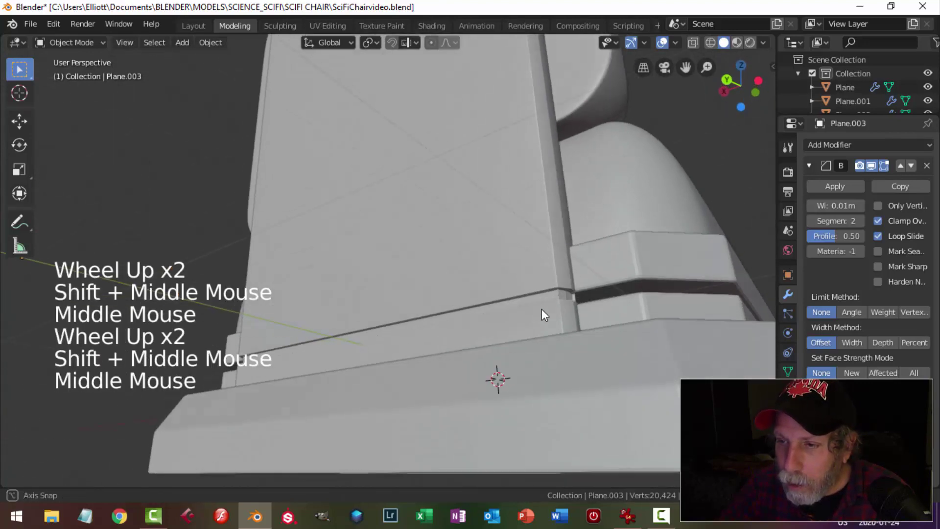
pyautogui.click(525, 269)
pyautogui.press('Tab')
pyautogui.hotkey('alt', 'a')
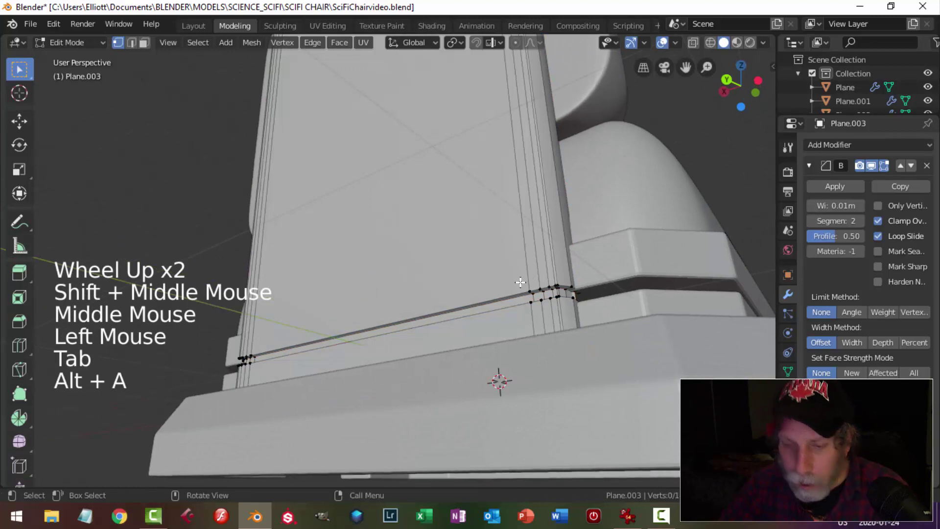
# - Bevel the two edge loops bordering the back panel's lower groove by about 0.008 m with one segment
pyautogui.press('2')
pyautogui.keyDown('alt'); pyautogui.keyDown('shift'); pyautogui.click(524, 306); pyautogui.keyUp('shift'); pyautogui.keyUp('alt')
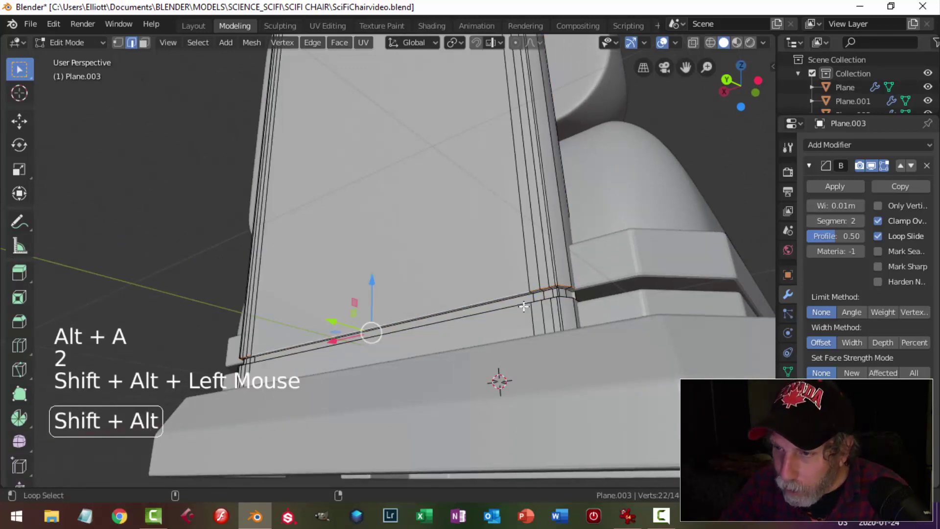
pyautogui.keyDown('alt'); pyautogui.keyDown('shift'); pyautogui.click(514, 308); pyautogui.keyUp('shift'); pyautogui.keyUp('alt')
pyautogui.moveTo(514, 308); pyautogui.dragTo(486, 305, button='middle')
pyautogui.scroll(2, 504, 313)
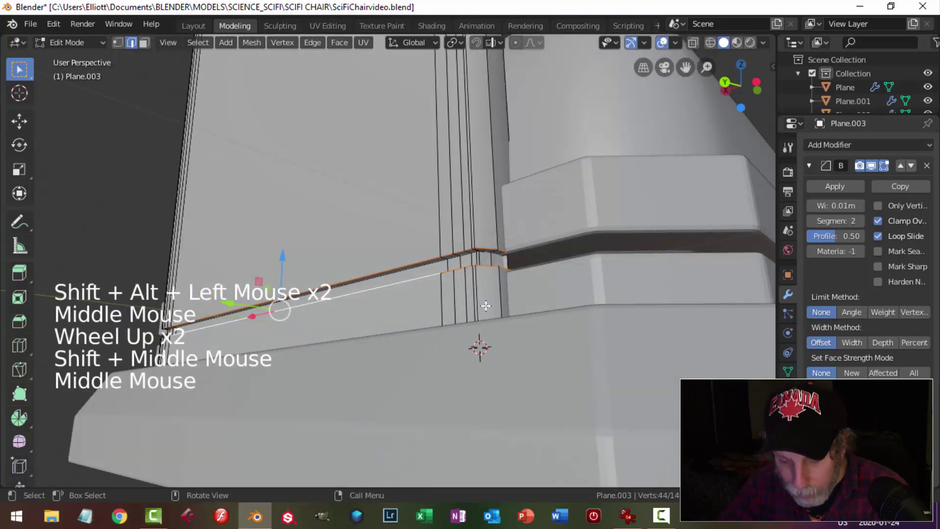
pyautogui.hotkey('ctrl', 'b')
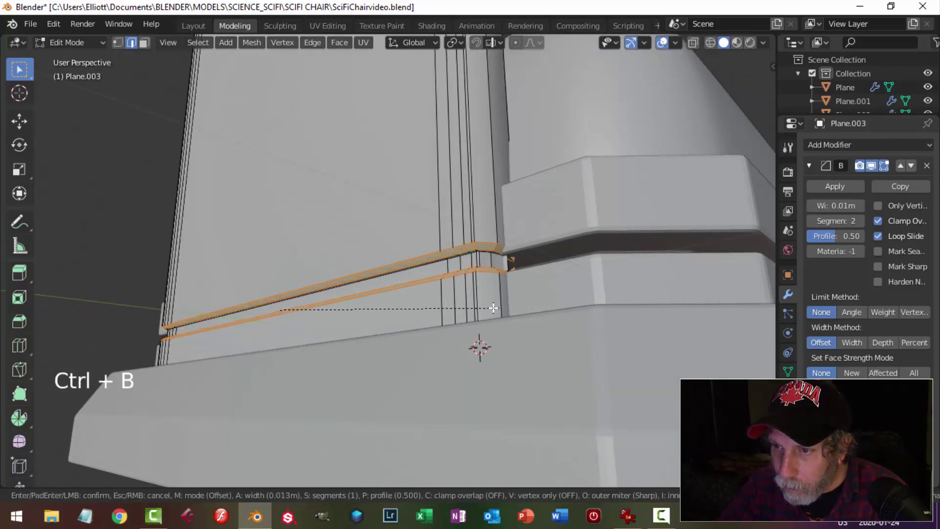
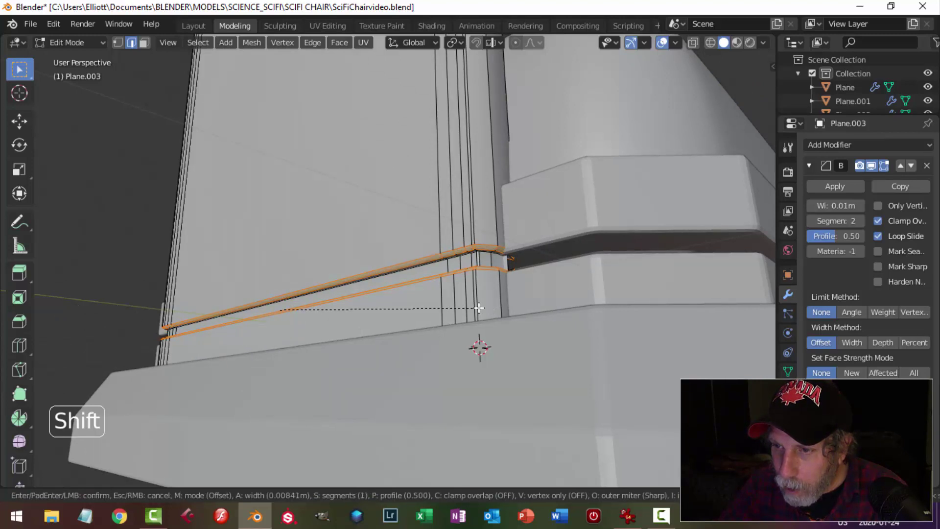
pyautogui.click(478, 307)
pyautogui.press('Tab')
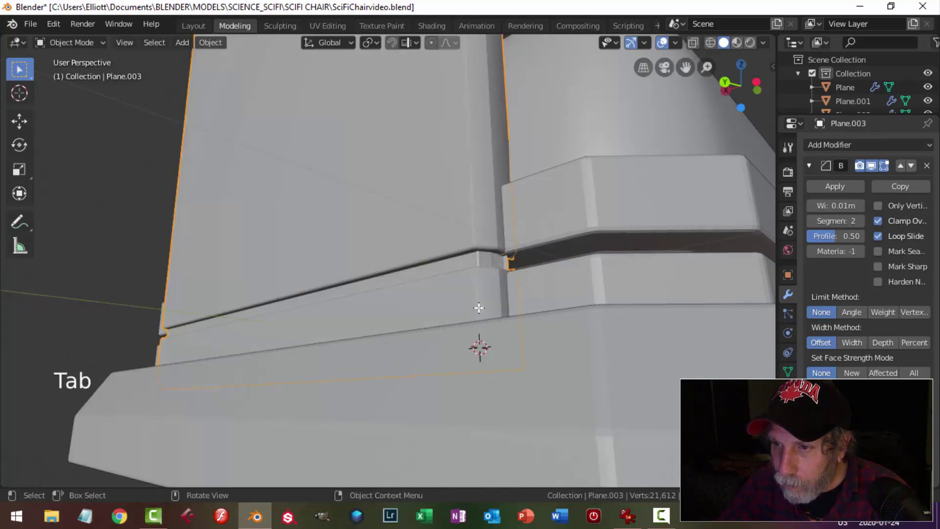
# - Examine the chair from behind and from the side, and compare it with the reference picture in IrfanView
pyautogui.hotkey('alt', 'a')
pyautogui.scroll(-3, 436, 265)
pyautogui.moveTo(405, 232); pyautogui.dragTo(482, 283, button='middle')
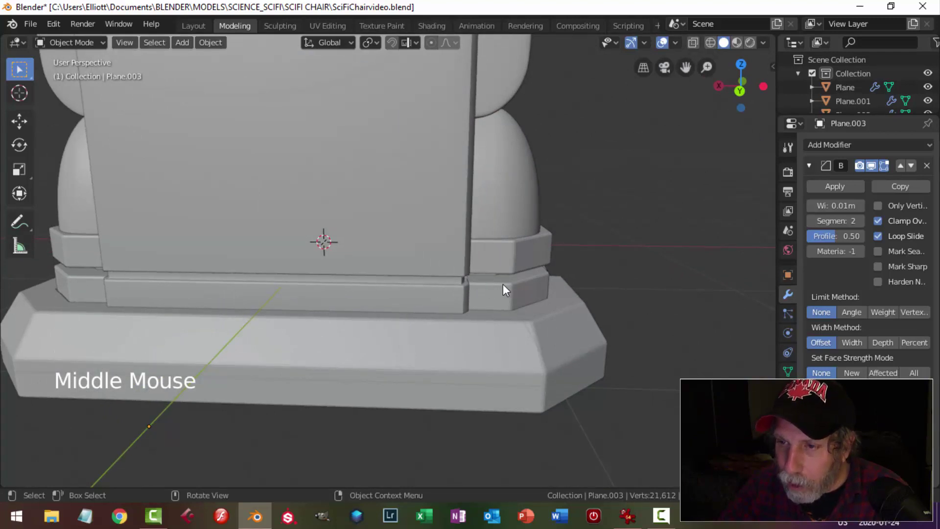
pyautogui.scroll(-2, 503, 284)
pyautogui.moveTo(503, 284); pyautogui.dragTo(422, 283, button='middle')
pyautogui.hotkey('alt', 'a')
pyautogui.scroll(-3, 501, 293)
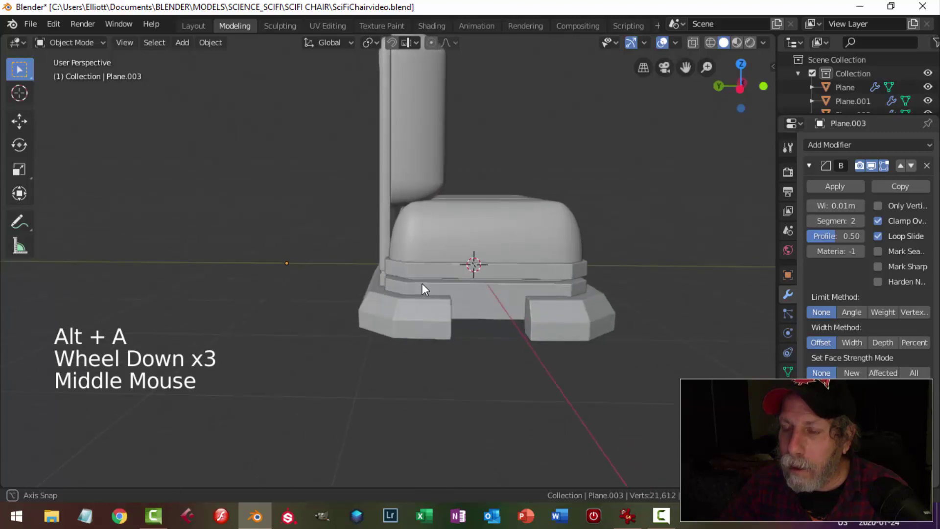
pyautogui.keyDown('shift'); pyautogui.moveTo(543, 294); pyautogui.dragTo(469, 335, button='middle'); pyautogui.keyUp('shift')
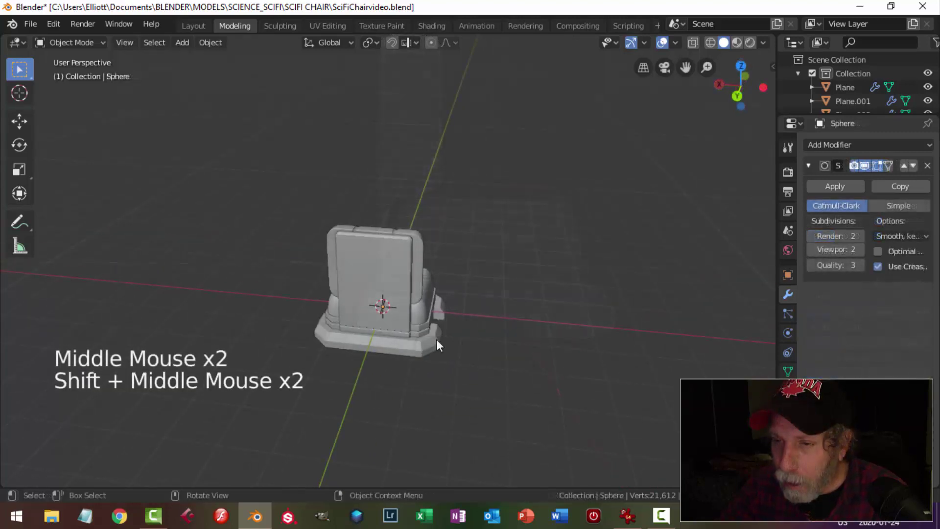
pyautogui.scroll(1, 437, 339)
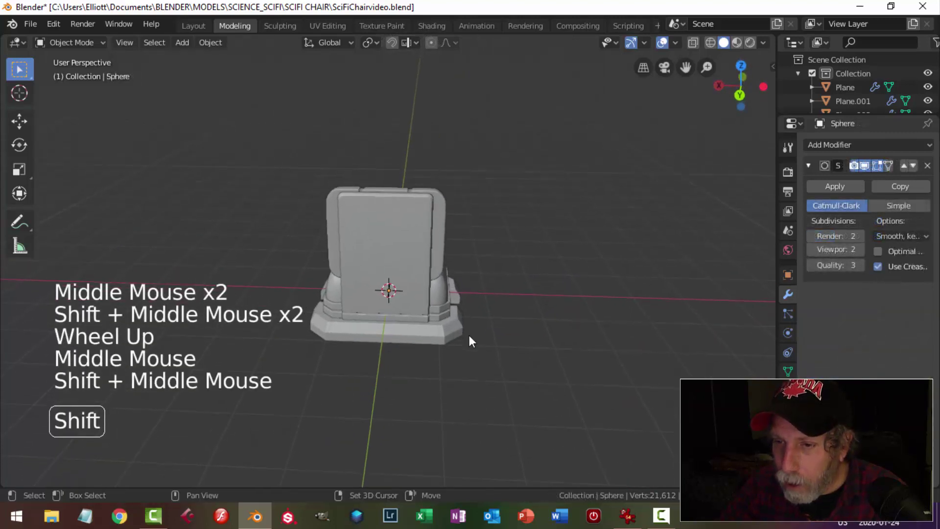
pyautogui.click(627, 516)
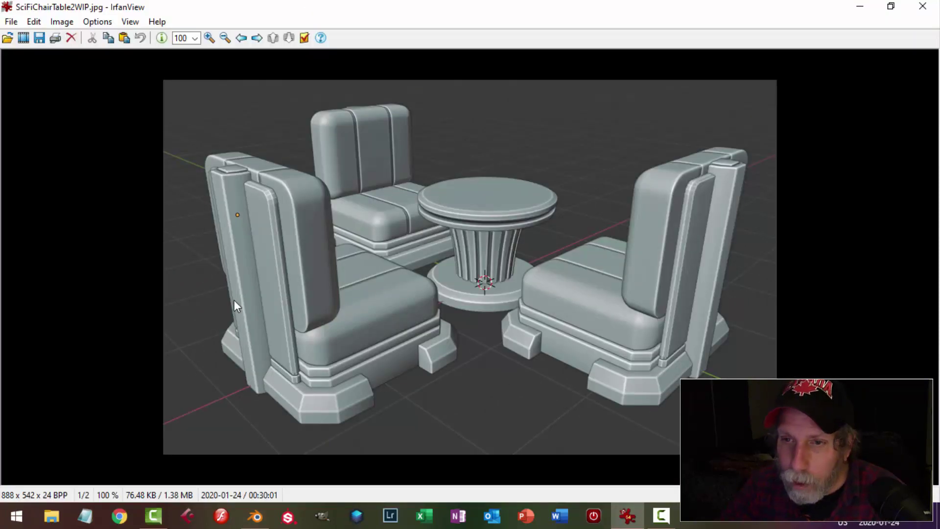
pyautogui.click(255, 516)
# - Add a 2 m plane and move it about 2 m along Y, behind the chair
pyautogui.click(383, 264)
pyautogui.moveTo(457, 257); pyautogui.dragTo(411, 284, button='middle')
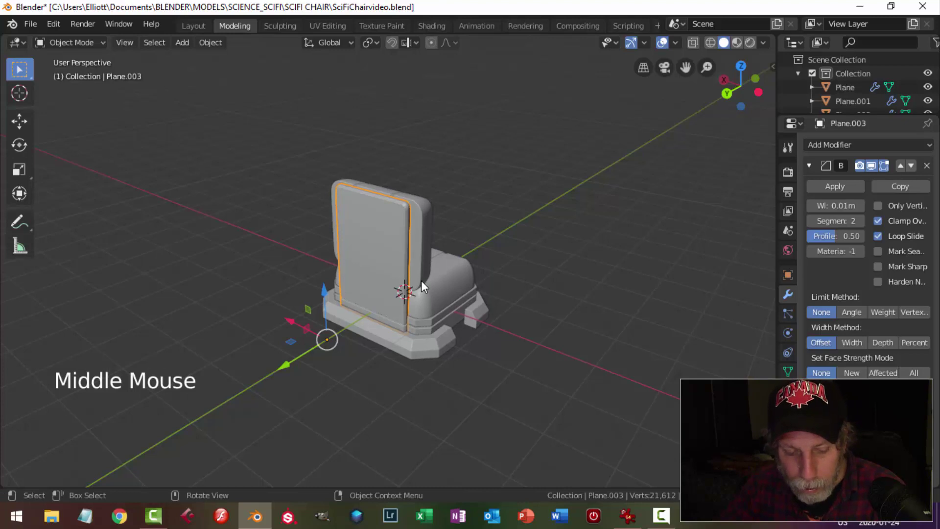
pyautogui.hotkey('shift', 'a')
pyautogui.moveTo(411, 237)
pyautogui.click(478, 233)
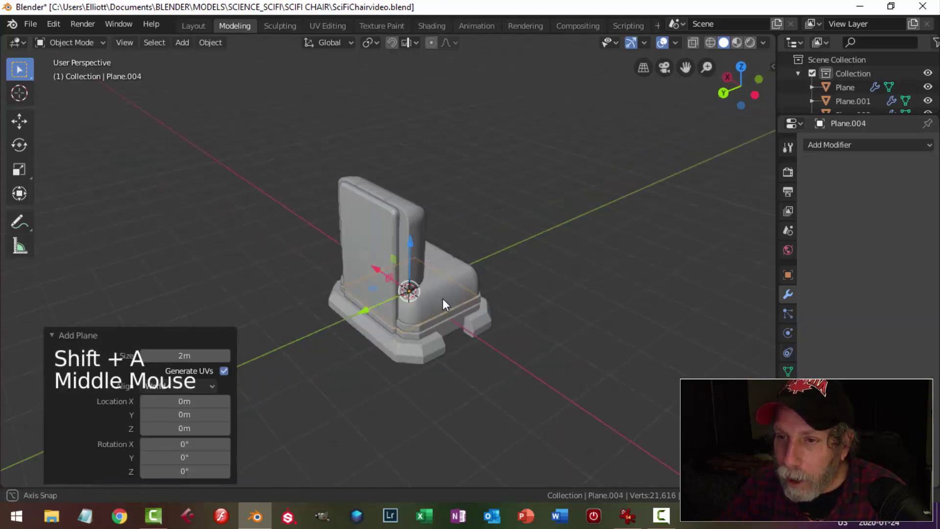
pyautogui.moveTo(443, 299); pyautogui.dragTo(383, 292, button='middle')
pyautogui.moveTo(351, 306); pyautogui.dragTo(265, 300)
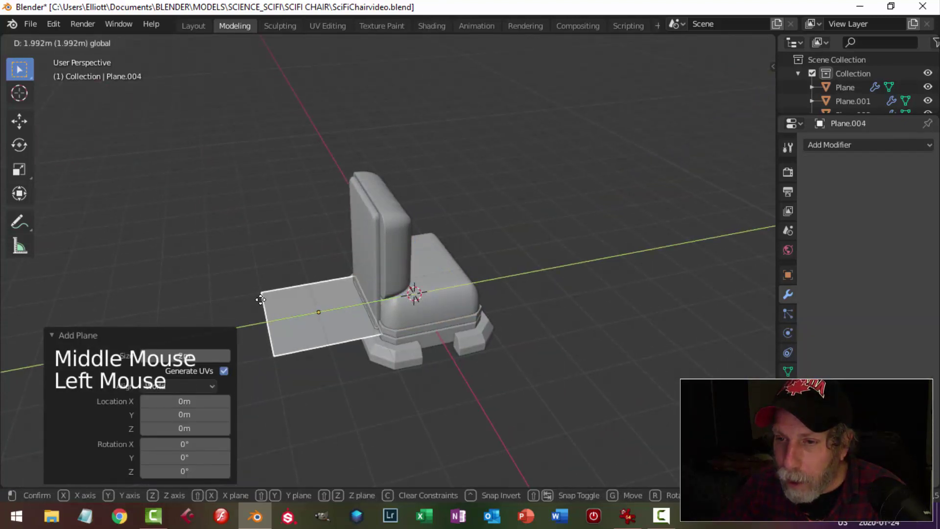
# - Rotate the new plane's mesh 90° about the X axis so it stands upright
pyautogui.press('Tab')
pyautogui.write('rx')
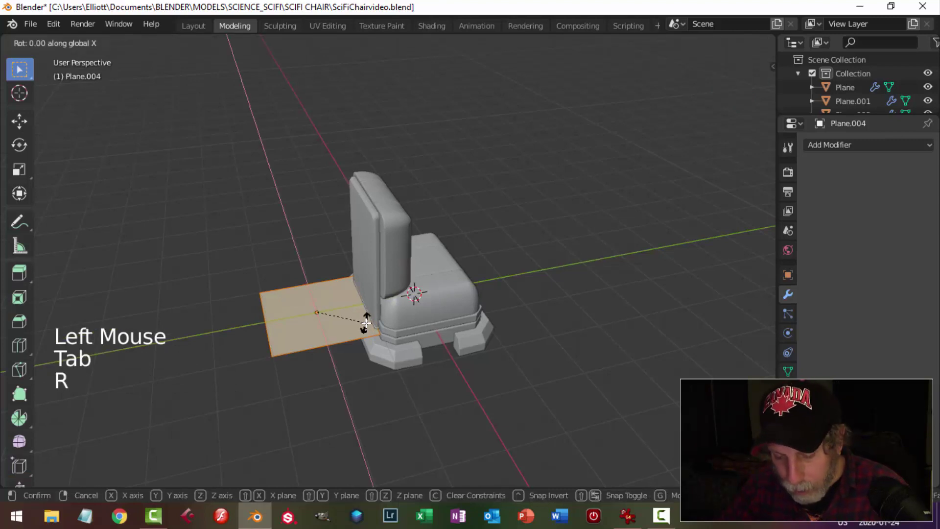
pyautogui.write('90')
pyautogui.press('Return')
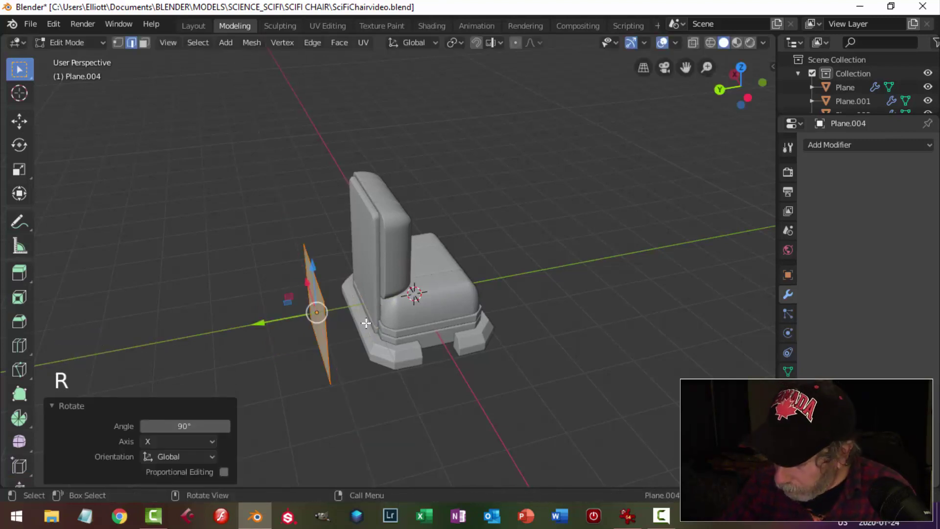
# - Narrow the plane along X to a vertical strip, place it against the back panel, and raise it about 0.98 m
pyautogui.press('ctrl+KP_1')
pyautogui.scroll(3, 484, 334)
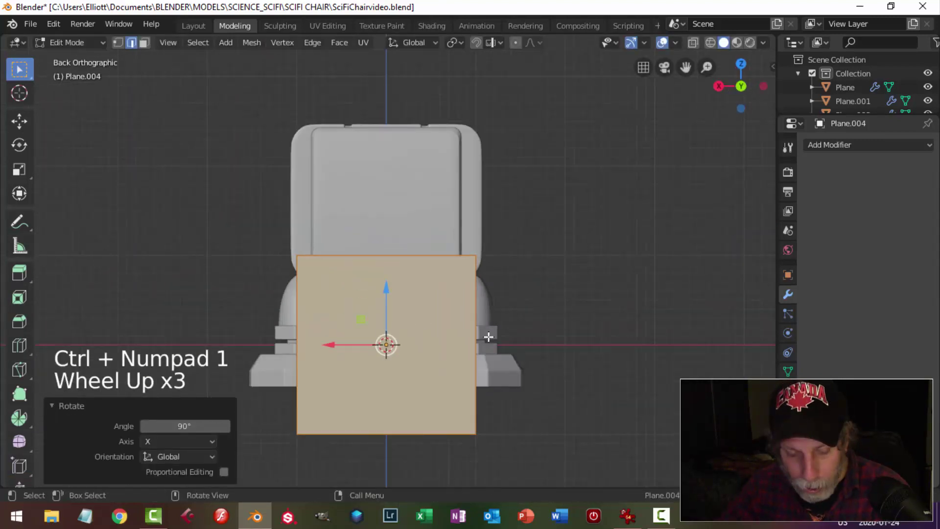
pyautogui.press('s')
pyautogui.press('x')
pyautogui.click(405, 321)
pyautogui.moveTo(405, 321); pyautogui.dragTo(327, 342, button='middle')
pyautogui.moveTo(205, 349); pyautogui.dragTo(286, 347)
pyautogui.moveTo(335, 287); pyautogui.dragTo(334, 208)
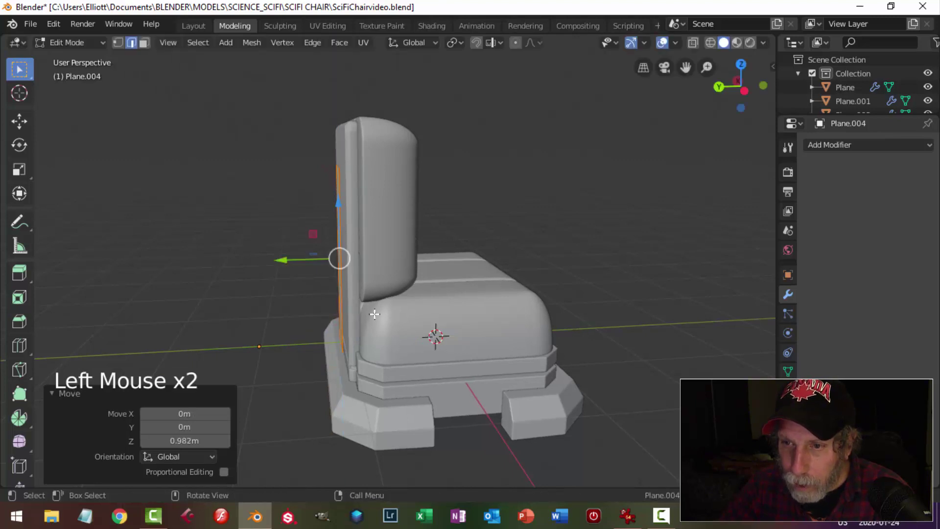
# - Raise the strip's top edge about 0.43 m and compare its height with the reference picture in IrfanView
pyautogui.click(627, 516)
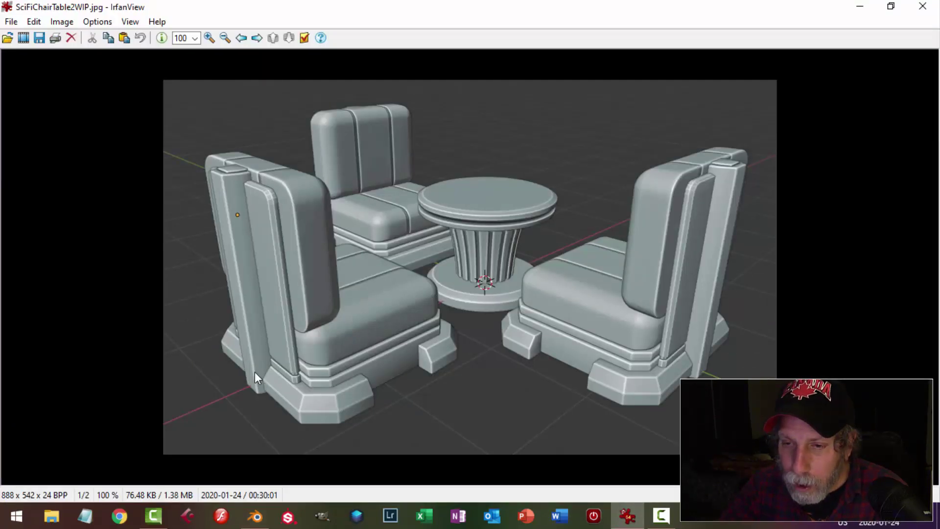
pyautogui.click(255, 517)
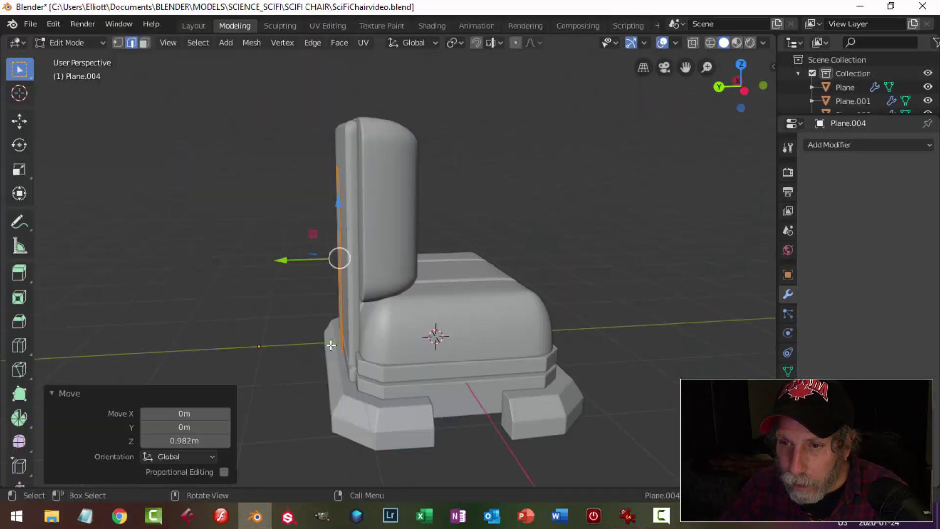
pyautogui.moveTo(365, 352); pyautogui.dragTo(343, 264, button='middle')
pyautogui.hotkey('alt', 'a')
pyautogui.click(336, 174)
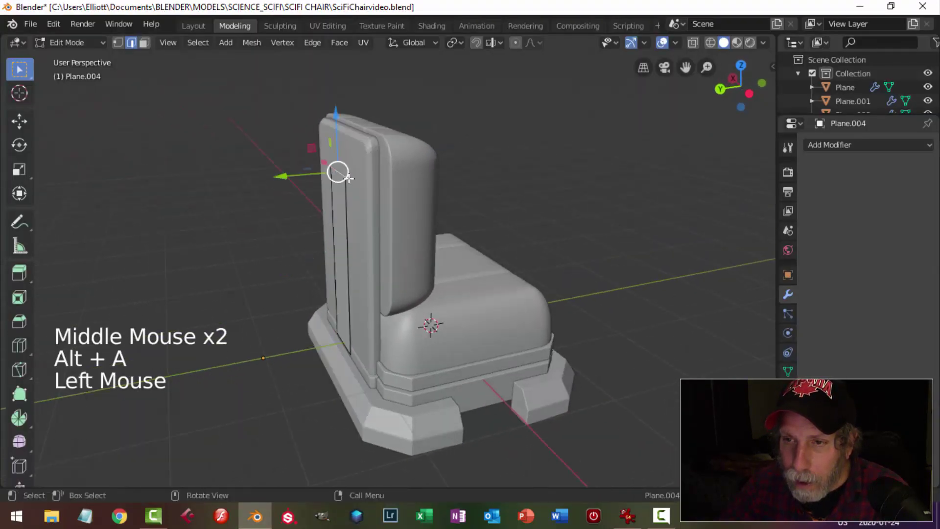
pyautogui.moveTo(337, 111); pyautogui.dragTo(340, 67)
pyautogui.click(624, 516)
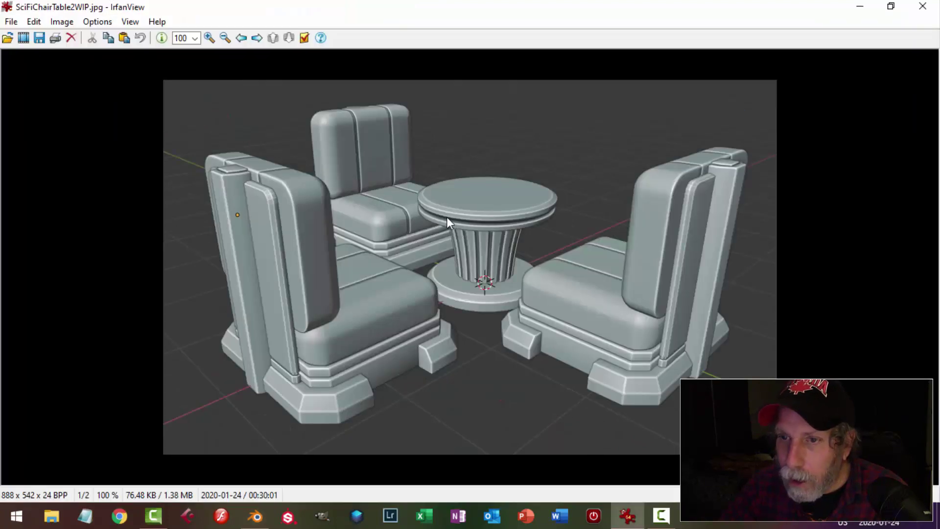
pyautogui.click(255, 516)
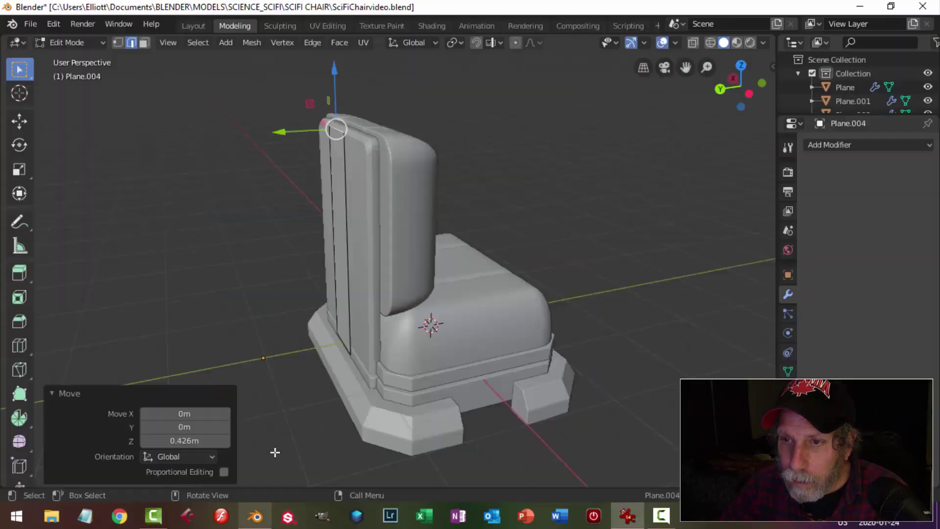
pyautogui.moveTo(332, 77); pyautogui.dragTo(332, 73)
pyautogui.moveTo(392, 176); pyautogui.dragTo(370, 173, button='middle')
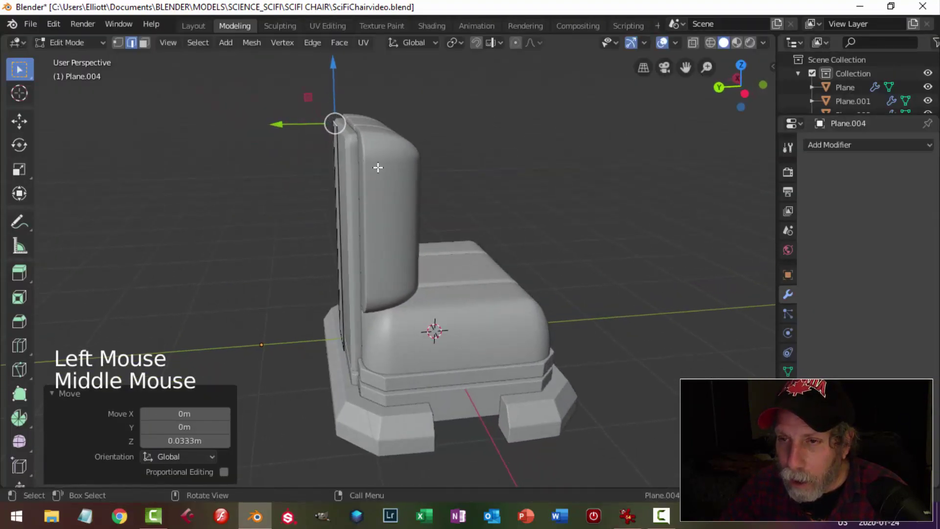
pyautogui.press('e')
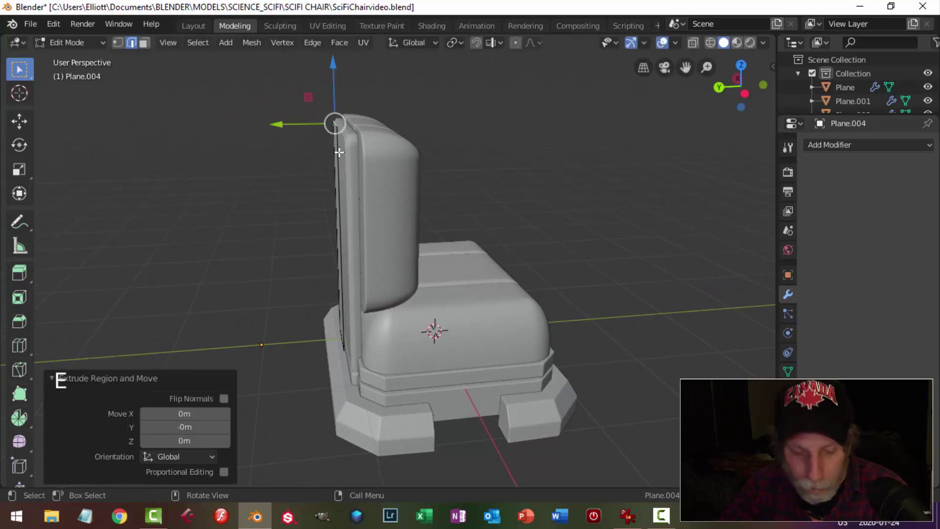
pyautogui.hotkey('ctrl', 'z')
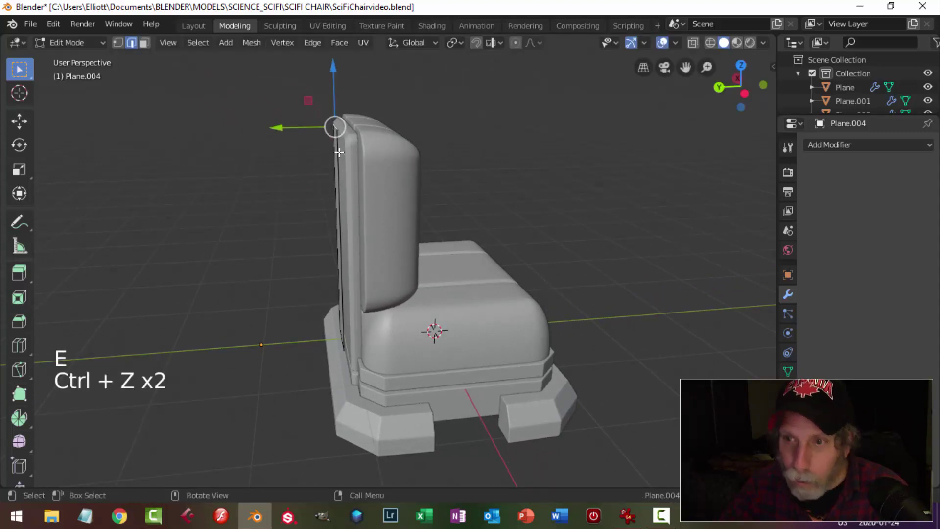
pyautogui.press('a')
pyautogui.hotkey('alt', 'a')
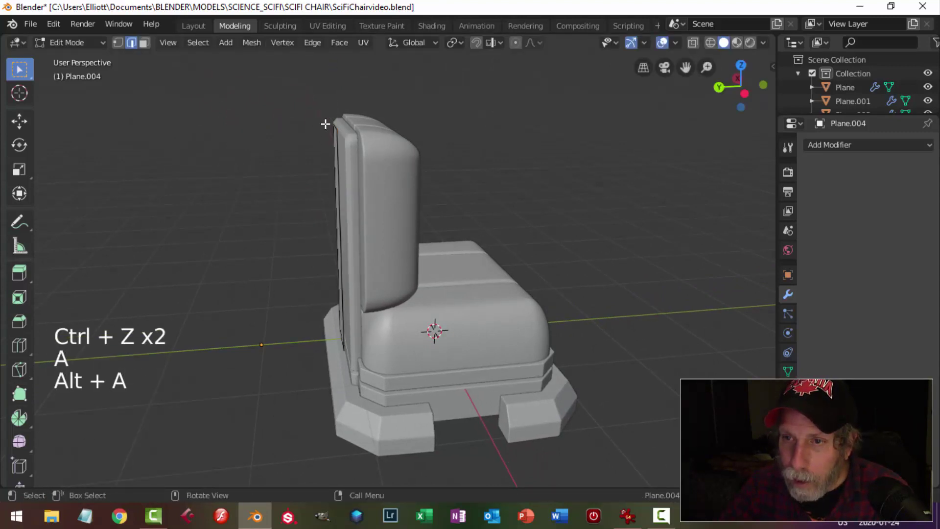
# - Raise the strip's top edge slightly and extrude the whole strip backward along Y to give it thickness
pyautogui.click(338, 125)
pyautogui.moveTo(331, 99); pyautogui.dragTo(330, 74)
pyautogui.press('a')
pyautogui.press('e')
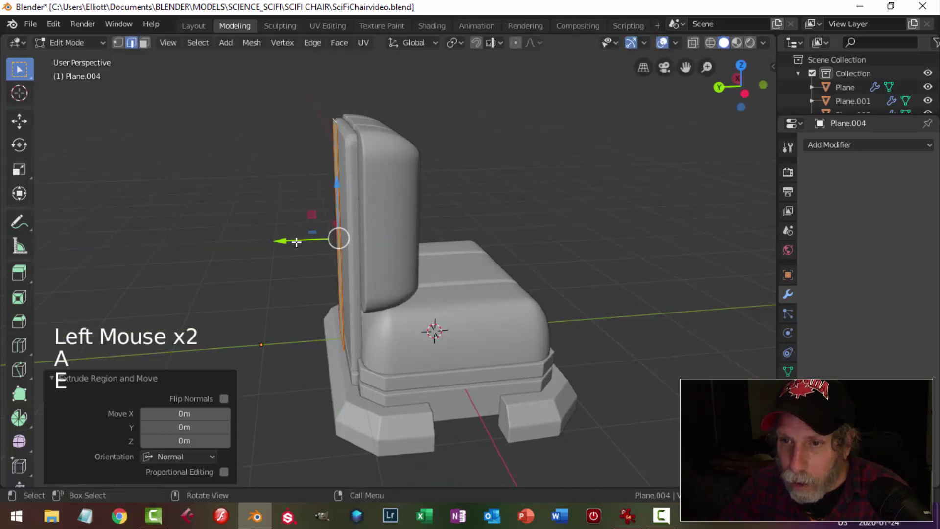
pyautogui.moveTo(297, 241); pyautogui.dragTo(276, 244)
# - Lower the strip's bottom face about 0.67 m along Z so it extends into the chair's base
pyautogui.moveTo(300, 250); pyautogui.dragTo(448, 168, button='middle')
pyautogui.press('3')
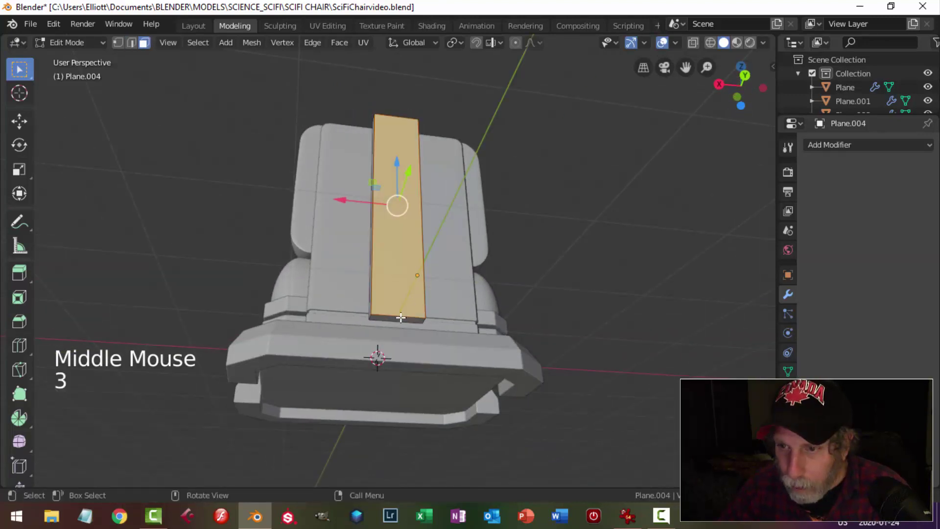
pyautogui.click(393, 319)
pyautogui.moveTo(394, 320); pyautogui.dragTo(331, 342, button='middle')
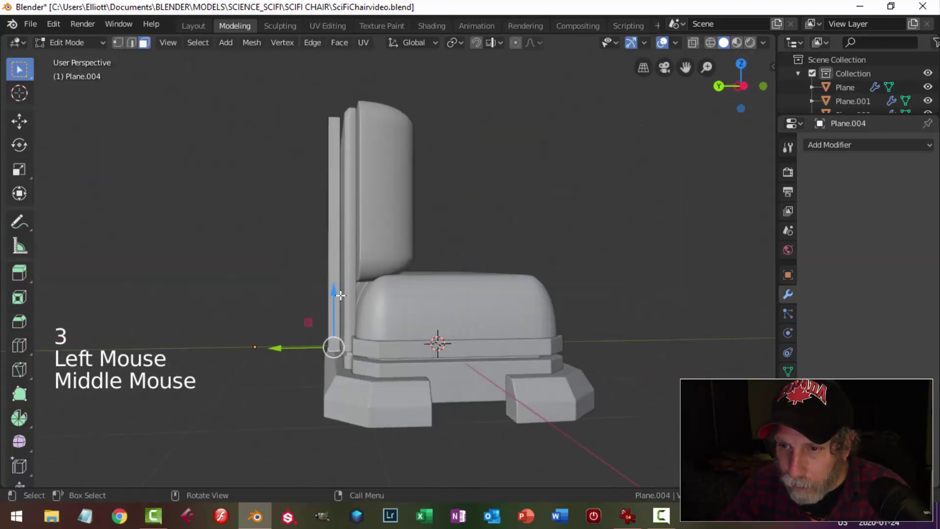
pyautogui.moveTo(331, 342)
pyautogui.mouseDown()
pyautogui.moveTo(337, 326)
pyautogui.moveTo(331, 357)
pyautogui.mouseUp()
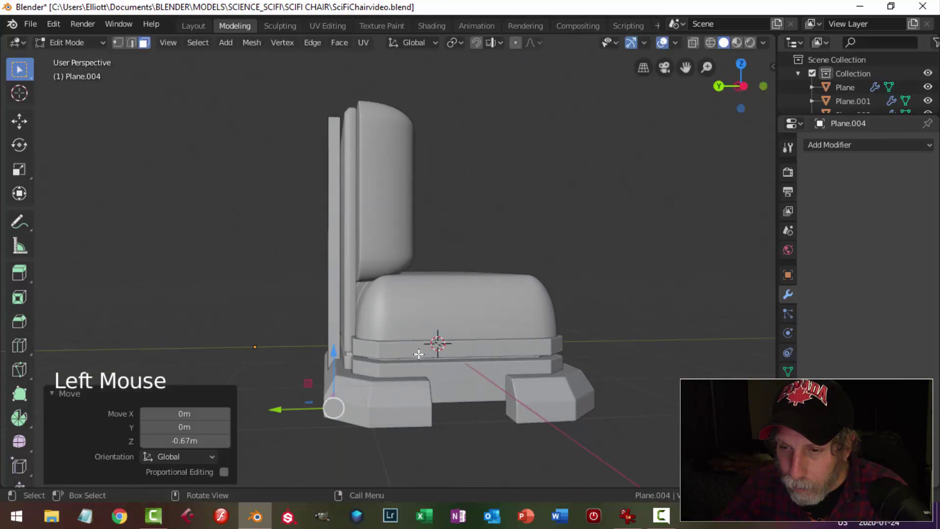
pyautogui.moveTo(332, 357); pyautogui.dragTo(328, 353, button='middle')
pyautogui.moveTo(328, 353); pyautogui.dragTo(329, 392)
pyautogui.hotkey('alt', 'a')
# - Extrude the strip's rear face about 0.16 m outward along Y
pyautogui.moveTo(330, 392); pyautogui.dragTo(354, 264, button='middle')
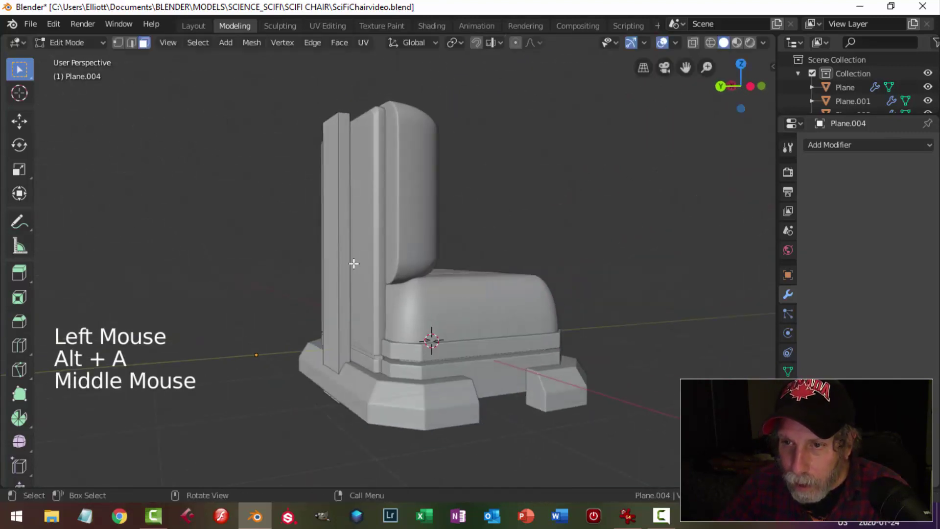
pyautogui.press('3')
pyautogui.click(330, 233)
pyautogui.moveTo(329, 233); pyautogui.dragTo(537, 276, button='middle')
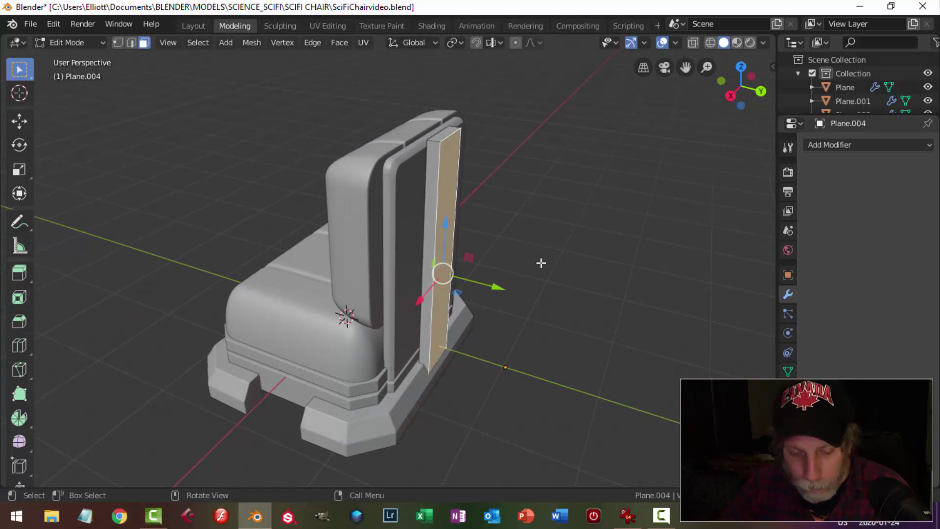
pyautogui.press('e')
pyautogui.moveTo(498, 288); pyautogui.dragTo(511, 297)
# - Scale the strip's rear face to about 0.6 along X and compare the taper with the reference picture in IrfanView
pyautogui.moveTo(511, 297)
pyautogui.mouseDown(button='middle')
pyautogui.moveTo(556, 285)
pyautogui.moveTo(522, 284)
pyautogui.mouseUp(button='middle')
pyautogui.press('s')
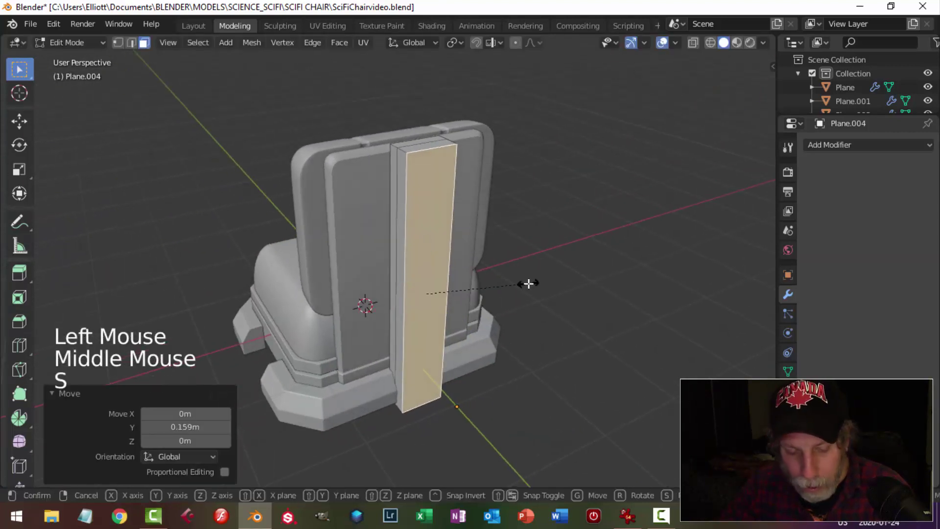
pyautogui.press('x')
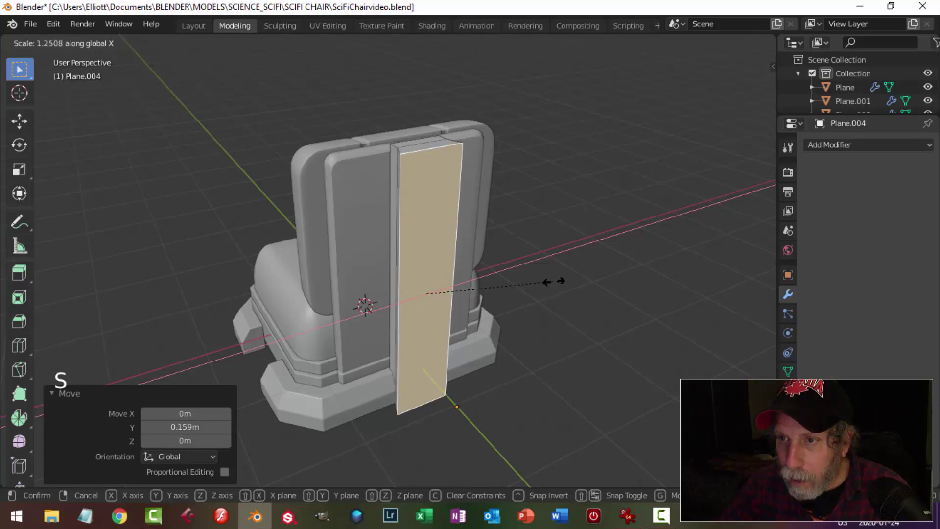
pyautogui.click(485, 277)
pyautogui.click(627, 515)
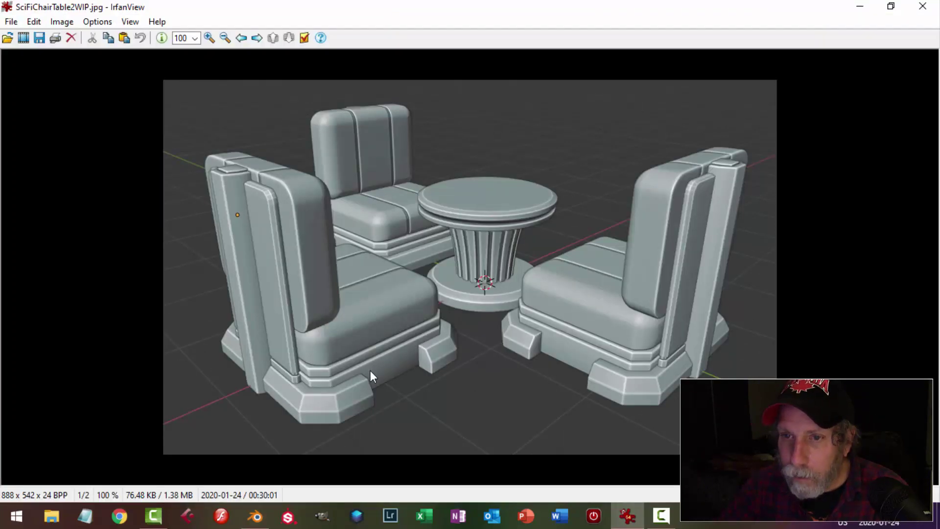
pyautogui.click(255, 515)
pyautogui.moveTo(416, 308); pyautogui.dragTo(435, 328, button='middle')
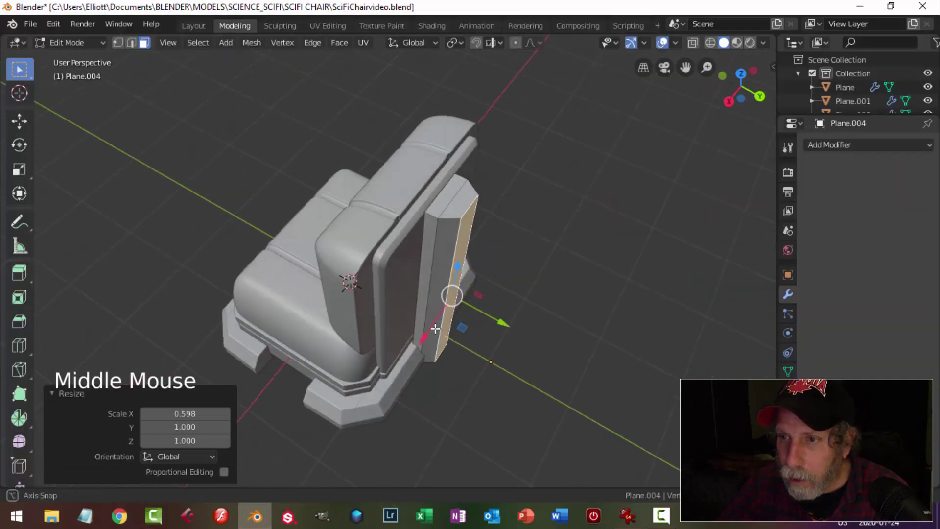
pyautogui.click(502, 325)
pyautogui.hotkey('alt', 'a')
pyautogui.moveTo(537, 330); pyautogui.dragTo(582, 274, button='middle')
pyautogui.press('Tab')
pyautogui.hotkey('alt', 'a')
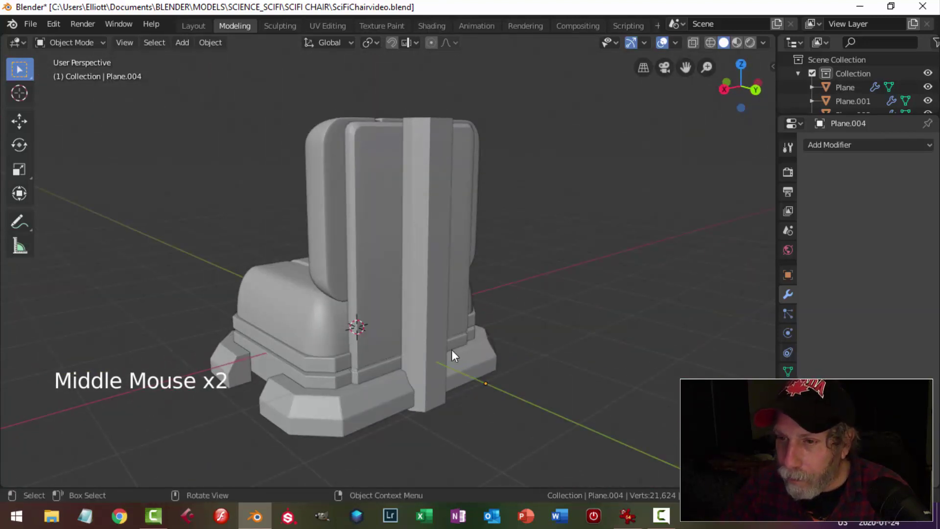
# - Link the back panel's modifiers to the vertical support strip so it gets the same bevel
pyautogui.click(435, 352)
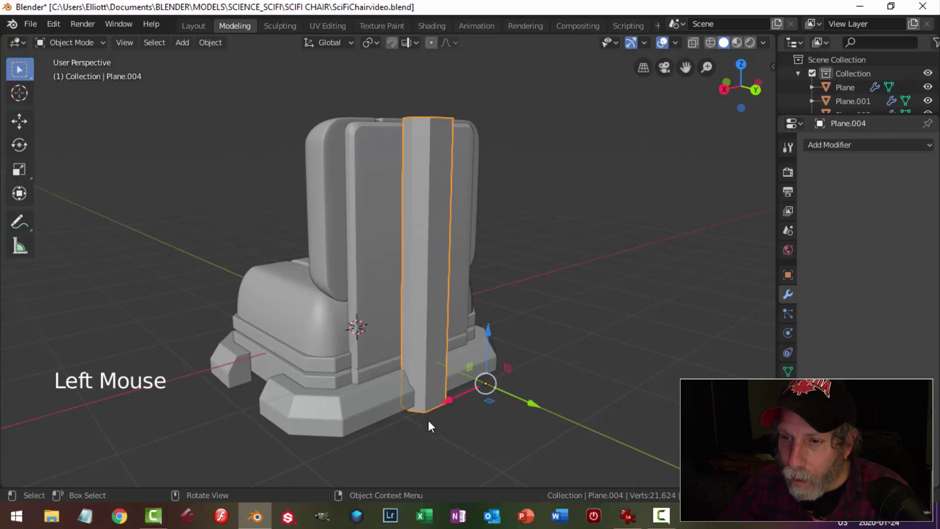
pyautogui.keyDown('shift'); pyautogui.click(374, 287); pyautogui.keyUp('shift')
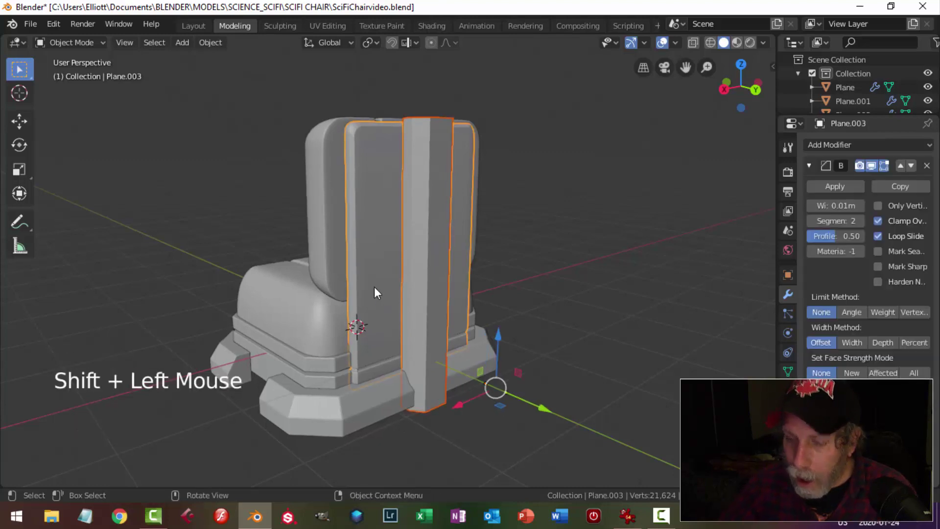
pyautogui.hotkey('ctrl', 'l')
pyautogui.click(374, 286)
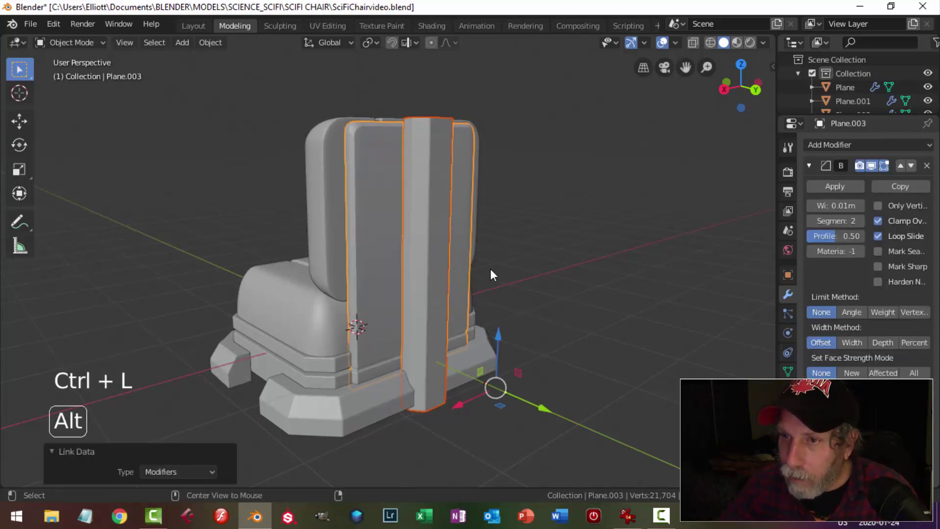
pyautogui.hotkey('alt', 'a')
pyautogui.moveTo(490, 268); pyautogui.dragTo(370, 277, button='middle')
pyautogui.scroll(1, 398, 290)
# - Check the strip's top detail in the IrfanView reference picture and add two centred lengthwise loop cuts to the strip
pyautogui.click(343, 159)
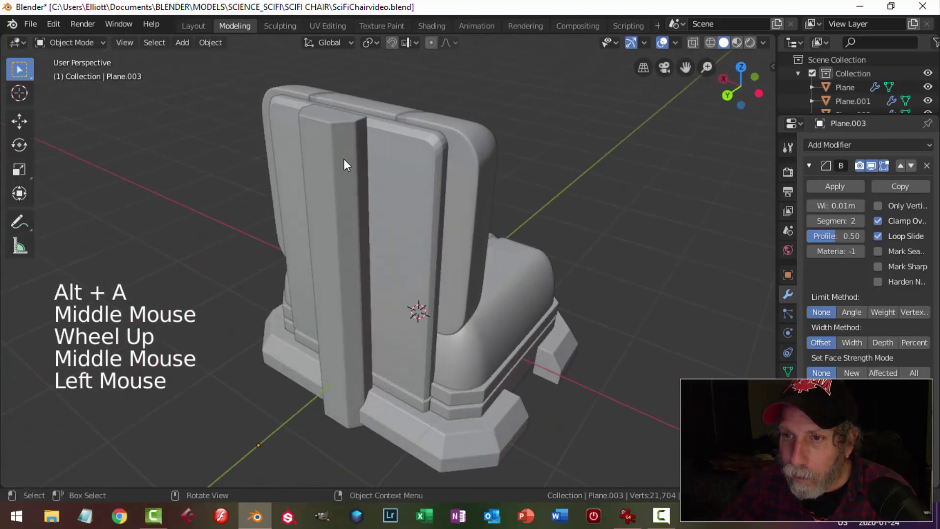
pyautogui.keyDown('shift'); pyautogui.moveTo(344, 160); pyautogui.dragTo(419, 247, button='middle'); pyautogui.keyUp('shift')
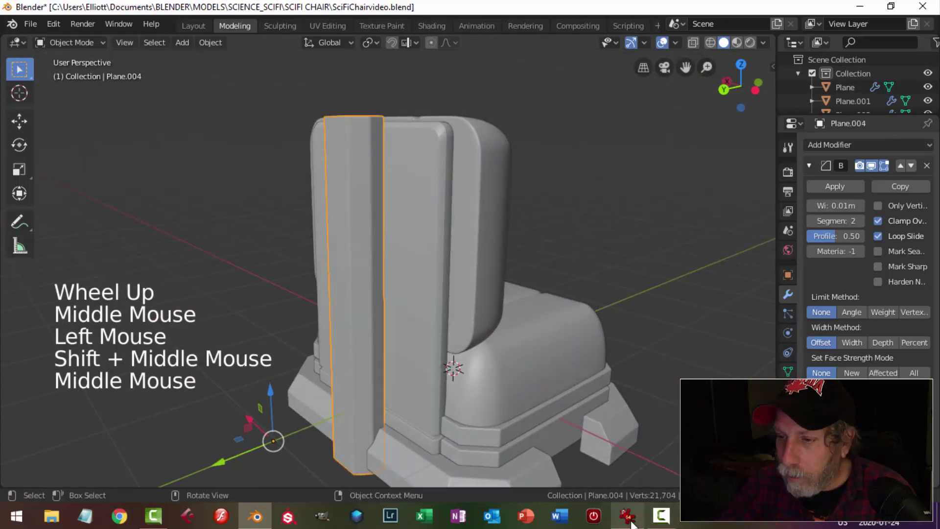
pyautogui.click(629, 520)
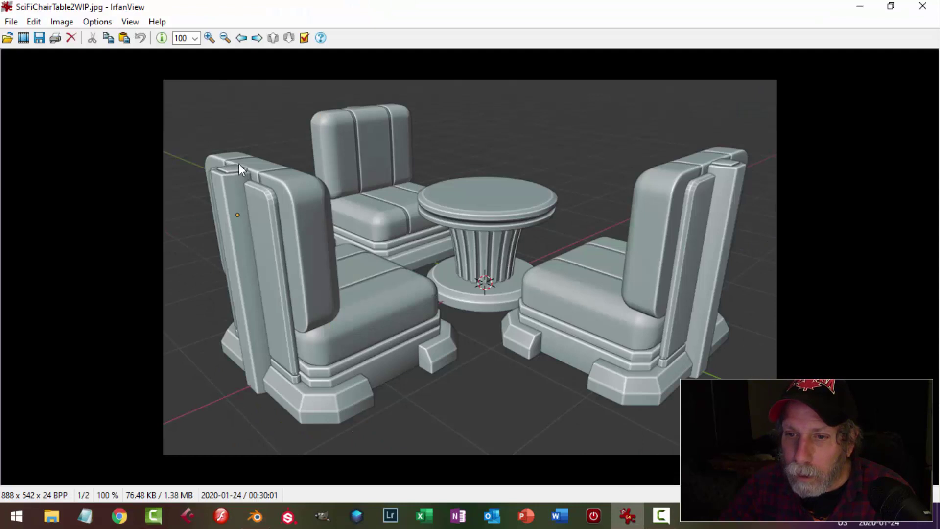
pyautogui.click(255, 516)
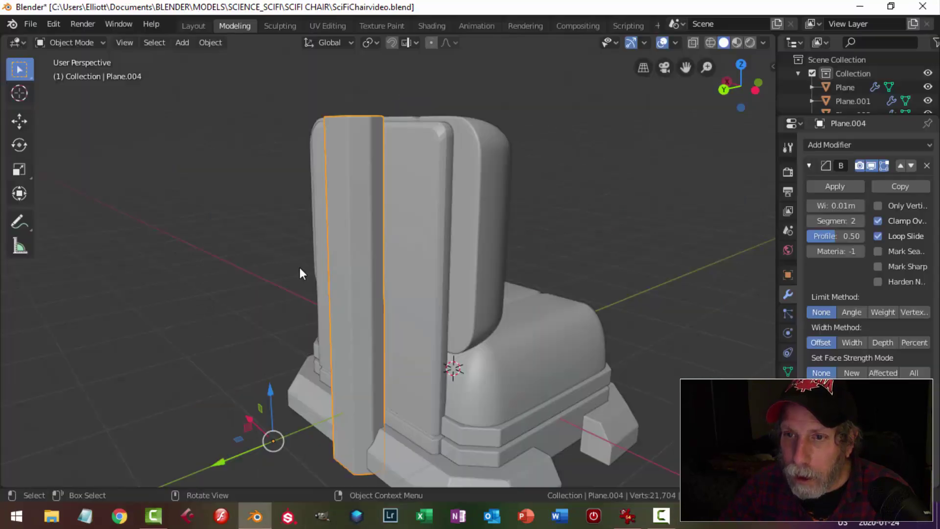
pyautogui.moveTo(365, 176); pyautogui.dragTo(397, 252, button='middle')
pyautogui.press('Tab')
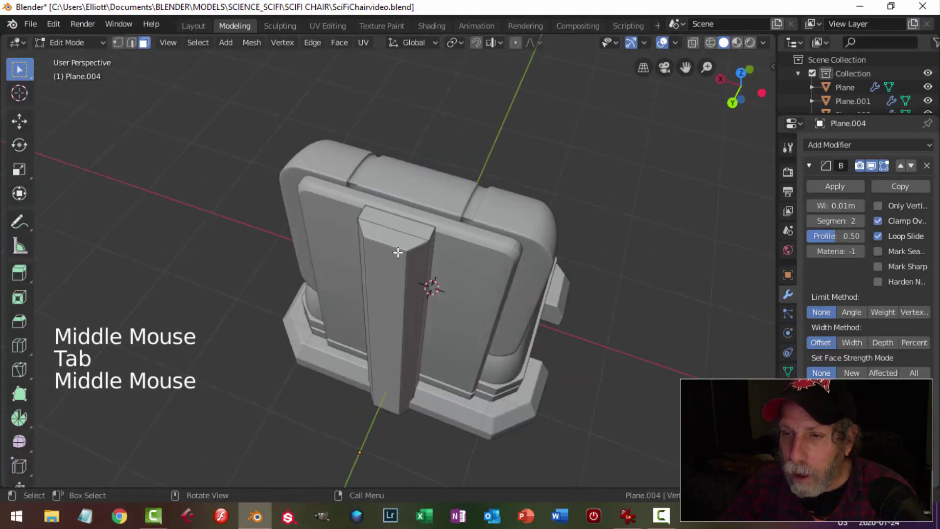
pyautogui.hotkey('ctrl', 'r')
pyautogui.scroll(1, 373, 250)
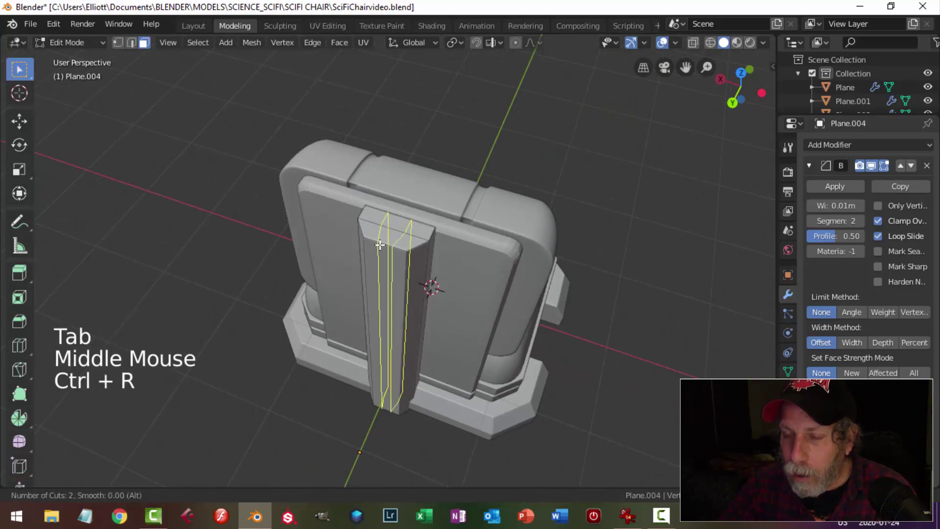
pyautogui.click(374, 247)
pyautogui.rightClick(380, 245)
# - Spread the two new edge loops apart by scaling them about 1.7 along X
pyautogui.moveTo(422, 279); pyautogui.dragTo(454, 283, button='middle')
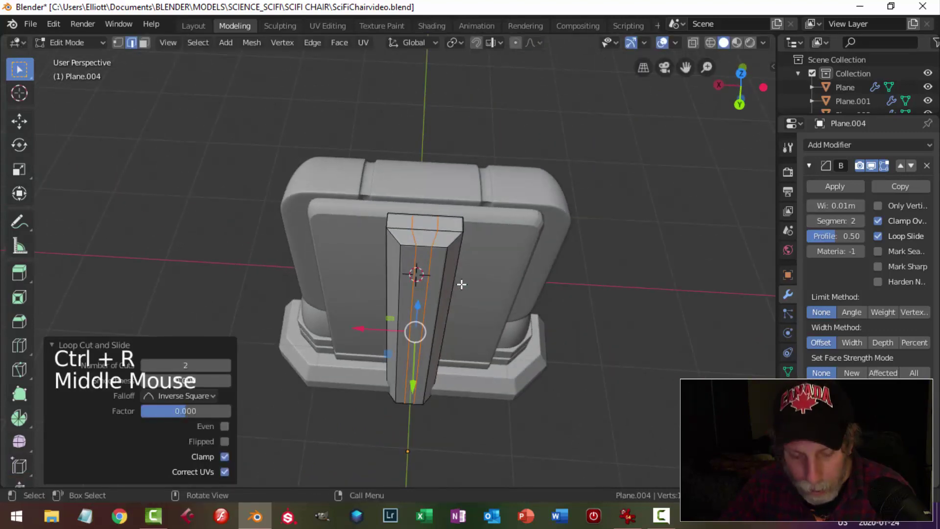
pyautogui.press('s')
pyautogui.press('x')
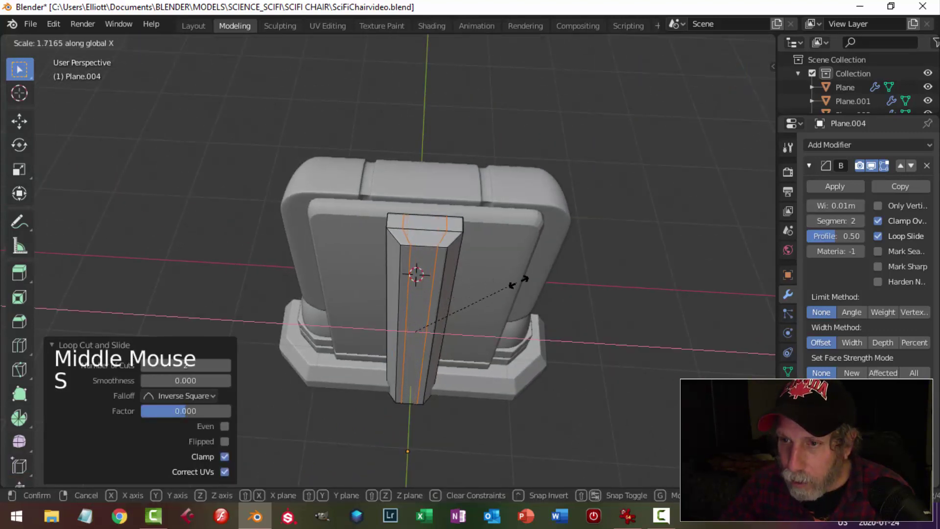
pyautogui.click(514, 280)
pyautogui.hotkey('alt', 'a')
# - Inset the two middle faces on the strip's top by about 0.015 m and extrude them 0.021 m inward
pyautogui.press('3')
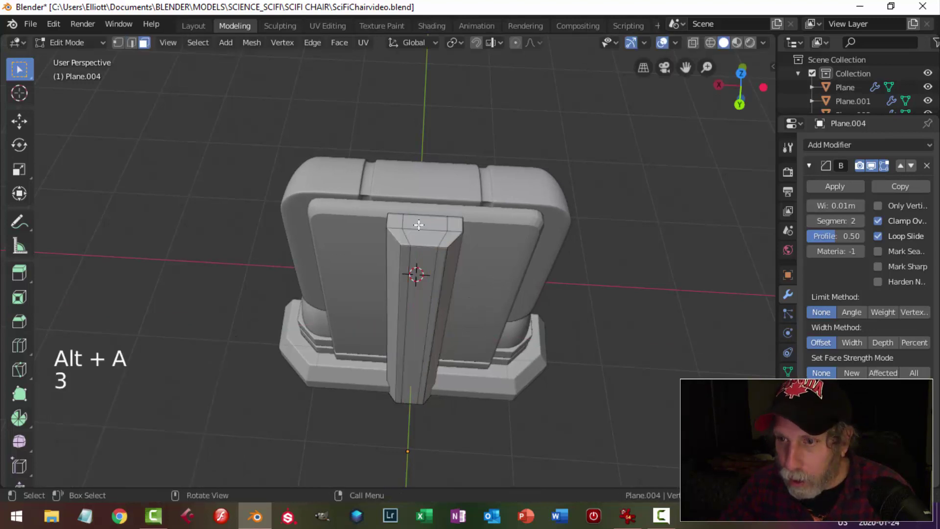
pyautogui.click(424, 223)
pyautogui.keyDown('shift'); pyautogui.click(416, 238); pyautogui.keyUp('shift')
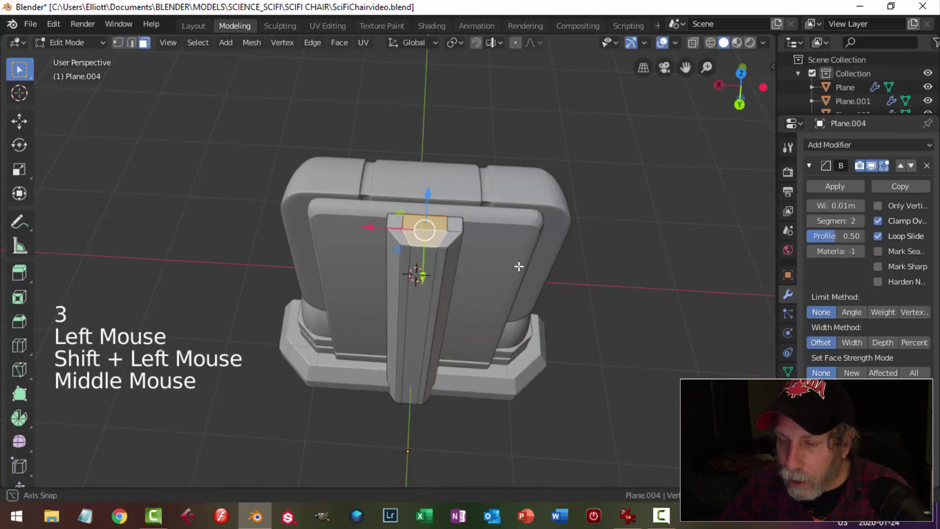
pyautogui.moveTo(518, 266); pyautogui.dragTo(551, 275, button='middle')
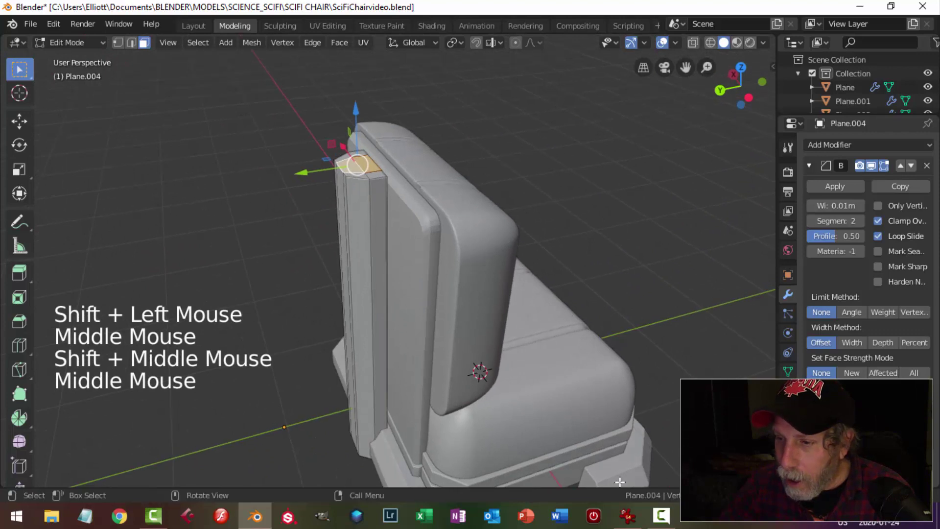
pyautogui.press('i')
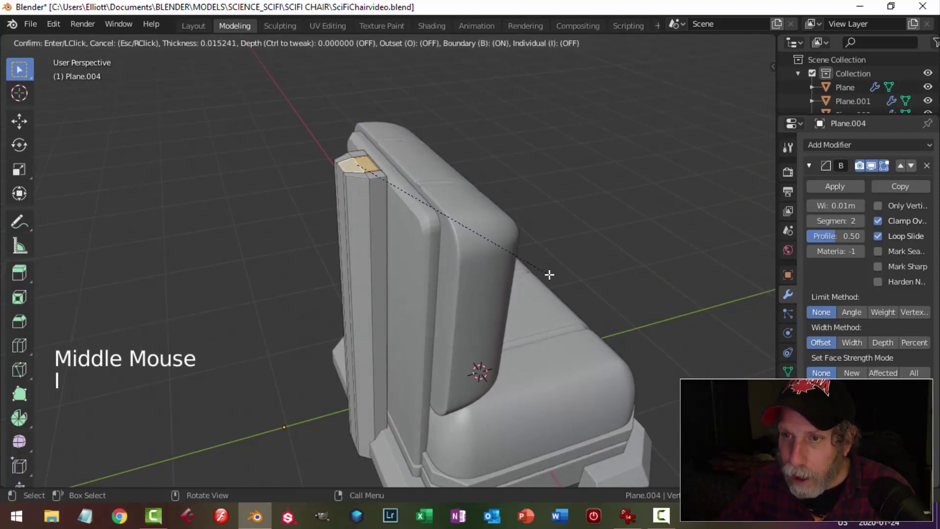
pyautogui.click(547, 272)
pyautogui.press('e')
pyautogui.click(468, 270)
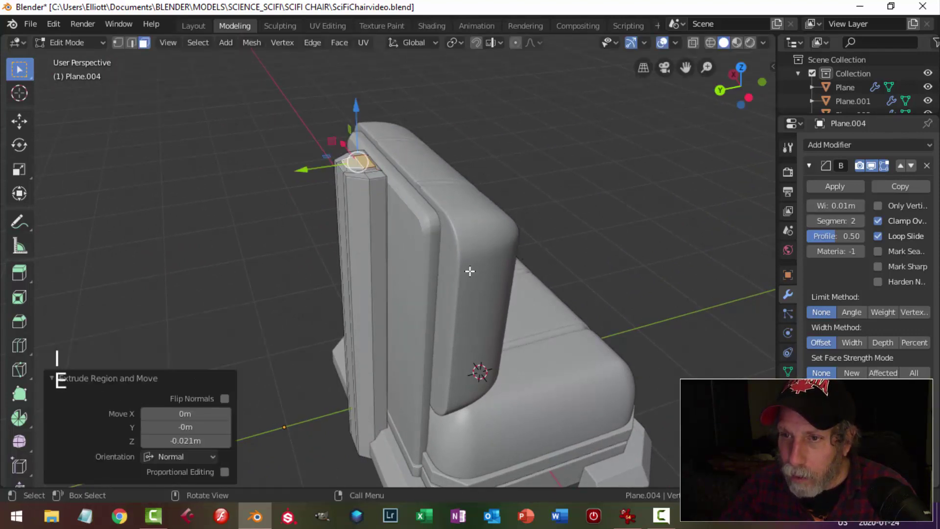
pyautogui.press('Tab')
pyautogui.moveTo(467, 270); pyautogui.dragTo(319, 200, button='middle')
pyautogui.hotkey('alt', 'a')
pyautogui.scroll(-2, 509, 291)
pyautogui.scroll(3, 530, 342)
# - Widen the recess on the strip's top by scaling its two opposite side walls and adjoining rim faces outward along X
pyautogui.press('Tab')
pyautogui.hotkey('alt', 'a')
pyautogui.scroll(2, 397, 270)
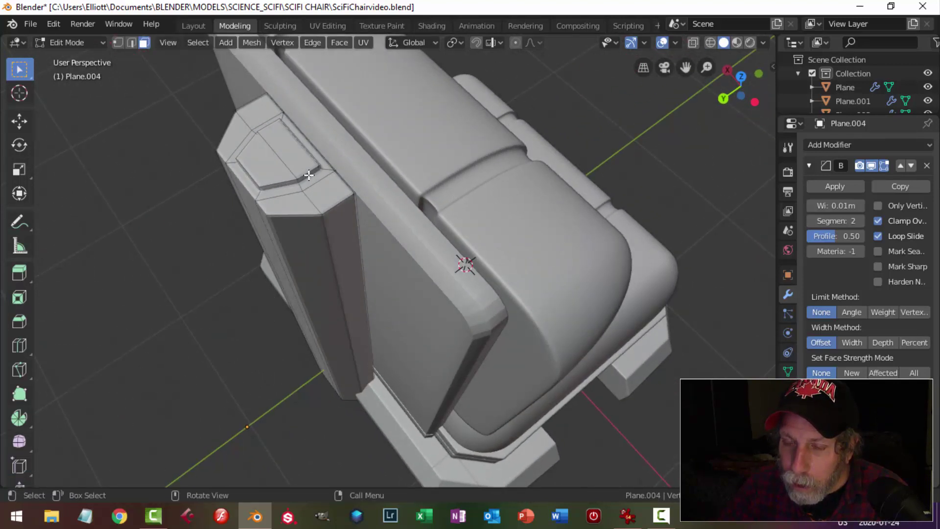
pyautogui.scroll(3, 343, 195)
pyautogui.keyDown('shift'); pyautogui.moveTo(343, 195); pyautogui.dragTo(522, 241, button='middle'); pyautogui.keyUp('shift')
pyautogui.keyDown('shift'); pyautogui.click(331, 240); pyautogui.keyUp('shift')
pyautogui.scroll(-2, 563, 185)
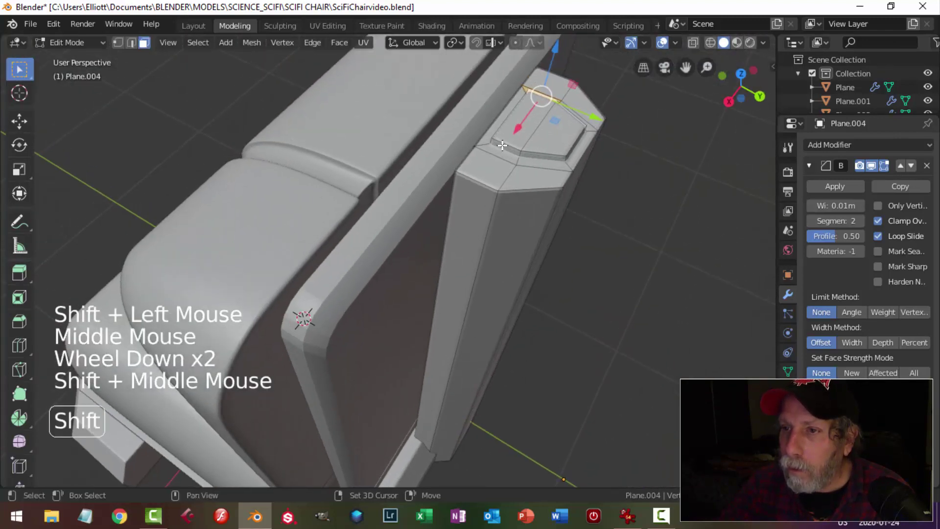
pyautogui.keyDown('shift'); pyautogui.click(502, 145); pyautogui.keyUp('shift')
pyautogui.scroll(2, 529, 147)
pyautogui.keyDown('shift'); pyautogui.moveTo(539, 143); pyautogui.dragTo(443, 245, button='middle'); pyautogui.keyUp('shift')
pyautogui.keyDown('shift'); pyautogui.click(442, 244); pyautogui.keyUp('shift')
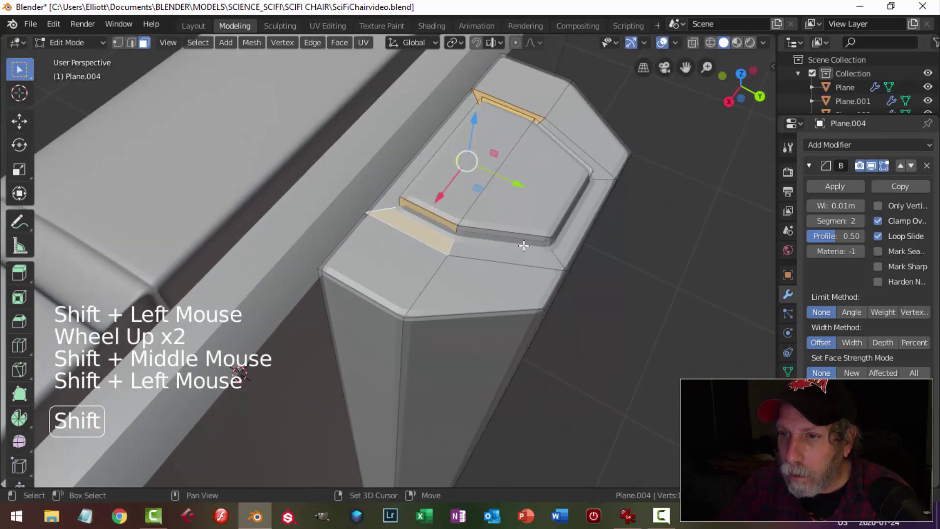
pyautogui.moveTo(524, 245); pyautogui.dragTo(441, 244, button='middle')
pyautogui.scroll(-2, 455, 245)
pyautogui.press('s')
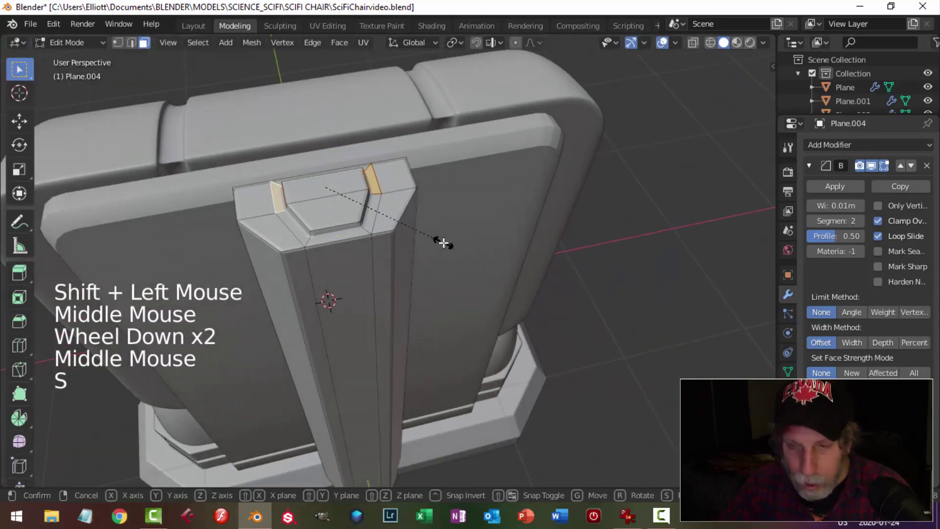
pyautogui.press('x')
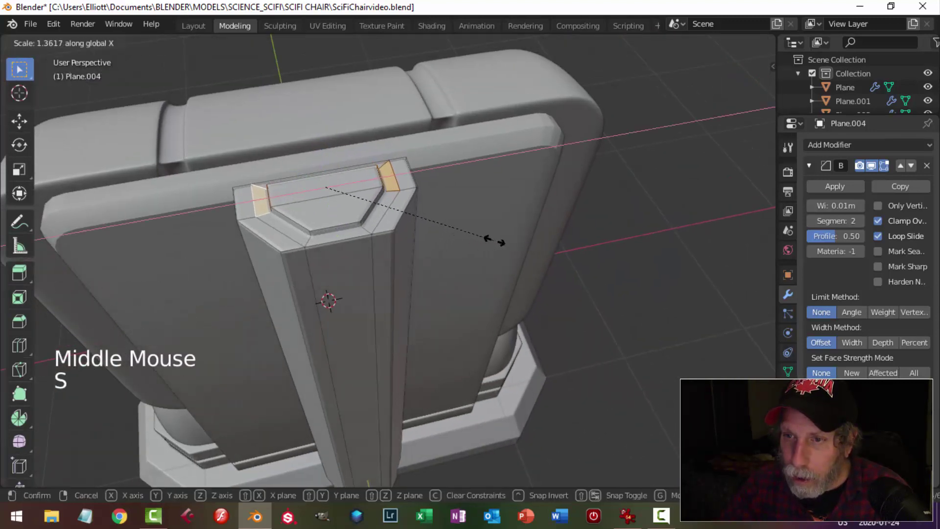
pyautogui.click(509, 240)
pyautogui.hotkey('alt', 'a')
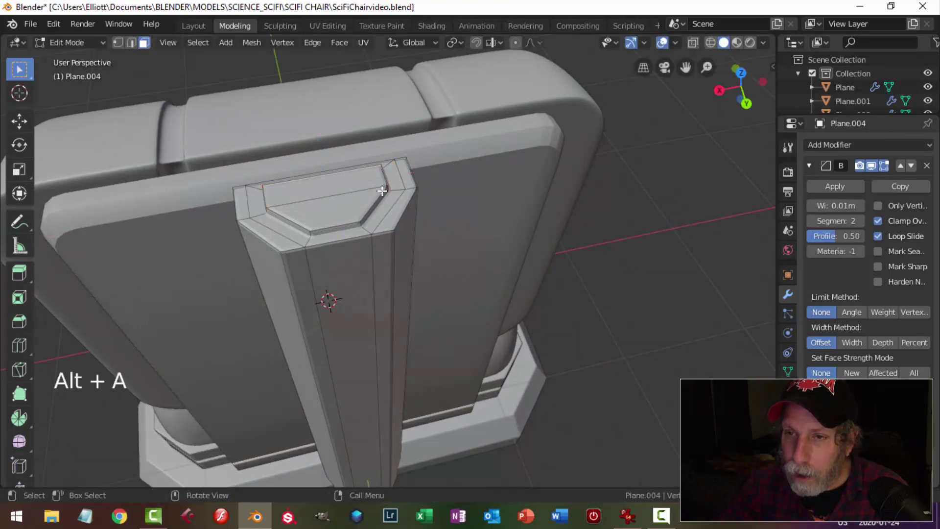
# - Raise the recess's two floor faces 0.0095 m along Z and inspect the strip from behind
pyautogui.click(347, 203)
pyautogui.keyDown('shift'); pyautogui.click(360, 207); pyautogui.keyUp('shift')
pyautogui.moveTo(359, 207); pyautogui.dragTo(336, 136, button='middle')
pyautogui.moveTo(304, 114); pyautogui.dragTo(305, 128)
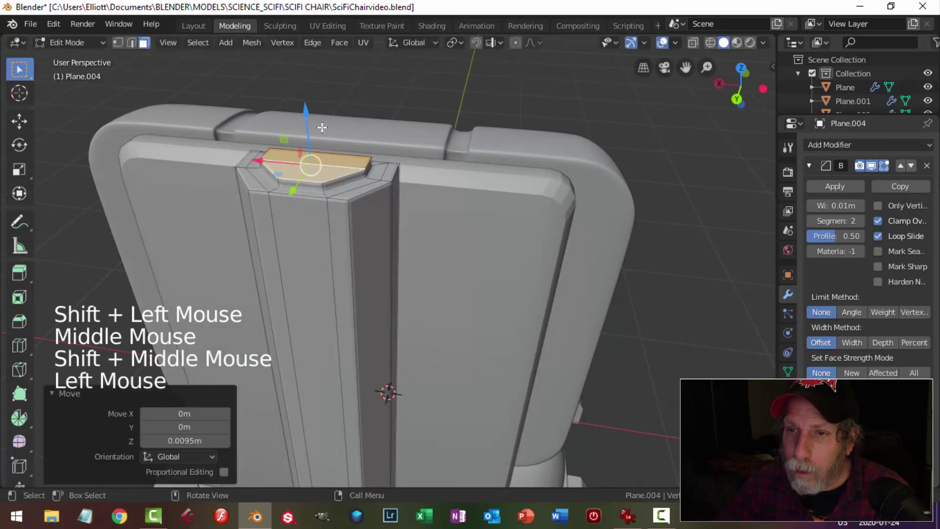
pyautogui.hotkey('alt', 'a')
pyautogui.press('Tab')
pyautogui.scroll(-2, 414, 228)
pyautogui.scroll(-1, 413, 228)
pyautogui.hotkey('alt', 'a')
pyautogui.moveTo(498, 260); pyautogui.dragTo(529, 256, button='middle')
pyautogui.scroll(-3, 473, 283)
pyautogui.moveTo(473, 278); pyautogui.dragTo(425, 239, button='middle')
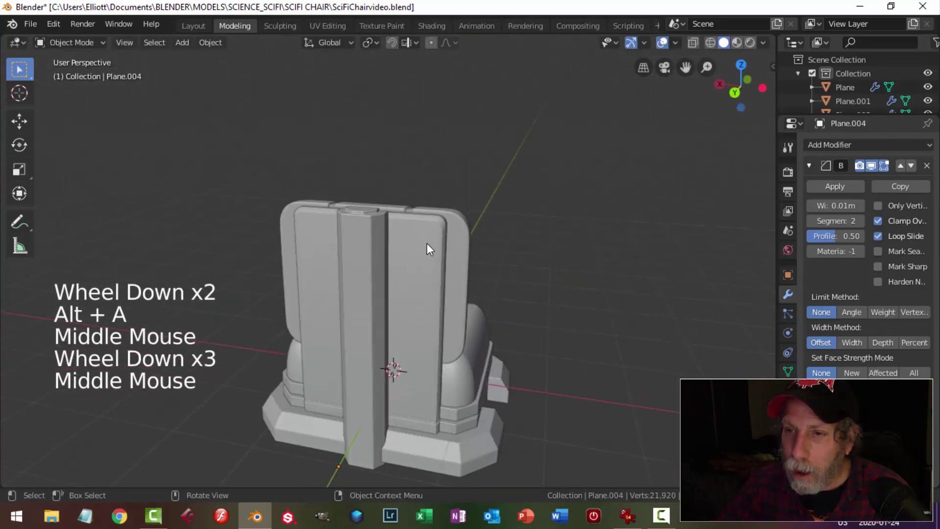
# - Select the back panel's top faces in a wireframe back view and lower them slightly along Z
pyautogui.click(425, 238)
pyautogui.moveTo(466, 264); pyautogui.dragTo(479, 260, button='middle')
pyautogui.press('Tab')
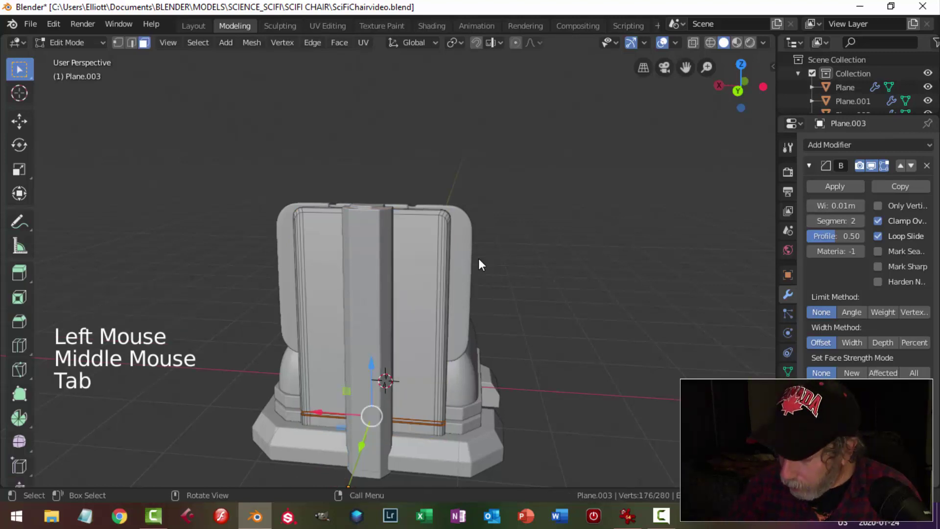
pyautogui.press('ctrl+KP_1')
pyautogui.hotkey('alt', 'a')
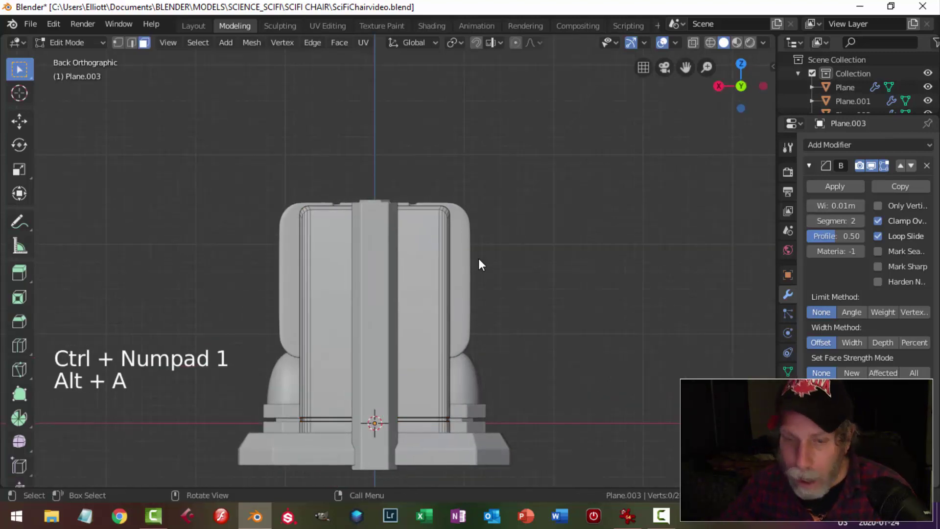
pyautogui.press('z')
pyautogui.click(376, 254)
pyautogui.press('b')
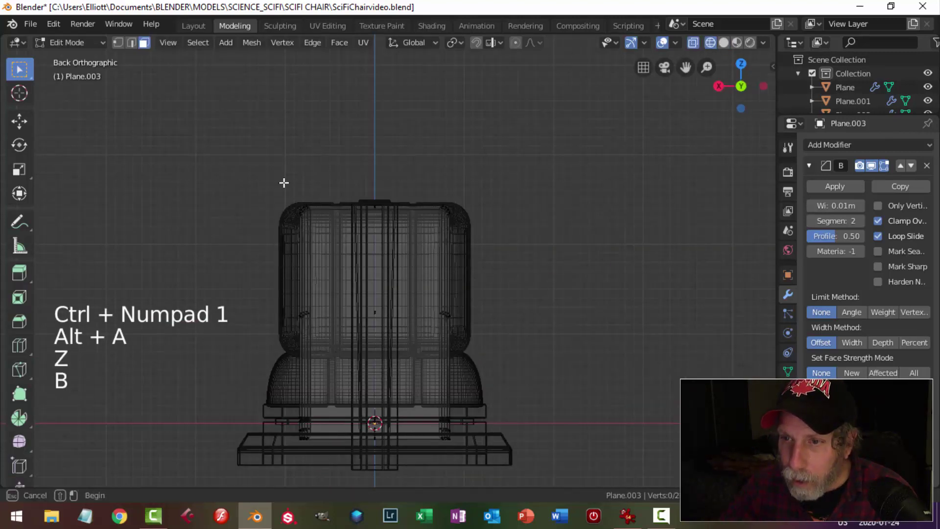
pyautogui.moveTo(269, 180); pyautogui.dragTo(469, 232)
pyautogui.scroll(3, 446, 230)
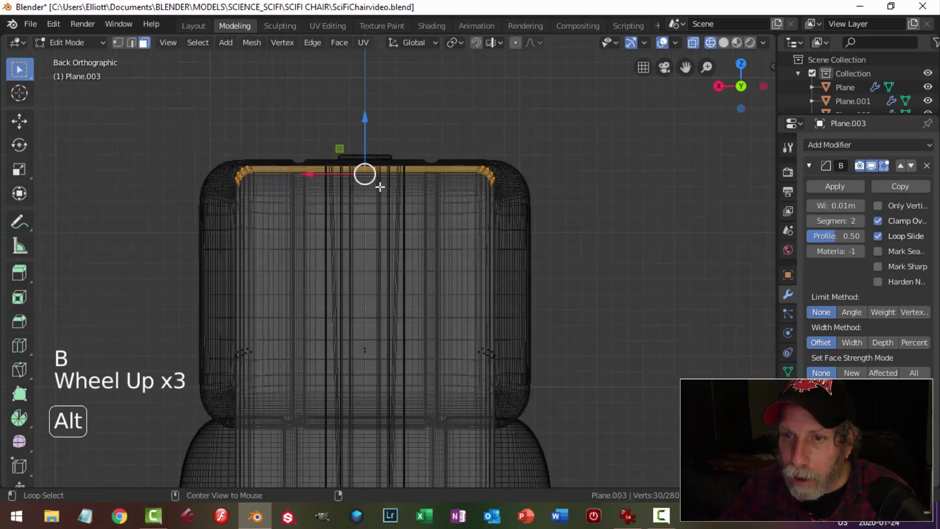
pyautogui.hotkey('alt', 'a')
pyautogui.press('b')
pyautogui.moveTo(179, 135); pyautogui.dragTo(451, 186)
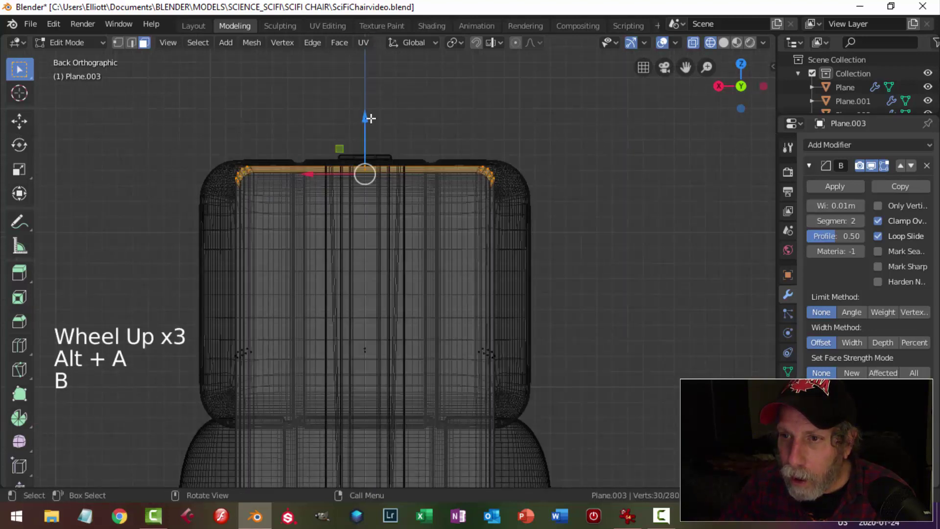
pyautogui.moveTo(370, 118); pyautogui.dragTo(368, 123)
pyautogui.hotkey('alt', 'a')
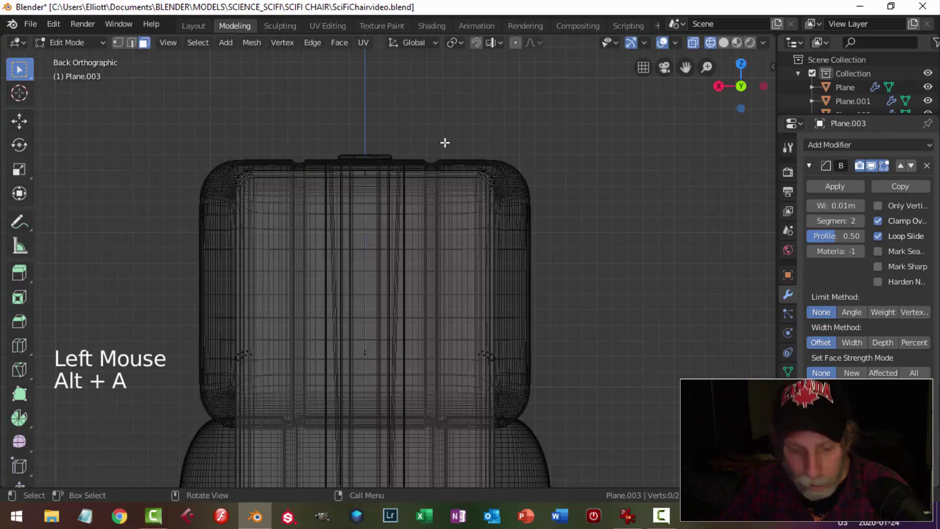
# - Return to solid Object Mode and shift the rear support strip slightly along Y
pyautogui.press('z')
pyautogui.press('Tab')
pyautogui.hotkey('alt', 'a')
pyautogui.scroll(-4, 551, 172)
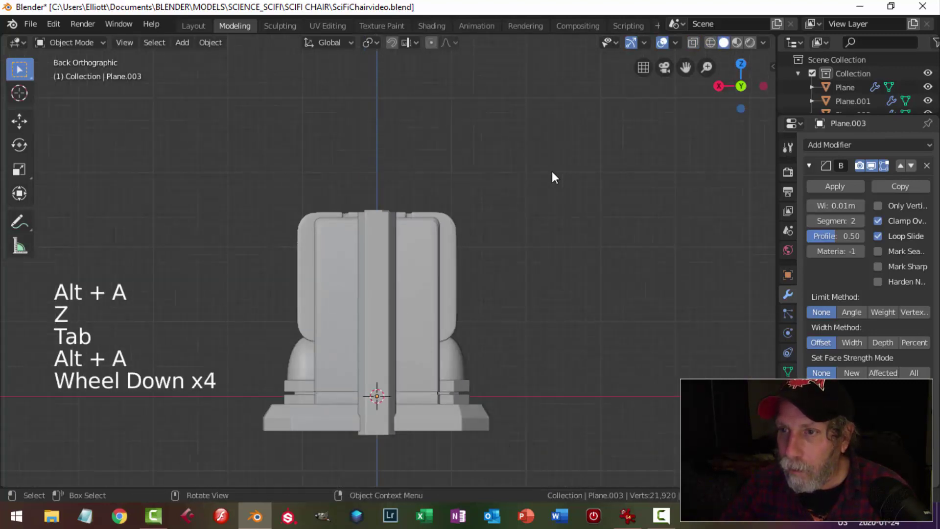
pyautogui.moveTo(551, 172)
pyautogui.mouseDown(button='middle')
pyautogui.moveTo(430, 237)
pyautogui.moveTo(437, 217)
pyautogui.moveTo(424, 237)
pyautogui.moveTo(381, 224)
pyautogui.moveTo(392, 201)
pyautogui.moveTo(356, 217)
pyautogui.mouseUp(button='middle')
pyautogui.scroll(2, 377, 243)
pyautogui.click(333, 222)
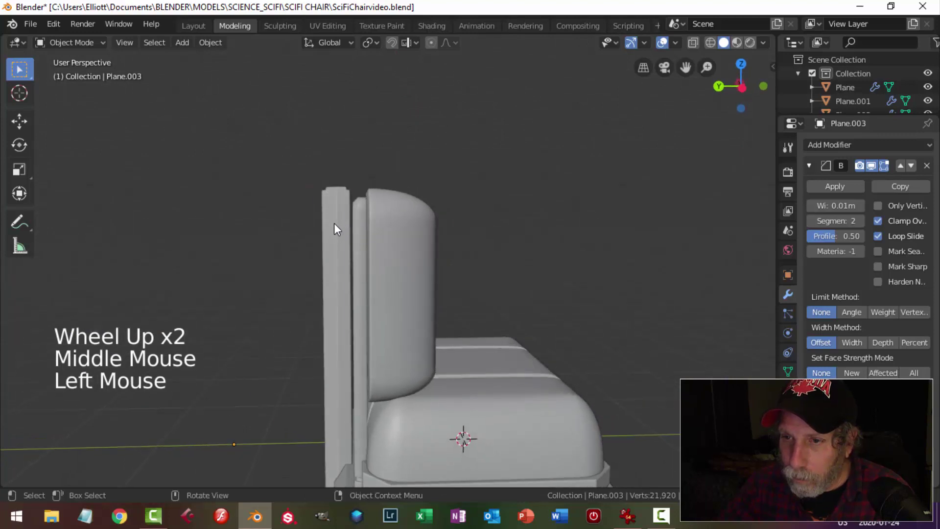
pyautogui.scroll(-2, 366, 311)
pyautogui.keyDown('shift'); pyautogui.moveTo(367, 312); pyautogui.dragTo(327, 359, button='middle'); pyautogui.keyUp('shift')
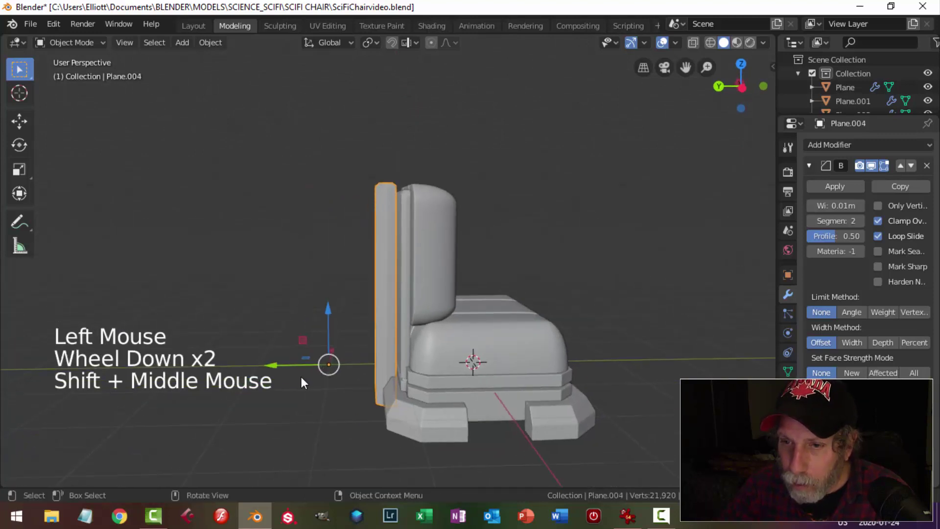
pyautogui.moveTo(269, 365); pyautogui.dragTo(273, 363)
pyautogui.hotkey('alt', 'a')
# - Compare the rear support strip and back panel with the chairs in the IrfanView reference picture from several angles
pyautogui.moveTo(419, 287); pyautogui.dragTo(416, 401, button='middle')
pyautogui.scroll(2, 417, 339)
pyautogui.scroll(-2, 455, 246)
pyautogui.moveTo(454, 246); pyautogui.dragTo(601, 235, button='middle')
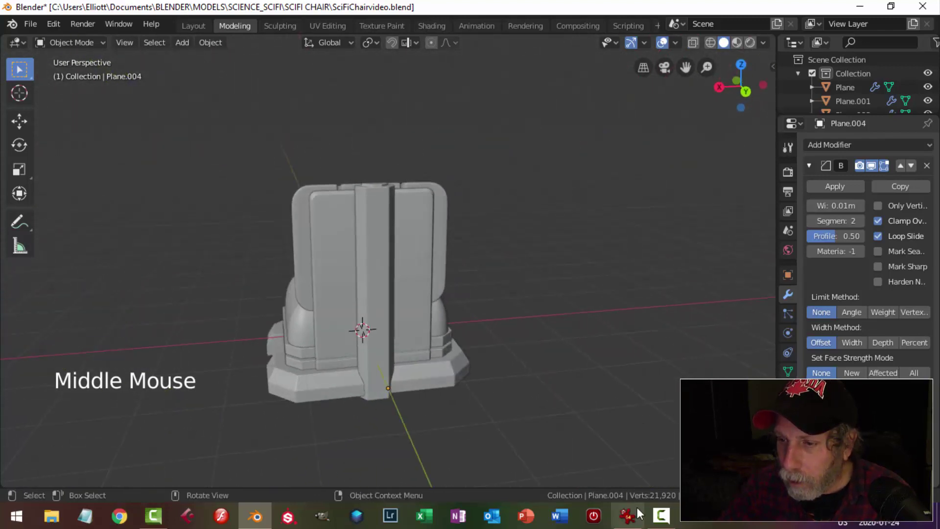
pyautogui.click(635, 514)
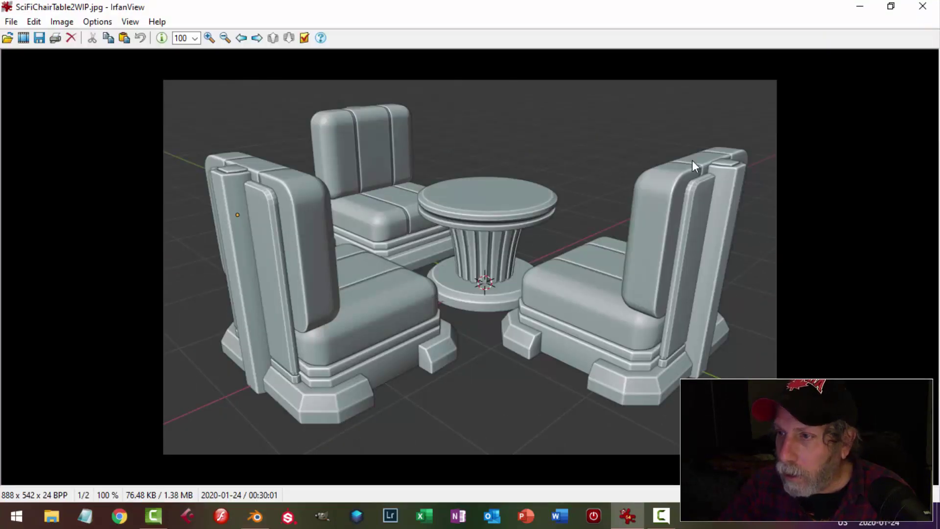
pyautogui.click(254, 515)
pyautogui.moveTo(383, 209); pyautogui.dragTo(211, 237, button='middle')
pyautogui.scroll(2, 344, 241)
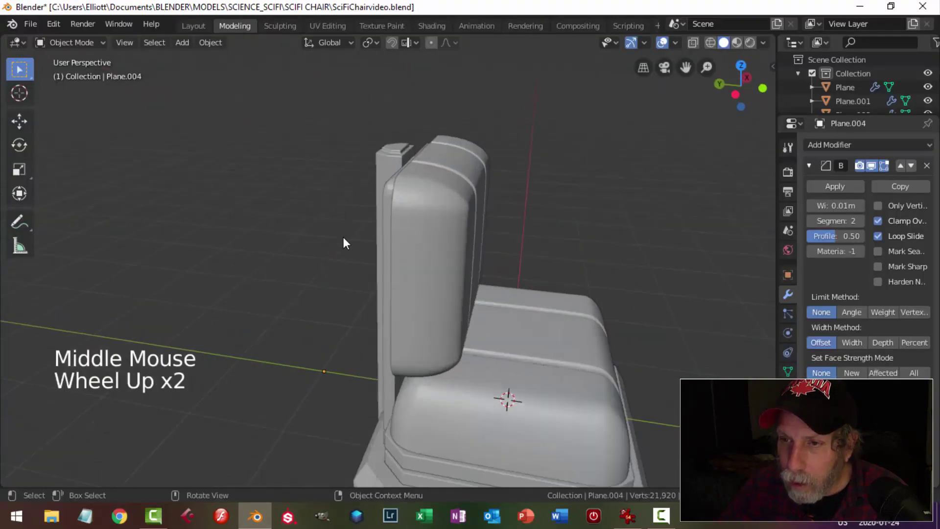
pyautogui.moveTo(344, 242); pyautogui.dragTo(440, 281, button='middle')
pyautogui.click(634, 521)
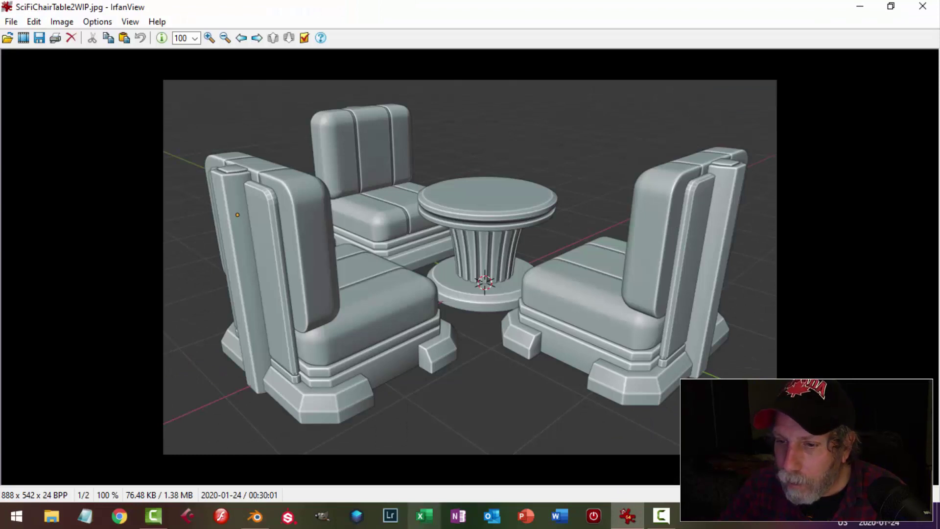
pyautogui.click(254, 516)
# - Move the rear support strip along Y until it sits close against the back panel
pyautogui.click(391, 196)
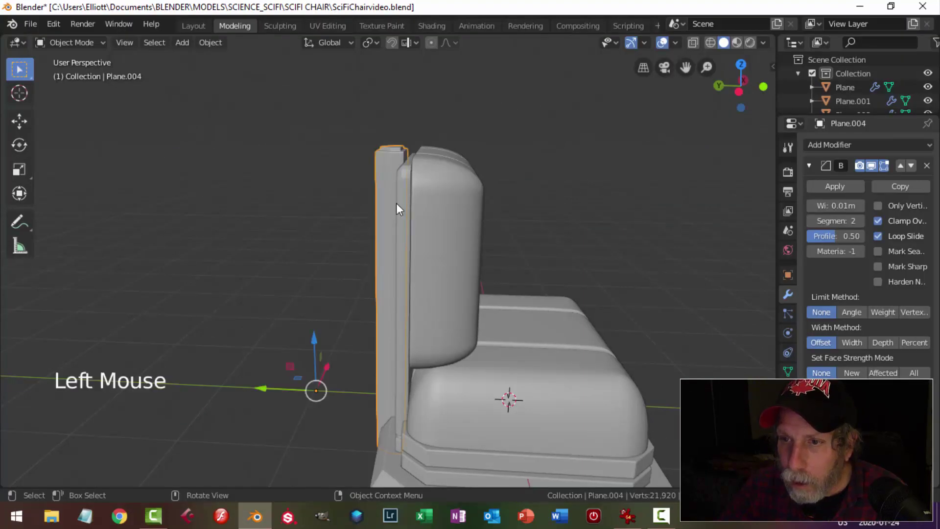
pyautogui.moveTo(257, 388); pyautogui.dragTo(281, 377)
pyautogui.hotkey('alt', 'a')
pyautogui.moveTo(330, 300); pyautogui.dragTo(391, 186, button='middle')
pyautogui.scroll(-2, 371, 298)
pyautogui.scroll(2, 419, 337)
pyautogui.click(429, 153)
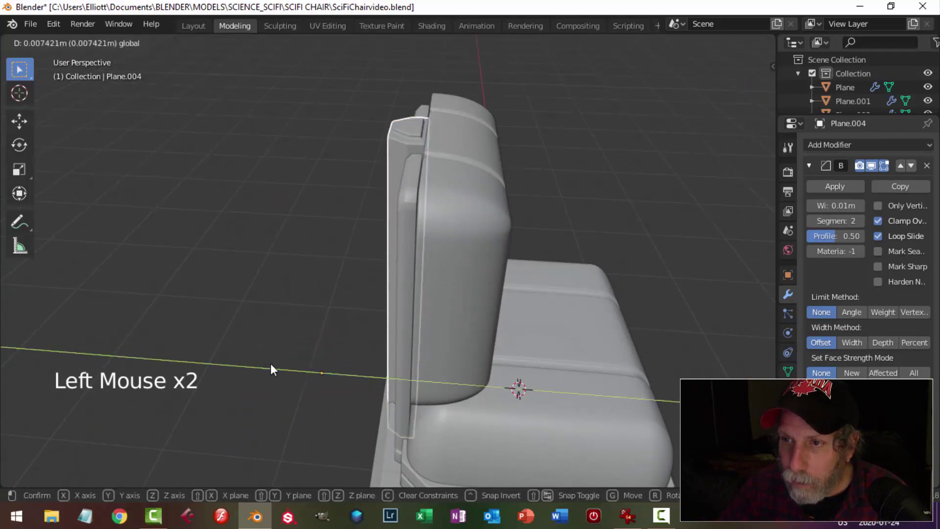
pyautogui.hotkey('alt', 'a')
pyautogui.moveTo(342, 346); pyautogui.dragTo(418, 318, button='middle')
# - Scale the strip's entire mesh along Y to about 1.3 and move it 0.0396 m along Y
pyautogui.click(386, 245)
pyautogui.press('Tab')
pyautogui.press('a')
pyautogui.scroll(-2, 378, 314)
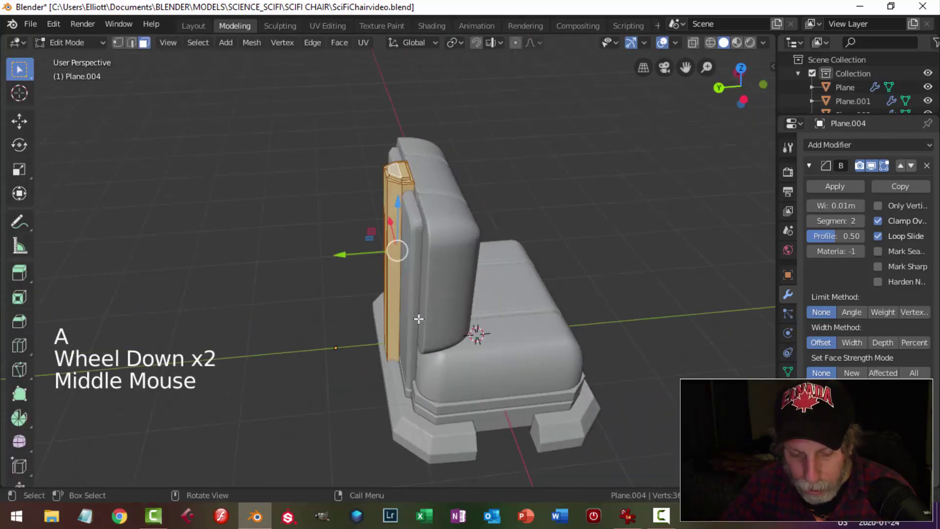
pyautogui.press('s')
pyautogui.press('y')
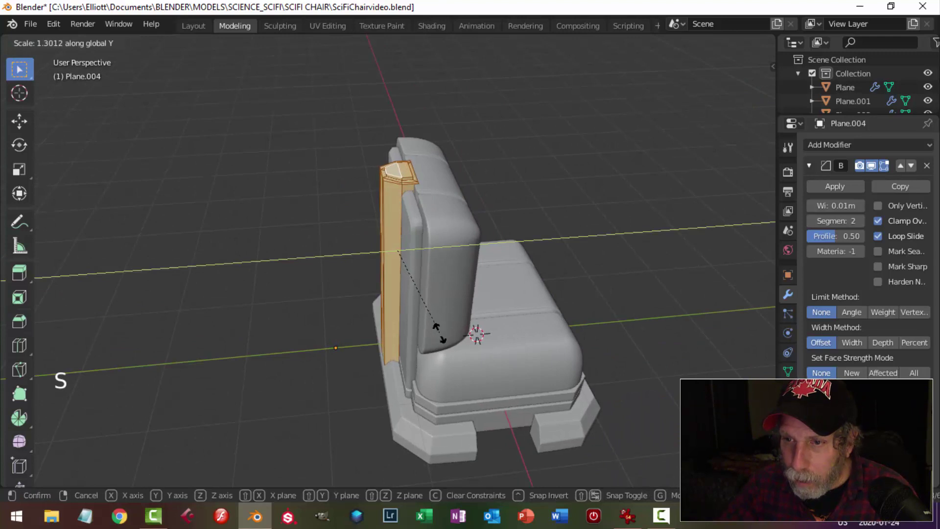
pyautogui.click(439, 333)
pyautogui.moveTo(337, 258); pyautogui.dragTo(333, 256)
# - Thicken the strip's mesh a little more along Y and shift it a further 0.0164 m along Y
pyautogui.press('s')
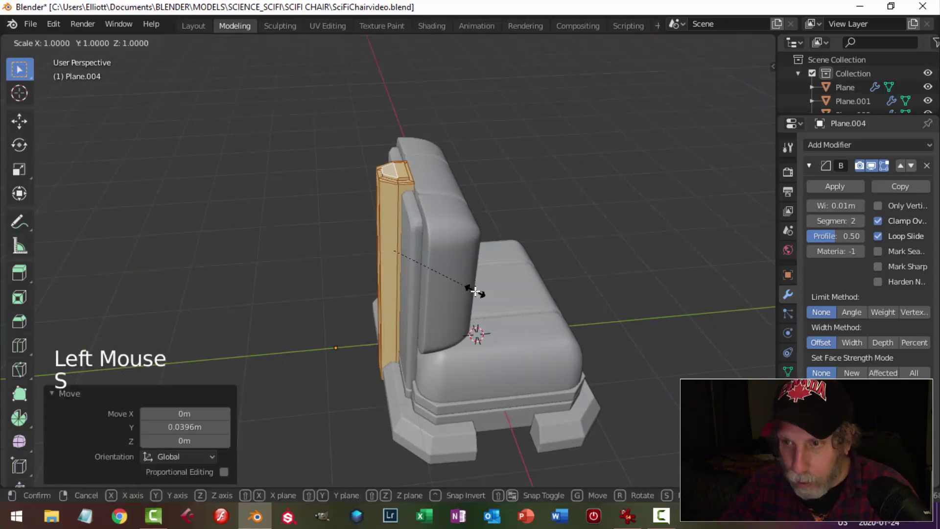
pyautogui.press('y')
pyautogui.click(473, 291)
pyautogui.moveTo(333, 258); pyautogui.dragTo(331, 259)
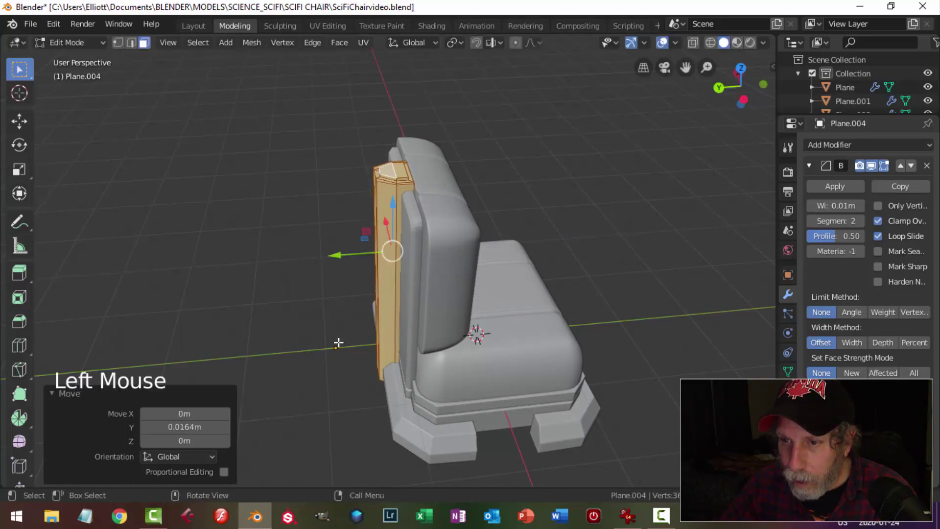
pyautogui.hotkey('alt', 'a')
pyautogui.press('Tab')
pyautogui.hotkey('alt', 'a')
# - Delete the large bottom face on the underside of the seat base
pyautogui.moveTo(362, 338); pyautogui.dragTo(445, 283, button='middle')
pyautogui.scroll(2, 430, 286)
pyautogui.scroll(-2, 430, 287)
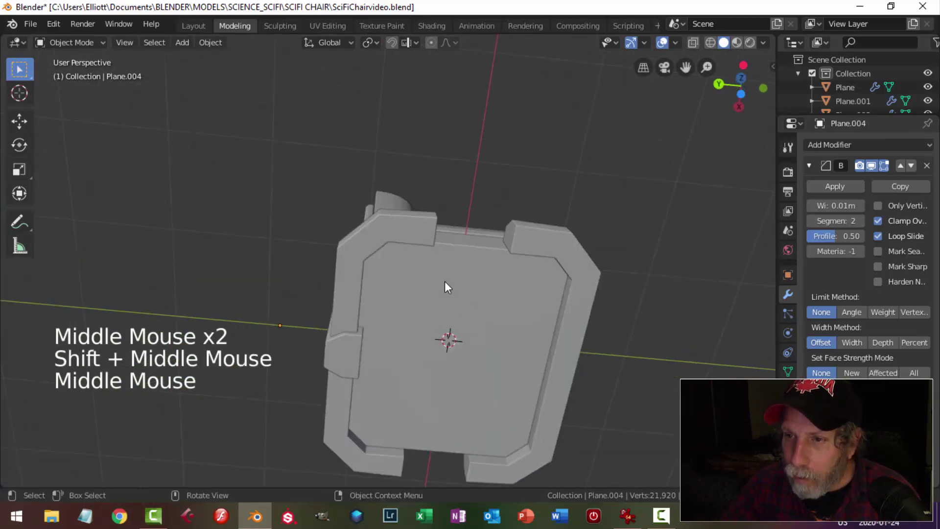
pyautogui.click(543, 289)
pyautogui.press('Tab')
pyautogui.press('3')
pyautogui.click(543, 295)
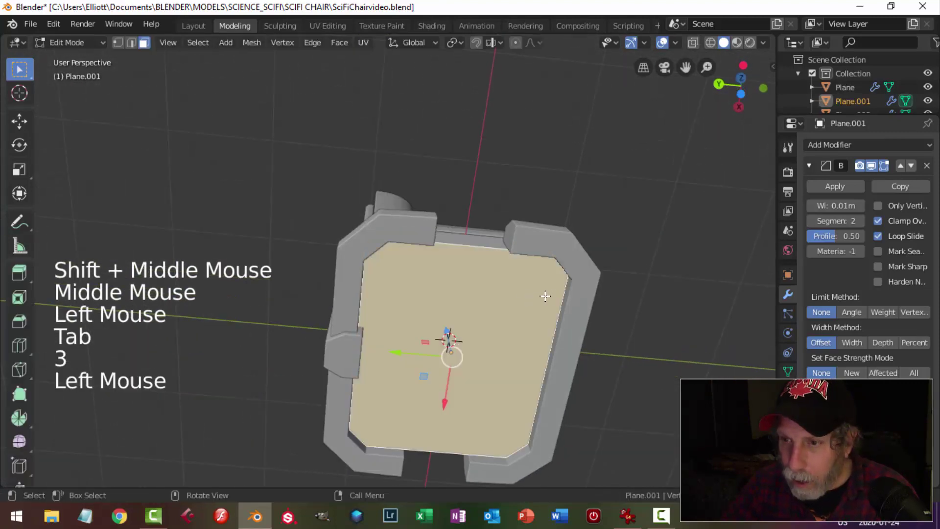
pyautogui.moveTo(544, 296); pyautogui.dragTo(506, 355, button='middle')
pyautogui.press('x')
pyautogui.click(508, 352)
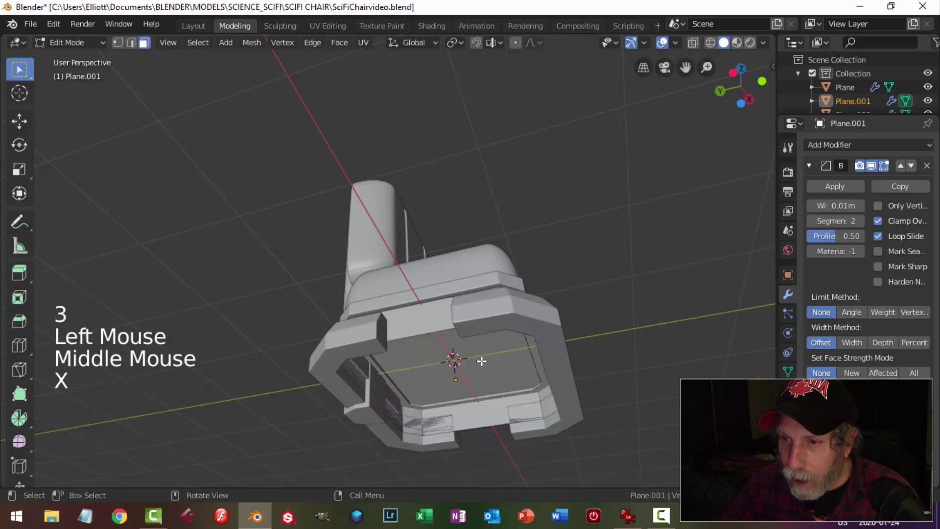
pyautogui.press('Tab')
# - Delete all bottom faces around the mirrored foot frame on the chair's underside
pyautogui.click(481, 327)
pyautogui.press('Tab')
pyautogui.click(371, 344)
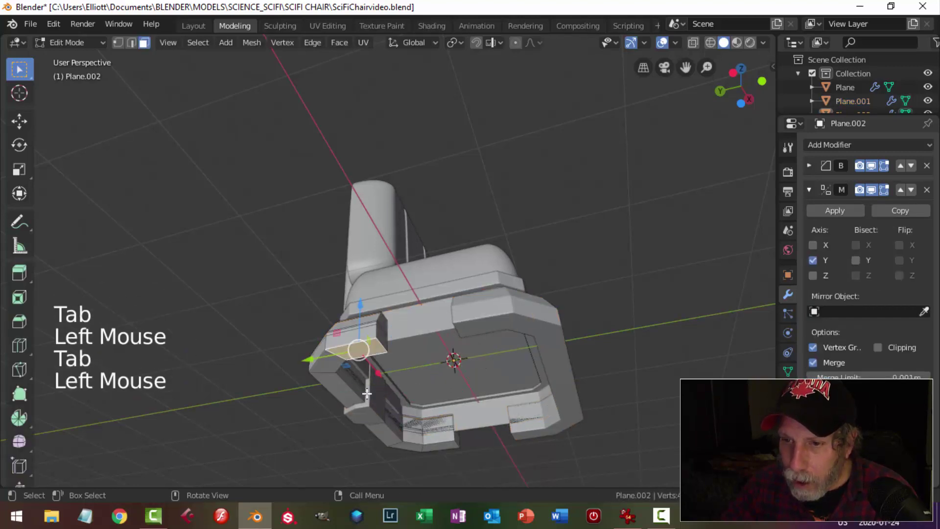
pyautogui.moveTo(371, 344); pyautogui.dragTo(365, 310, button='middle')
pyautogui.keyDown('shift'); pyautogui.click(351, 229); pyautogui.keyUp('shift')
pyautogui.keyDown('shift'); pyautogui.click(351, 229); pyautogui.keyUp('shift')
pyautogui.keyDown('shift'); pyautogui.click(345, 296); pyautogui.keyUp('shift')
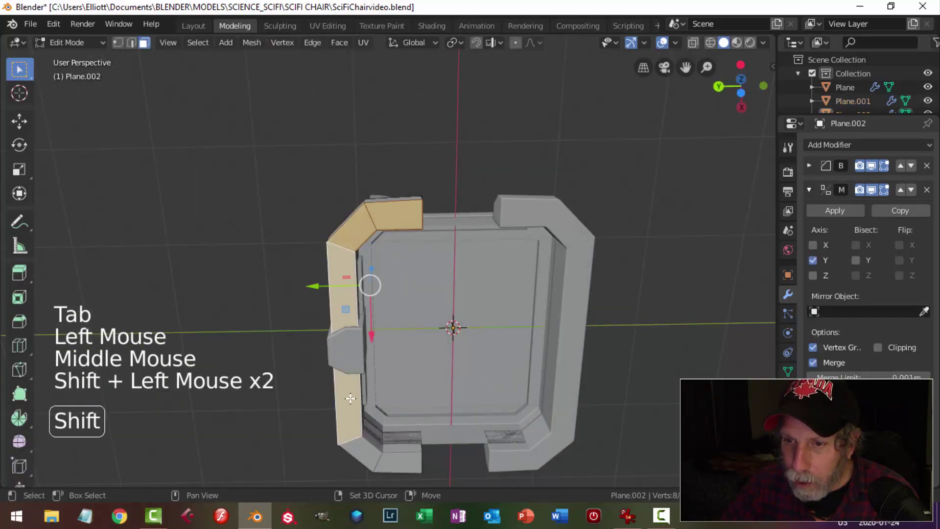
pyautogui.keyDown('shift'); pyautogui.click(391, 465); pyautogui.keyUp('shift')
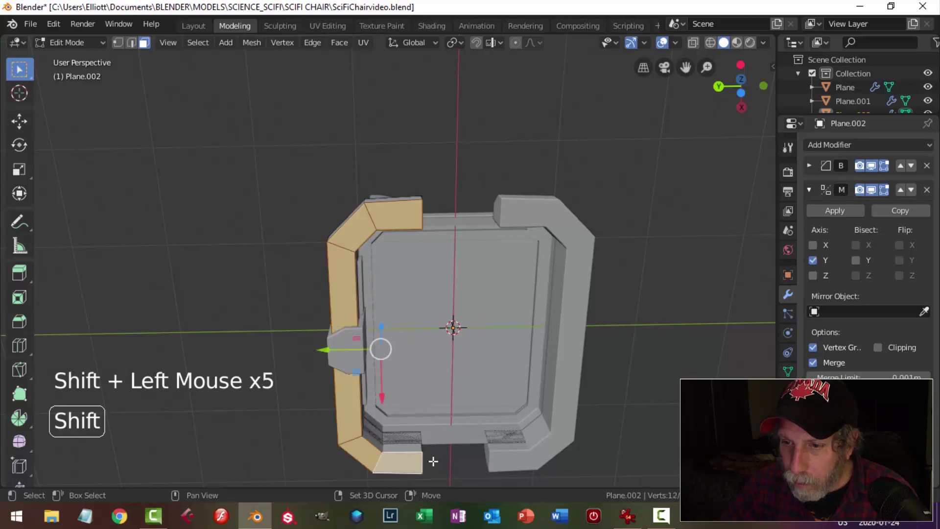
pyautogui.press('x')
pyautogui.click(396, 353)
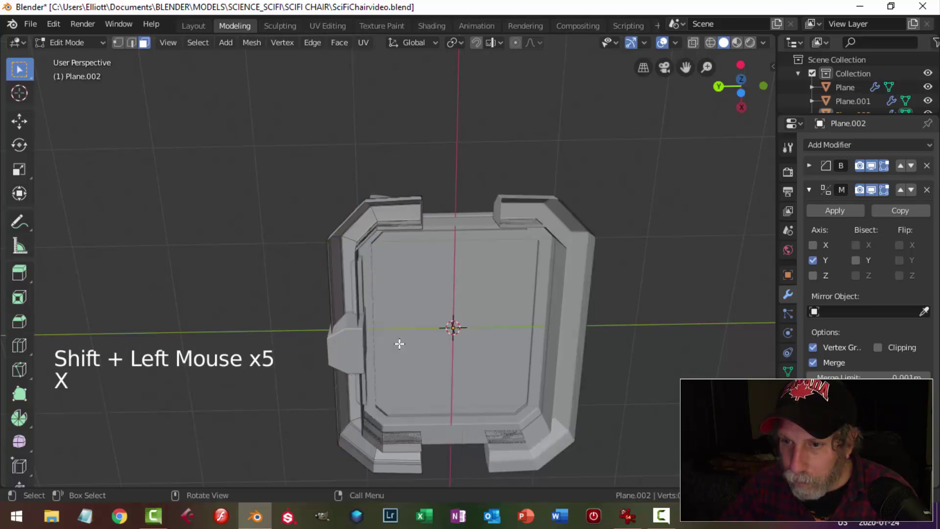
pyautogui.press('Tab')
# - Delete the bottom faces of the rear support strip
pyautogui.click(336, 349)
pyautogui.press('Tab')
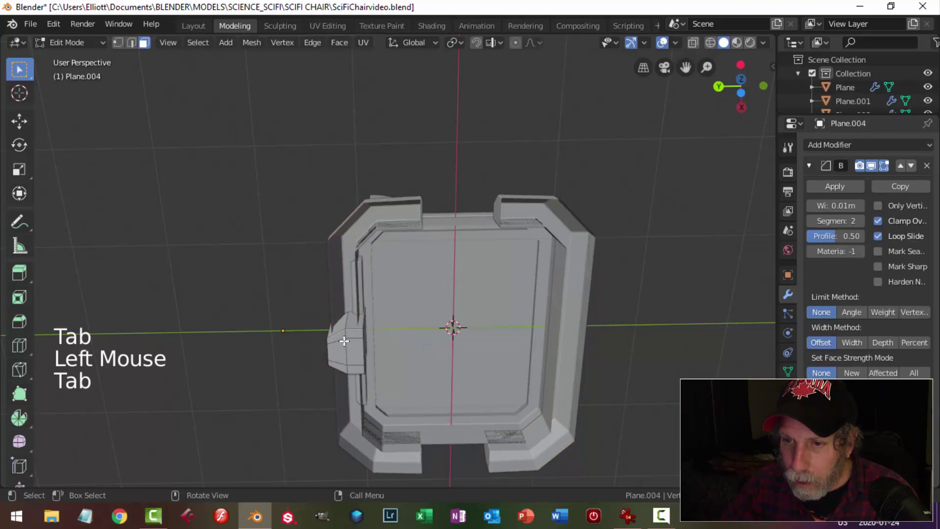
pyautogui.press('c')
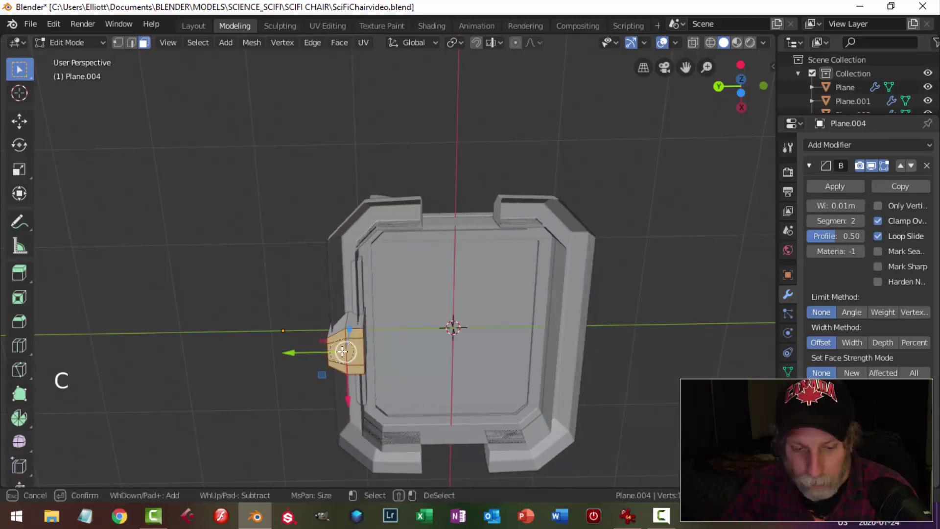
pyautogui.press('x')
pyautogui.click(346, 350)
pyautogui.press('Tab')
pyautogui.moveTo(346, 350); pyautogui.dragTo(335, 385, button='middle')
pyautogui.hotkey('alt', 'a')
# - Select all parts of the chair and scale them to 0.929 along X
pyautogui.scroll(-2, 336, 384)
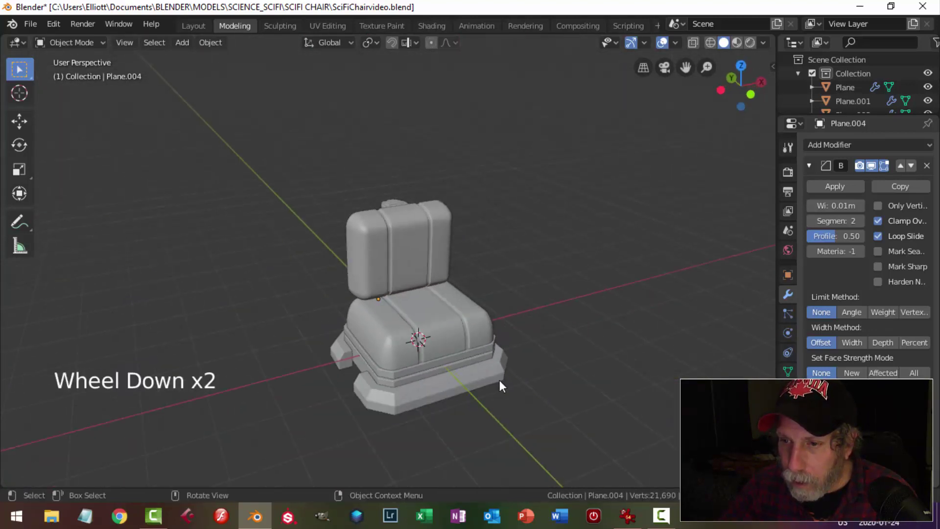
pyautogui.moveTo(499, 384); pyautogui.dragTo(405, 384, button='middle')
pyautogui.scroll(-1, 422, 373)
pyautogui.press('a')
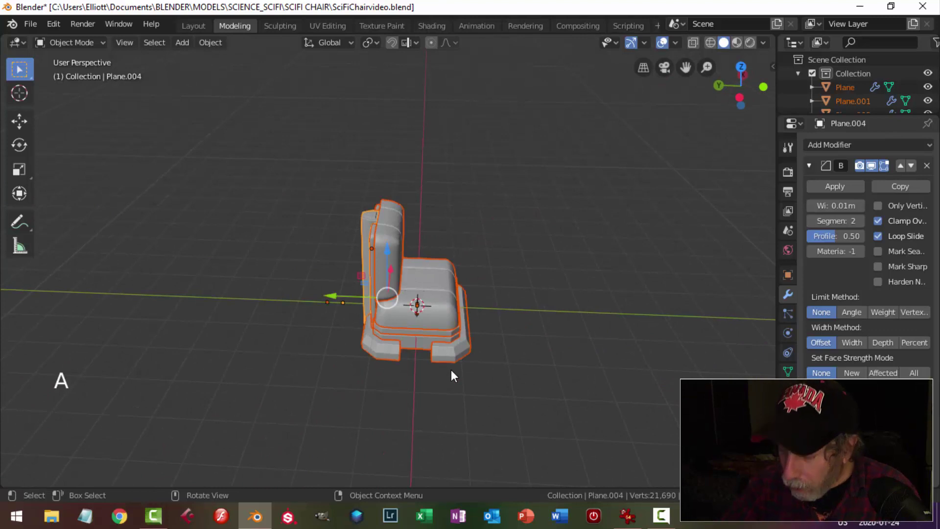
pyautogui.press('KP_7')
pyautogui.scroll(4, 451, 375)
pyautogui.scroll(-6, 439, 379)
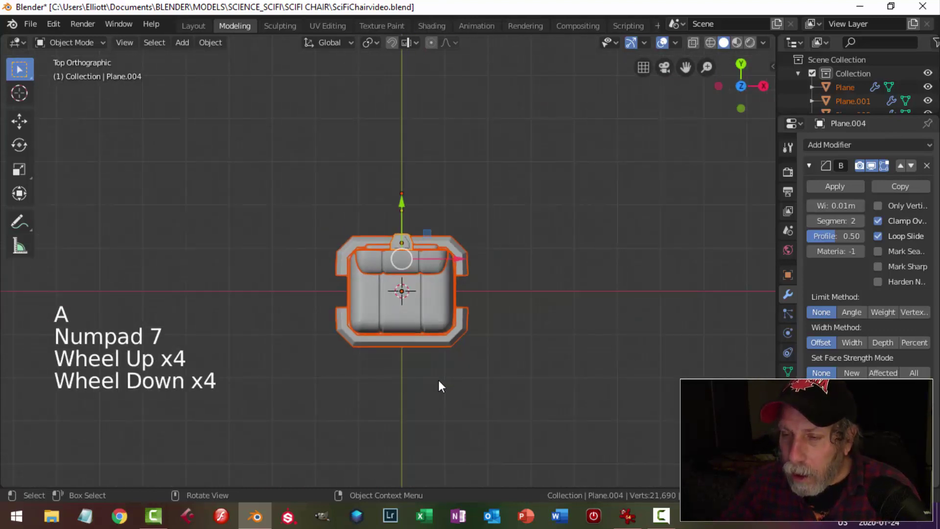
pyautogui.scroll(4, 468, 363)
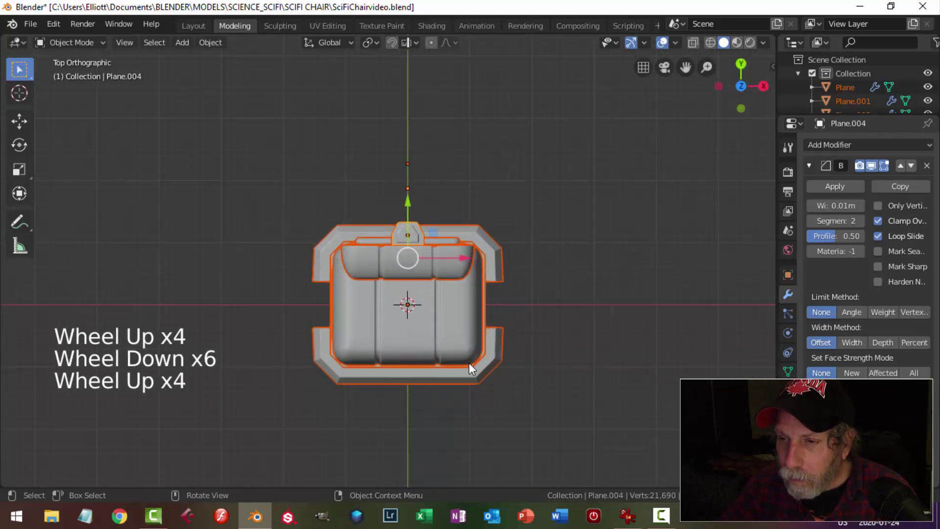
pyautogui.press('s')
pyautogui.click(466, 361)
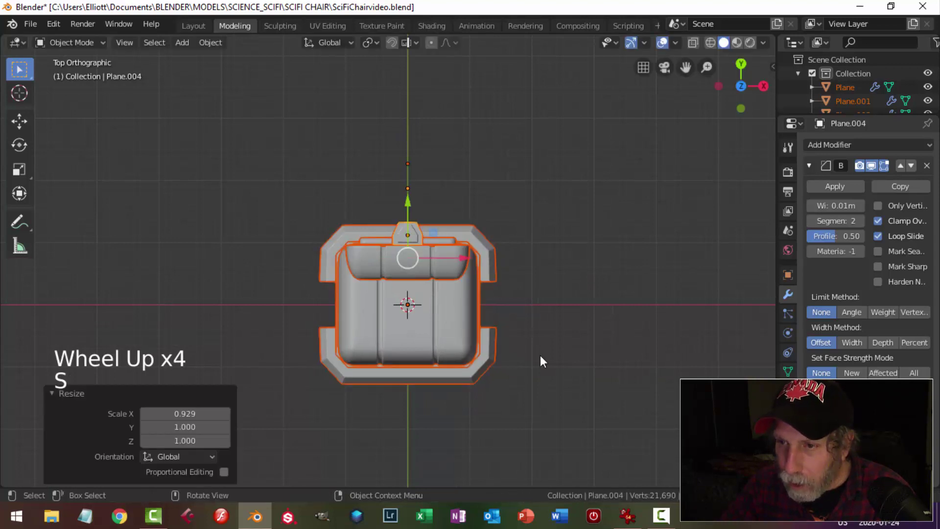
pyautogui.moveTo(541, 361); pyautogui.dragTo(473, 352, button='middle')
# - In top view, move the whole chair 1.81 m along Y from the origin and then slightly farther
pyautogui.press('KP_7')
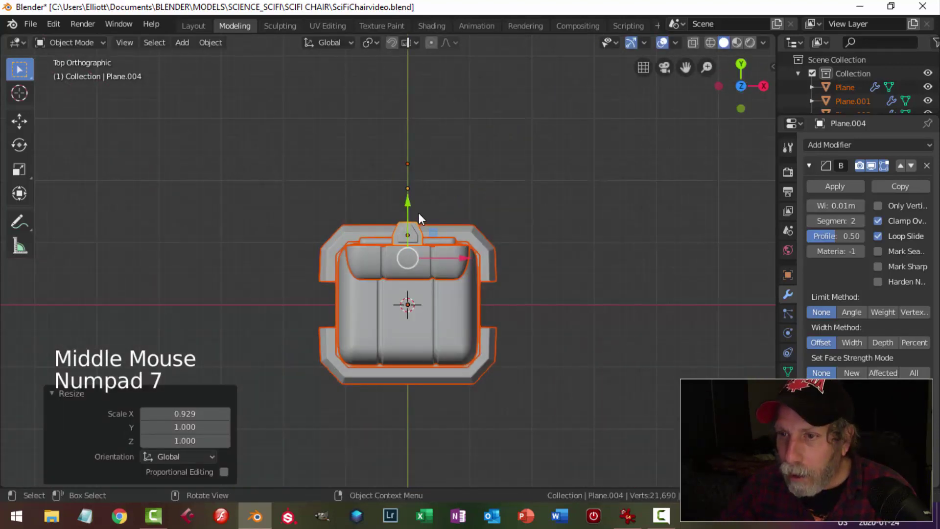
pyautogui.moveTo(407, 204); pyautogui.dragTo(398, 89)
pyautogui.scroll(-3, 431, 202)
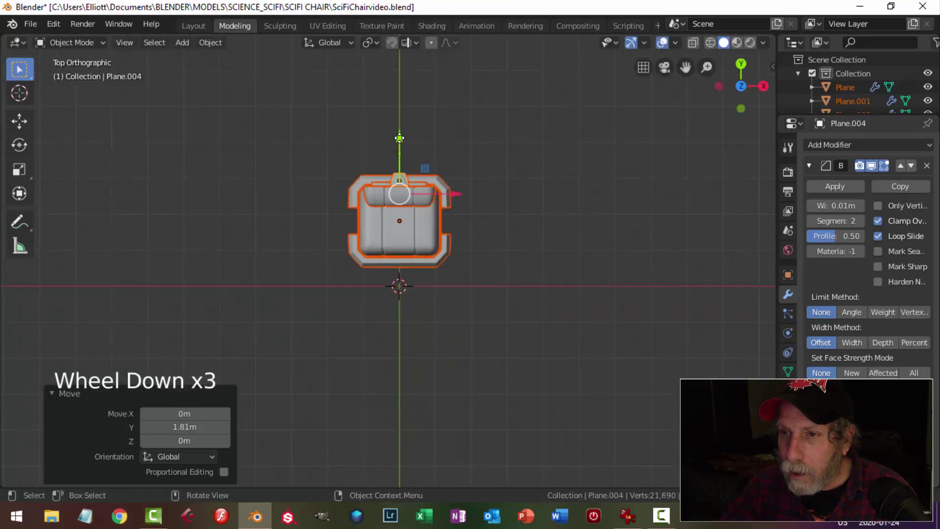
pyautogui.moveTo(399, 138)
pyautogui.mouseDown()
pyautogui.moveTo(403, 97)
pyautogui.moveTo(397, 120)
pyautogui.mouseUp()
pyautogui.scroll(-1, 475, 266)
# - Duplicate the chair, rotate the copy 180° about Z and move it along Y to the origin's opposite side
pyautogui.keyDown('shift'); pyautogui.moveTo(475, 265); pyautogui.dragTo(450, 238, button='middle'); pyautogui.keyUp('shift')
pyautogui.hotkey('shift', 'd')
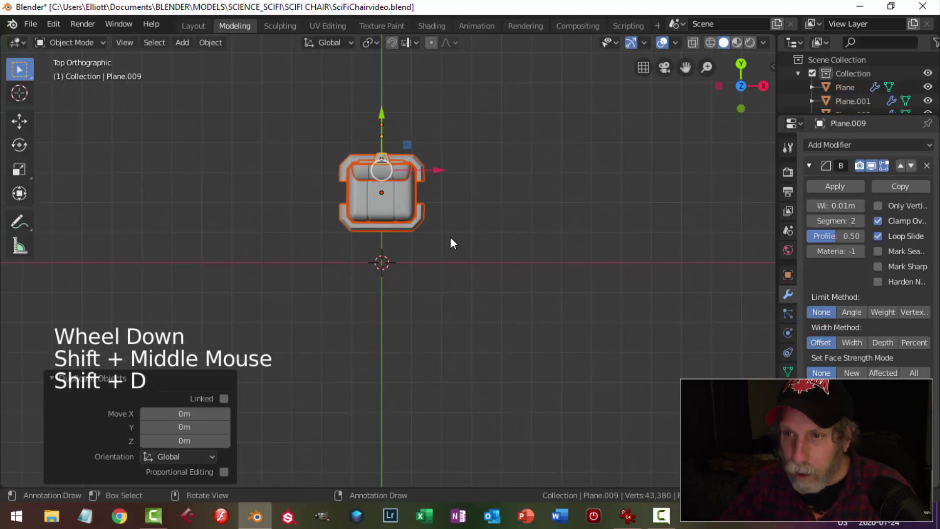
pyautogui.write('r18')
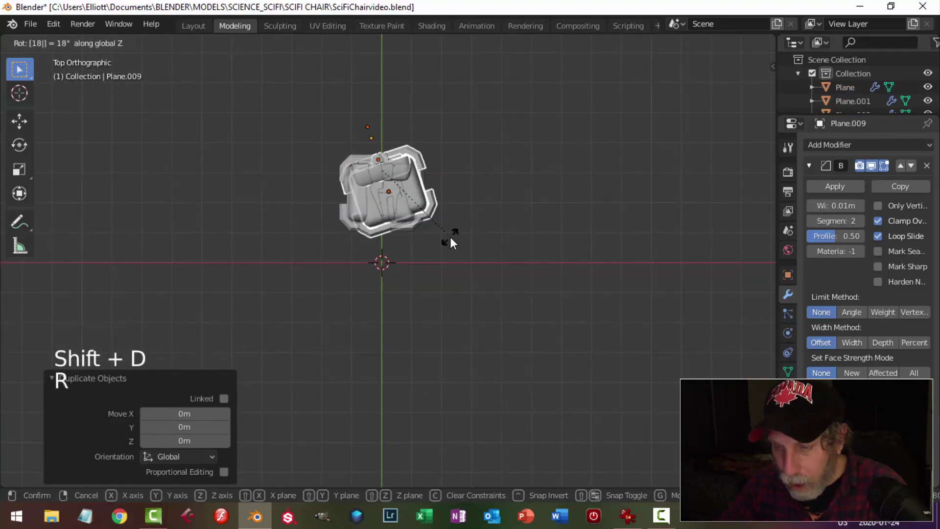
pyautogui.write('0')
pyautogui.press('Return')
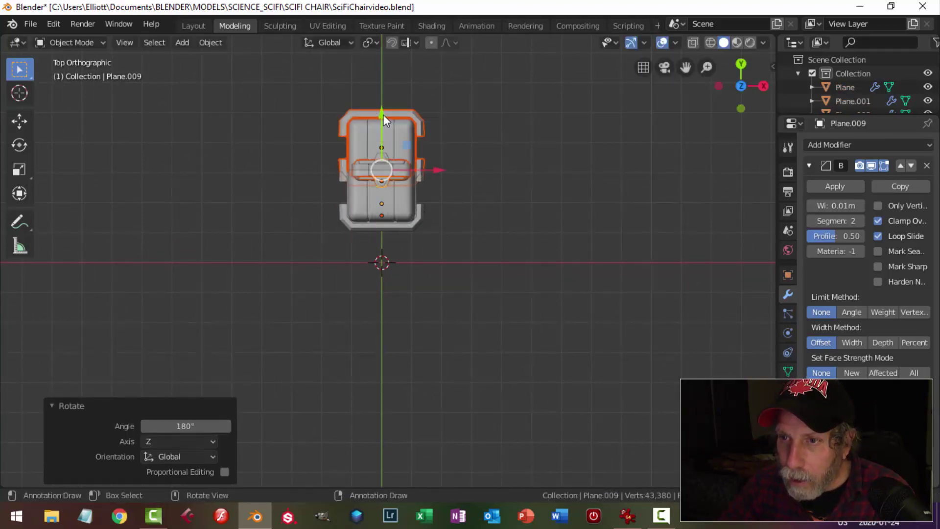
pyautogui.moveTo(383, 115); pyautogui.dragTo(404, 303)
pyautogui.moveTo(527, 331); pyautogui.dragTo(379, 248, button='middle')
pyautogui.hotkey('alt', 'a')
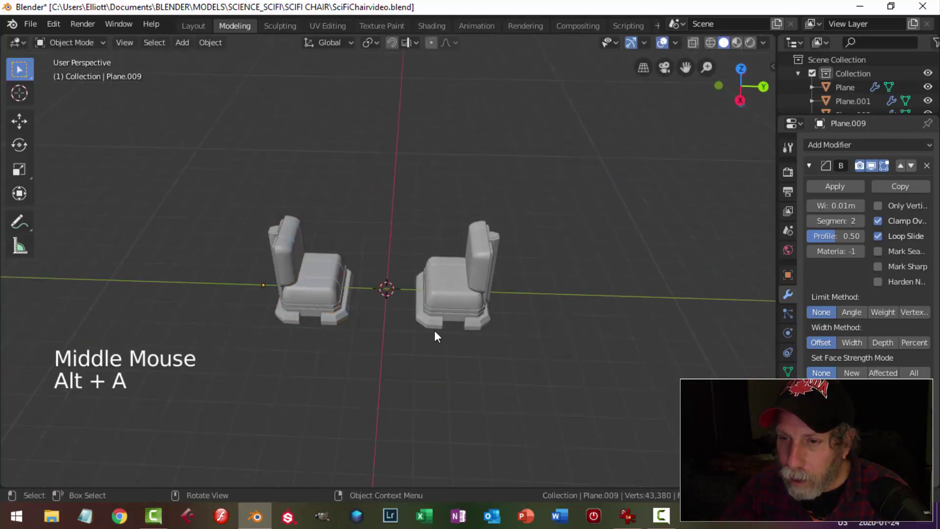
# - Examine the two facing chairs up close and from directly above
pyautogui.scroll(2, 433, 330)
pyautogui.moveTo(434, 330); pyautogui.dragTo(439, 366, button='middle')
pyautogui.scroll(2, 476, 330)
pyautogui.scroll(1, 486, 326)
pyautogui.scroll(1, 486, 326)
pyautogui.scroll(-3, 484, 317)
pyautogui.press('a')
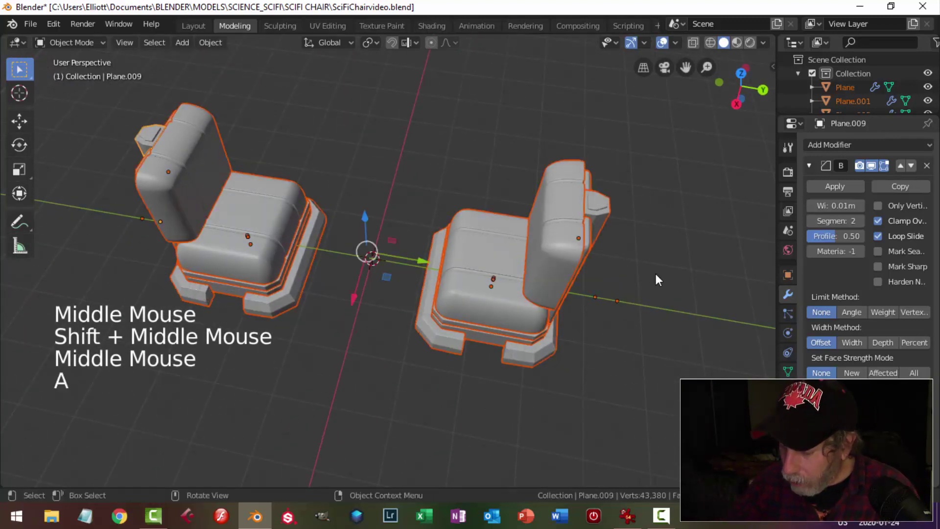
pyautogui.press('KP_7')
pyautogui.hotkey('alt', 'a')
pyautogui.scroll(-2, 446, 251)
pyautogui.keyDown('shift'); pyautogui.moveTo(446, 251); pyautogui.dragTo(458, 264, button='middle'); pyautogui.keyUp('shift')
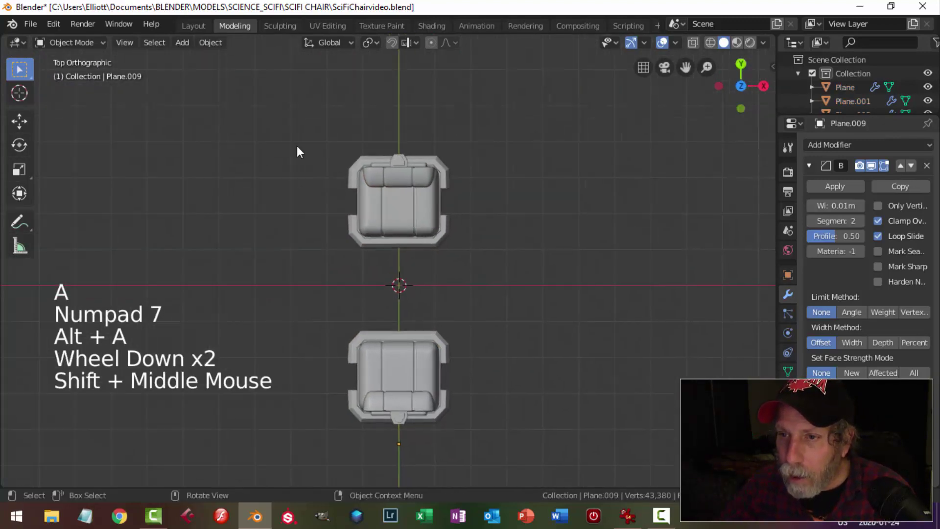
# - Select the whole chair on the positive Y side and move it farther from the origin along Y
pyautogui.press('b')
pyautogui.moveTo(279, 130); pyautogui.dragTo(534, 281)
pyautogui.moveTo(387, 124); pyautogui.dragTo(421, 113)
pyautogui.hotkey('alt', 'a')
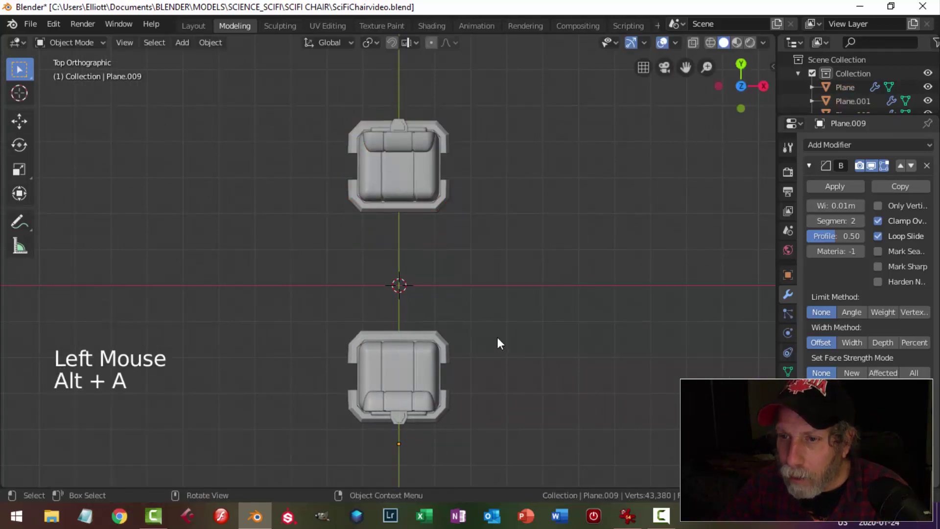
# - Select the whole chair on the negative Y side and move it farther from the origin along Y
pyautogui.scroll(-3, 498, 342)
pyautogui.keyDown('shift'); pyautogui.moveTo(498, 343); pyautogui.dragTo(514, 308, button='middle'); pyautogui.keyUp('shift')
pyautogui.press('b')
pyautogui.moveTo(345, 265); pyautogui.dragTo(552, 372)
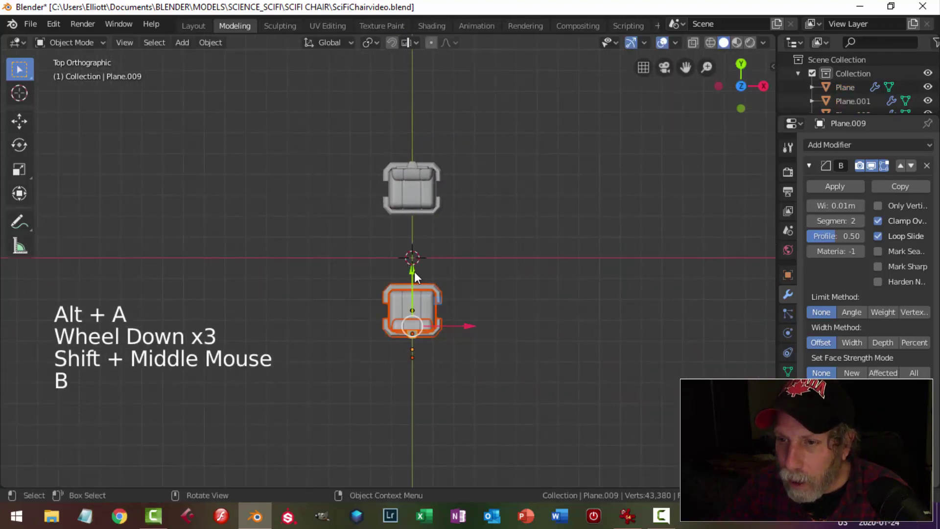
pyautogui.moveTo(414, 272); pyautogui.dragTo(416, 291)
pyautogui.hotkey('alt', 'a')
# - Add a mesh circle with 22 vertices at the origin between the two chairs
pyautogui.moveTo(503, 292); pyautogui.dragTo(427, 292, button='middle')
pyautogui.scroll(2, 413, 292)
pyautogui.hotkey('shift', 'a')
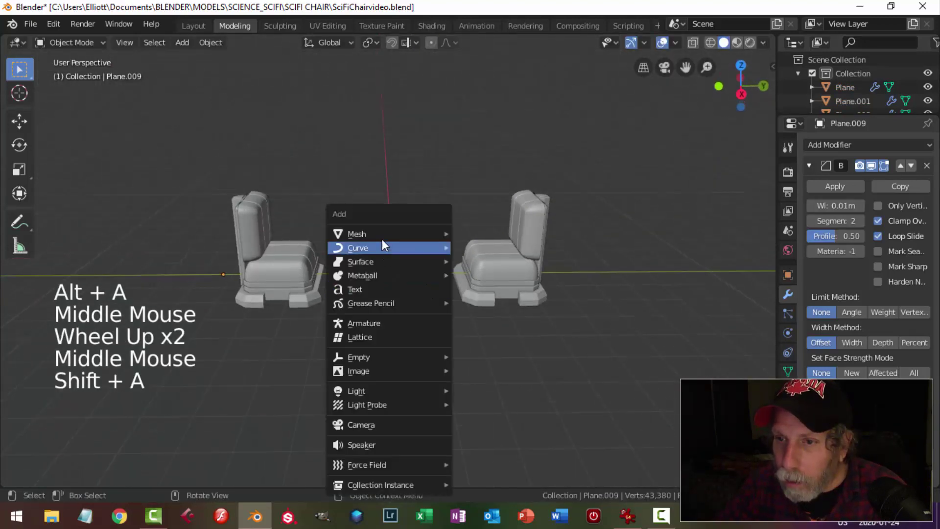
pyautogui.moveTo(421, 234)
pyautogui.click(484, 261)
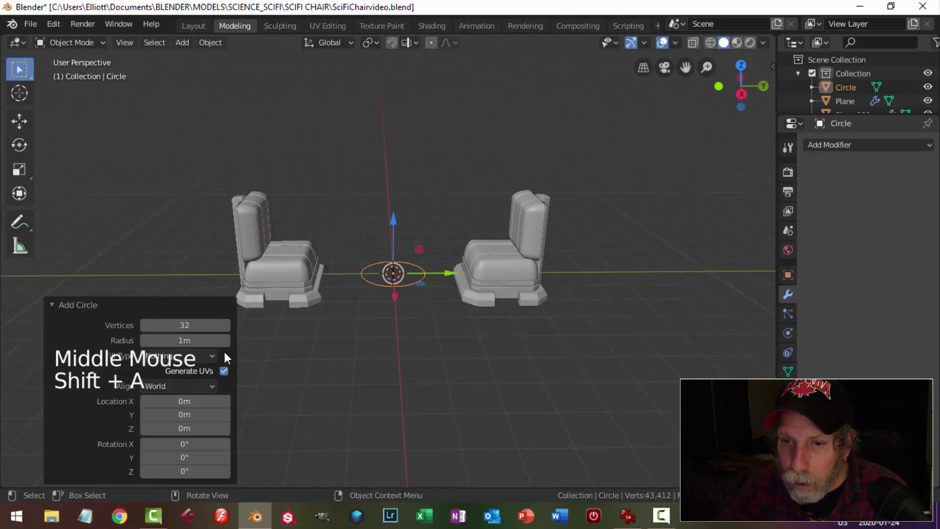
pyautogui.click(191, 325)
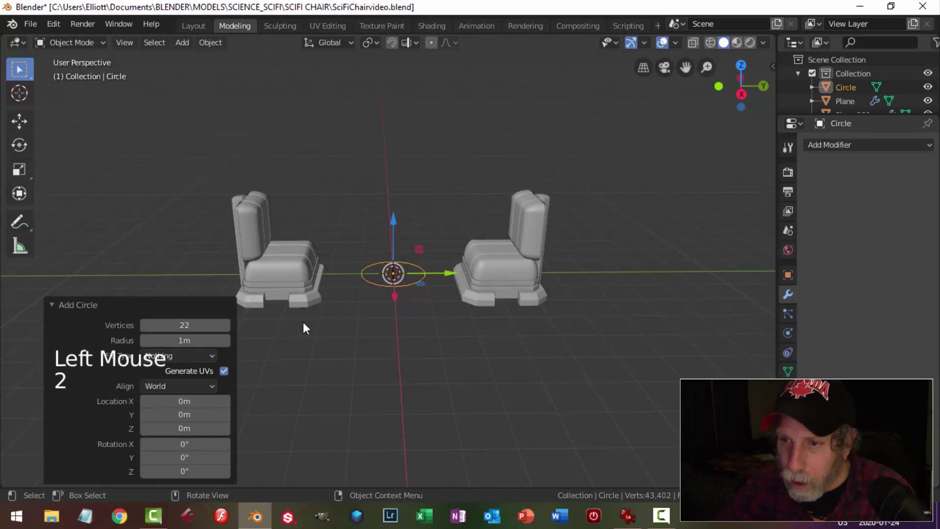
# - Open the circle for mesh editing with all of it selected and switch to edge selection
pyautogui.scroll(3, 478, 338)
pyautogui.press('Tab')
pyautogui.press('a')
pyautogui.moveTo(460, 332); pyautogui.dragTo(397, 355, button='middle')
pyautogui.press('a')
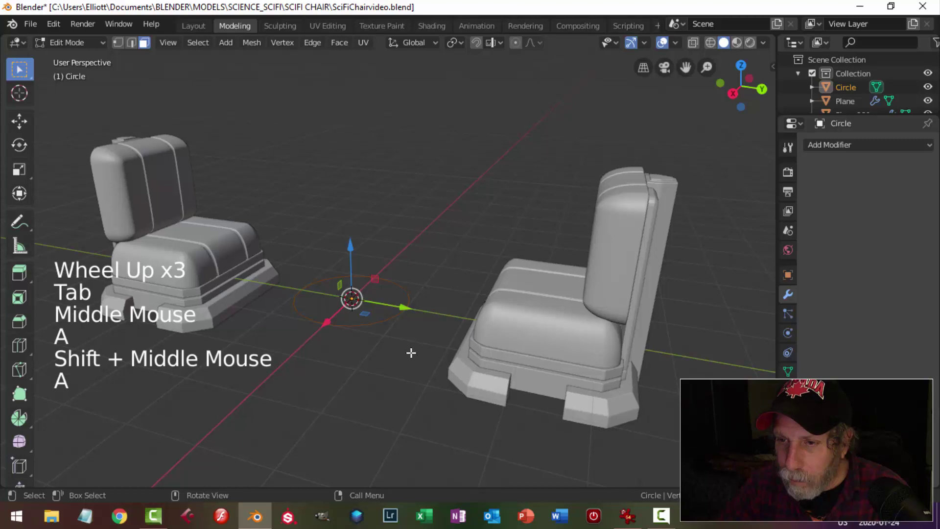
pyautogui.click(131, 42)
pyautogui.moveTo(235, 132); pyautogui.dragTo(424, 313, button='middle')
# - In right view, raise all objects together along Z until the chair bases rest on the ground line
pyautogui.press('KP_1')
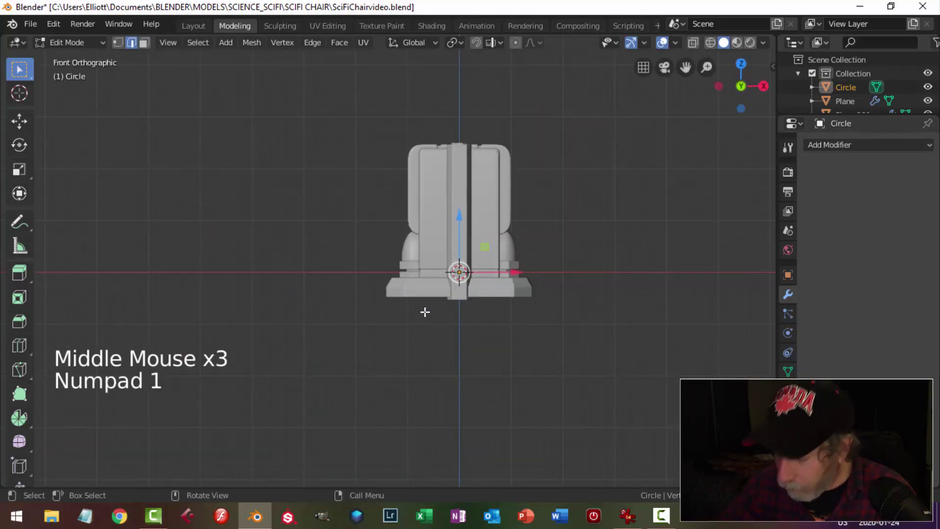
pyautogui.press('KP_3')
pyautogui.scroll(3, 424, 312)
pyautogui.scroll(-2, 424, 312)
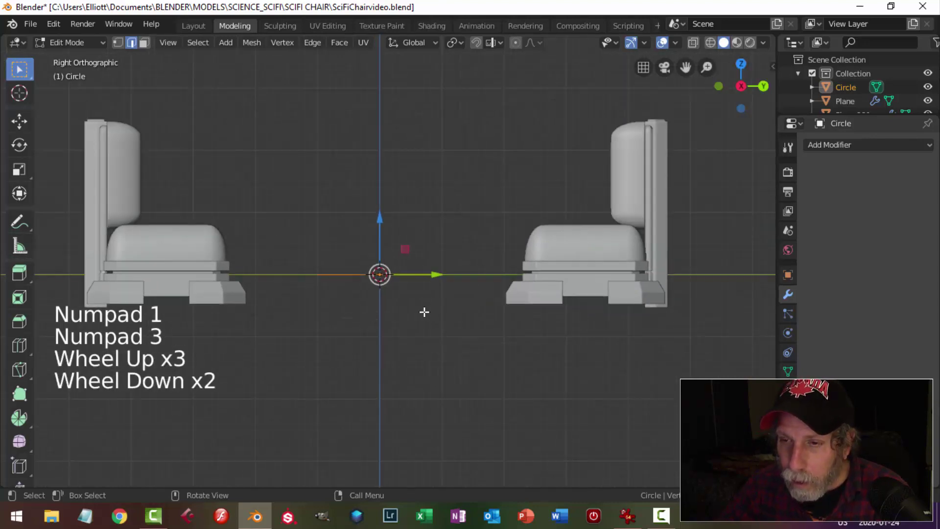
pyautogui.press('a')
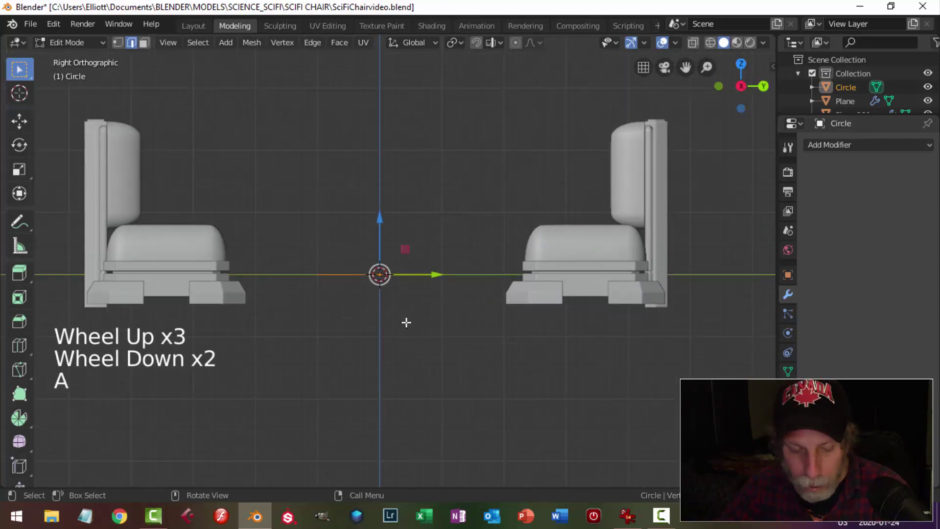
pyautogui.press('Tab')
pyautogui.press('a')
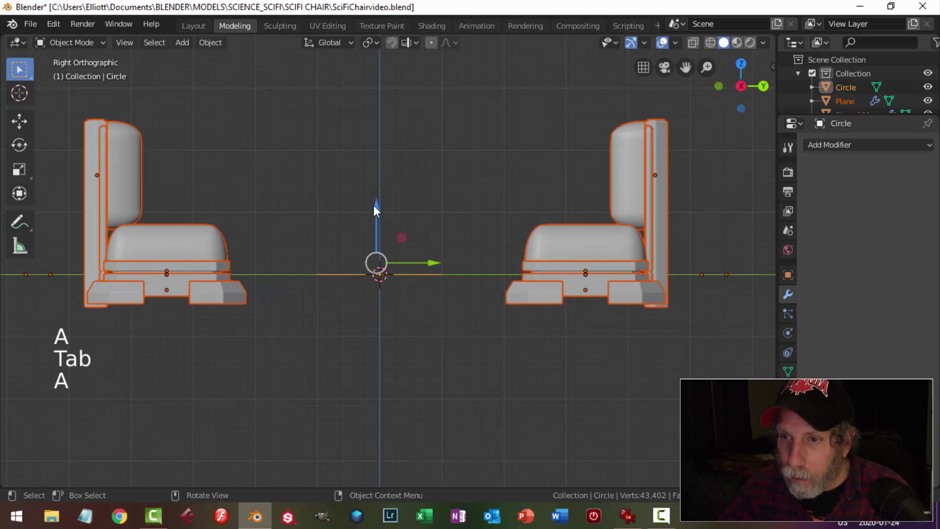
pyautogui.moveTo(376, 210)
pyautogui.mouseDown()
pyautogui.moveTo(378, 174)
pyautogui.moveTo(381, 205)
pyautogui.mouseUp()
pyautogui.hotkey('alt', 'a')
# - Lower the circle's edges 0.478 m along Z in mesh editing so the ring lies on the ground
pyautogui.click(406, 243)
pyautogui.press('Tab')
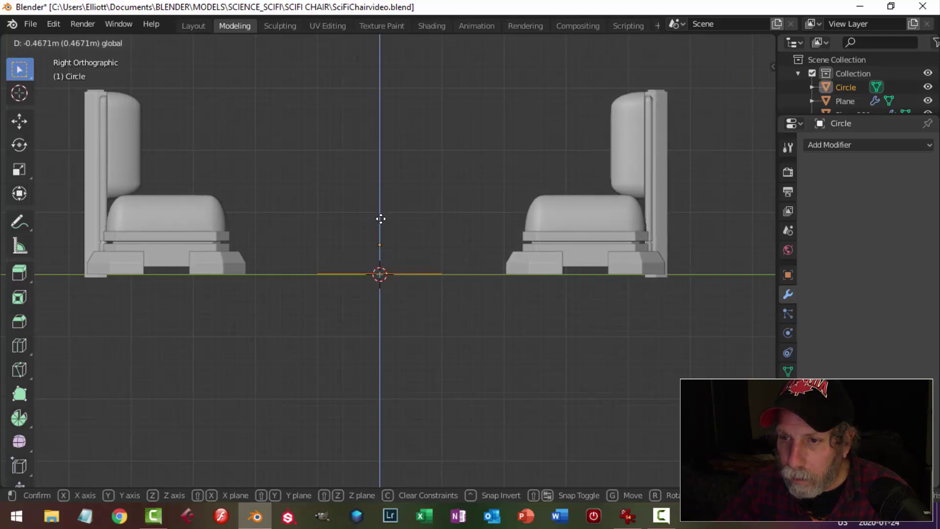
pyautogui.moveTo(380, 220); pyautogui.dragTo(381, 220)
pyautogui.moveTo(470, 193); pyautogui.dragTo(470, 268, button='middle')
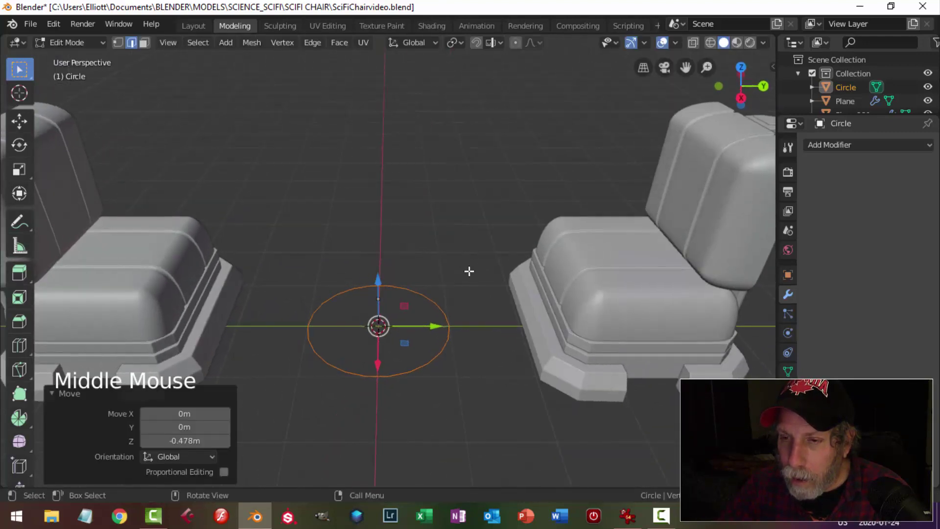
pyautogui.press('s')
pyautogui.click(468, 271)
# - Extrude the ring upward into a low wall, then extrude it 0.12 m higher and scale that edge to 0.845
pyautogui.moveTo(480, 324); pyautogui.dragTo(468, 293, button='middle')
pyautogui.press('e')
pyautogui.click(467, 292)
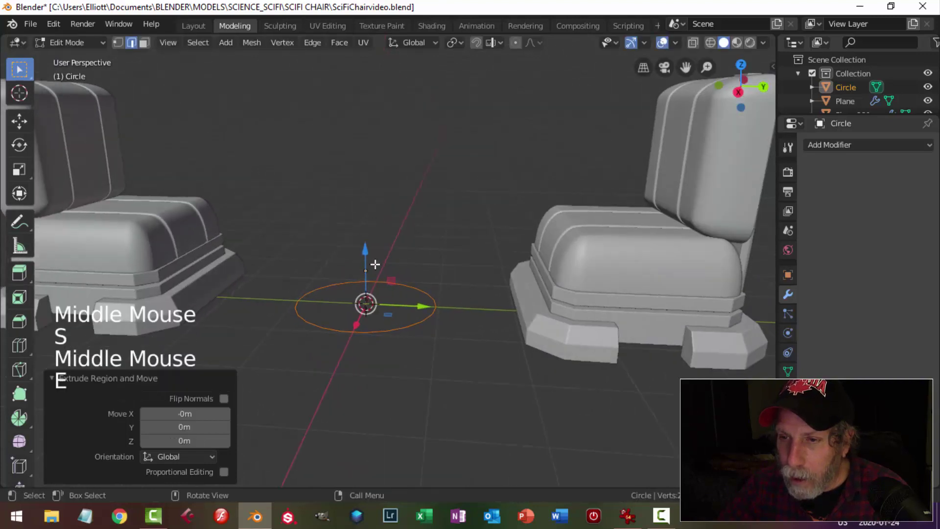
pyautogui.moveTo(367, 246); pyautogui.dragTo(368, 238)
pyautogui.press('e')
pyautogui.click(367, 247)
pyautogui.press('s')
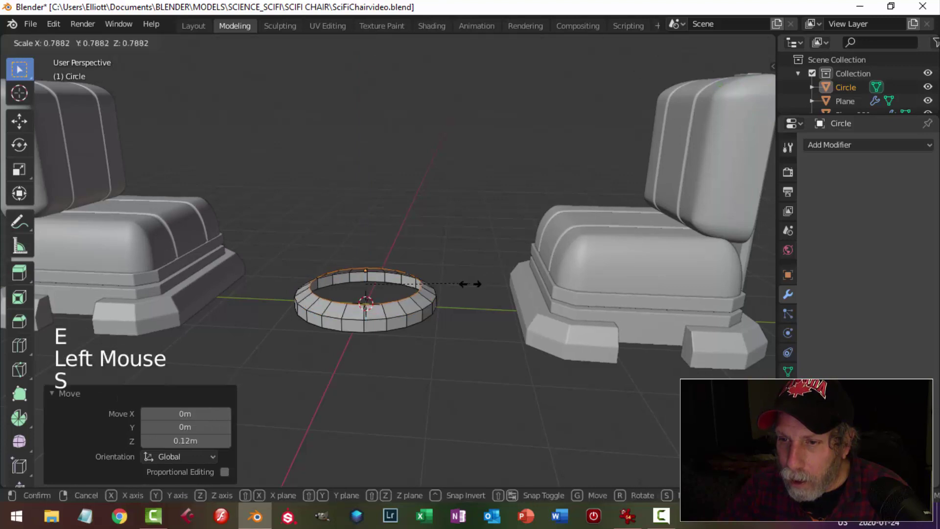
pyautogui.click(478, 296)
# - Adjust the height of the base's top edge slightly, then extrude it inward to form the flat top of the base
pyautogui.moveTo(477, 296); pyautogui.dragTo(478, 300, button='middle')
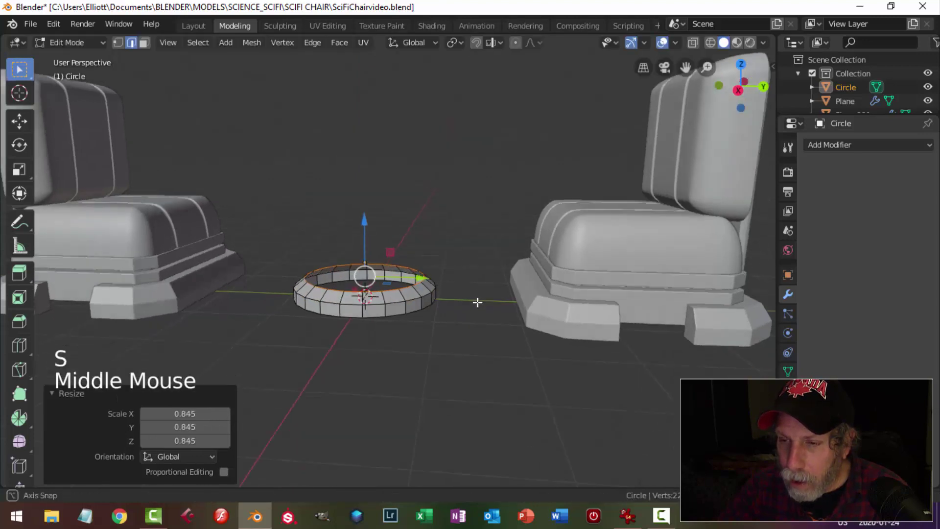
pyautogui.scroll(2, 405, 310)
pyautogui.moveTo(405, 310); pyautogui.dragTo(380, 240, button='middle')
pyautogui.moveTo(379, 236); pyautogui.dragTo(378, 234)
pyautogui.moveTo(525, 300); pyautogui.dragTo(499, 306, button='middle')
pyautogui.press('e')
pyautogui.press('s')
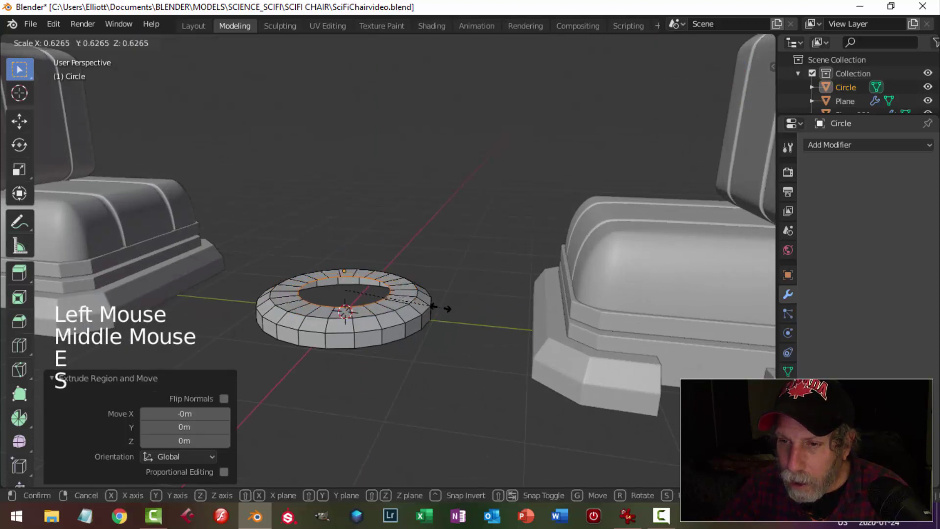
pyautogui.click(427, 310)
# - Extrude the base's inner edge upward and scale it outward to form a flared pedestal stem
pyautogui.moveTo(434, 323); pyautogui.dragTo(451, 339, button='middle')
pyautogui.scroll(-2, 441, 313)
pyautogui.press('e')
pyautogui.click(385, 220)
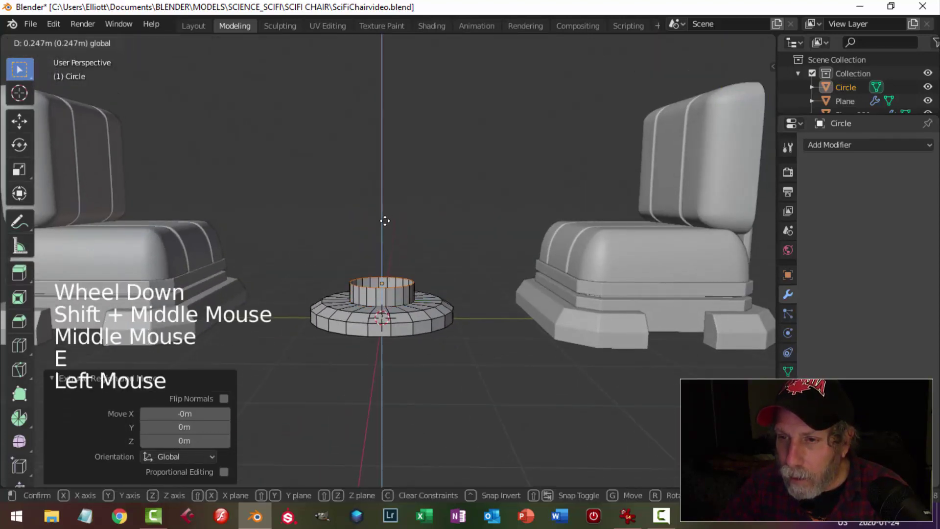
pyautogui.moveTo(385, 175); pyautogui.dragTo(383, 178)
pyautogui.press('s')
pyautogui.click(461, 214)
# - Extrude the stem's top edge outward at scale 1.158, then extrude it 0.112 m upward as a collar band
pyautogui.moveTo(382, 178); pyautogui.dragTo(474, 269, button='middle')
pyautogui.moveTo(474, 269); pyautogui.dragTo(480, 275, button='middle')
pyautogui.press('e')
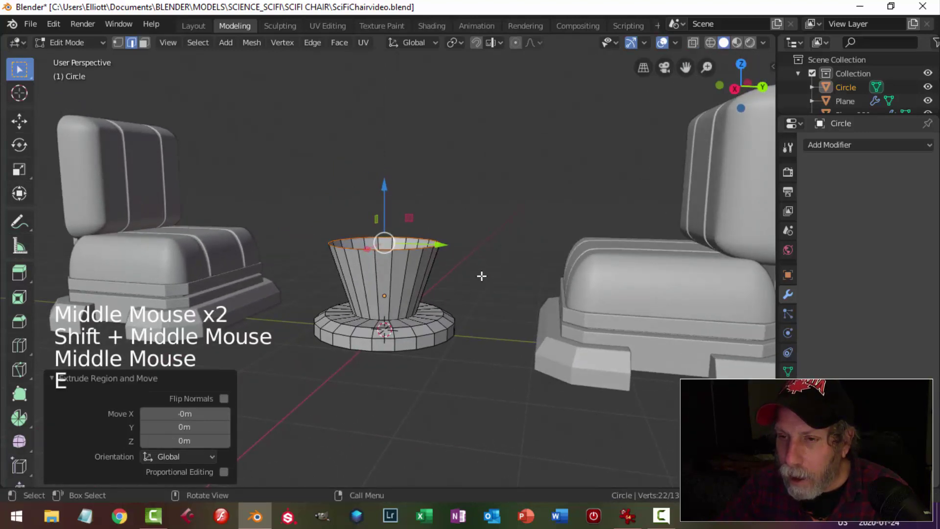
pyautogui.press('s')
pyautogui.click(453, 274)
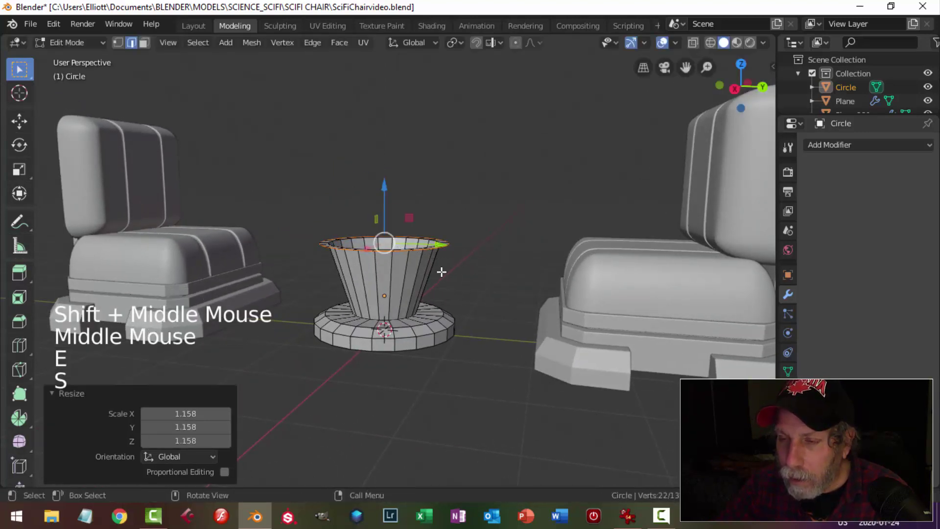
pyautogui.press('e')
pyautogui.click(429, 267)
pyautogui.moveTo(383, 185); pyautogui.dragTo(383, 168)
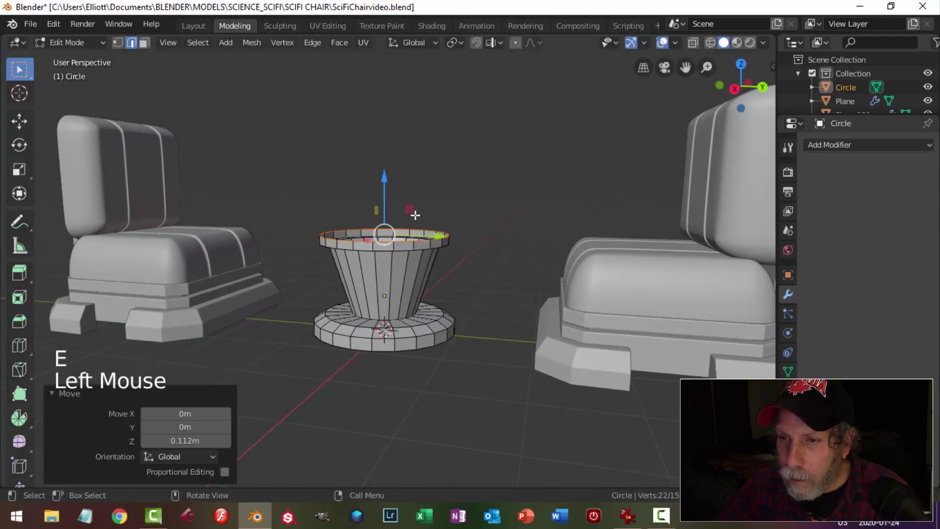
# - Widen the collar's top edge, extrude it slightly upward, and extrude it inward to close the collar's upper side
pyautogui.press('s')
pyautogui.click(439, 220)
pyautogui.keyDown('shift'); pyautogui.moveTo(431, 215); pyautogui.dragTo(519, 298, button='middle'); pyautogui.keyUp('shift')
pyautogui.press('e')
pyautogui.click(409, 199)
pyautogui.press('e')
pyautogui.press('s')
pyautogui.click(515, 274)
# - Extrude the collar's inner edge upward as a short neck, then extrude it outward past the collar
pyautogui.press('e')
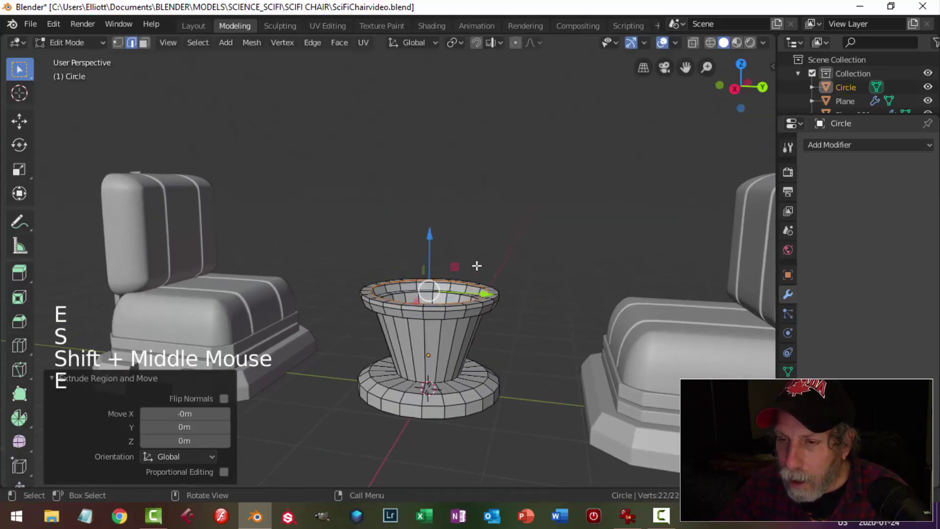
pyautogui.click(430, 231)
pyautogui.press('e')
pyautogui.press('s')
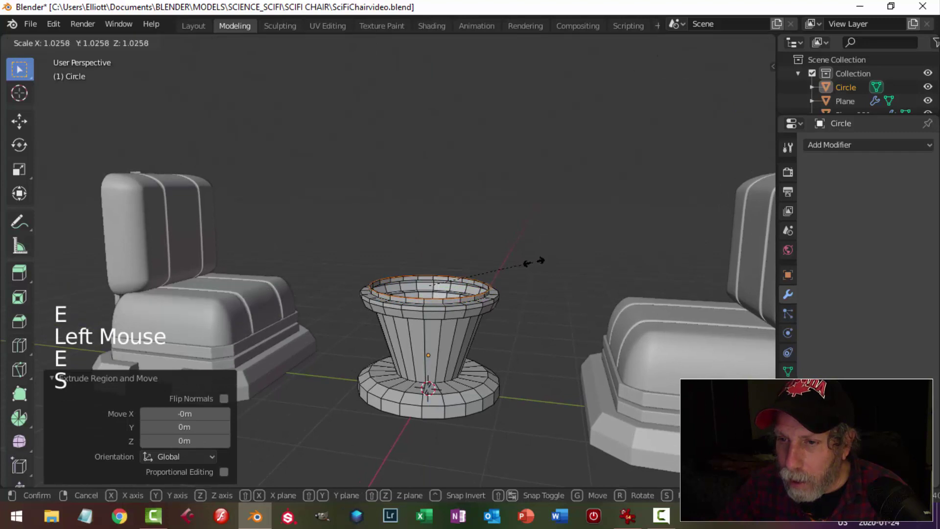
pyautogui.click(557, 265)
# - Extrude the outer edge 0.104 m upward and scale it to 1.126 to form the flared underside of the tabletop
pyautogui.press('e')
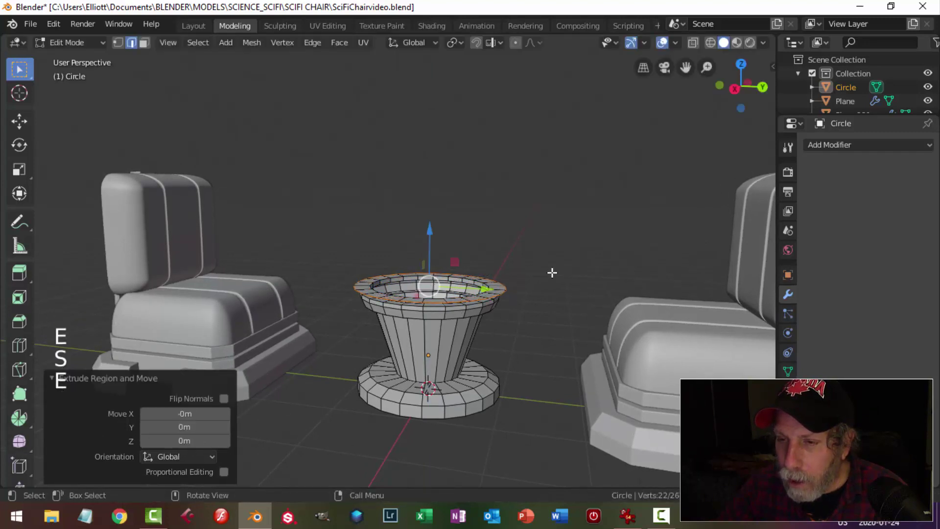
pyautogui.click(430, 227)
pyautogui.press('s')
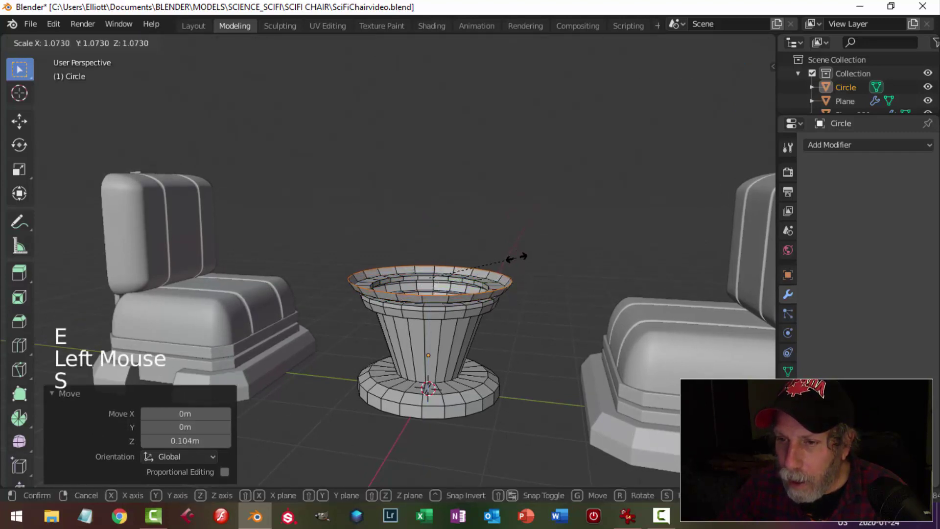
pyautogui.click(521, 258)
pyautogui.keyDown('shift'); pyautogui.moveTo(542, 284); pyautogui.dragTo(535, 304, button='middle'); pyautogui.keyUp('shift')
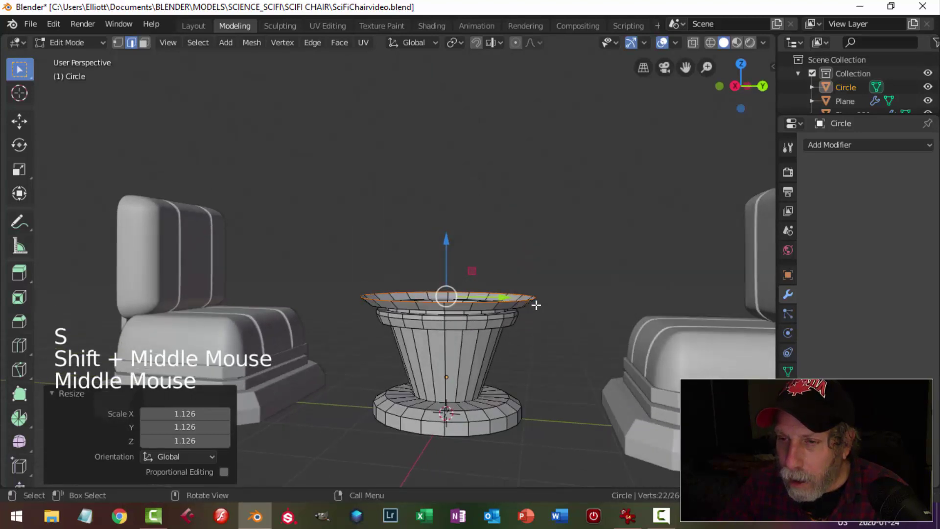
# - Extrude the tabletop's outer edge 0.0549 m upward, extrude it inward as a flat rim, and leave mesh editing
pyautogui.press('e')
pyautogui.moveTo(446, 239); pyautogui.dragTo(451, 241)
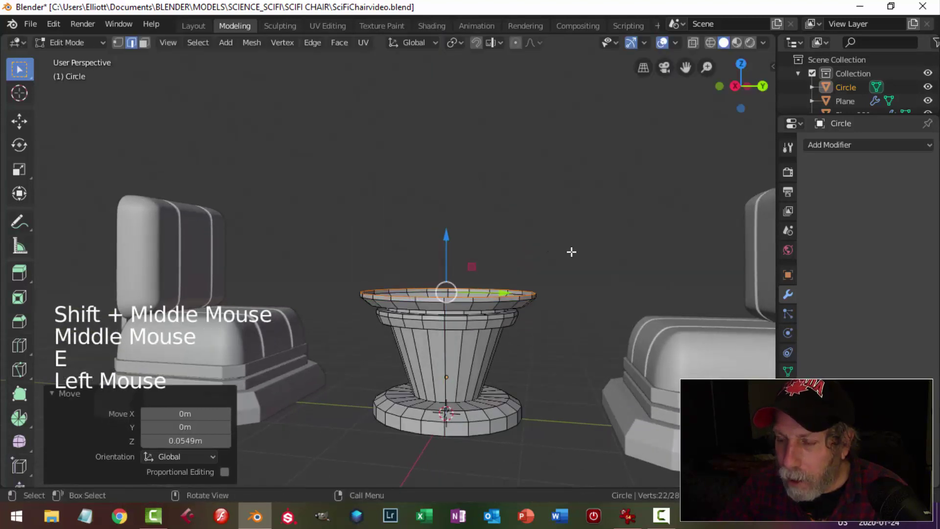
pyautogui.press('e')
pyautogui.press('s')
pyautogui.click(573, 310)
pyautogui.press('Tab')
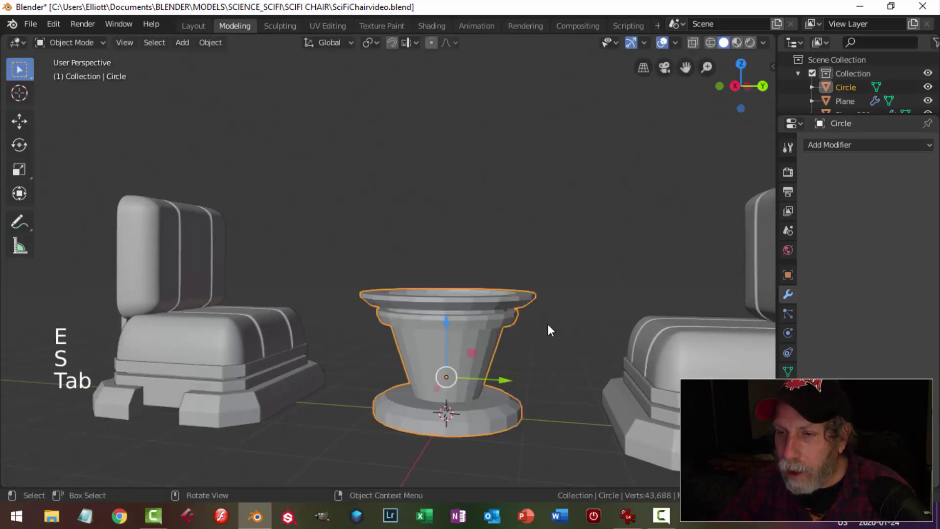
# - Close the tabletop opening with a Grid Fill of span 5 and return to object mode
pyautogui.moveTo(548, 324); pyautogui.dragTo(480, 329, button='middle')
pyautogui.scroll(2, 496, 334)
pyautogui.click(494, 328)
pyautogui.press('Tab')
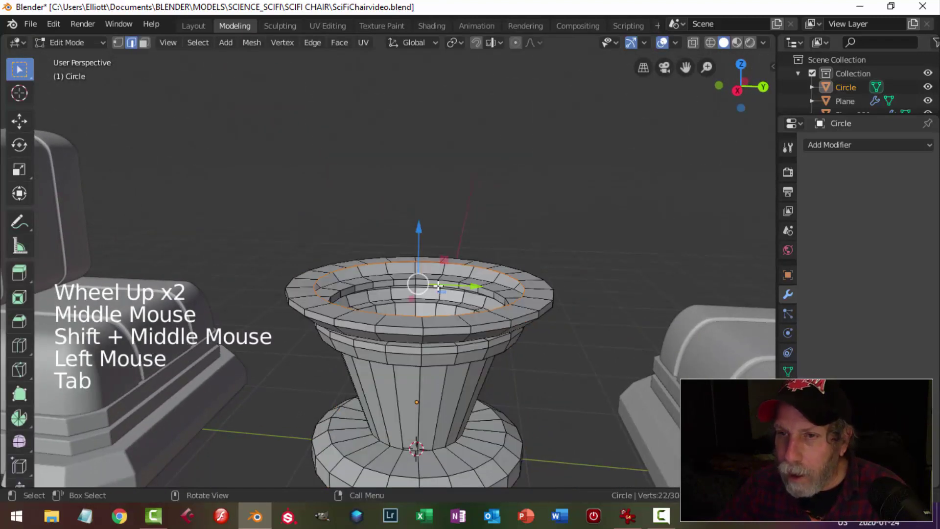
pyautogui.click(255, 43)
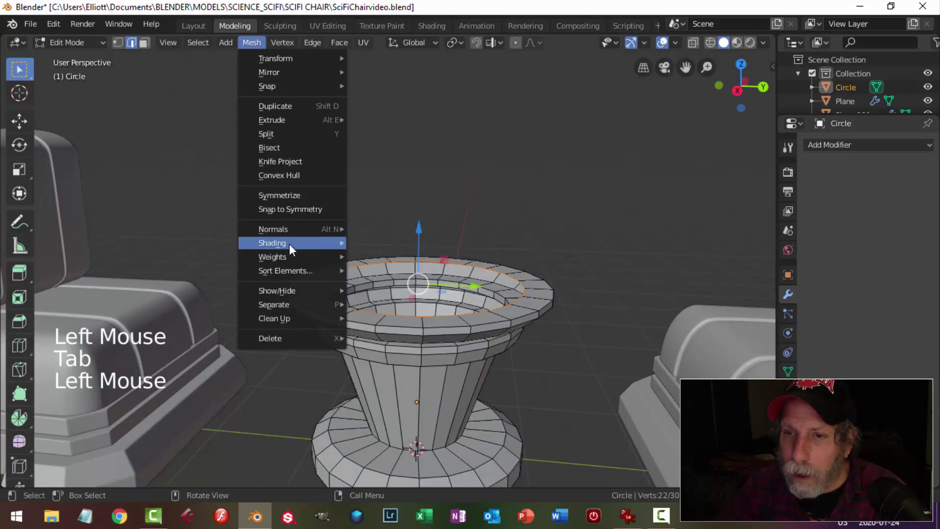
pyautogui.moveTo(338, 43)
pyautogui.click(371, 209)
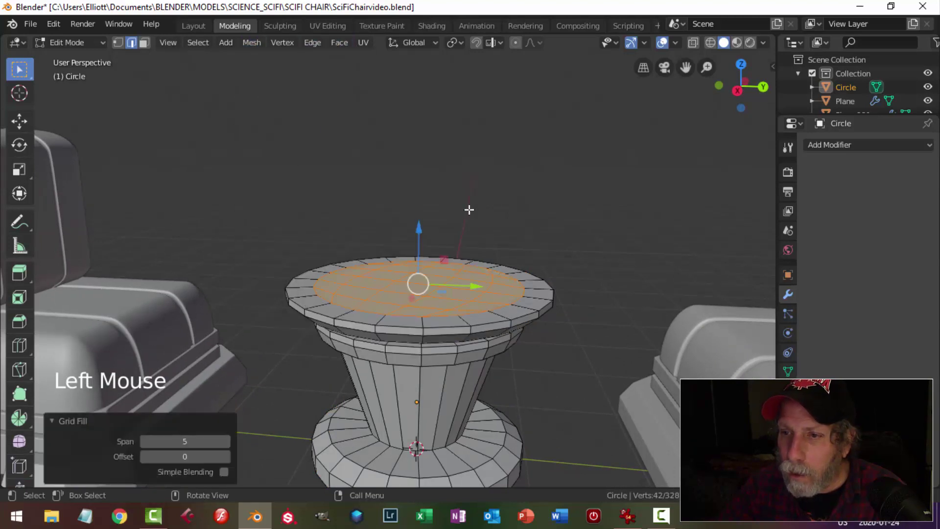
pyautogui.hotkey('alt', 'a')
pyautogui.press('Tab')
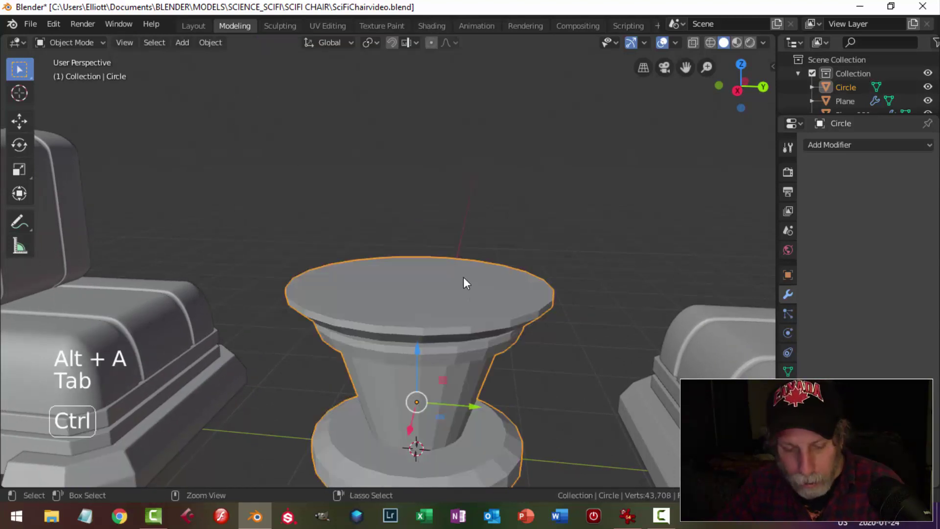
# - Give the table a level 2 subdivision surface and shade it smooth
pyautogui.hotkey('ctrl', '2')
pyautogui.scroll(-2, 456, 279)
pyautogui.moveTo(457, 279); pyautogui.dragTo(436, 292, button='middle')
pyautogui.rightClick(435, 278)
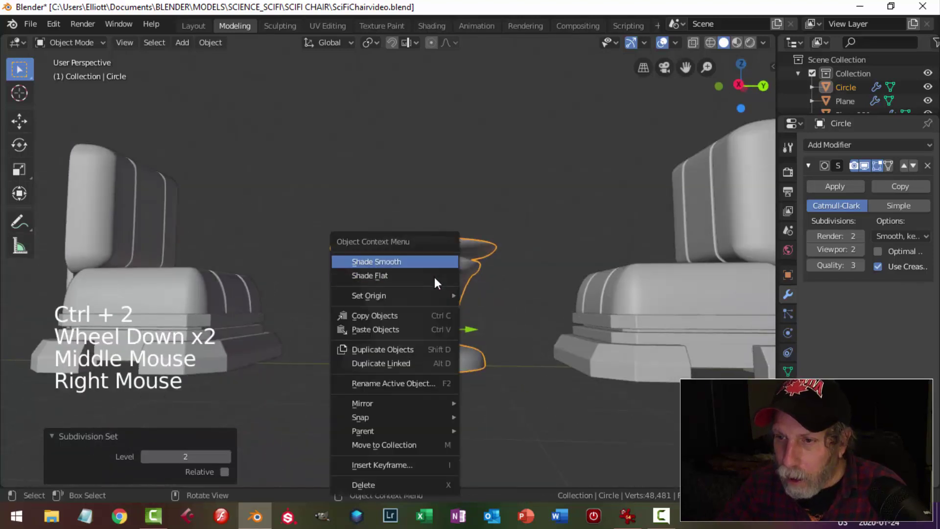
pyautogui.click(426, 263)
pyautogui.hotkey('alt', 'a')
# - Add loop cuts near the lower and upper ends of the table's column, with slide factors 0.901 and -0.989
pyautogui.moveTo(477, 264); pyautogui.dragTo(444, 266, button='middle')
pyautogui.scroll(1, 474, 307)
pyautogui.click(443, 313)
pyautogui.press('Tab')
pyautogui.scroll(2, 480, 297)
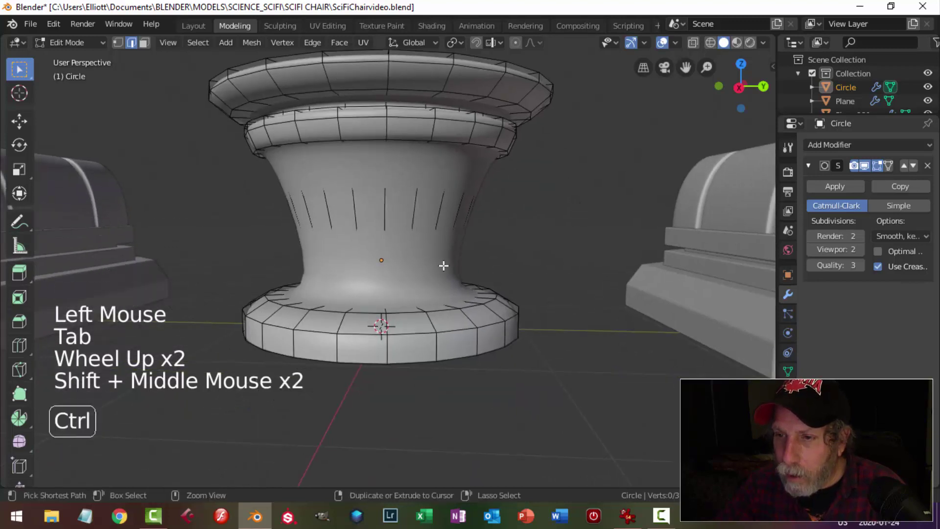
pyautogui.hotkey('ctrl', 'r')
pyautogui.click(444, 267)
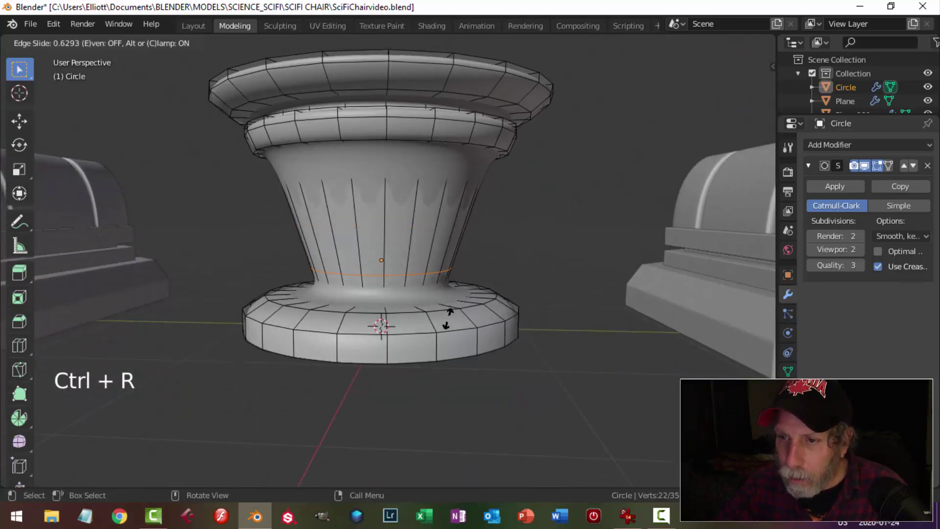
pyautogui.click(446, 338)
pyautogui.hotkey('ctrl', 'r')
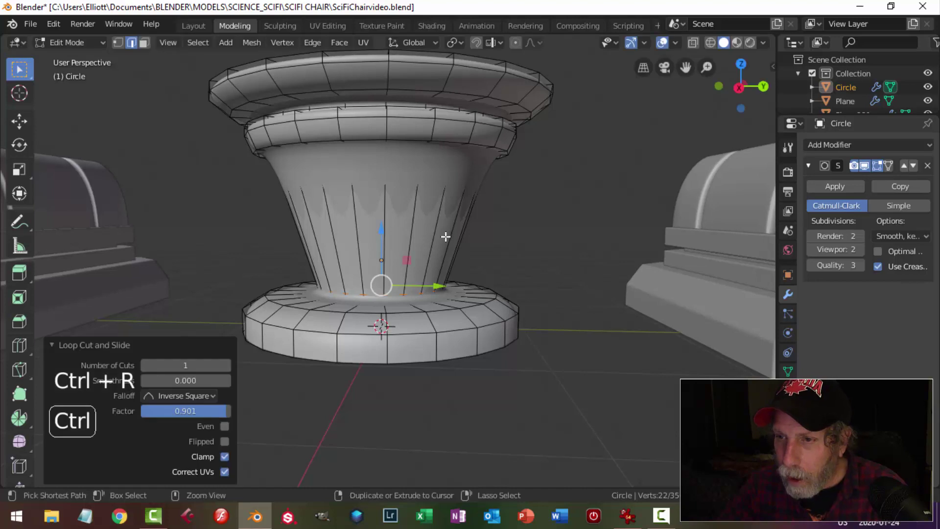
pyautogui.click(444, 216)
pyautogui.click(447, 160)
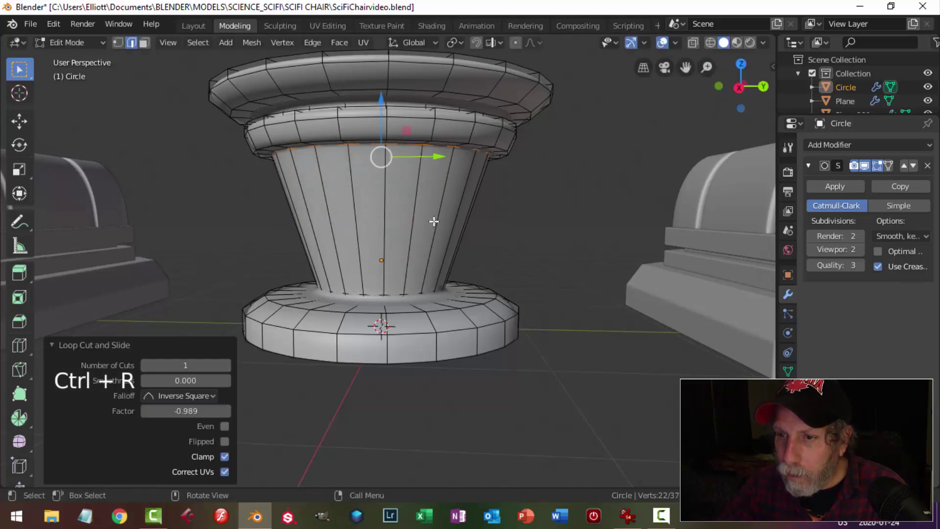
# - Separate the ring of faces around the table's column into its own object and leave mesh editing
pyautogui.hotkey('alt', 'a')
pyautogui.press('3')
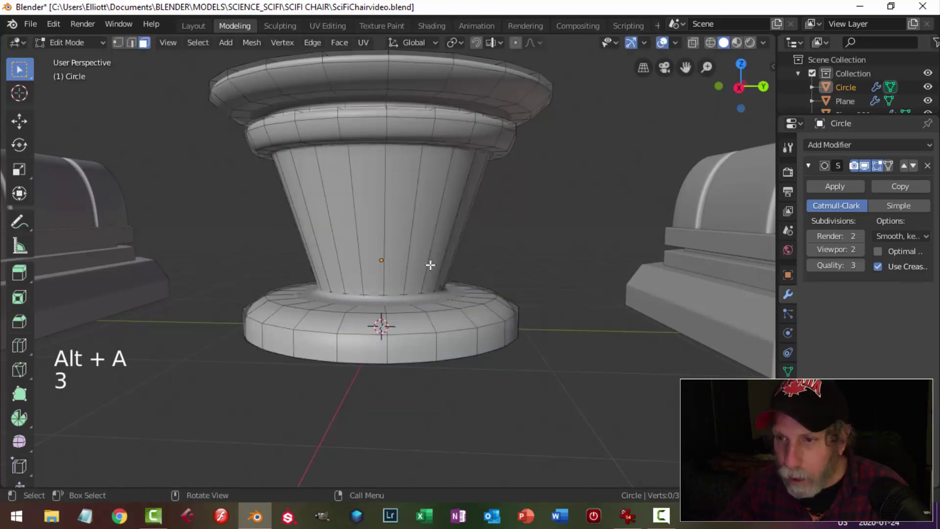
pyautogui.keyDown('alt'); pyautogui.keyDown('shift'); pyautogui.click(459, 221); pyautogui.keyUp('shift'); pyautogui.keyUp('alt')
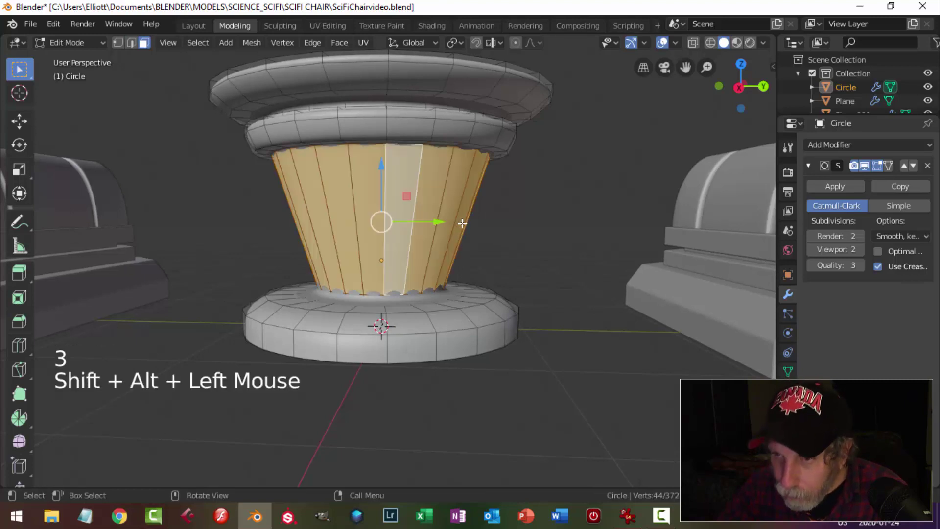
pyautogui.moveTo(477, 228); pyautogui.dragTo(474, 238, button='middle')
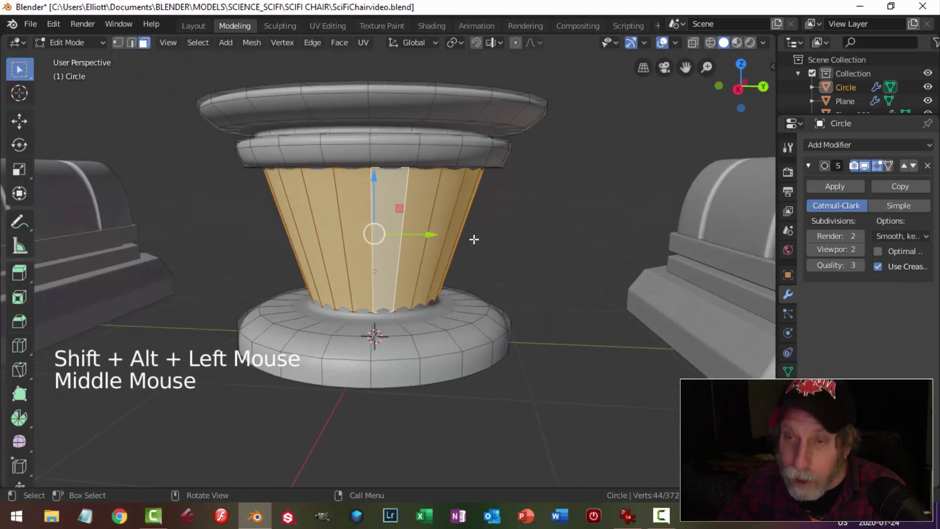
pyautogui.press('p')
pyautogui.click(474, 239)
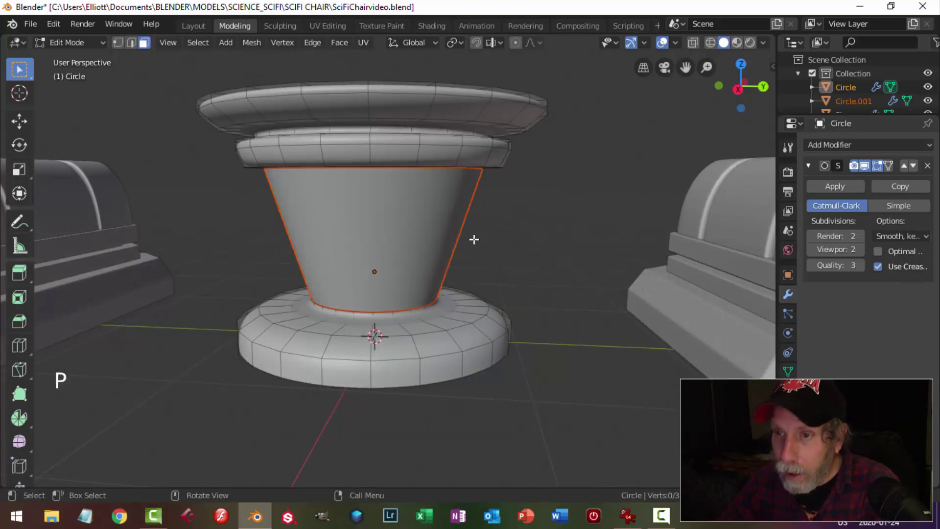
pyautogui.press('Tab')
# - Hide the separated column object and select the remaining base and tabletop
pyautogui.click(422, 218)
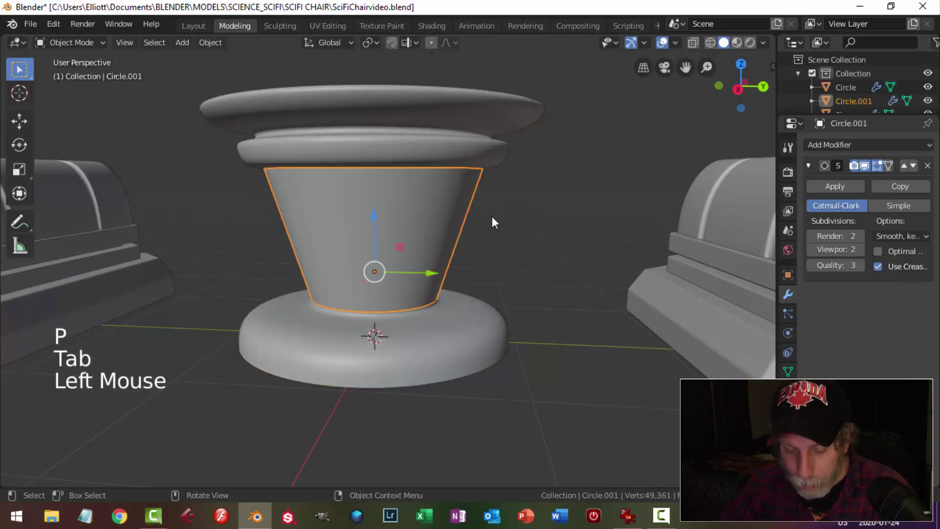
pyautogui.press('h')
pyautogui.click(462, 334)
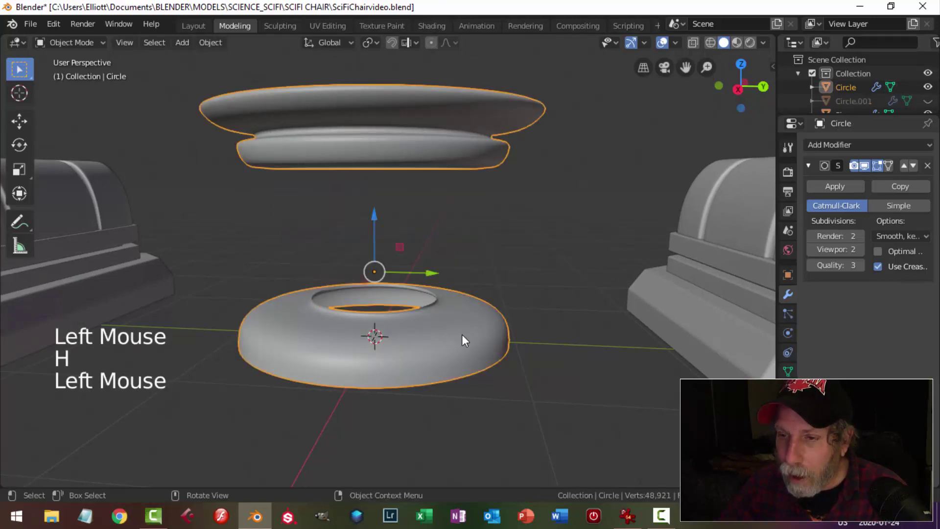
# - Crease the upper outer edge loop of the table's base and return to object mode
pyautogui.moveTo(462, 334); pyautogui.dragTo(487, 318, button='middle')
pyautogui.press('Tab')
pyautogui.scroll(2, 477, 340)
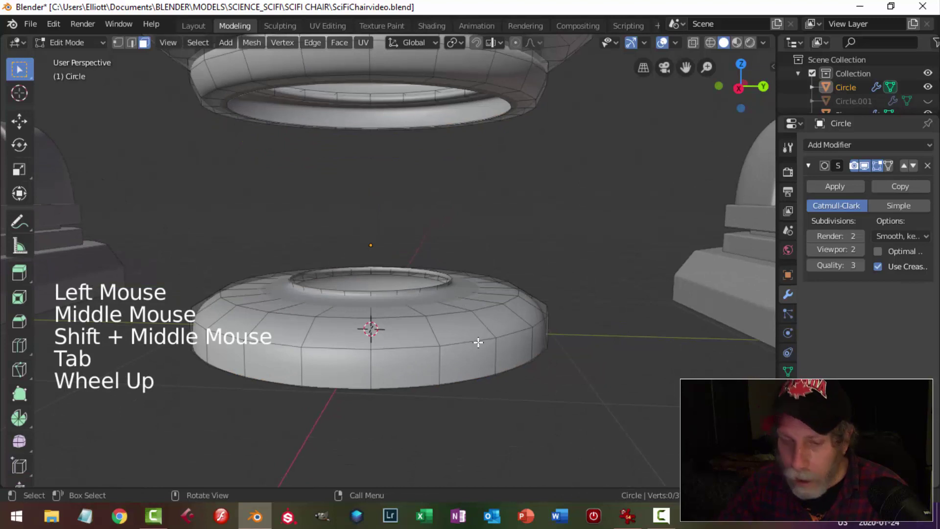
pyautogui.press('2')
pyautogui.keyDown('alt'); pyautogui.keyDown('shift'); pyautogui.click(498, 342); pyautogui.keyUp('shift'); pyautogui.keyUp('alt')
pyautogui.keyDown('shift'); pyautogui.moveTo(499, 342); pyautogui.dragTo(496, 326, button='middle'); pyautogui.keyUp('shift')
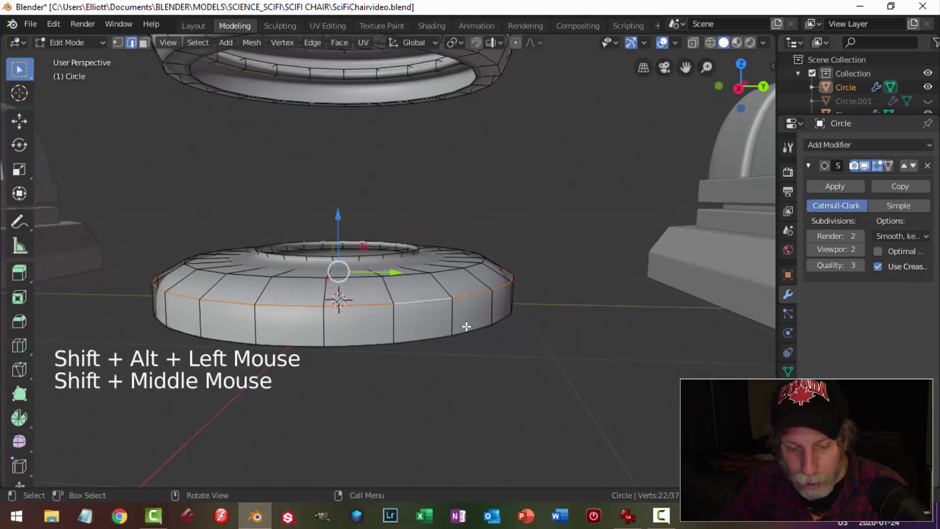
pyautogui.hotkey('shift', 'e')
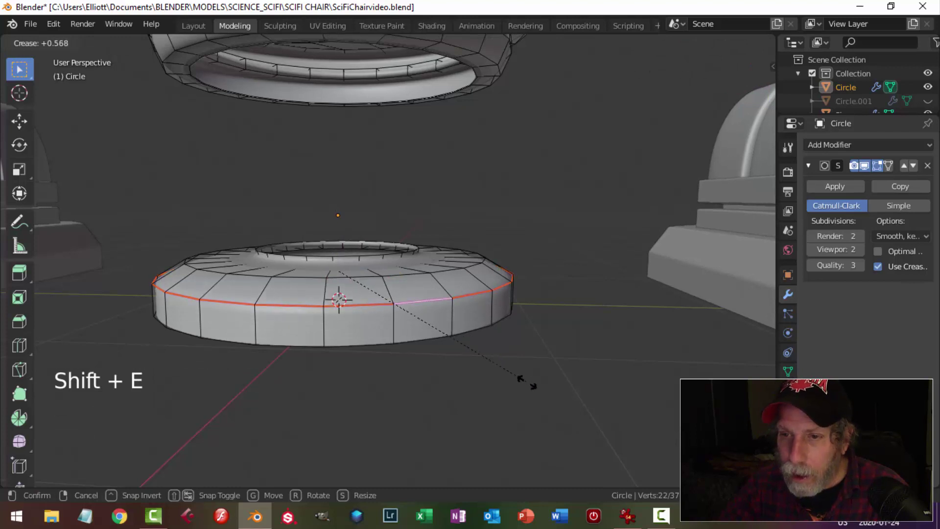
pyautogui.click(689, 56)
pyautogui.press('Tab')
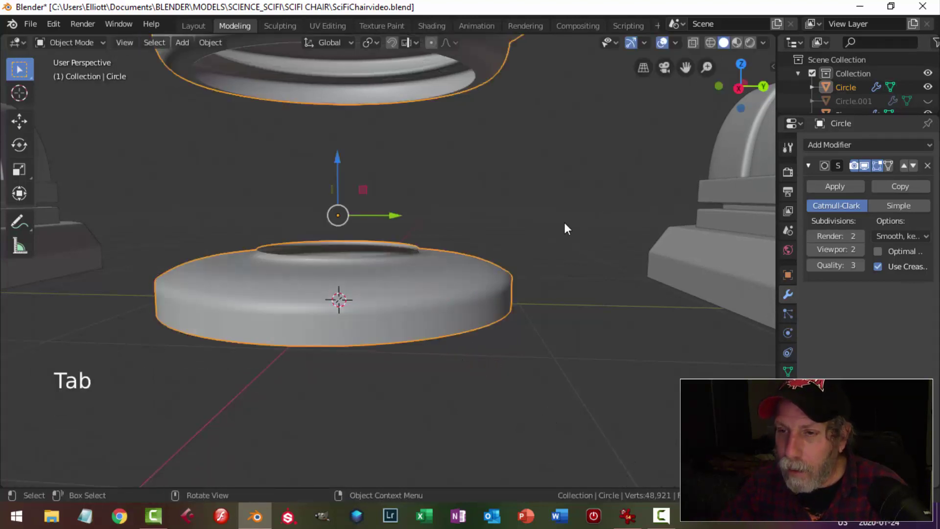
# - Add a loop cut just below the base's creased edge at factor -0.750 and another around its sloped upper surface
pyautogui.press('Tab')
pyautogui.hotkey('ctrl', 'r')
pyautogui.click(397, 322)
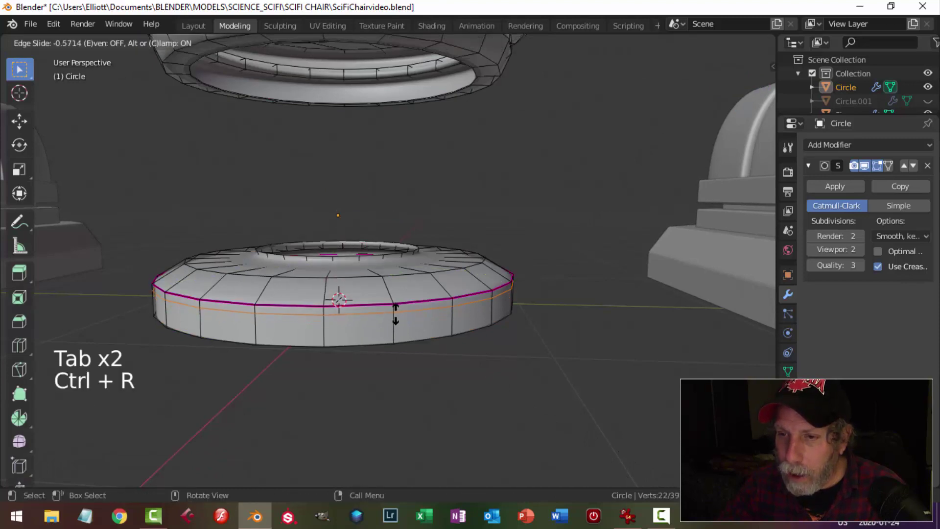
pyautogui.click(399, 310)
pyautogui.moveTo(447, 310); pyautogui.dragTo(453, 316, button='middle')
pyautogui.hotkey('ctrl', 'r')
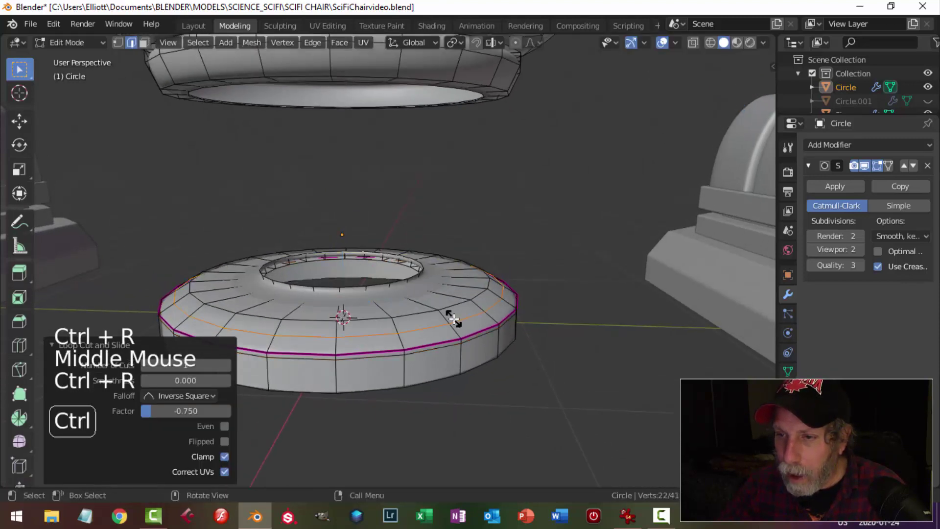
pyautogui.click(457, 322)
pyautogui.click(460, 326)
pyautogui.press('Tab')
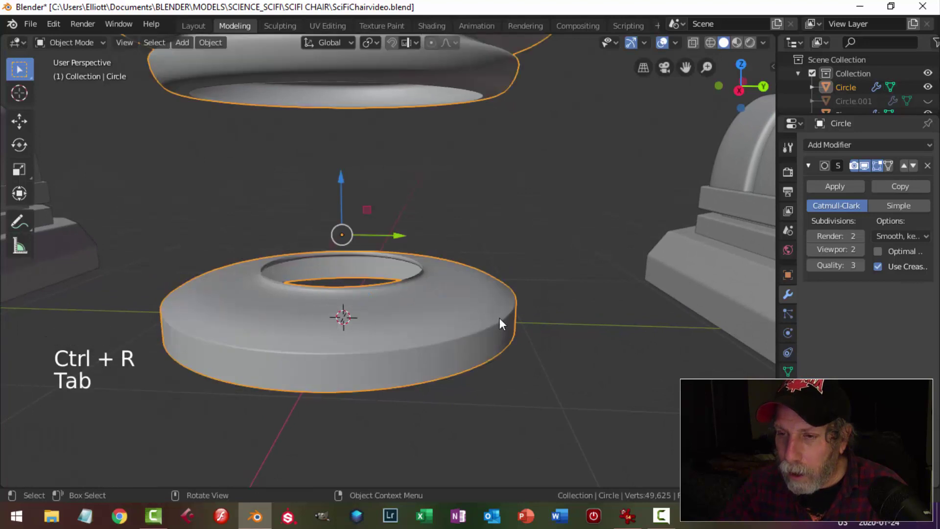
# - Crease the loop on the base's sloped upper surface by 0.662 and add a supporting loop cut just outside it
pyautogui.press('Tab')
pyautogui.press('n')
pyautogui.hotkey('shift', 'e')
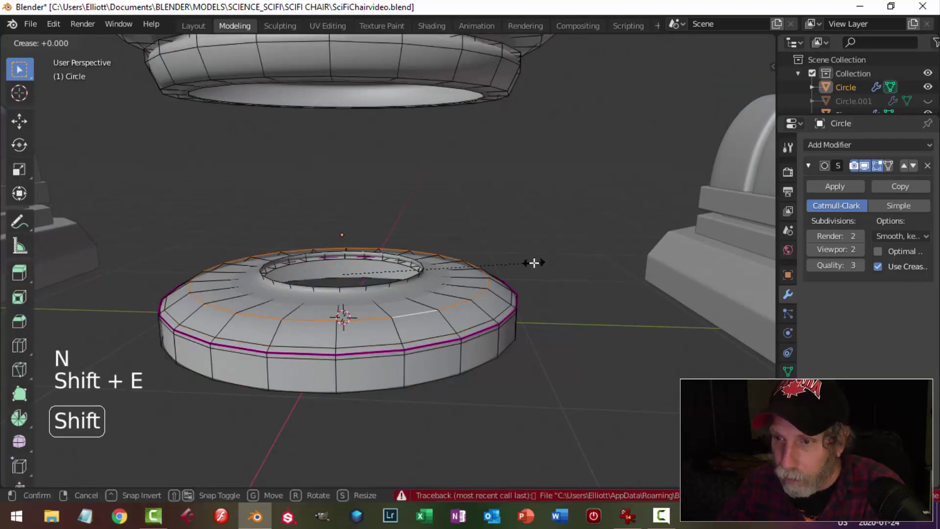
pyautogui.click(659, 301)
pyautogui.hotkey('ctrl', 'r')
pyautogui.click(456, 321)
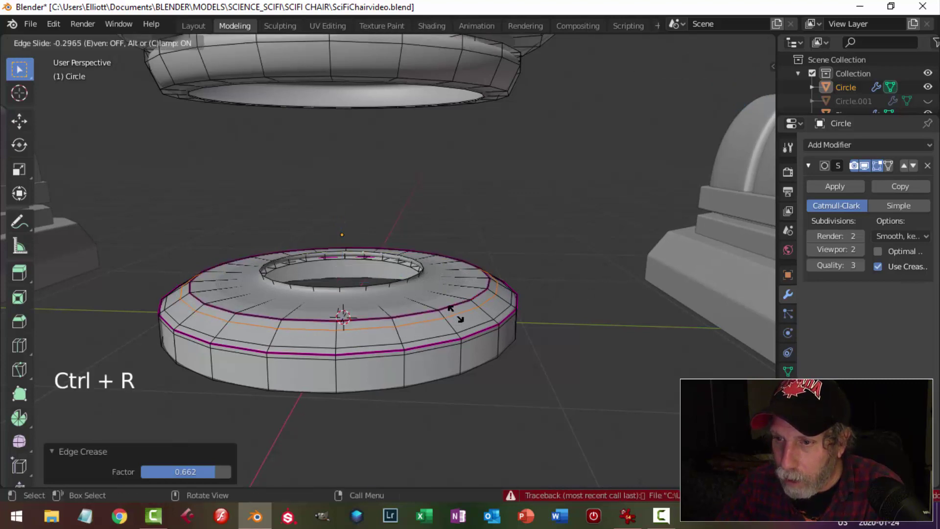
pyautogui.click(457, 315)
pyautogui.press('Tab')
pyautogui.scroll(-2, 524, 310)
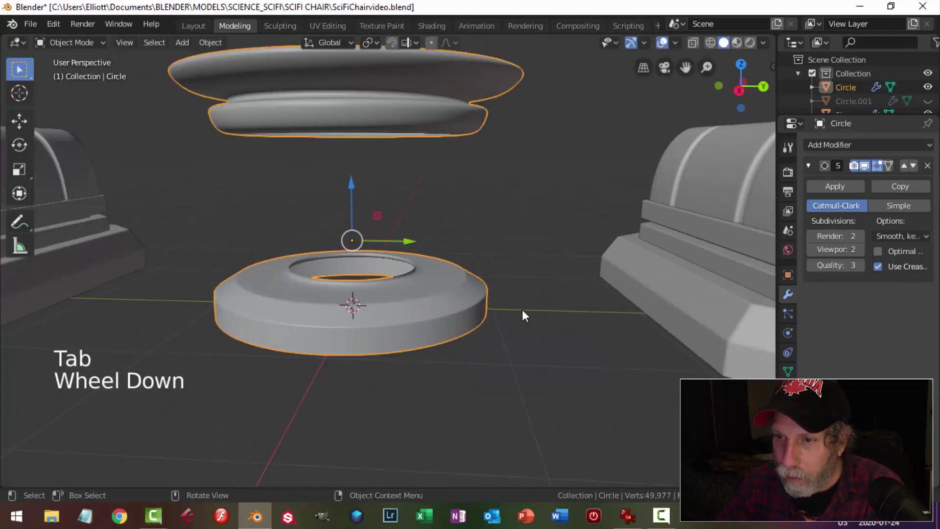
# - Select the edge loop around the raised rim of the base's central opening and dissolve its edges
pyautogui.hotkey('alt', 'a')
pyautogui.click(415, 280)
pyautogui.press('Tab')
pyautogui.scroll(2, 413, 279)
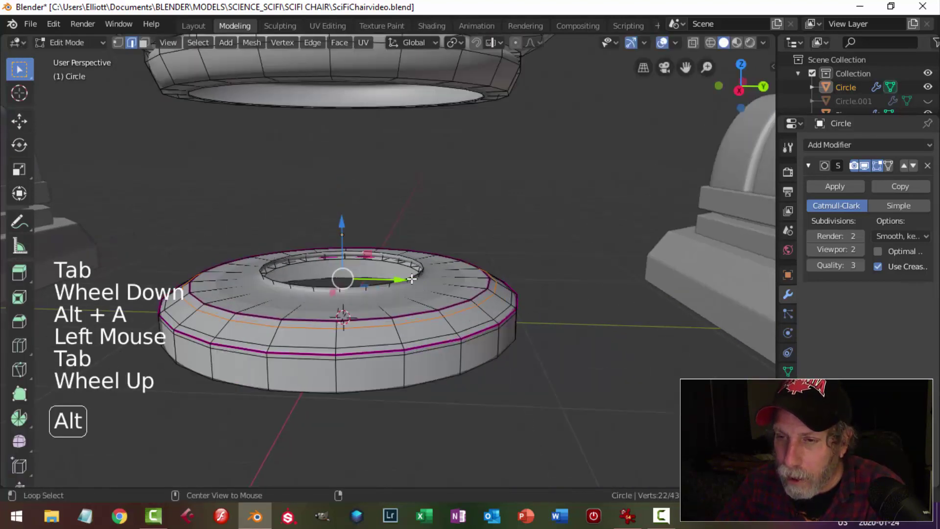
pyautogui.hotkey('alt', 'a')
pyautogui.press('2')
pyautogui.keyDown('alt'); pyautogui.keyDown('shift'); pyautogui.click(374, 286); pyautogui.keyUp('shift'); pyautogui.keyUp('alt')
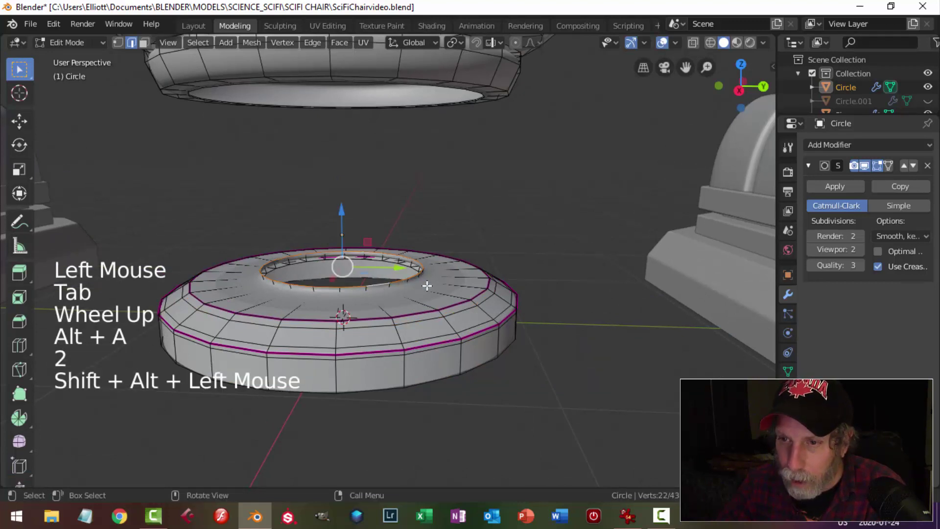
pyautogui.press('x')
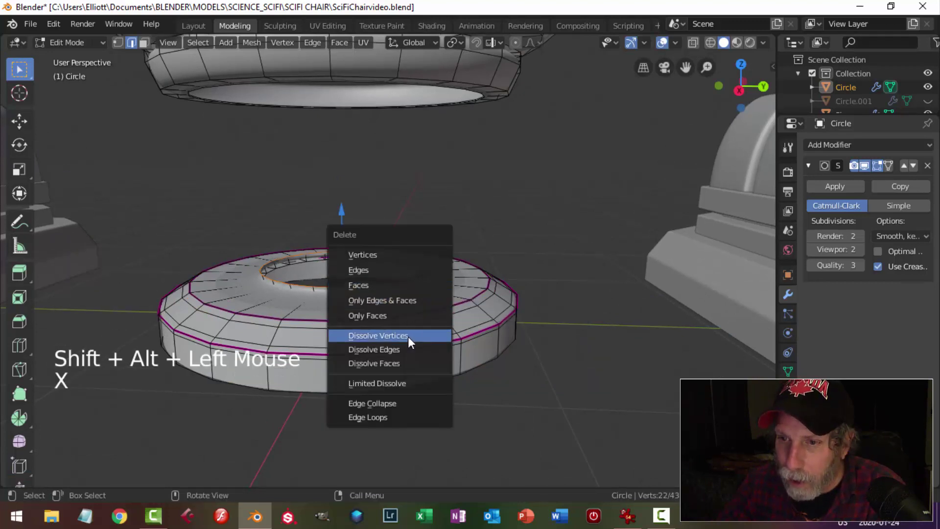
pyautogui.click(406, 349)
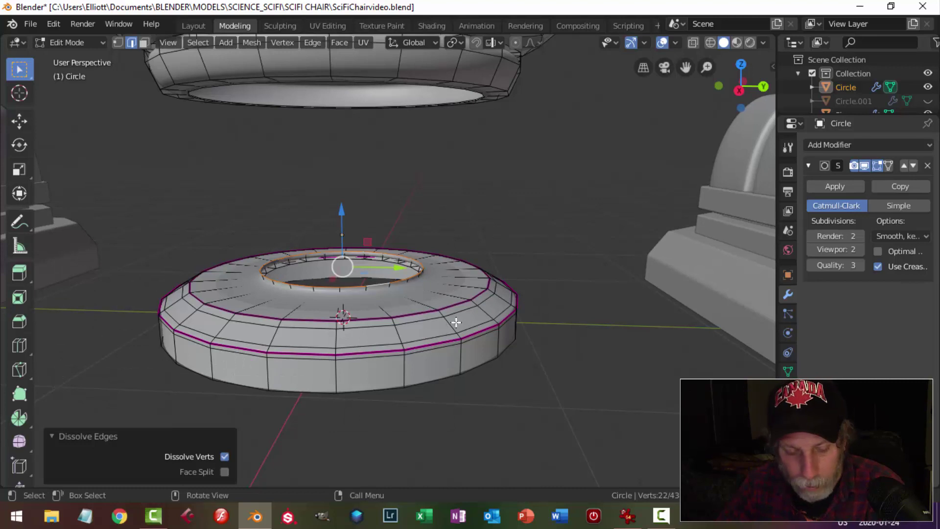
pyautogui.press('x')
pyautogui.click(404, 243)
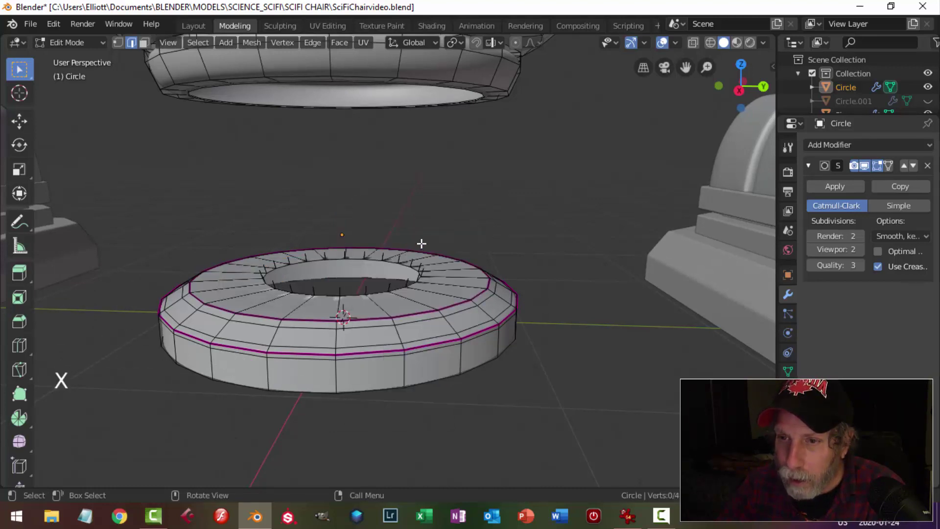
pyautogui.hotkey('ctrl', 'z')
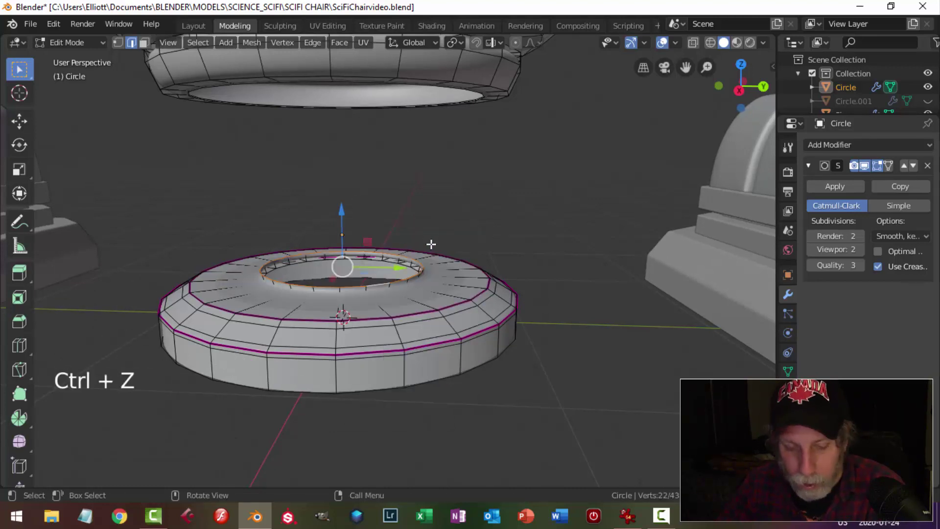
# - Delete the vertices of the selected loop around the base's central opening and return to object mode
pyautogui.press('x')
pyautogui.click(431, 242)
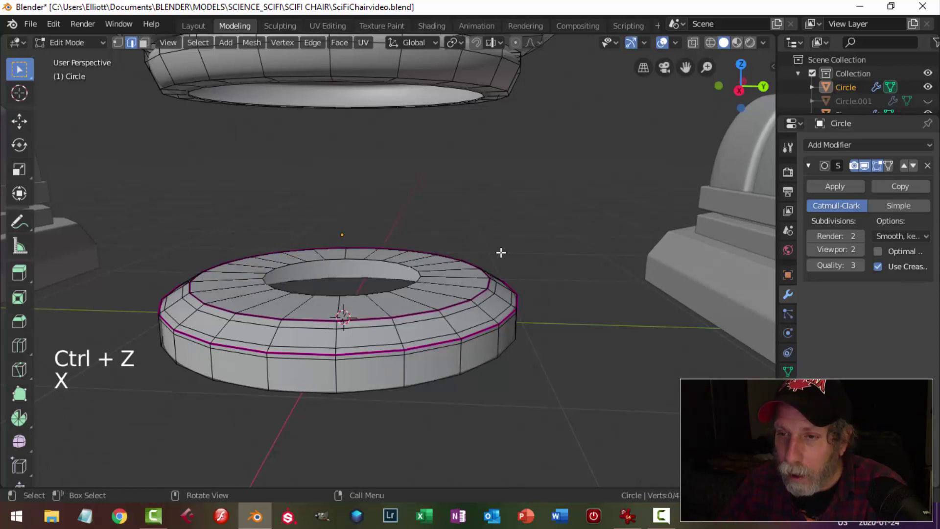
pyautogui.press('Tab')
pyautogui.scroll(-2, 495, 248)
# - Crease the lower edge loop of the tabletop's outer rim and leave mesh editing
pyautogui.hotkey('alt', 'a')
pyautogui.click(420, 125)
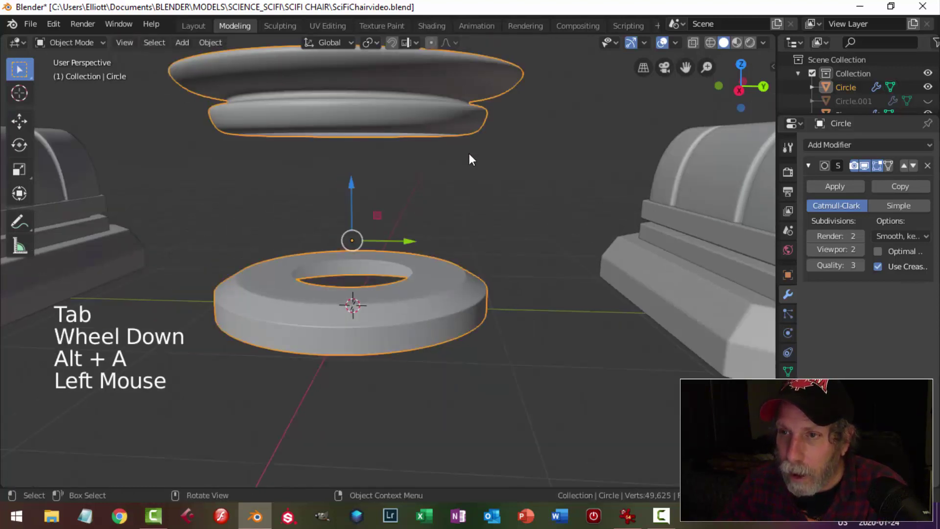
pyautogui.moveTo(469, 154); pyautogui.dragTo(383, 169, button='middle')
pyautogui.press('Tab')
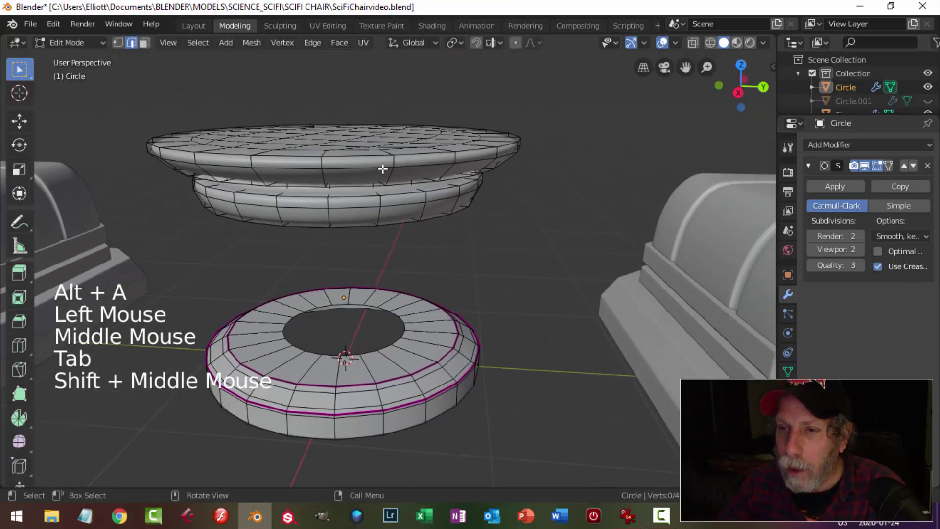
pyautogui.hotkey('alt', 'a')
pyautogui.keyDown('alt'); pyautogui.keyDown('shift'); pyautogui.click(383, 169); pyautogui.keyUp('shift'); pyautogui.keyUp('alt')
pyautogui.hotkey('shift', 'e')
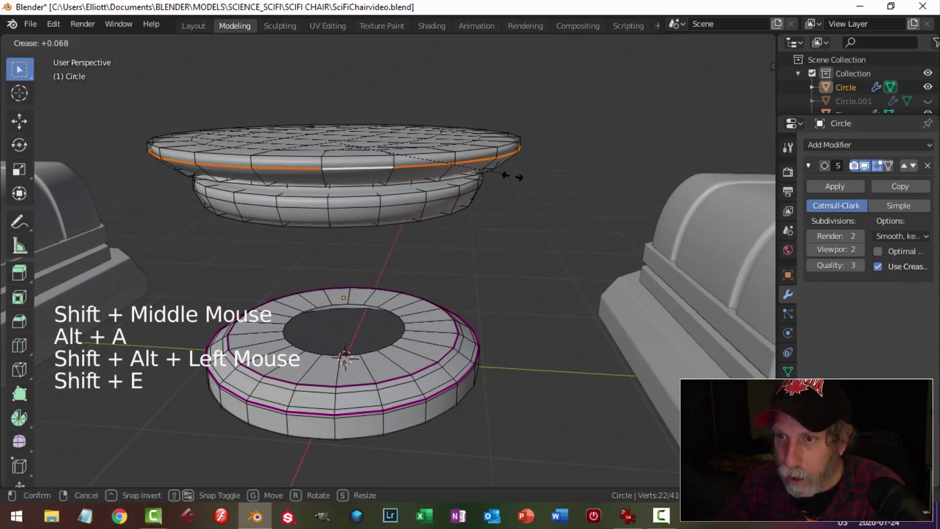
pyautogui.click(588, 194)
pyautogui.hotkey('alt', 'a')
pyautogui.press('Tab')
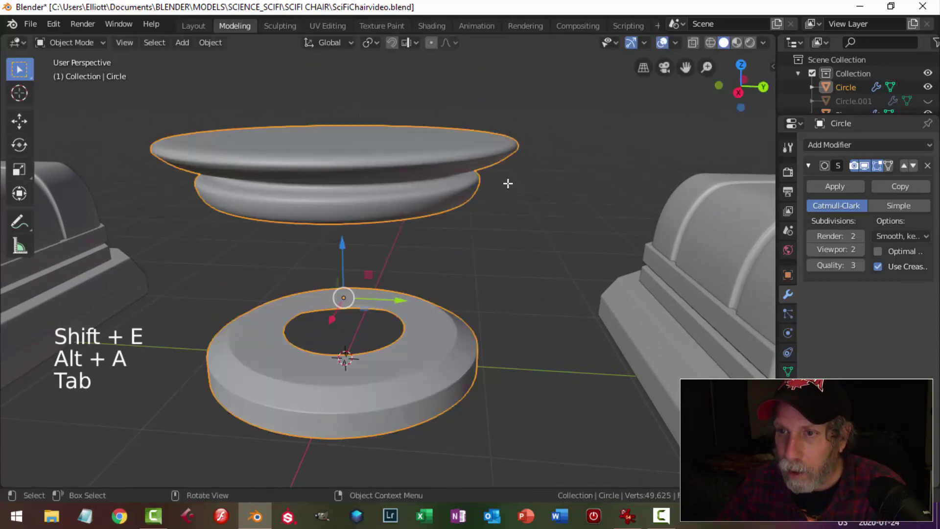
# - Add two loop cuts around the tabletop's outer rim, near its lower and upper edges, with factors 0.692 and -0.455
pyautogui.middleClick(476, 192)
pyautogui.press('Tab')
pyautogui.scroll(2, 390, 179)
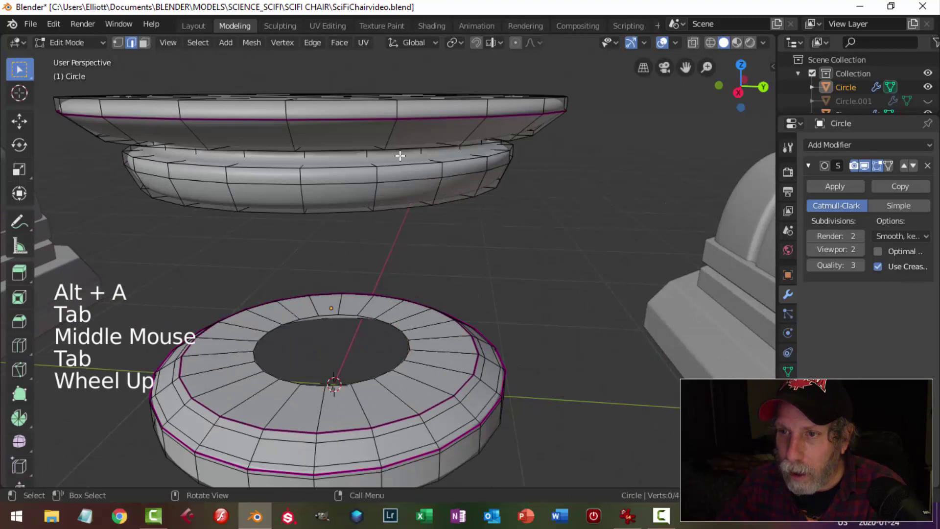
pyautogui.hotkey('ctrl', 'r')
pyautogui.click(393, 110)
pyautogui.click(395, 112)
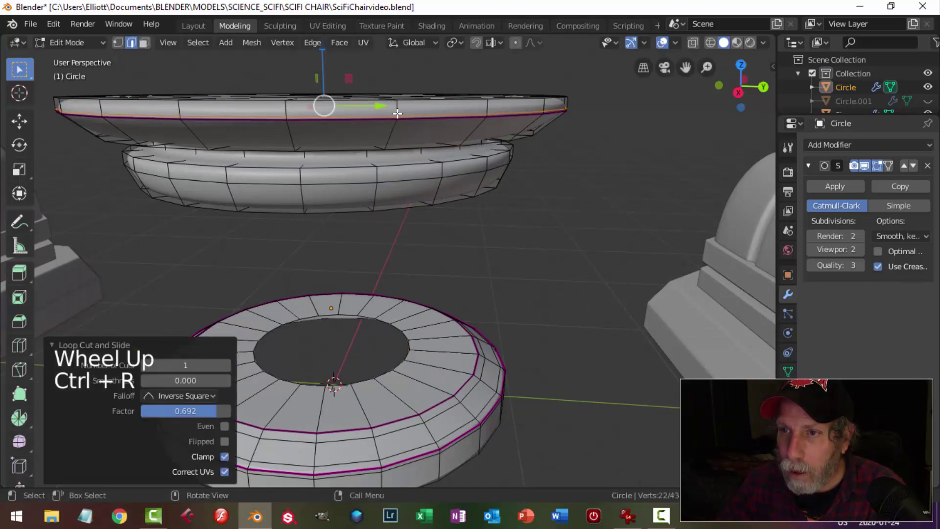
pyautogui.hotkey('ctrl', 'r')
pyautogui.click(398, 109)
pyautogui.click(420, 130)
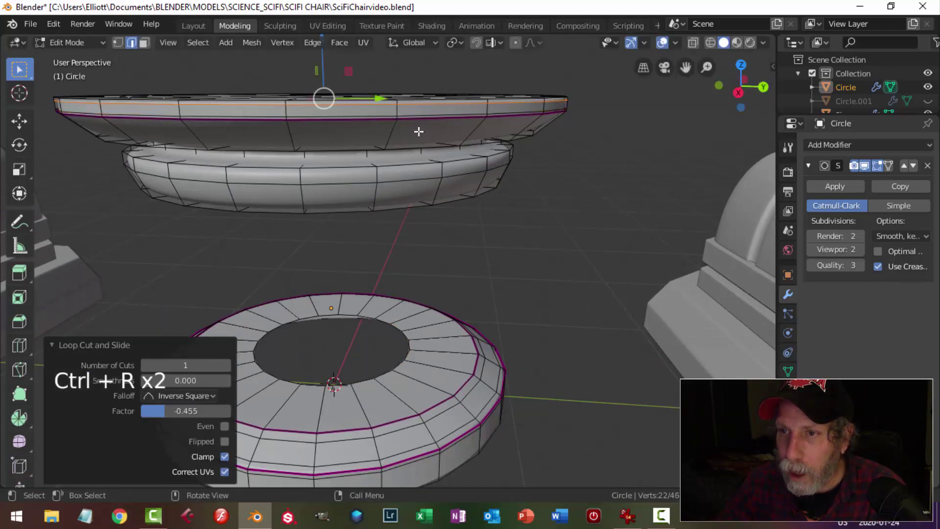
# - Add a loop cut around the tabletop's tapered underside, close to its lower edge, and clear the selection
pyautogui.moveTo(419, 131); pyautogui.dragTo(361, 137, button='middle')
pyautogui.hotkey('ctrl', 'r')
pyautogui.click(336, 106)
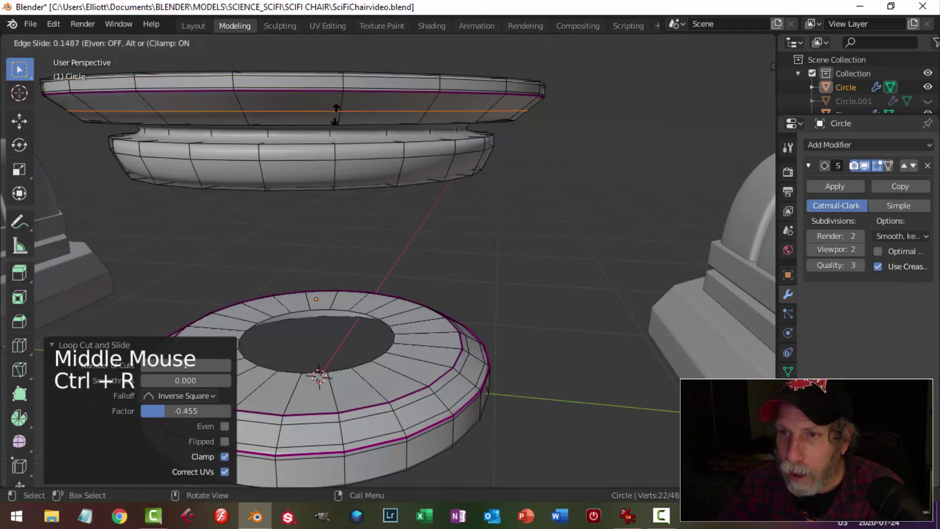
pyautogui.click(354, 140)
pyautogui.hotkey('alt', 'a')
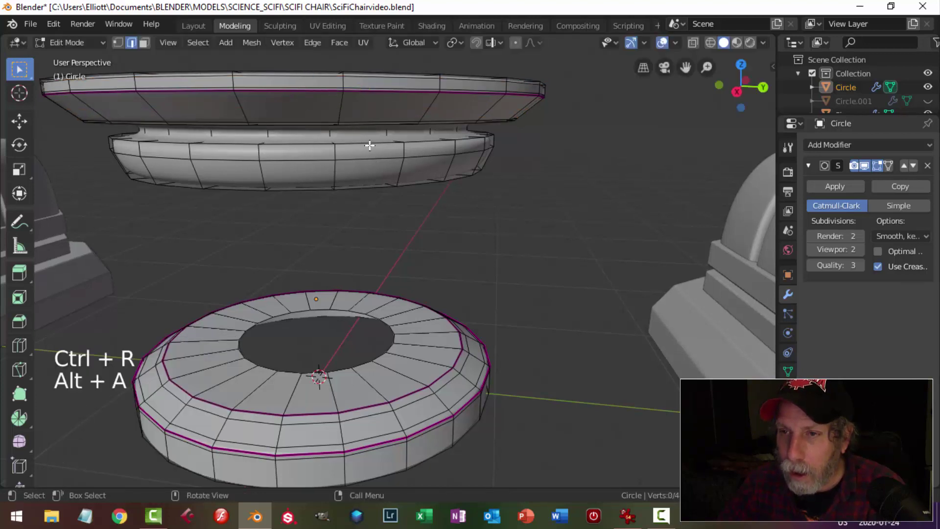
# - Crease the upper outer edge loop of the ring beneath the tabletop with a factor of about 0.451
pyautogui.keyDown('alt'); pyautogui.keyDown('shift'); pyautogui.click(462, 178); pyautogui.keyUp('shift'); pyautogui.keyUp('alt')
pyautogui.moveTo(462, 179); pyautogui.dragTo(469, 189, button='middle')
pyautogui.hotkey('shift', 'e')
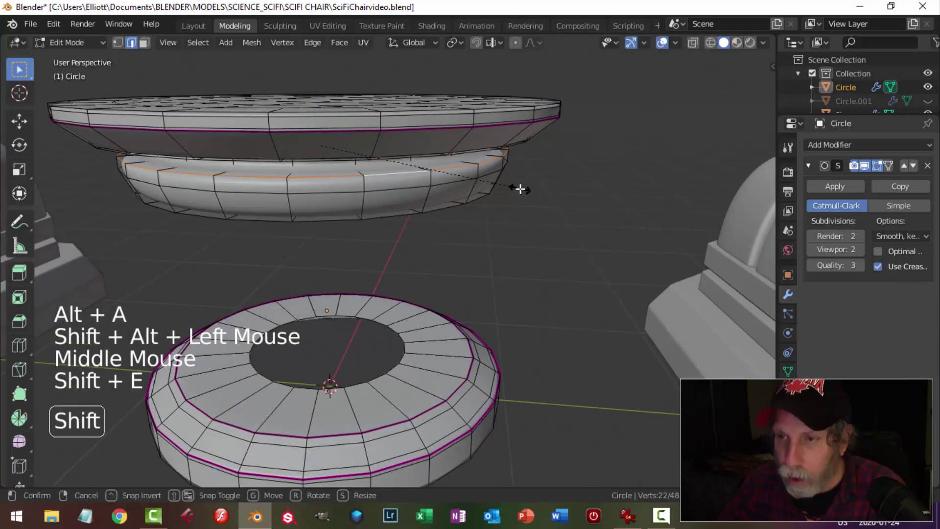
pyautogui.click(607, 203)
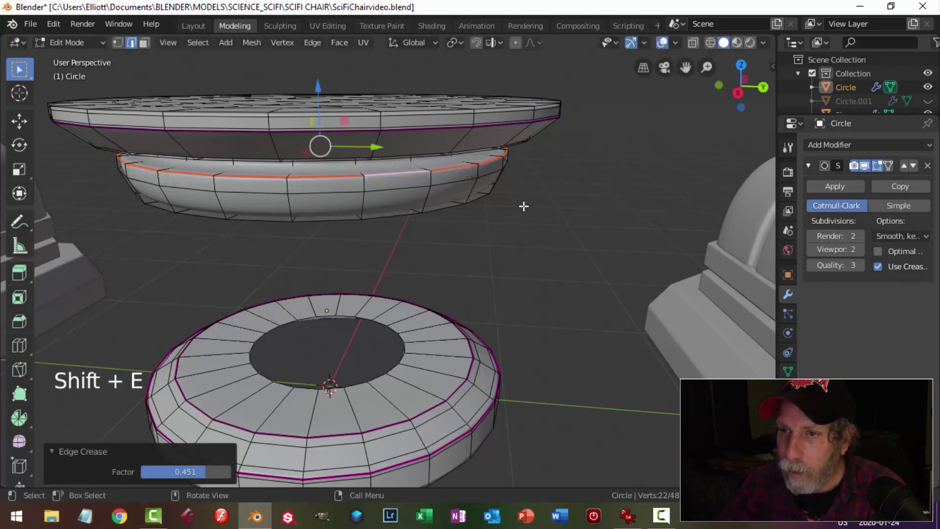
pyautogui.press('Tab')
pyautogui.press('Tab')
# - Add a loop cut around the ring beneath the tabletop, close to its lower edge, and return to object mode
pyautogui.hotkey('ctrl', 'r')
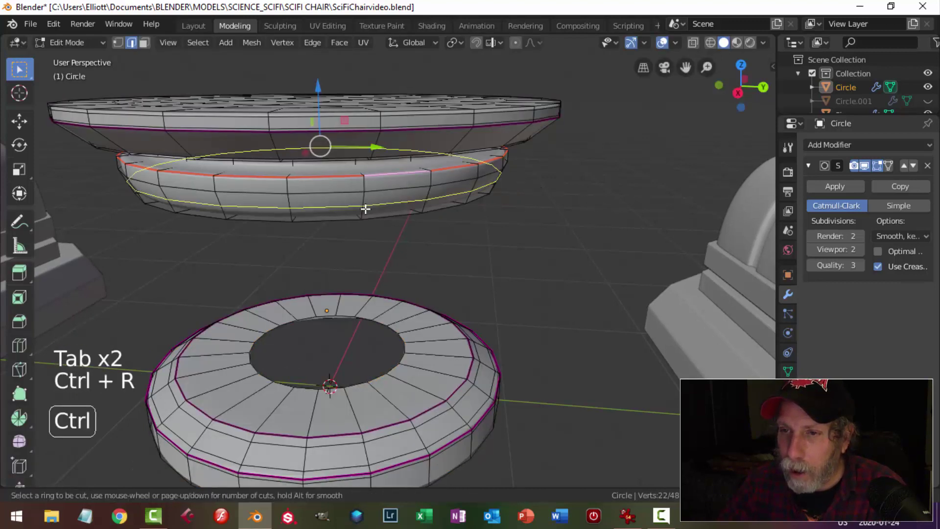
pyautogui.click(366, 208)
pyautogui.click(369, 220)
pyautogui.press('Tab')
pyautogui.moveTo(369, 220); pyautogui.dragTo(411, 247, button='middle')
pyautogui.hotkey('alt', 'a')
# - Unhide all hidden objects and open the table's tapered column for mesh editing
pyautogui.scroll(-2, 421, 216)
pyautogui.scroll(-2, 421, 222)
pyautogui.scroll(-2, 405, 204)
pyautogui.hotkey('alt', 'h')
pyautogui.hotkey('alt', 'a')
pyautogui.moveTo(410, 247); pyautogui.dragTo(401, 230, button='middle')
pyautogui.click(401, 230)
pyautogui.press('Tab')
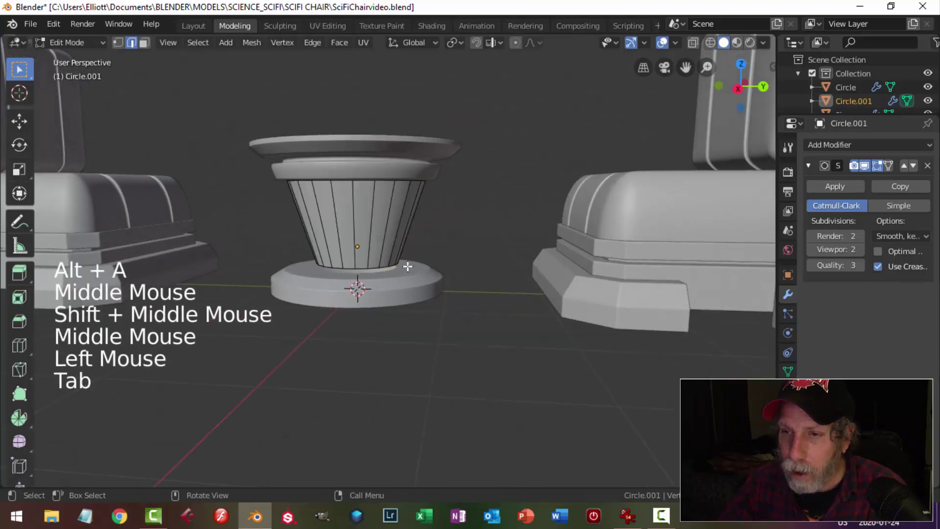
# - Lower the column's bottom edge loop along Z into the round base, and clear the selection
pyautogui.press('2')
pyautogui.keyDown('alt'); pyautogui.keyDown('shift'); pyautogui.click(368, 267); pyautogui.keyUp('shift'); pyautogui.keyUp('alt')
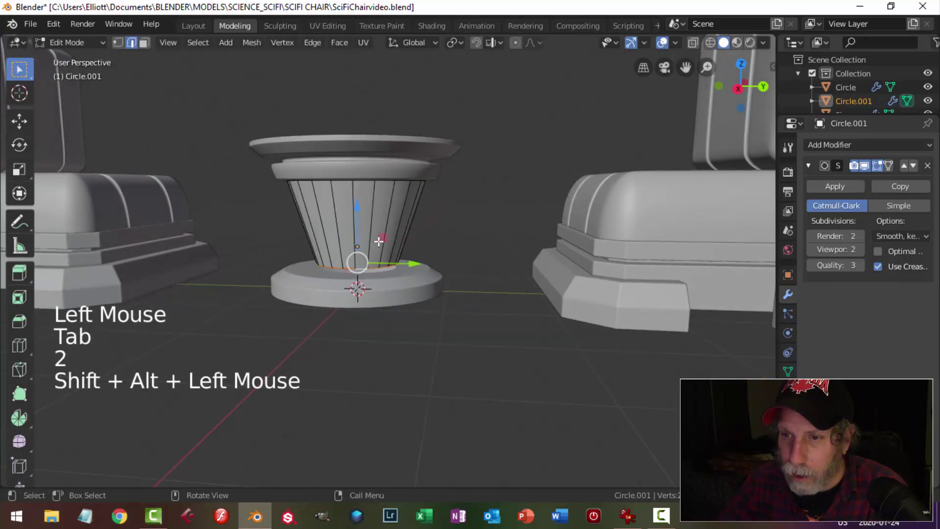
pyautogui.click(356, 210)
pyautogui.hotkey('alt', 'a')
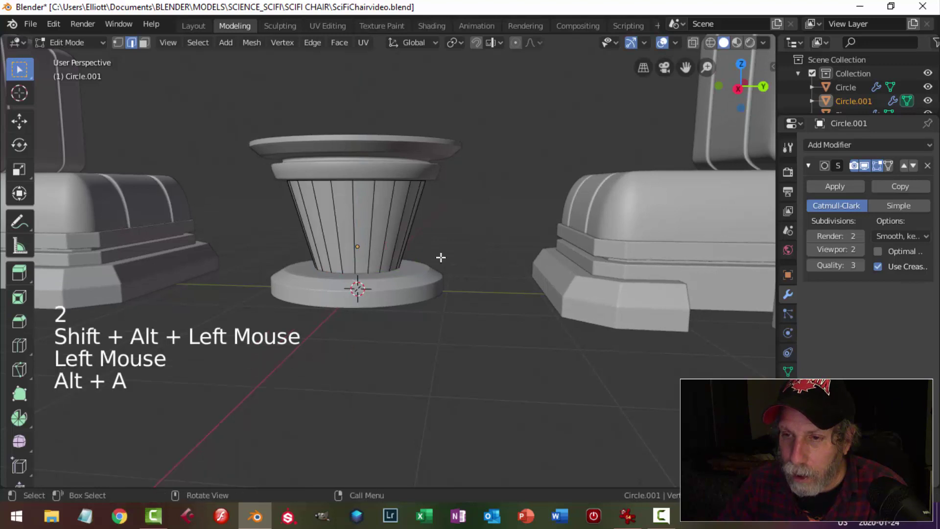
pyautogui.moveTo(440, 257)
pyautogui.mouseDown(button='middle')
pyautogui.moveTo(422, 203)
pyautogui.moveTo(437, 253)
pyautogui.mouseUp(button='middle')
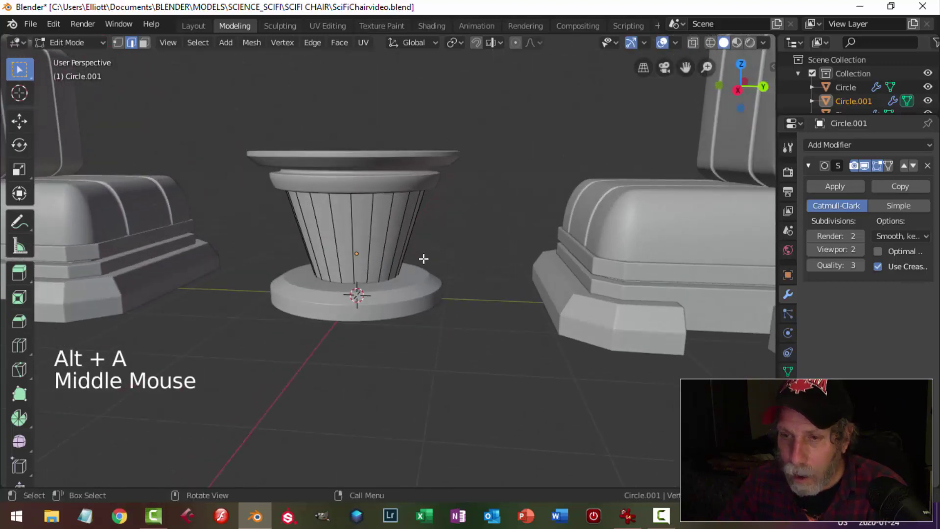
# - Select the column's ring of side faces and bevel their edges into vertical strips about 0.0415 m wide with one segment
pyautogui.press('3')
pyautogui.scroll(2, 379, 255)
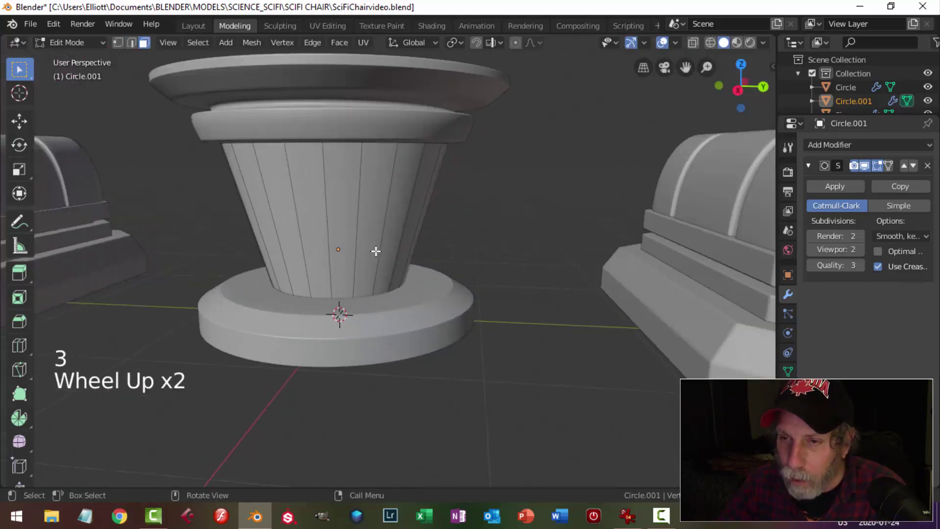
pyautogui.keyDown('alt'); pyautogui.keyDown('shift'); pyautogui.click(362, 217); pyautogui.keyUp('shift'); pyautogui.keyUp('alt')
pyautogui.scroll(-1, 426, 242)
pyautogui.moveTo(425, 243); pyautogui.dragTo(458, 237, button='middle')
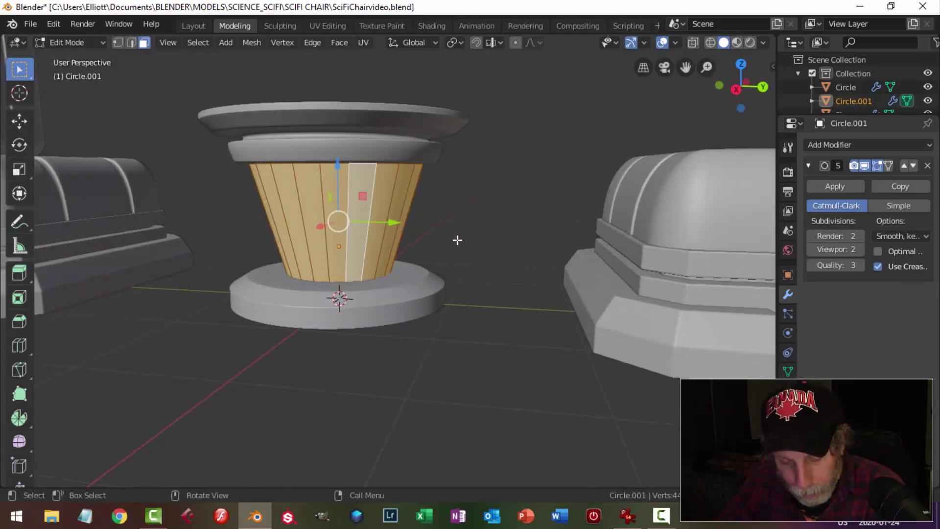
pyautogui.hotkey('ctrl', 'b')
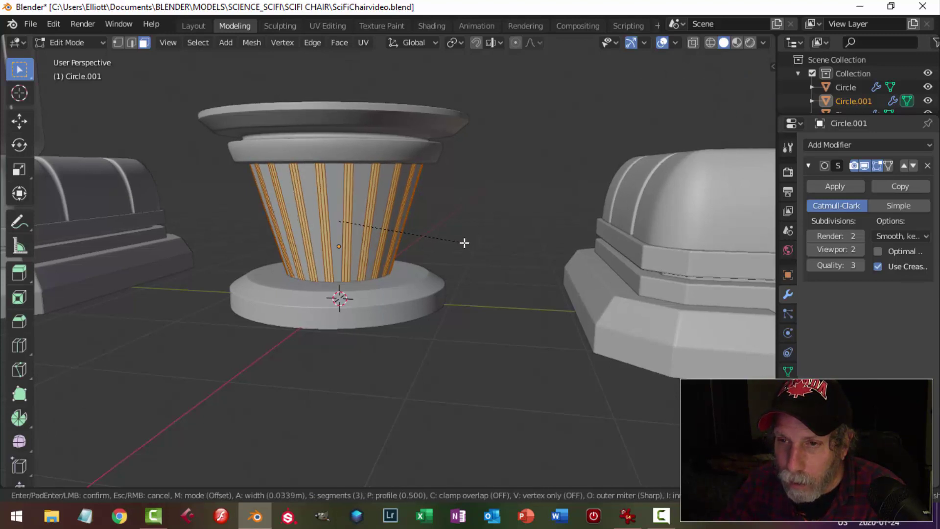
pyautogui.scroll(-2, 464, 243)
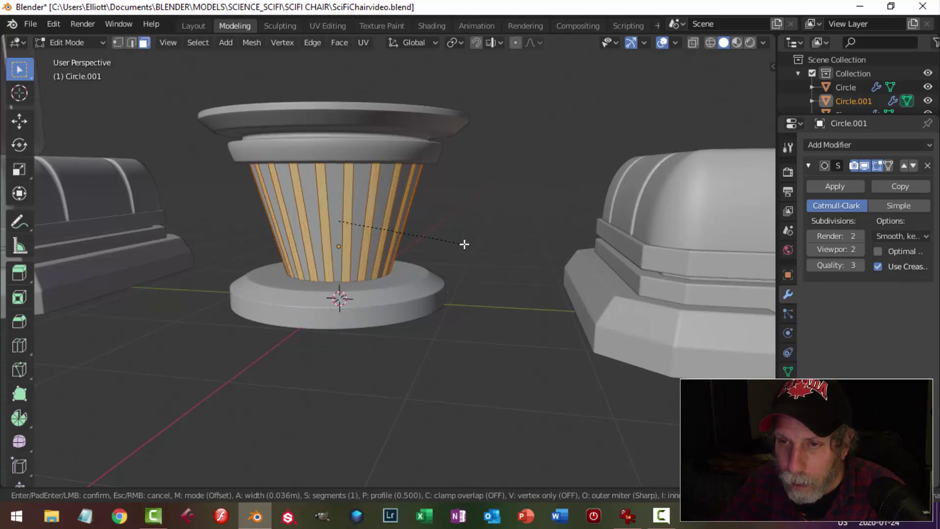
pyautogui.press('shift')
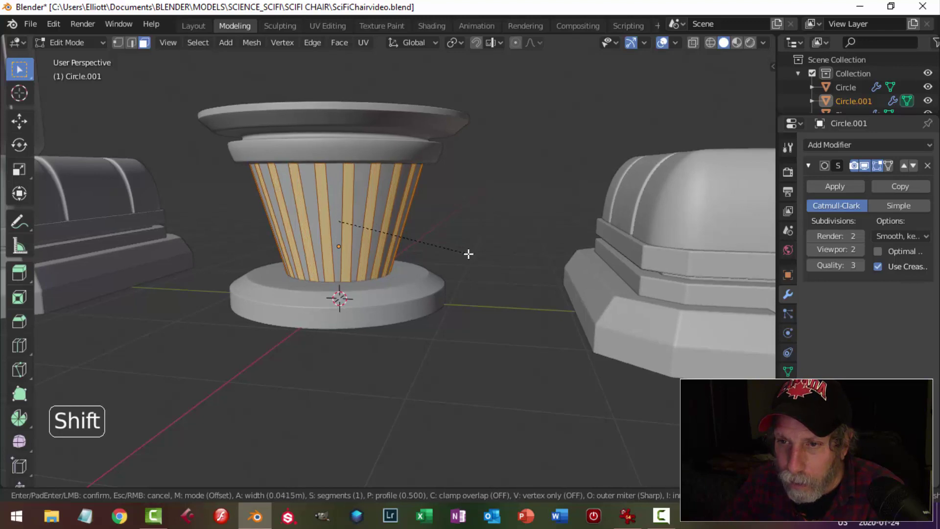
pyautogui.click(468, 254)
pyautogui.moveTo(478, 248); pyautogui.dragTo(498, 262, button='middle')
# - Extrude the selected vertical strips in place and apply Shrink/Fatten with a 0.012 m offset
pyautogui.press('e')
pyautogui.hotkey('alt', 's')
pyautogui.press('shift')
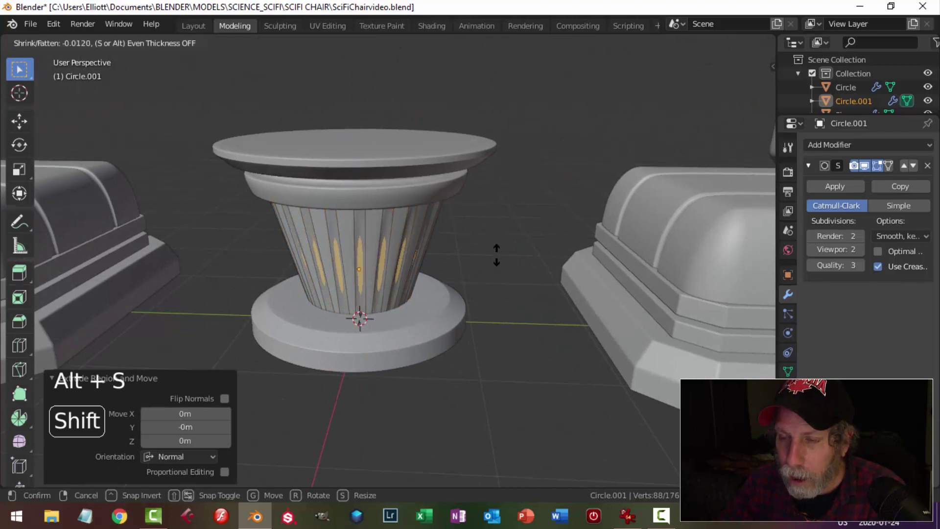
pyautogui.click(497, 255)
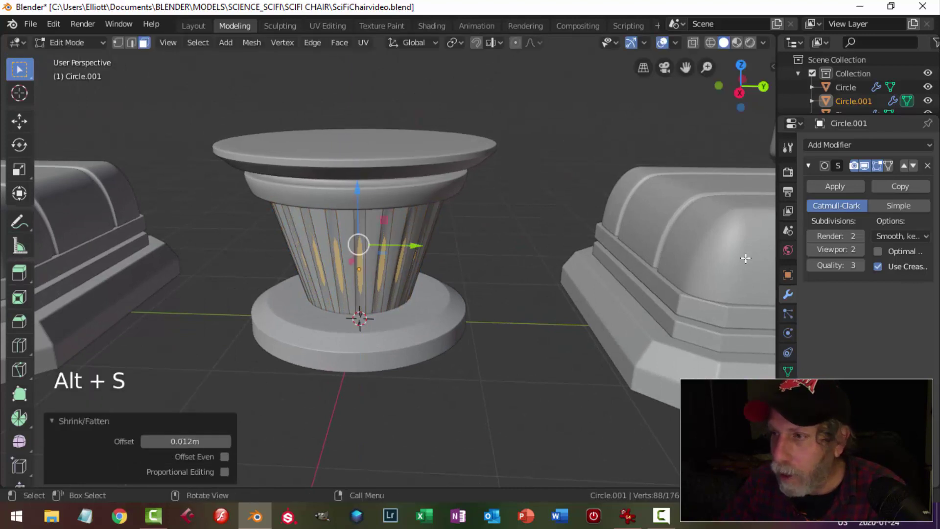
# - Turn off the column's subdivision in the viewport, isolate the column, and reopen its mesh with nothing selected
pyautogui.click(867, 166)
pyautogui.moveTo(455, 333); pyautogui.dragTo(456, 293, button='middle')
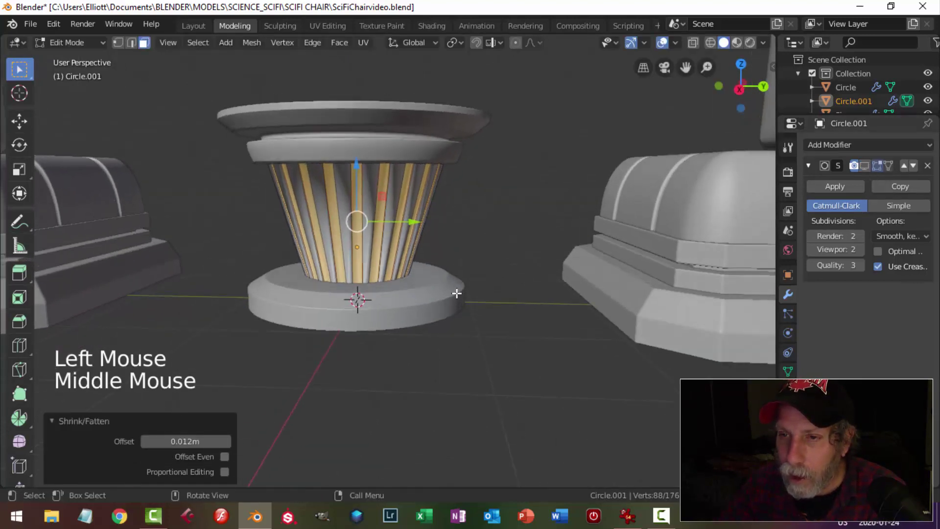
pyautogui.press('Tab')
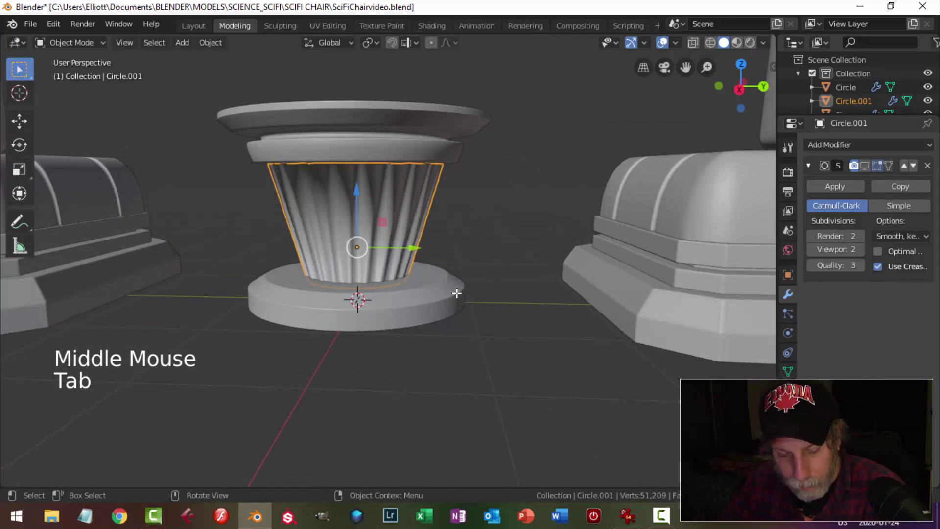
pyautogui.hotkey('shift', 'h')
pyautogui.moveTo(399, 257); pyautogui.dragTo(395, 298, button='middle')
pyautogui.press('Tab')
pyautogui.scroll(3, 376, 317)
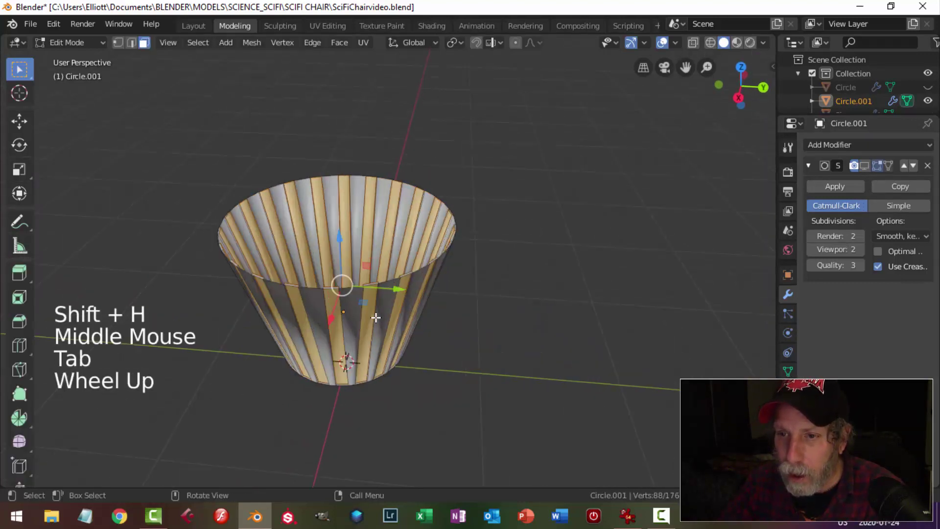
pyautogui.scroll(1, 375, 317)
pyautogui.hotkey('alt', 'a')
pyautogui.moveTo(350, 319); pyautogui.dragTo(336, 354, button='middle')
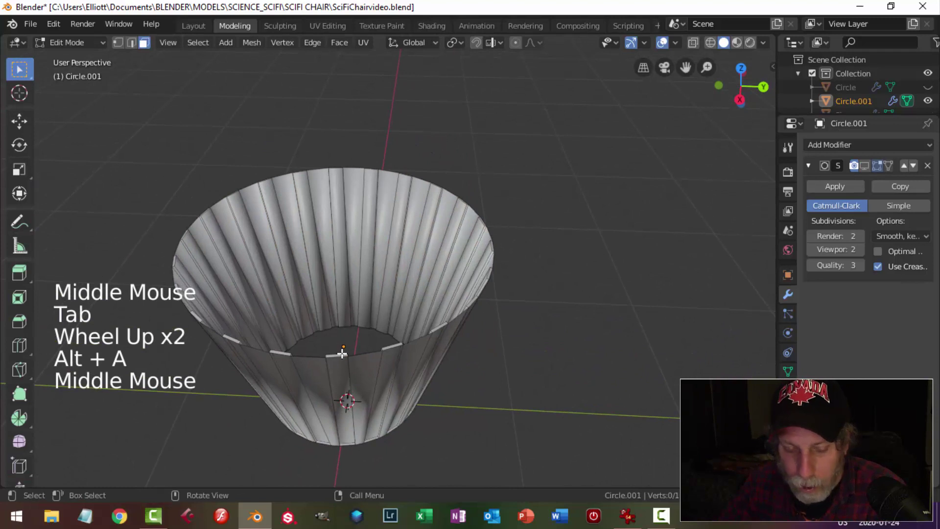
pyautogui.press('3')
pyautogui.click(342, 352)
pyautogui.hotkey('alt', 'a')
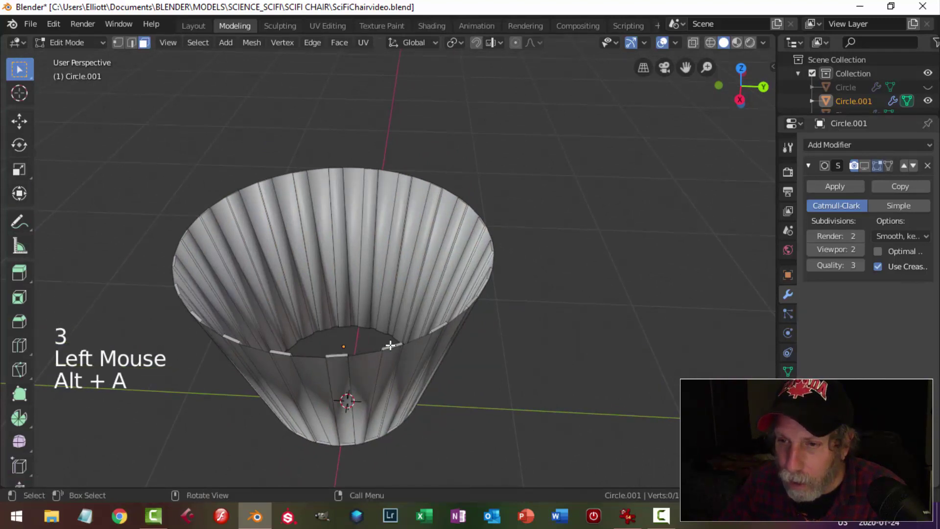
pyautogui.click(391, 345)
pyautogui.hotkey('alt', 'a')
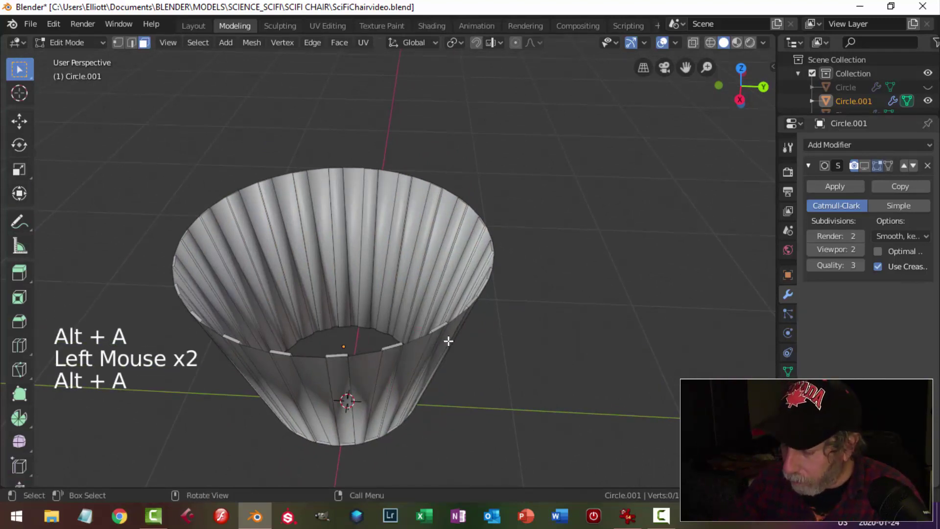
# - Box-select the small cap faces along the column's top rim in a wireframe right view and delete the faces
pyautogui.press('KP_3')
pyautogui.keyDown('shift'); pyautogui.moveTo(461, 315); pyautogui.dragTo(447, 407, button='middle'); pyautogui.keyUp('shift')
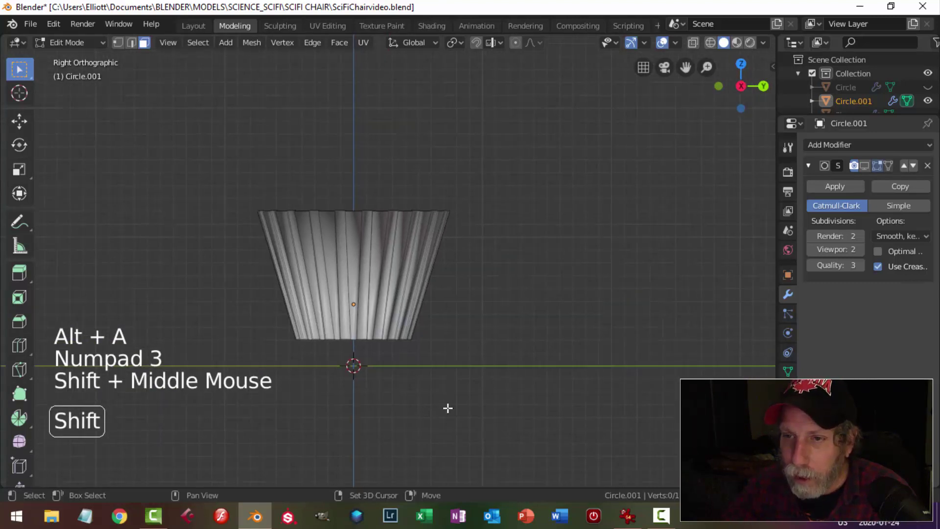
pyautogui.scroll(2, 453, 406)
pyautogui.press('z')
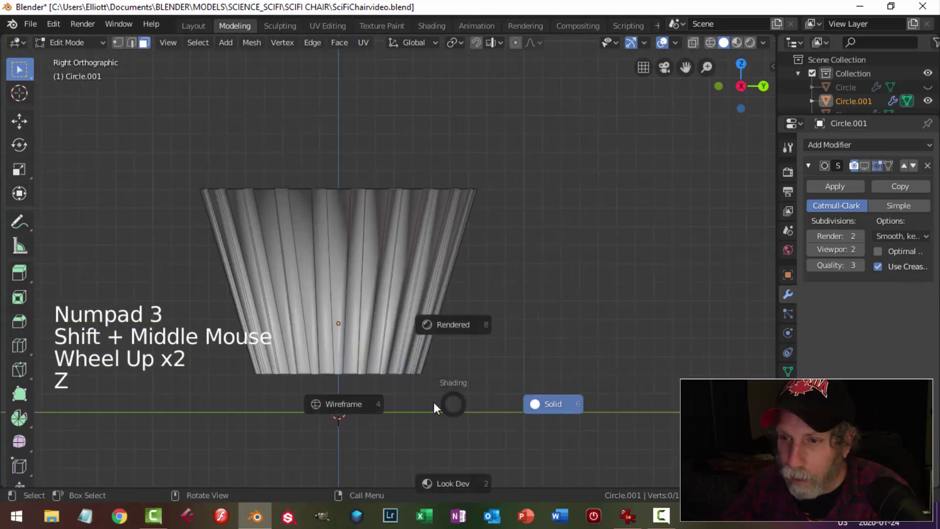
pyautogui.click(363, 404)
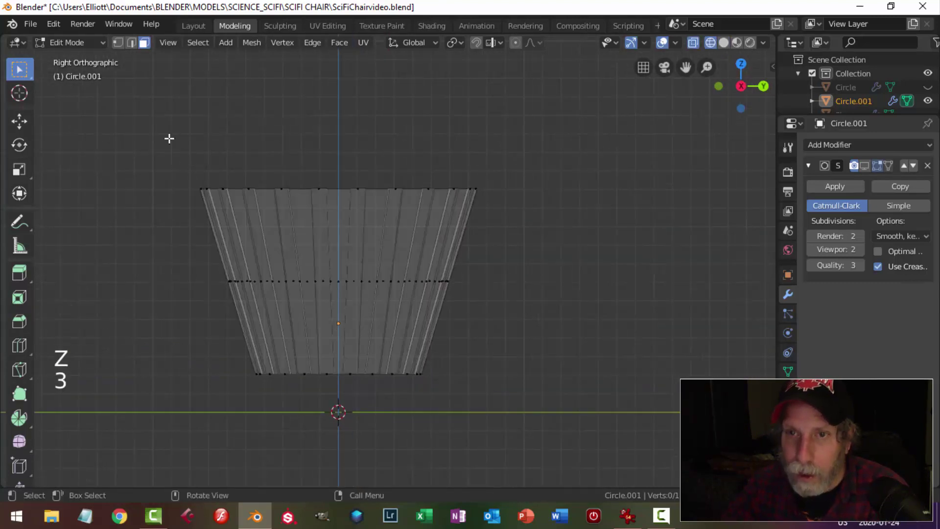
pyautogui.press('b')
pyautogui.moveTo(136, 150); pyautogui.dragTo(513, 196)
pyautogui.moveTo(513, 197); pyautogui.dragTo(519, 221, button='middle')
pyautogui.press('x')
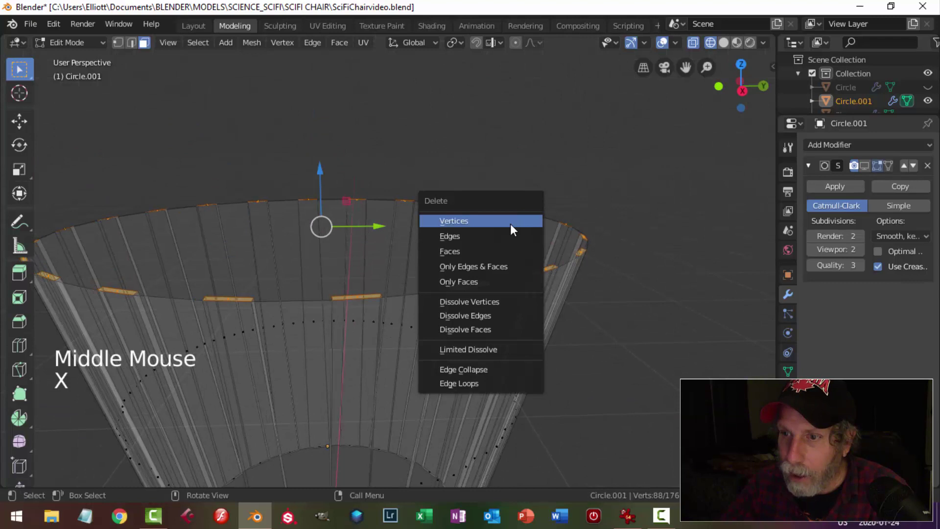
pyautogui.click(487, 246)
# - Box-select the small cap faces along the column's bottom rim in front view and delete them
pyautogui.press('KP_1')
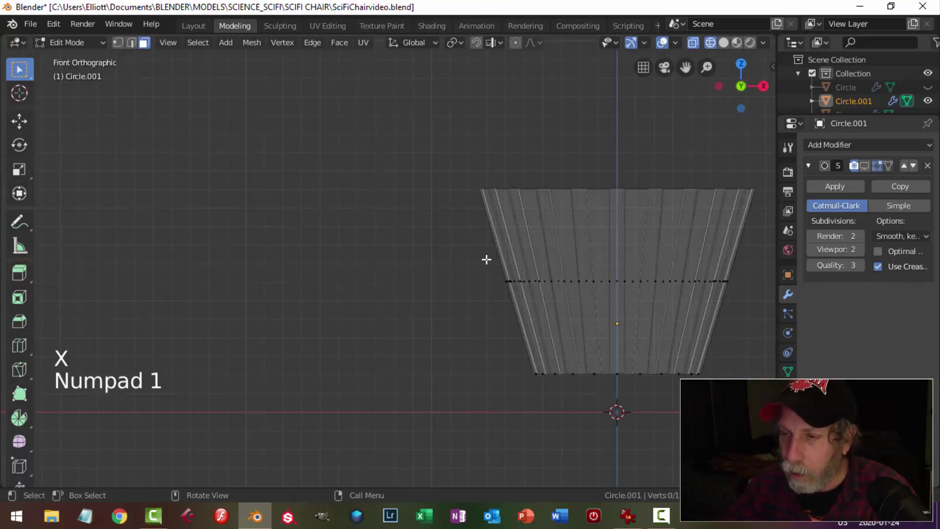
pyautogui.scroll(-3, 487, 258)
pyautogui.keyDown('shift'); pyautogui.moveTo(487, 258); pyautogui.dragTo(484, 279, button='middle'); pyautogui.keyUp('shift')
pyautogui.scroll(1, 484, 279)
pyautogui.press('b')
pyautogui.moveTo(300, 279); pyautogui.dragTo(477, 314)
pyautogui.press('x')
pyautogui.click(476, 312)
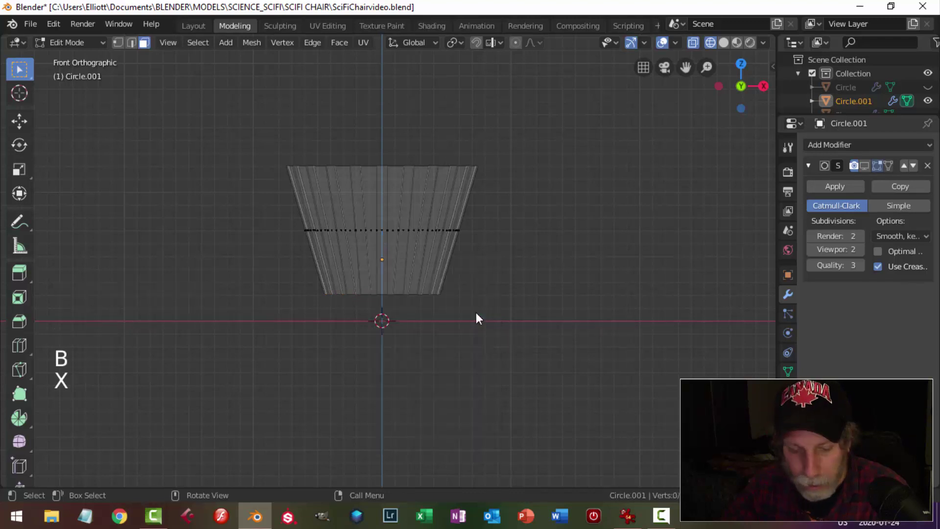
# - Restore solid shading, return to object mode, and turn the column's viewport subdivision back on
pyautogui.press('z')
pyautogui.click(549, 309)
pyautogui.press('Tab')
pyautogui.moveTo(510, 276); pyautogui.dragTo(490, 320, button='middle')
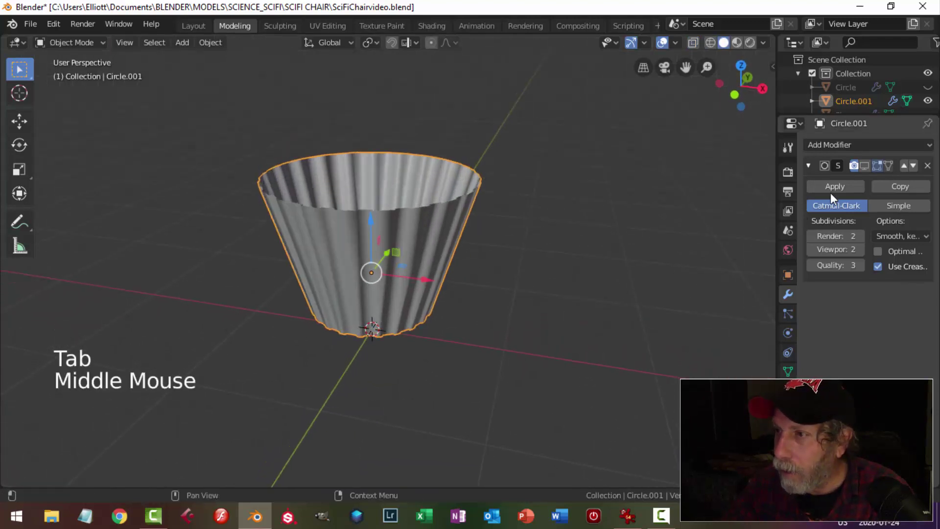
pyautogui.click(865, 165)
pyautogui.scroll(2, 432, 284)
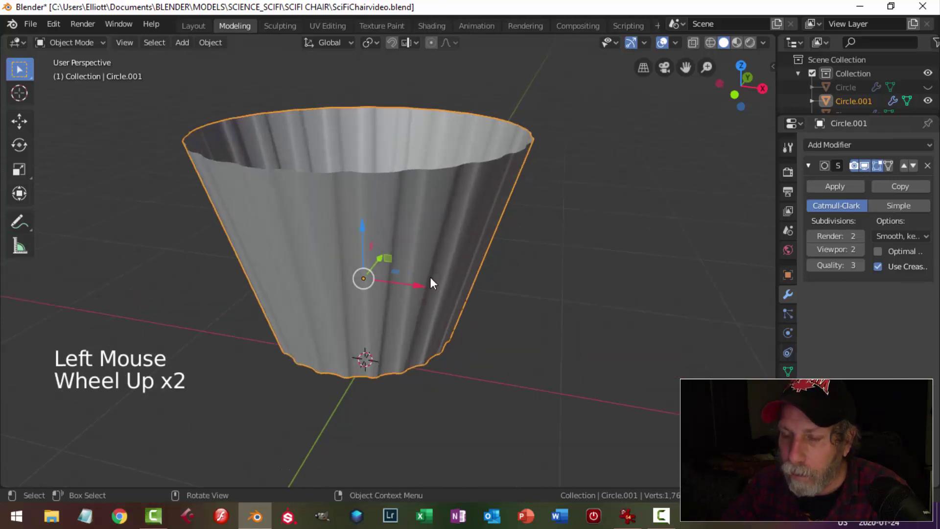
# - Select all the vertical flute edges around the isolated column in edge mode, crease them, and return to object mode
pyautogui.press('Tab')
pyautogui.moveTo(426, 279); pyautogui.dragTo(425, 275, button='middle')
pyautogui.press('2')
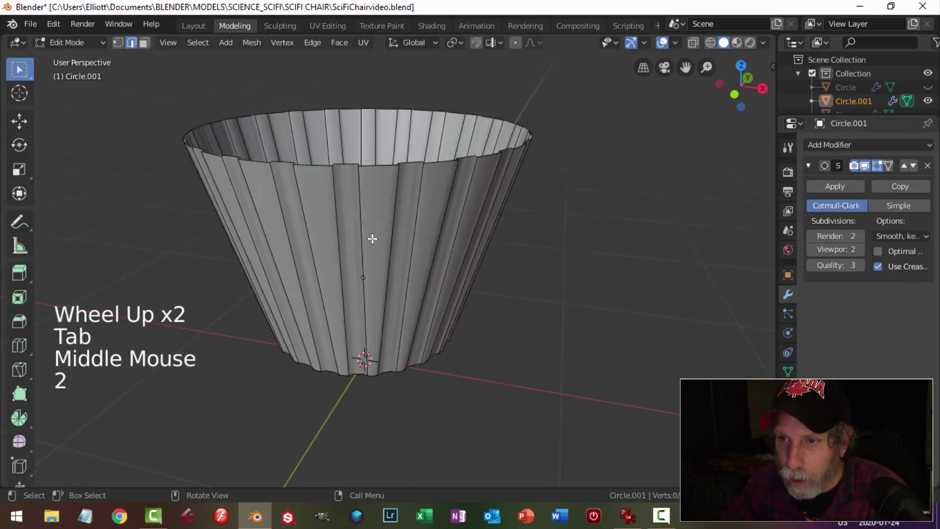
pyautogui.keyDown('alt'); pyautogui.keyDown('shift'); pyautogui.click(361, 209); pyautogui.keyUp('shift'); pyautogui.keyUp('alt')
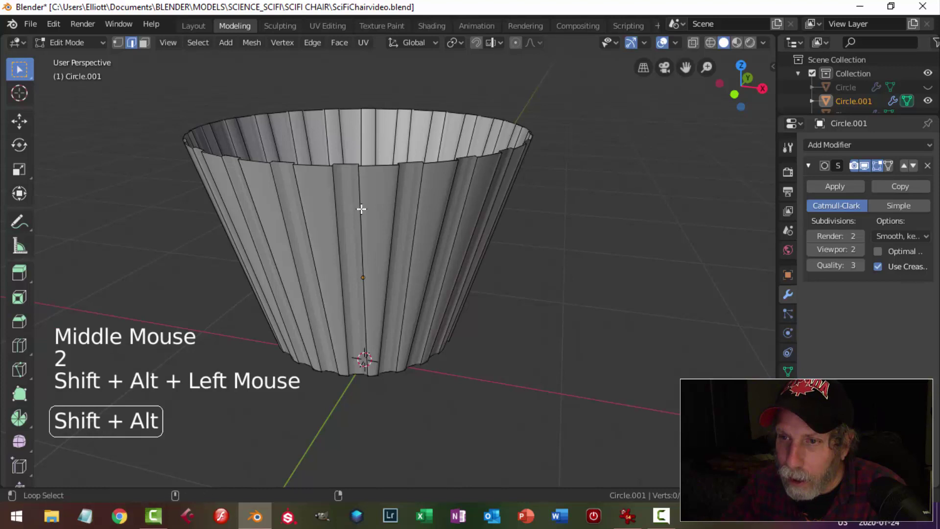
pyautogui.keyDown('alt'); pyautogui.keyDown('shift'); pyautogui.click(395, 193); pyautogui.keyUp('shift'); pyautogui.keyUp('alt')
pyautogui.keyDown('alt'); pyautogui.keyDown('shift'); pyautogui.click(420, 184); pyautogui.keyUp('shift'); pyautogui.keyUp('alt')
pyautogui.keyDown('alt'); pyautogui.keyDown('shift'); pyautogui.click(332, 184); pyautogui.keyUp('shift'); pyautogui.keyUp('alt')
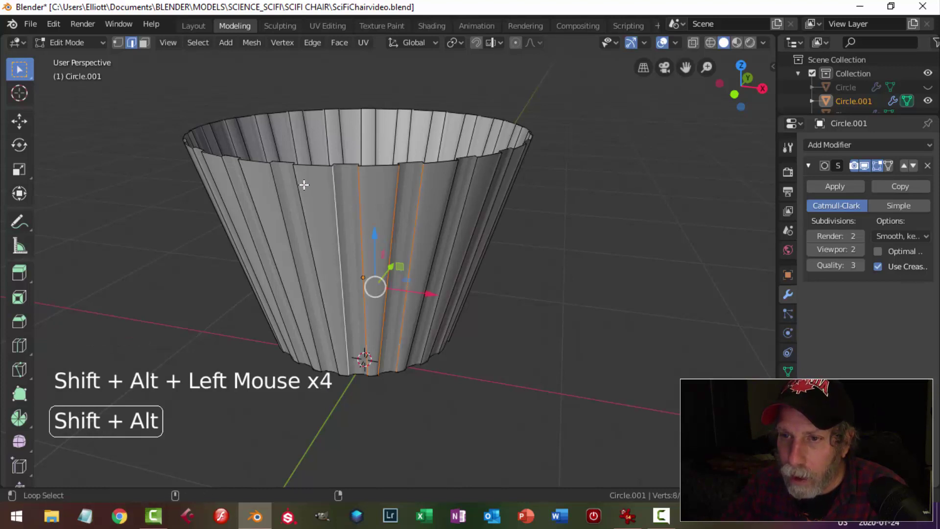
pyautogui.keyDown('alt'); pyautogui.keyDown('shift'); pyautogui.click(269, 175); pyautogui.keyUp('shift'); pyautogui.keyUp('alt')
pyautogui.keyDown('alt'); pyautogui.keyDown('shift'); pyautogui.click(238, 176); pyautogui.keyUp('shift'); pyautogui.keyUp('alt')
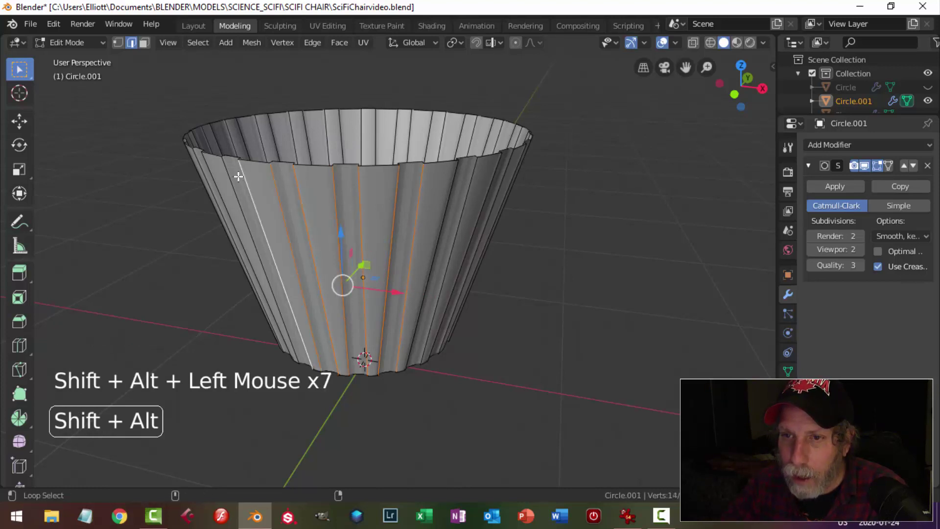
pyautogui.keyDown('alt'); pyautogui.keyDown('shift'); pyautogui.click(222, 172); pyautogui.keyUp('shift'); pyautogui.keyUp('alt')
pyautogui.moveTo(245, 206); pyautogui.dragTo(363, 242, button='middle')
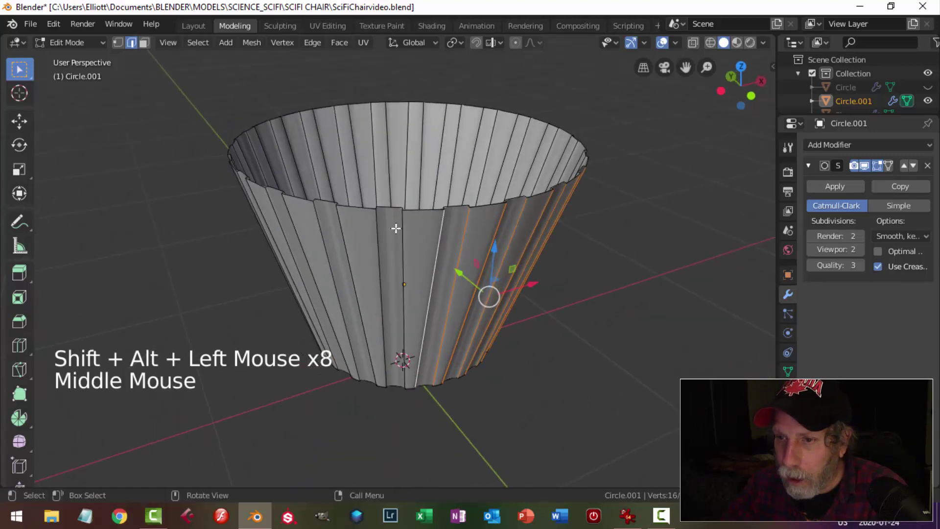
pyautogui.keyDown('alt'); pyautogui.keyDown('shift'); pyautogui.click(388, 234); pyautogui.keyUp('shift'); pyautogui.keyUp('alt')
pyautogui.keyDown('alt'); pyautogui.keyDown('shift'); pyautogui.click(374, 222); pyautogui.keyUp('shift'); pyautogui.keyUp('alt')
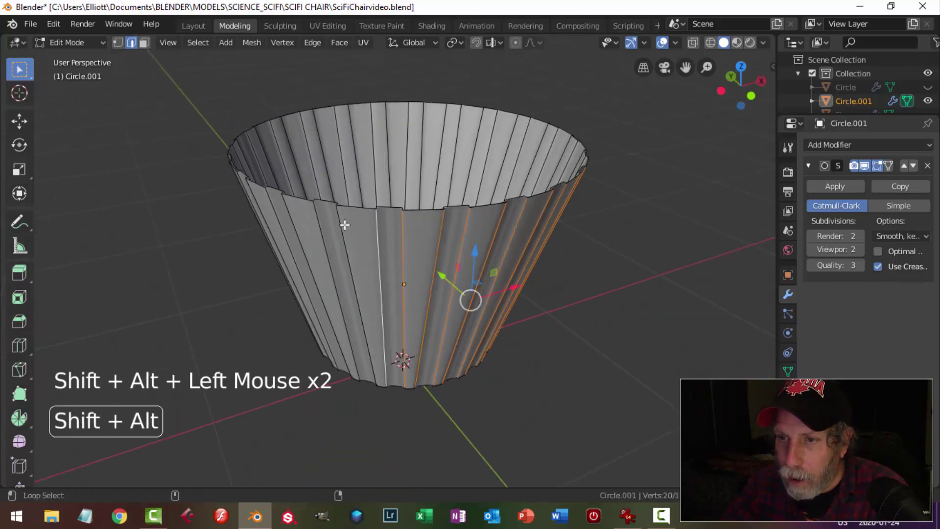
pyautogui.keyDown('alt'); pyautogui.keyDown('shift'); pyautogui.click(333, 227); pyautogui.keyUp('shift'); pyautogui.keyUp('alt')
pyautogui.keyDown('alt'); pyautogui.keyDown('shift'); pyautogui.click(314, 216); pyautogui.keyUp('shift'); pyautogui.keyUp('alt')
pyautogui.keyDown('alt'); pyautogui.keyDown('shift'); pyautogui.click(288, 210); pyautogui.keyUp('shift'); pyautogui.keyUp('alt')
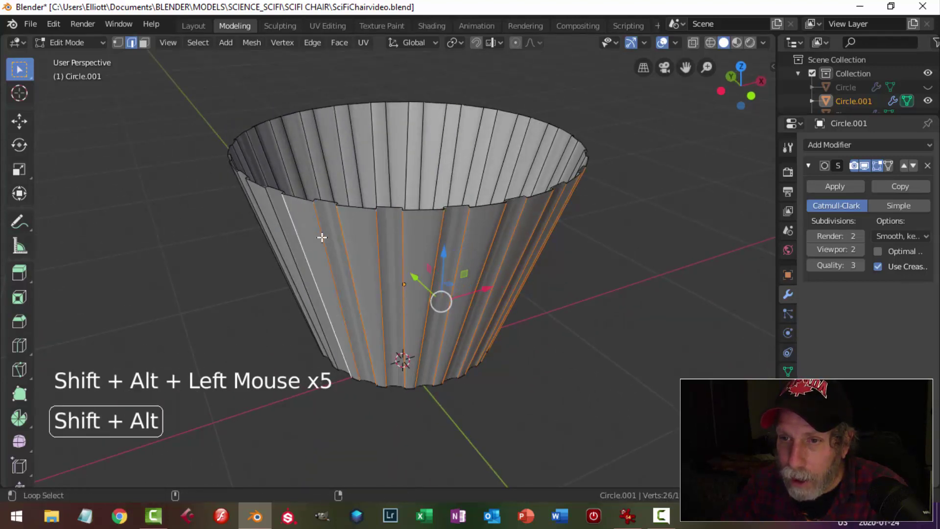
pyautogui.moveTo(294, 216); pyautogui.dragTo(455, 223, button='middle')
pyautogui.keyDown('alt'); pyautogui.keyDown('shift'); pyautogui.click(455, 203); pyautogui.keyUp('shift'); pyautogui.keyUp('alt')
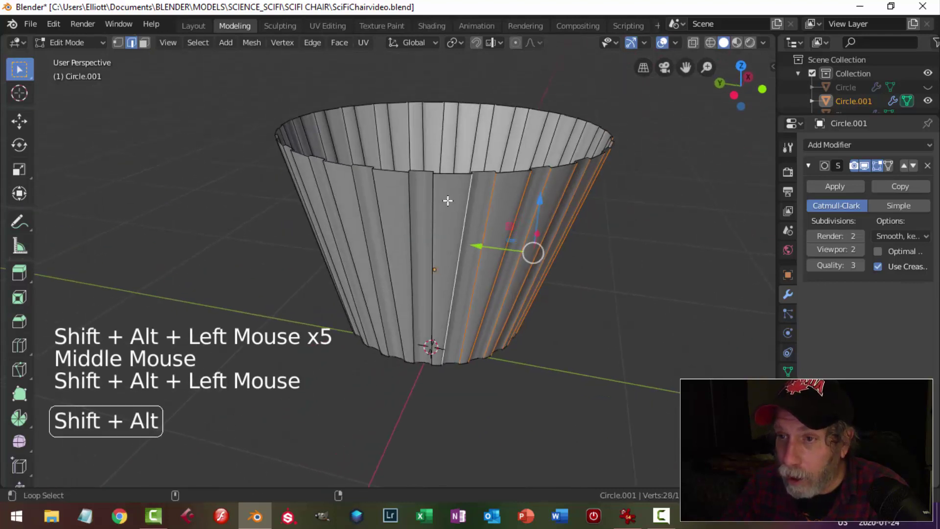
pyautogui.keyDown('alt'); pyautogui.keyDown('shift'); pyautogui.click(434, 201); pyautogui.keyUp('shift'); pyautogui.keyUp('alt')
pyautogui.keyDown('alt'); pyautogui.keyDown('shift'); pyautogui.click(402, 199); pyautogui.keyUp('shift'); pyautogui.keyUp('alt')
pyautogui.keyDown('alt'); pyautogui.keyDown('shift'); pyautogui.click(384, 191); pyautogui.keyUp('shift'); pyautogui.keyUp('alt')
pyautogui.moveTo(384, 191); pyautogui.dragTo(459, 226, button='middle')
pyautogui.keyDown('alt'); pyautogui.keyDown('shift'); pyautogui.click(435, 198); pyautogui.keyUp('shift'); pyautogui.keyUp('alt')
pyautogui.keyDown('alt'); pyautogui.keyDown('shift'); pyautogui.click(435, 197); pyautogui.keyUp('shift'); pyautogui.keyUp('alt')
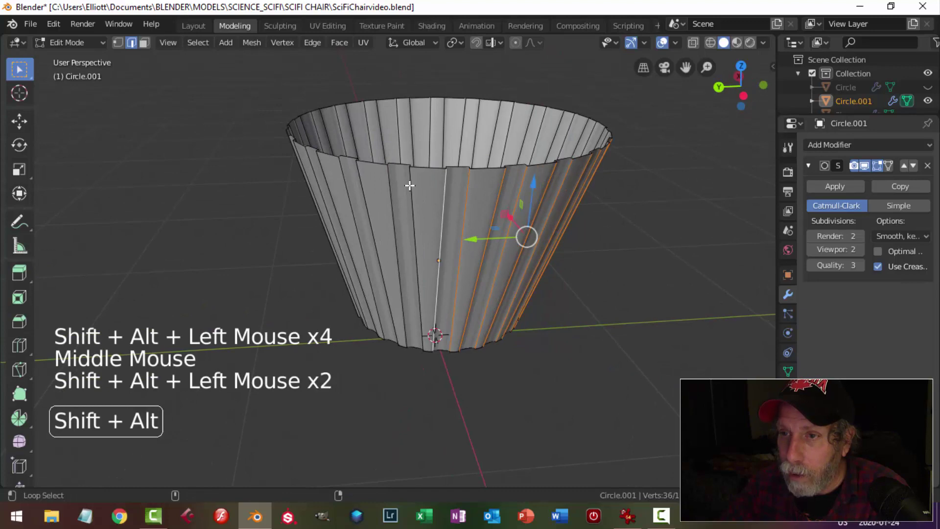
pyautogui.keyDown('alt'); pyautogui.keyDown('shift'); pyautogui.click(409, 185); pyautogui.keyUp('shift'); pyautogui.keyUp('alt')
pyautogui.keyDown('alt'); pyautogui.keyDown('shift'); pyautogui.click(383, 180); pyautogui.keyUp('shift'); pyautogui.keyUp('alt')
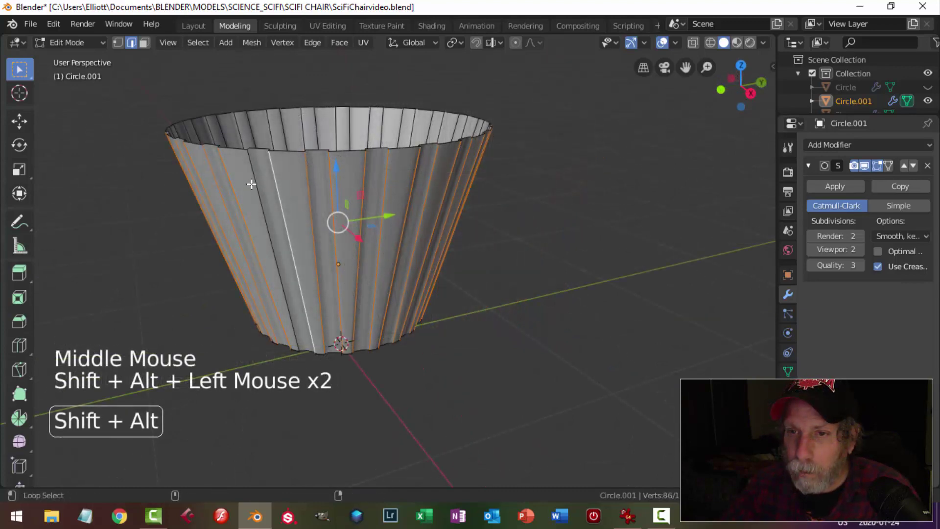
pyautogui.keyDown('alt'); pyautogui.keyDown('shift'); pyautogui.click(251, 184); pyautogui.keyUp('shift'); pyautogui.keyUp('alt')
pyautogui.moveTo(394, 369); pyautogui.dragTo(407, 379, button='middle')
pyautogui.hotkey('shift', 'e')
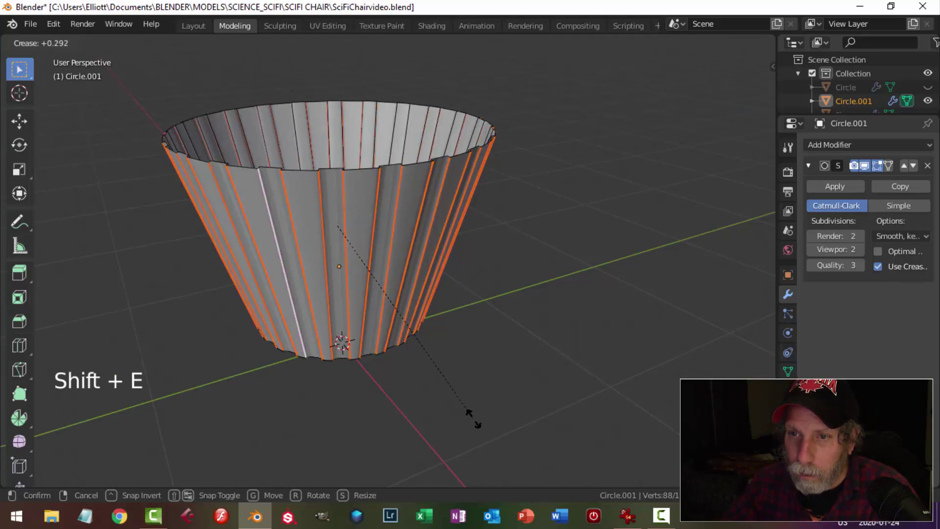
pyautogui.click(514, 471)
pyautogui.press('Tab')
# - Shade the column smooth, reveal all the hidden objects, and clear the selection
pyautogui.rightClick(395, 198)
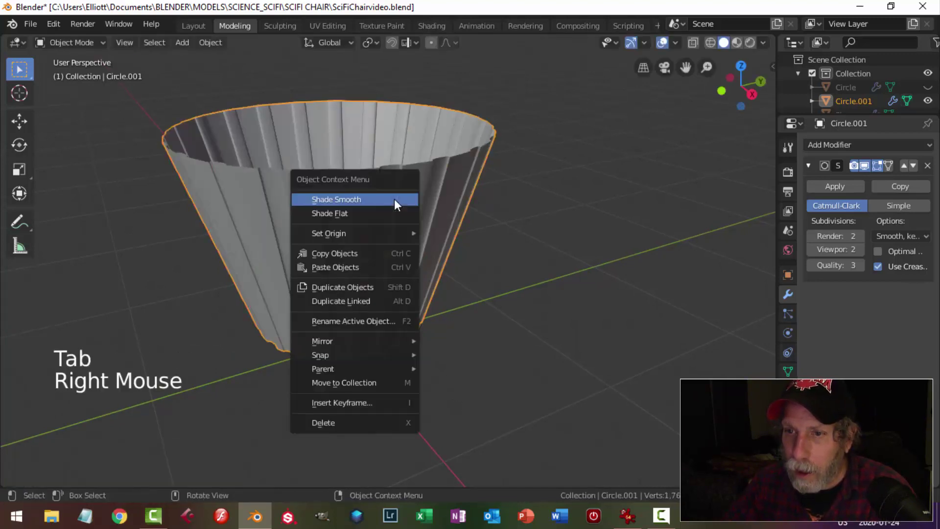
pyautogui.click(395, 199)
pyautogui.hotkey('alt', 'a')
pyautogui.hotkey('alt', 'h')
pyautogui.hotkey('alt', 'a')
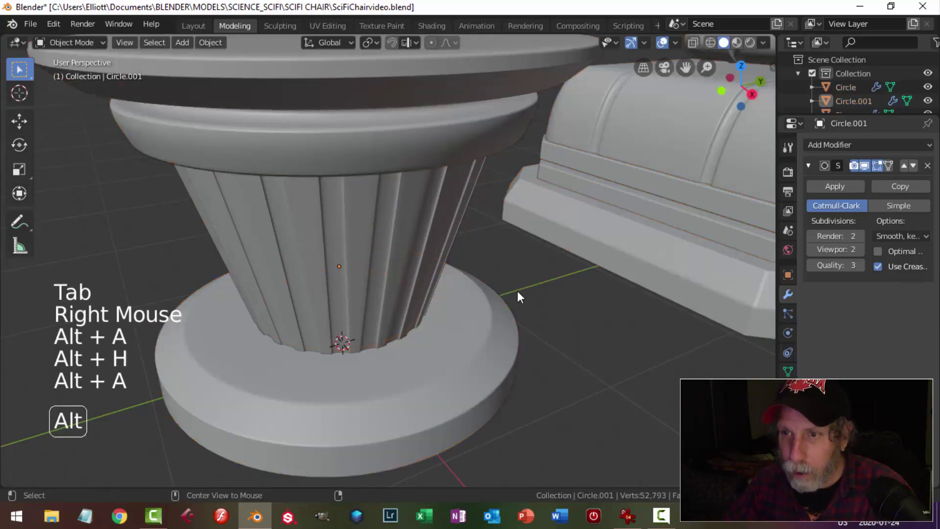
# - Add an edge loop on the upper face of the collar beneath the tabletop, slid toward its creased rim, and return to object mode
pyautogui.scroll(-3, 517, 291)
pyautogui.scroll(-3, 487, 324)
pyautogui.moveTo(487, 324); pyautogui.dragTo(430, 317, button='middle')
pyautogui.scroll(2, 480, 338)
pyautogui.scroll(2, 442, 338)
pyautogui.moveTo(361, 216); pyautogui.dragTo(396, 249, button='middle')
pyautogui.click(367, 238)
pyautogui.press('Tab')
pyautogui.scroll(2, 361, 281)
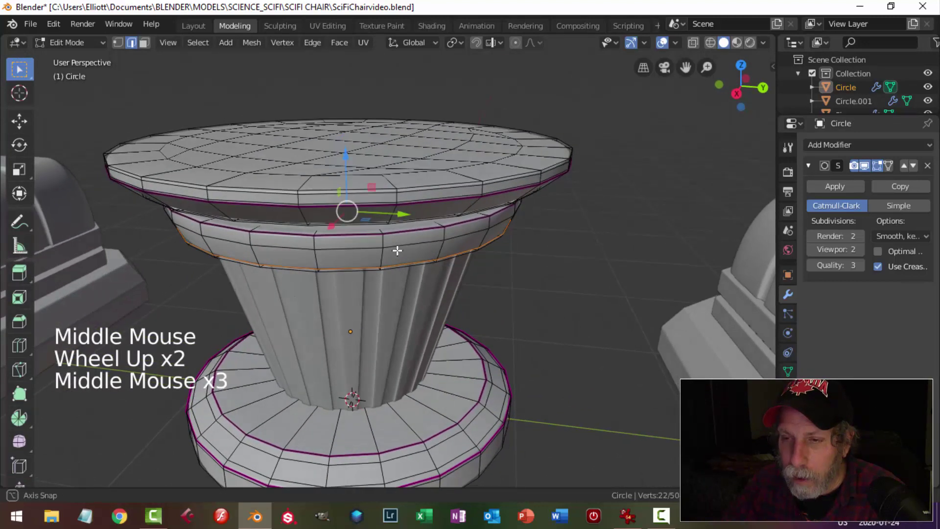
pyautogui.scroll(2, 395, 248)
pyautogui.hotkey('ctrl', 'r')
pyautogui.click(370, 204)
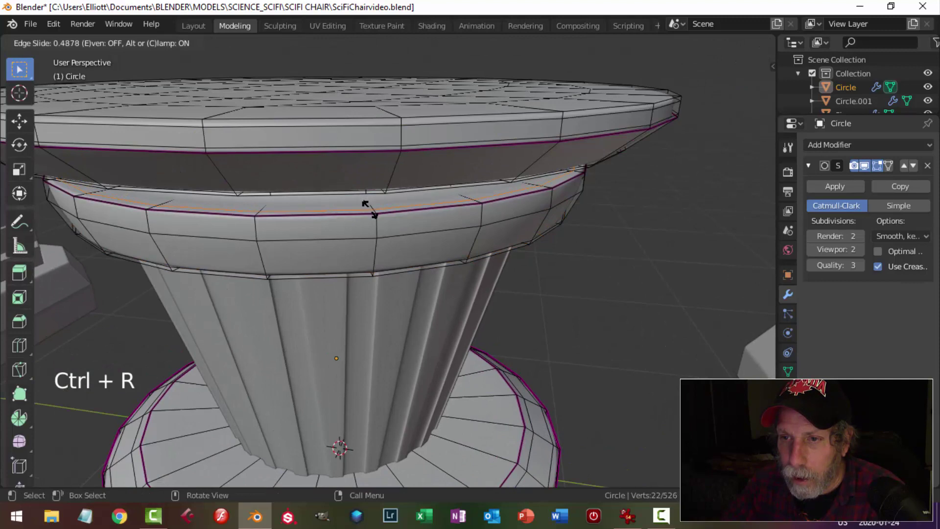
pyautogui.click(371, 208)
pyautogui.press('Tab')
pyautogui.scroll(-3, 457, 247)
pyautogui.hotkey('alt', 'a')
# - Add an edge loop around the collar's upper side band, slid down close to its middle edge, and return to object mode
pyautogui.moveTo(454, 253); pyautogui.dragTo(340, 228, button='middle')
pyautogui.click(411, 221)
pyautogui.press('Tab')
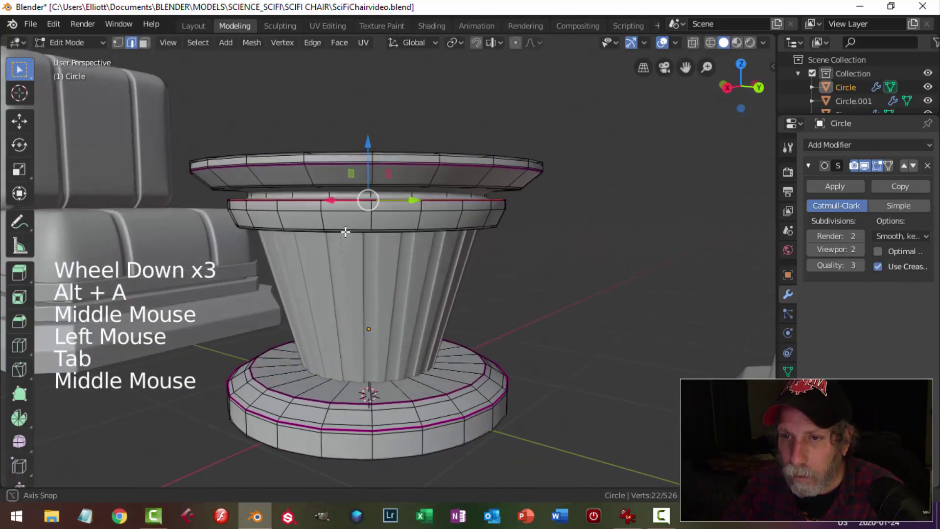
pyautogui.hotkey('alt', 'a')
pyautogui.hotkey('ctrl', 'r')
pyautogui.click(324, 217)
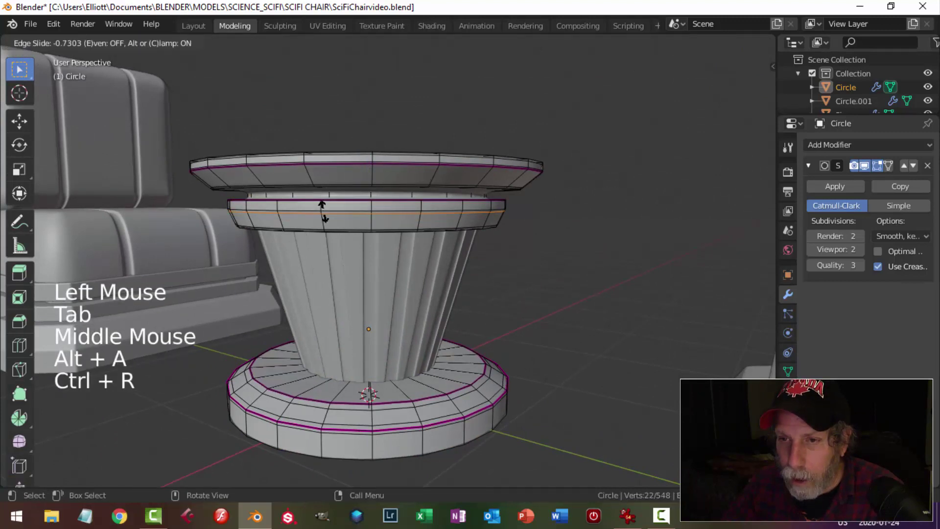
pyautogui.click(323, 212)
pyautogui.hotkey('alt', 'a')
pyautogui.press('Tab')
pyautogui.hotkey('alt', 'a')
pyautogui.moveTo(377, 218); pyautogui.dragTo(395, 250, button='middle')
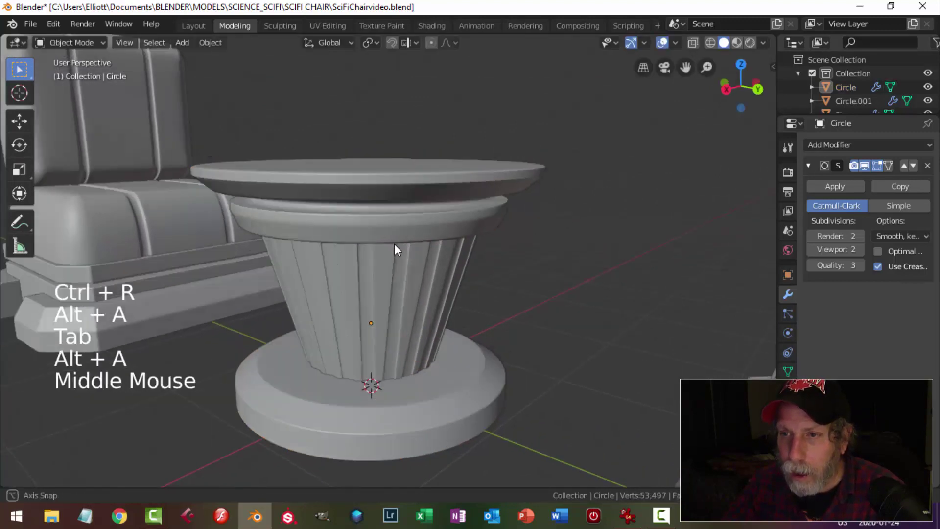
# - Crease the edge loop around the middle of the collar's side and return to object mode
pyautogui.press('Tab')
pyautogui.scroll(2, 387, 243)
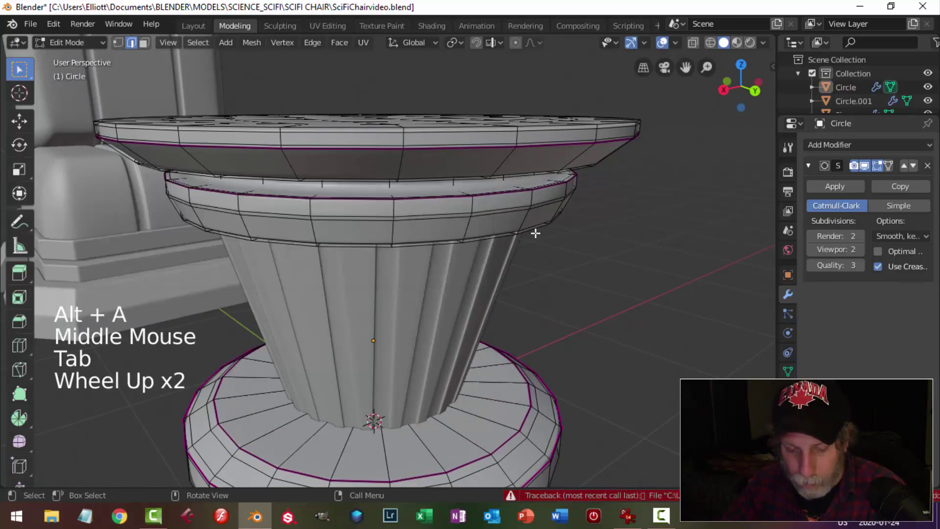
pyautogui.press('n')
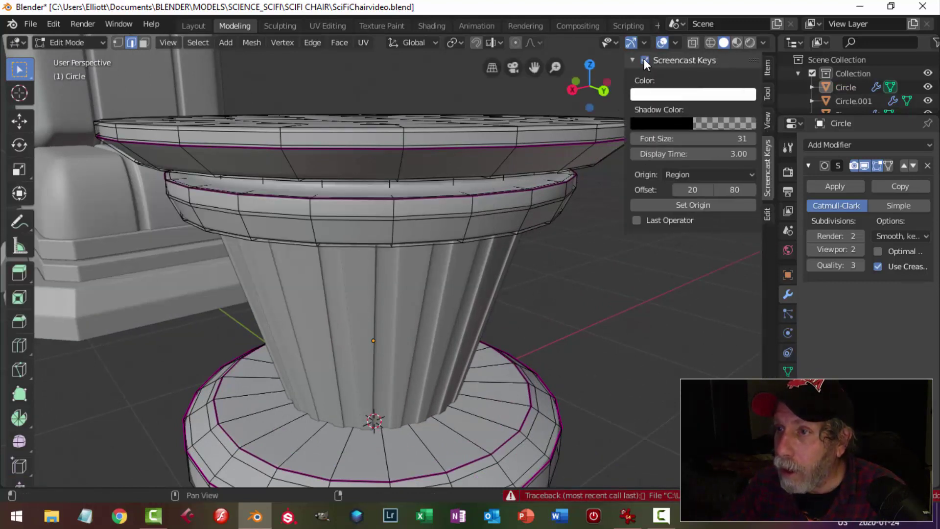
pyautogui.press('n')
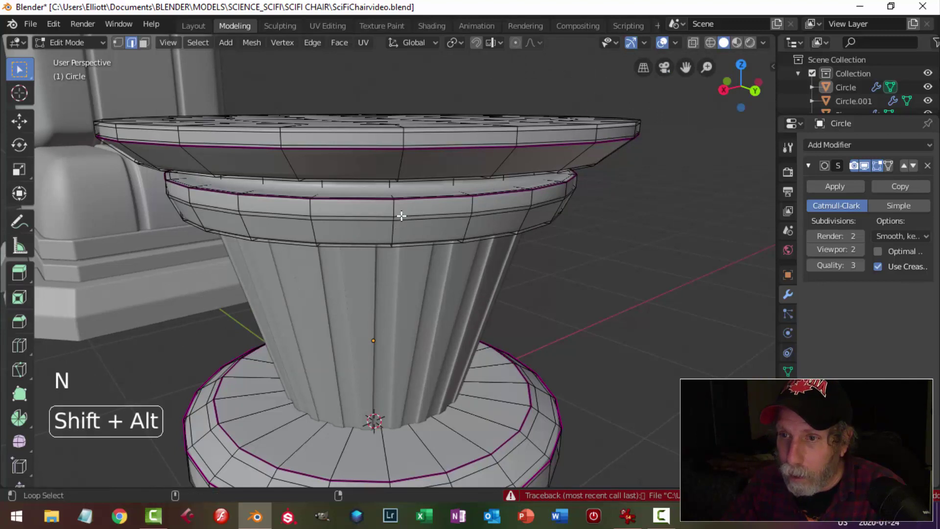
pyautogui.keyDown('alt'); pyautogui.keyDown('shift'); pyautogui.click(401, 216); pyautogui.keyUp('shift'); pyautogui.keyUp('alt')
pyautogui.hotkey('shift', 'e')
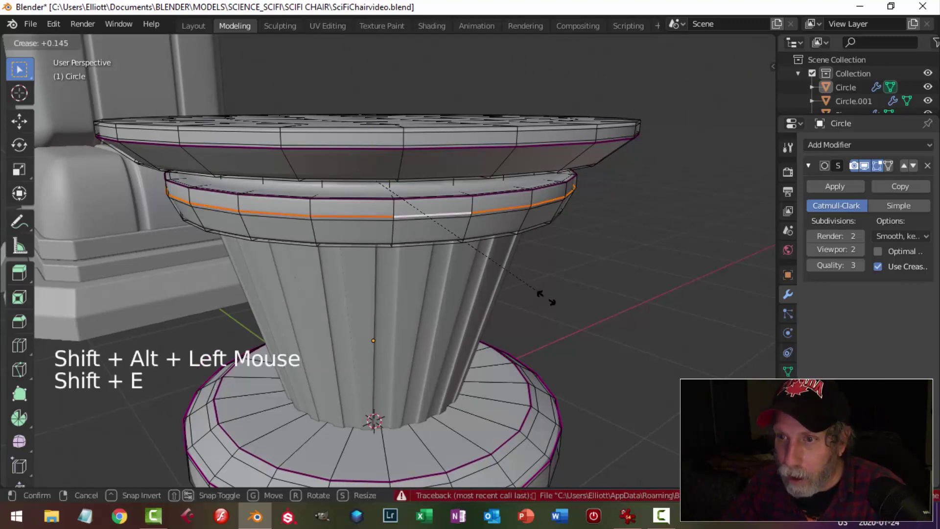
pyautogui.click(670, 378)
pyautogui.press('Tab')
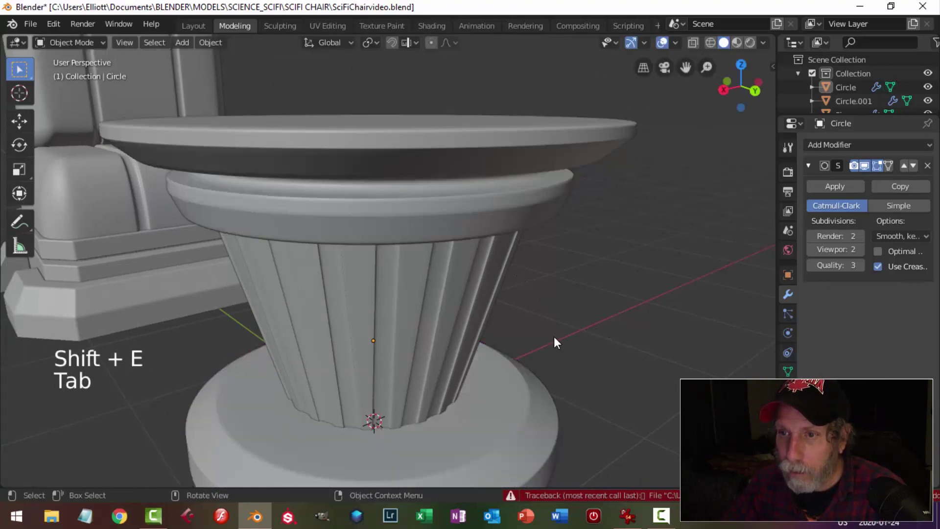
# - In top view, duplicate the chair on the table's negative Y side and move the copy about -4.32 m in X and 3.35 m in Y
pyautogui.scroll(-3, 521, 330)
pyautogui.moveTo(416, 318); pyautogui.dragTo(446, 330, button='middle')
pyautogui.scroll(-2, 451, 316)
pyautogui.scroll(-3, 390, 357)
pyautogui.moveTo(390, 362)
pyautogui.mouseDown(button='middle')
pyautogui.moveTo(389, 384)
pyautogui.moveTo(399, 374)
pyautogui.mouseUp(button='middle')
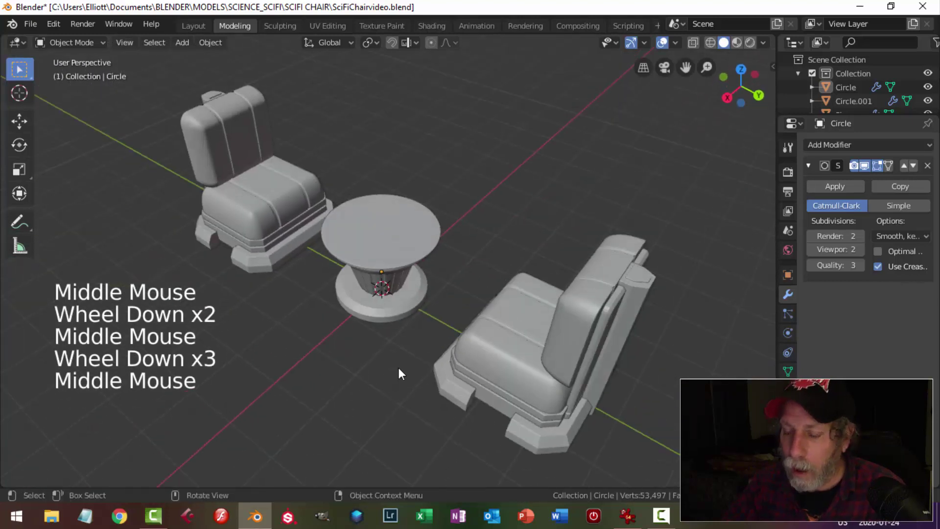
pyautogui.press('KP_7')
pyautogui.scroll(-4, 412, 364)
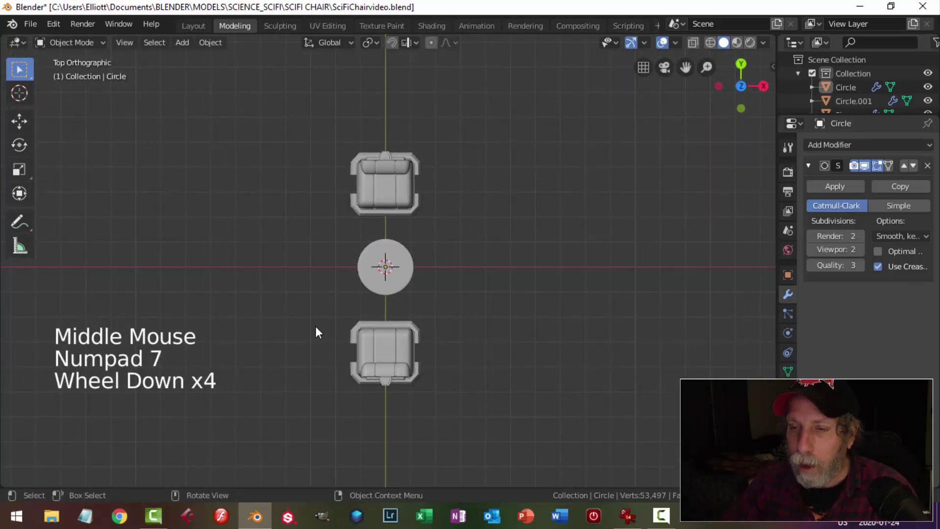
pyautogui.press('b')
pyautogui.moveTo(311, 307); pyautogui.dragTo(468, 408)
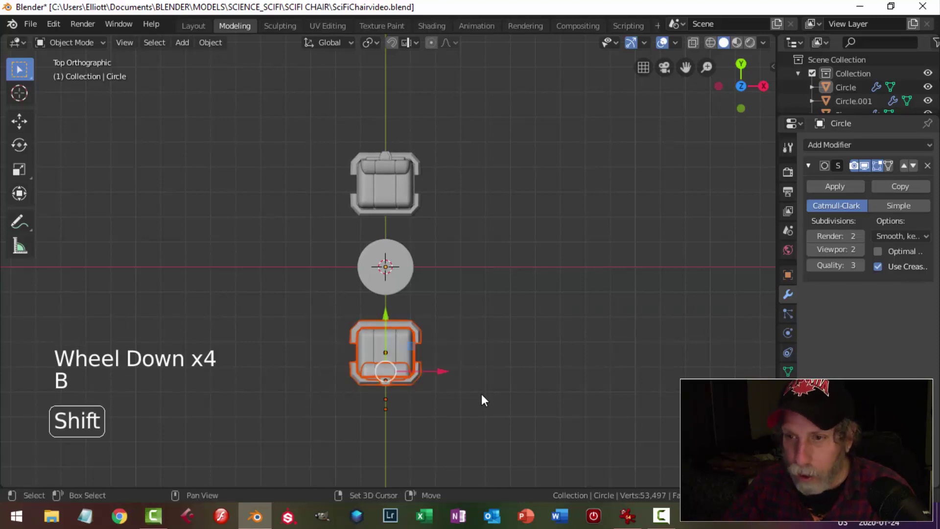
pyautogui.hotkey('shift', 'd')
pyautogui.press('g')
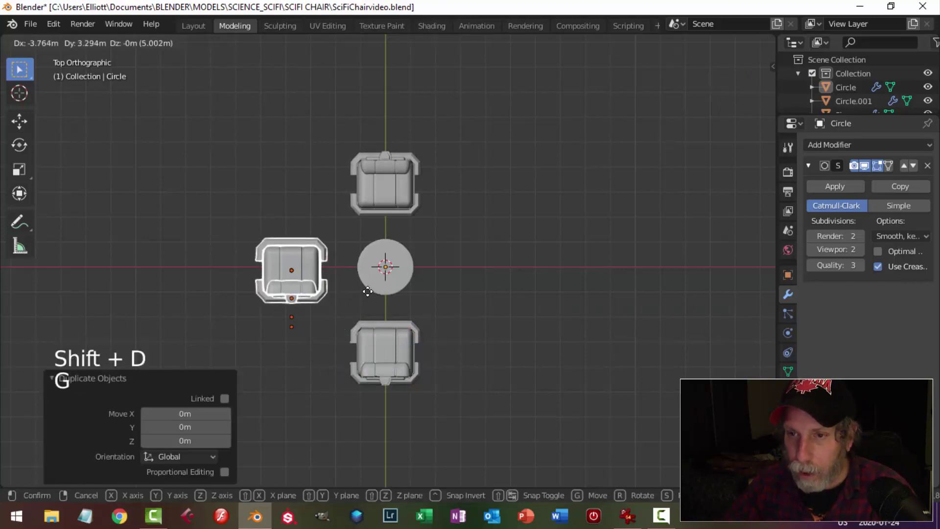
pyautogui.click(369, 292)
# - Rotate the chair copy -90° about Z and reposition it beside the X axis, facing the table from the negative X side
pyautogui.press('r')
pyautogui.press('z')
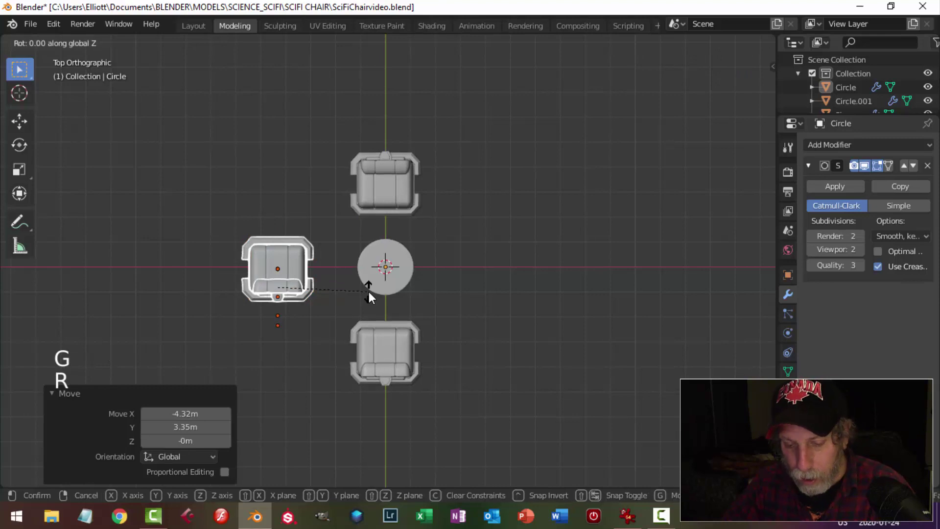
pyautogui.press('9')
pyautogui.press('0')
pyautogui.press('-')
pyautogui.press('Return')
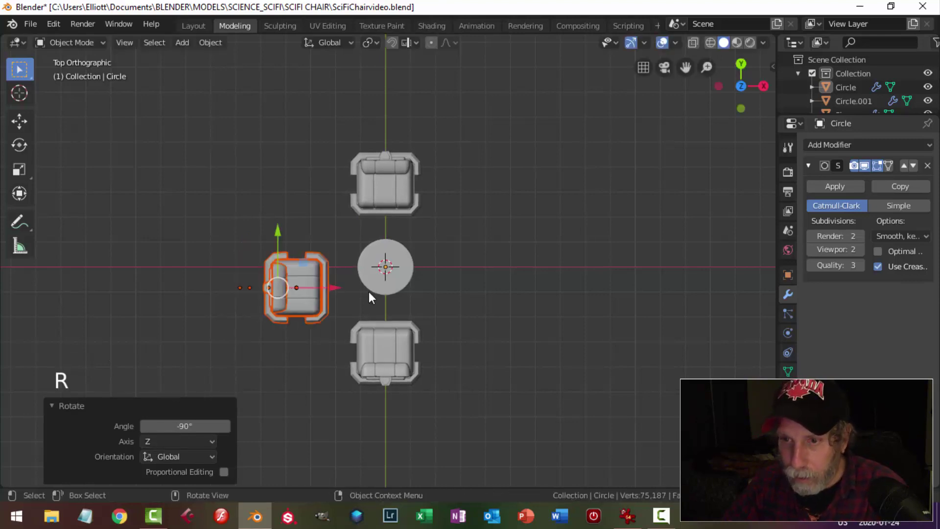
pyautogui.press('g')
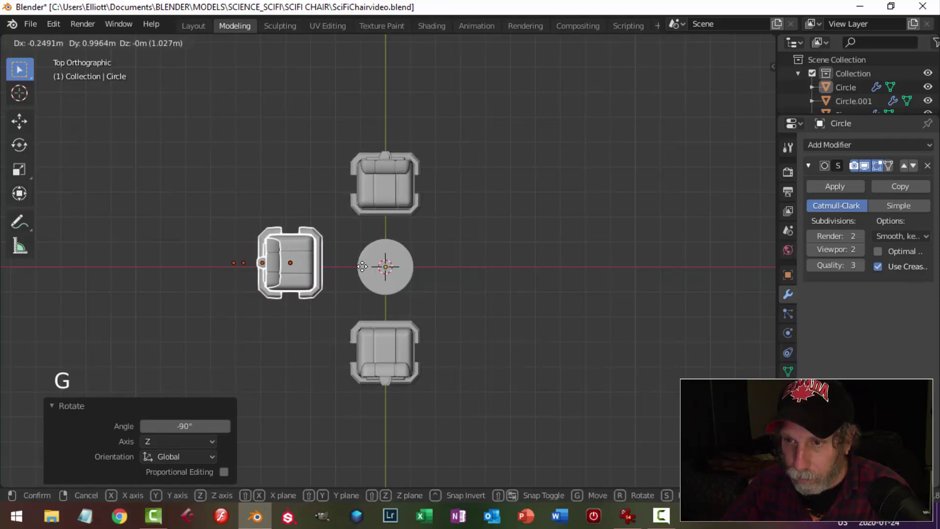
pyautogui.click(362, 266)
pyautogui.hotkey('alt', 'a')
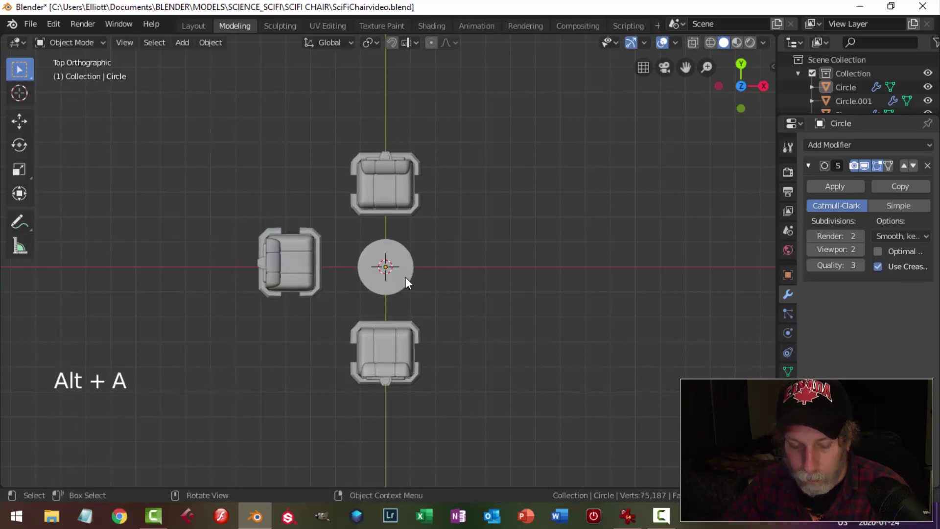
# - Restore the rotated chair's selection, duplicate it, and move the copy about 7.61 m along X past the table
pyautogui.hotkey('ctrl', 'z')
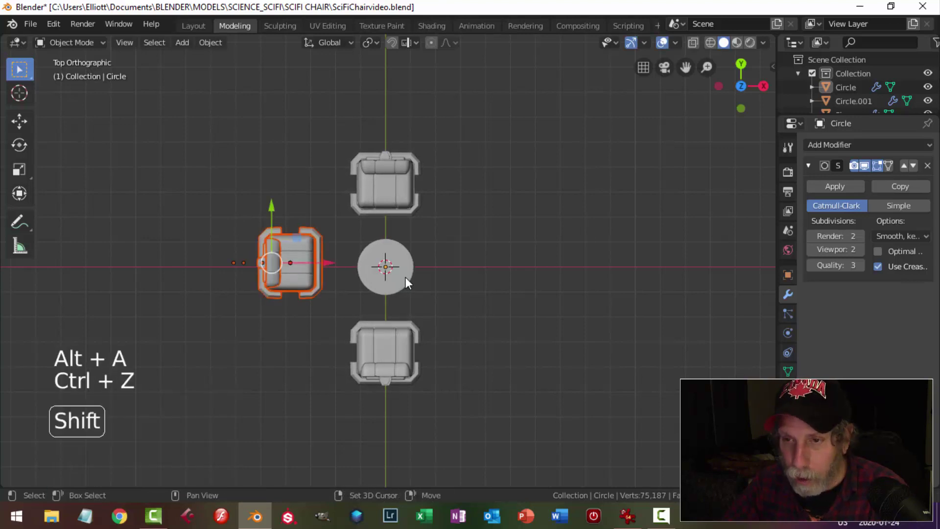
pyautogui.hotkey('shift', 'd')
pyautogui.moveTo(313, 263); pyautogui.dragTo(525, 262)
pyautogui.click(502, 262)
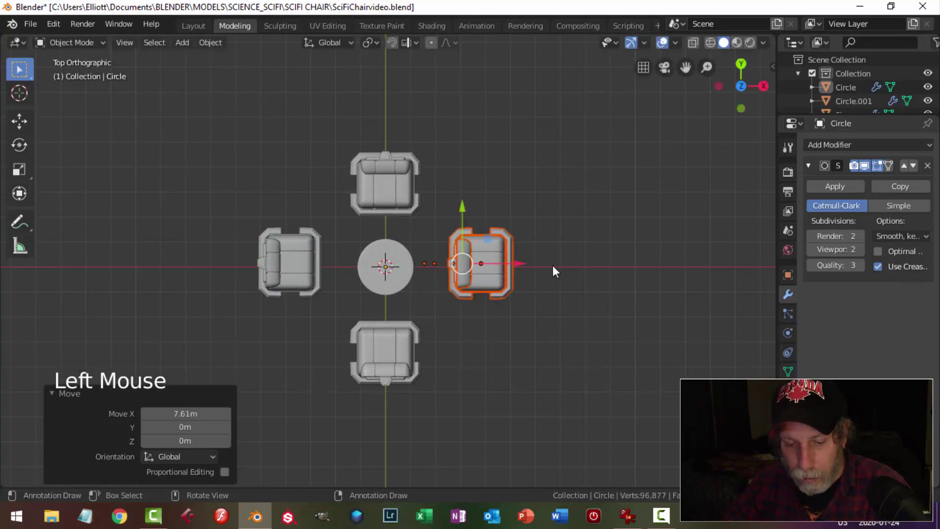
# - Rotate the new chair copy 180° about Z, move it outward along X clear of the table, and review the arrangement in perspective
pyautogui.write('rz180')
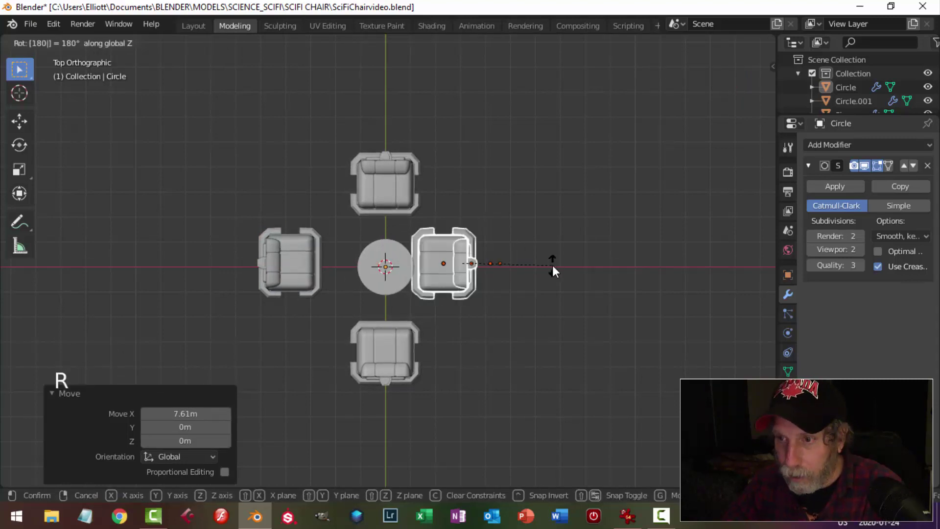
pyautogui.press('Return')
pyautogui.moveTo(518, 263); pyautogui.dragTo(563, 284)
pyautogui.hotkey('alt', 'a')
pyautogui.scroll(-3, 582, 308)
pyautogui.moveTo(581, 307); pyautogui.dragTo(471, 322, button='middle')
pyautogui.scroll(4, 470, 311)
pyautogui.scroll(3, 454, 321)
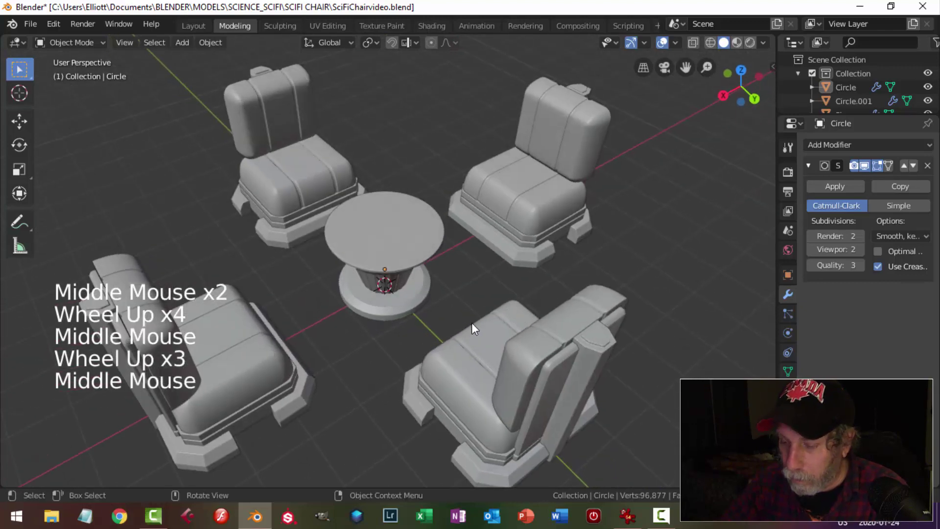
# - In top view, select the chair on the table's positive Y side and move it inward along Y, closer to the table
pyautogui.press('KP_7')
pyautogui.scroll(-3, 472, 288)
pyautogui.press('b')
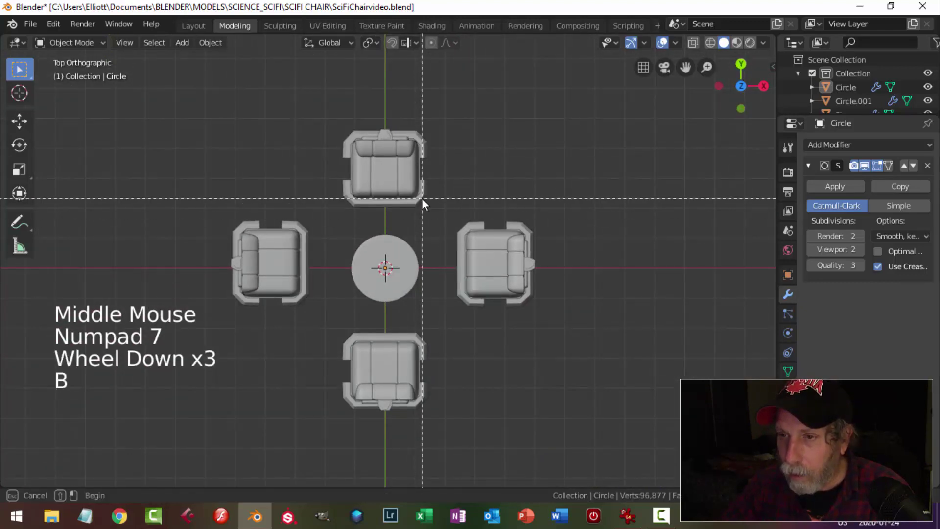
pyautogui.moveTo(422, 198); pyautogui.dragTo(571, 322)
pyautogui.hotkey('alt', 'a')
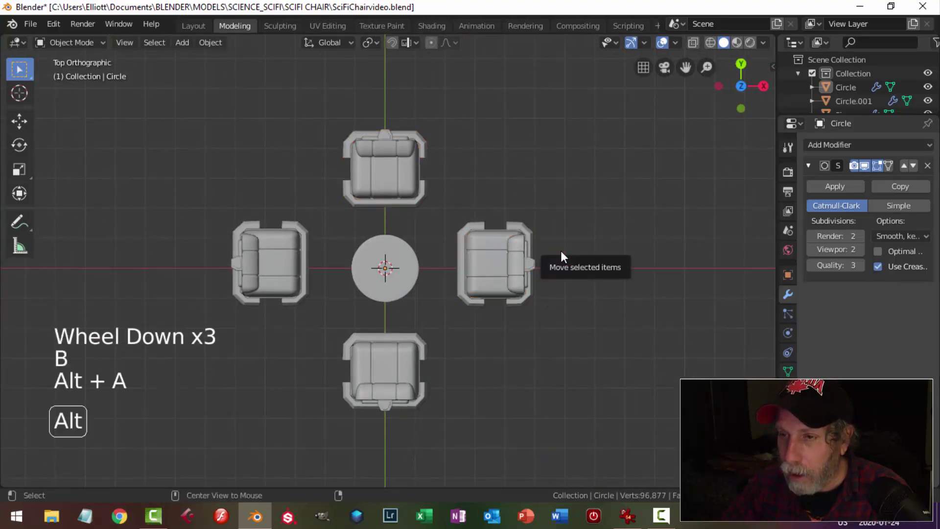
pyautogui.press('b')
pyautogui.moveTo(326, 124); pyautogui.dragTo(465, 212)
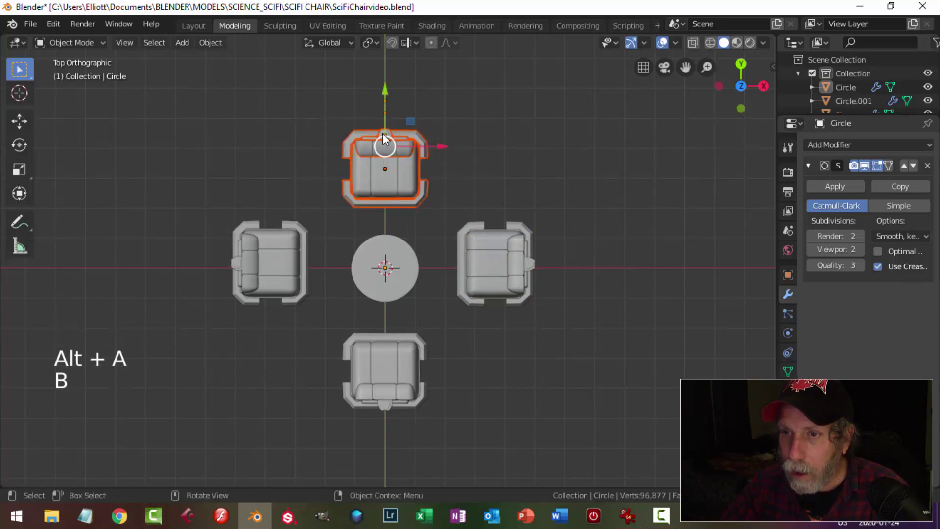
pyautogui.moveTo(383, 92); pyautogui.dragTo(392, 111)
# - Select the whole chair on the table's negative X side and move it about 1.13 m along X toward the table
pyautogui.hotkey('alt', 'a')
pyautogui.press('b')
pyautogui.moveTo(199, 197); pyautogui.dragTo(311, 334)
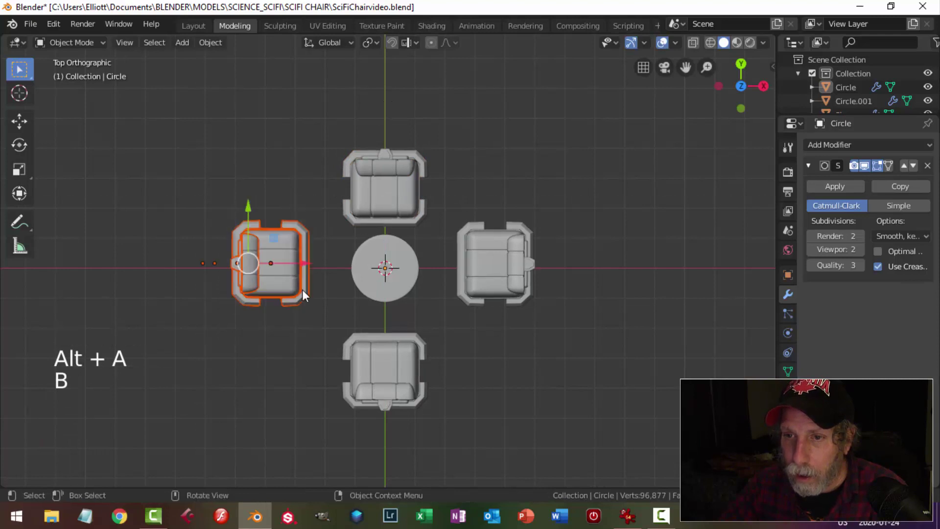
pyautogui.moveTo(304, 263); pyautogui.dragTo(339, 263)
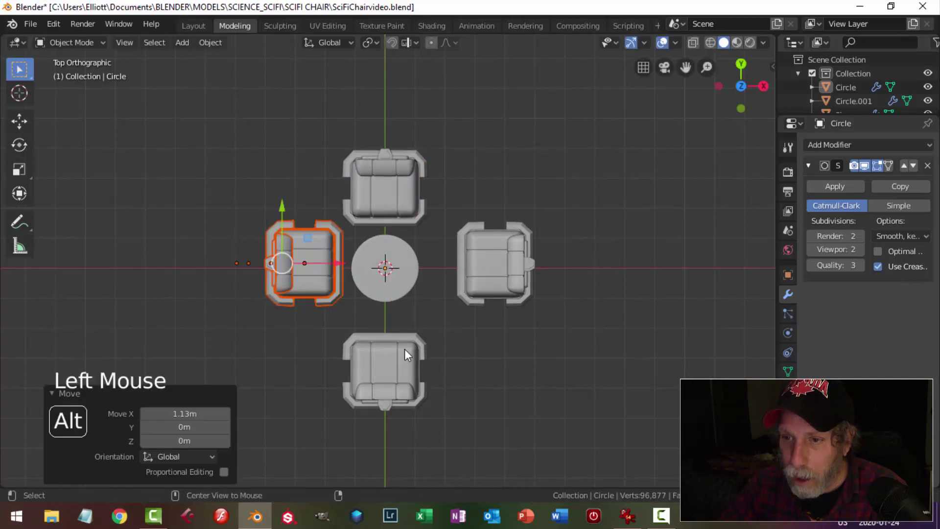
# - Select the whole chair on the table's negative Y side and move it inward along Y, closer to the table
pyautogui.hotkey('alt', 'a')
pyautogui.press('b')
pyautogui.moveTo(433, 425); pyautogui.dragTo(433, 426)
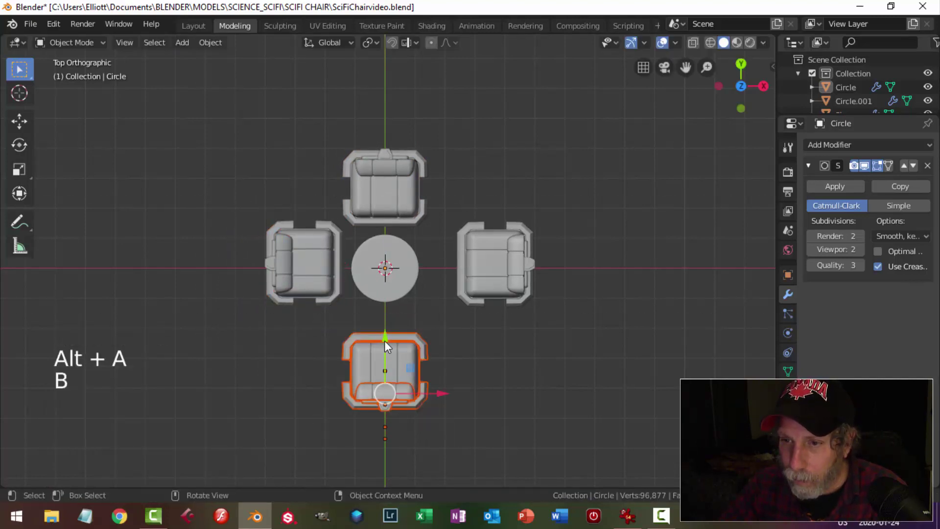
pyautogui.moveTo(385, 343); pyautogui.dragTo(385, 322)
# - Move the entire chair on the table's positive X side inward along X toward the table, and clear the selection
pyautogui.hotkey('alt', 'a')
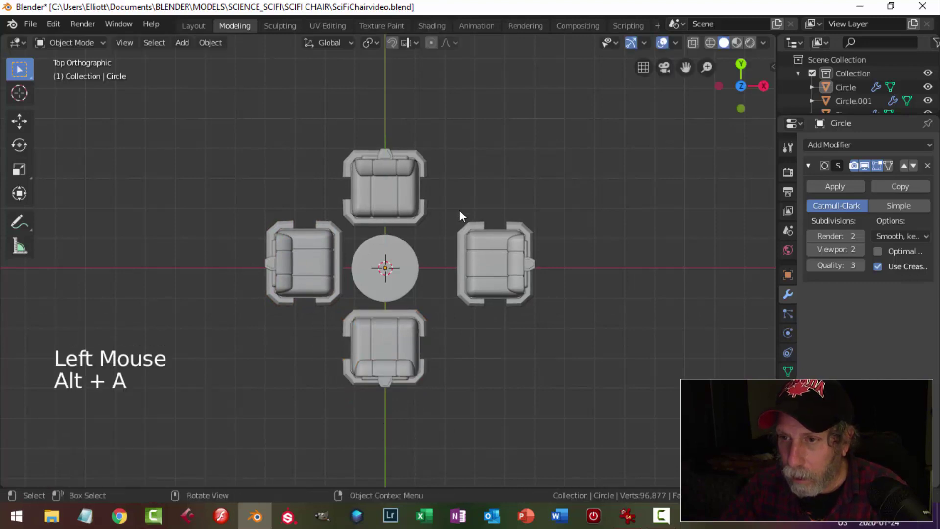
pyautogui.press('b')
pyautogui.moveTo(438, 195); pyautogui.dragTo(571, 340)
pyautogui.moveTo(556, 266)
pyautogui.mouseDown()
pyautogui.moveTo(574, 264)
pyautogui.moveTo(541, 260)
pyautogui.mouseUp()
pyautogui.hotkey('alt', 'a')
# - In a perspective view of the whole set, enable cavity shading in the viewport to accentuate the models' edges
pyautogui.moveTo(580, 274); pyautogui.dragTo(496, 297, button='middle')
pyautogui.scroll(2, 422, 259)
pyautogui.scroll(2, 445, 321)
pyautogui.moveTo(492, 312); pyautogui.dragTo(480, 295, button='middle')
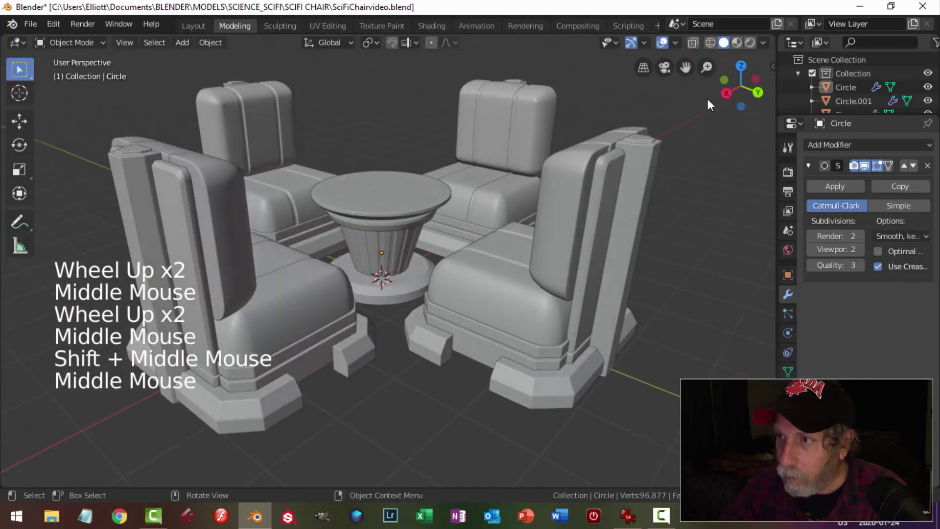
pyautogui.click(763, 45)
pyautogui.click(688, 349)
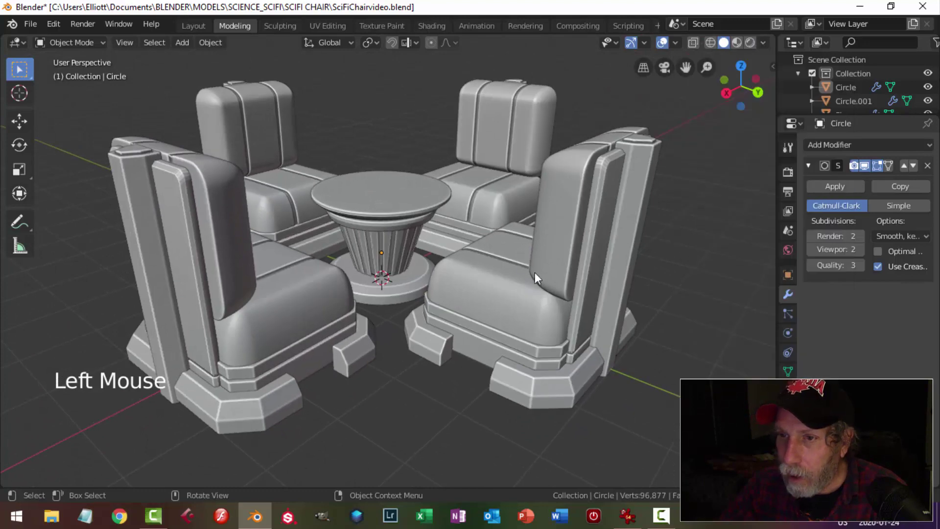
# - Save the blend file and review the finished arrangement of four chairs around the table in perspective
pyautogui.moveTo(535, 273); pyautogui.dragTo(516, 298, button='middle')
pyautogui.scroll(-2, 481, 257)
pyautogui.hotkey('ctrl', 's')
pyautogui.scroll(2, 461, 271)
pyautogui.scroll(-1, 486, 283)
pyautogui.scroll(2, 472, 304)
pyautogui.scroll(-1, 471, 304)
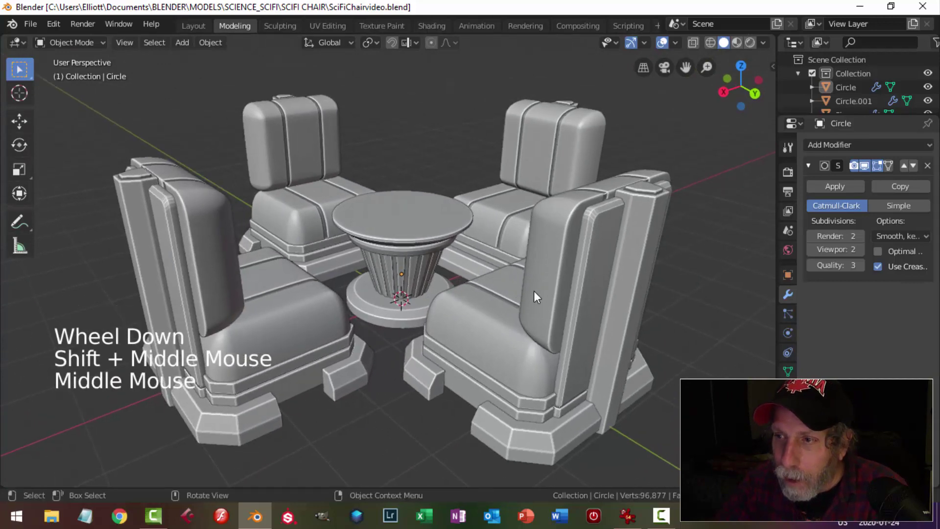